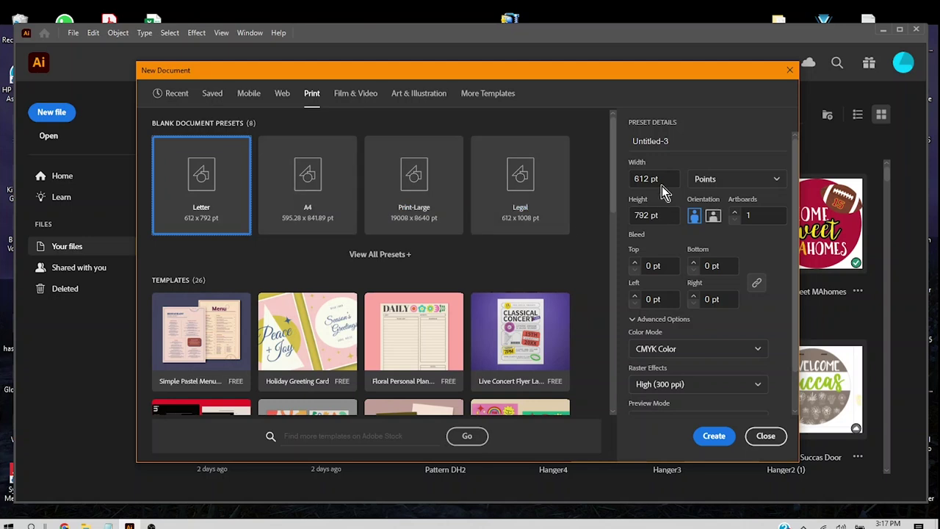
Step: Create a 20 in wide landscape document in inches with Screen (72 ppi) raster effects
left_click(717, 178)
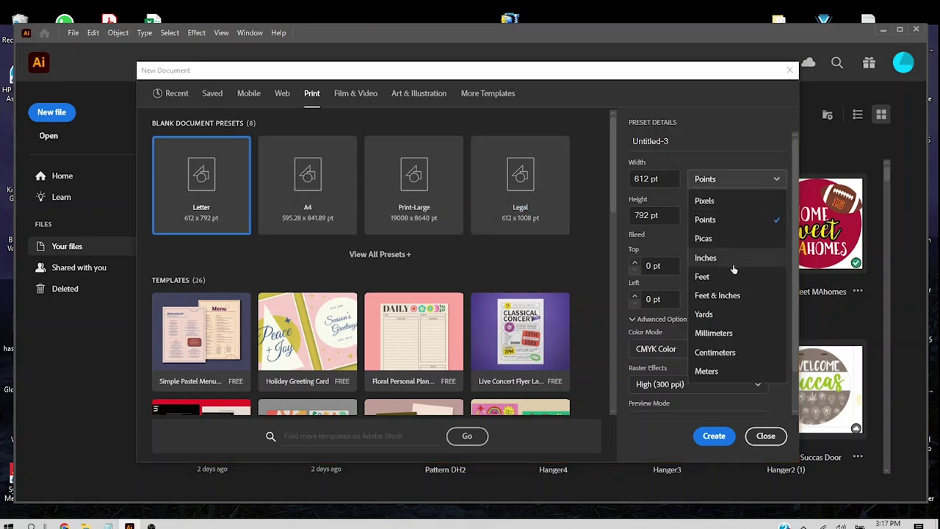
left_click(707, 258)
left_click(651, 178)
type("20")
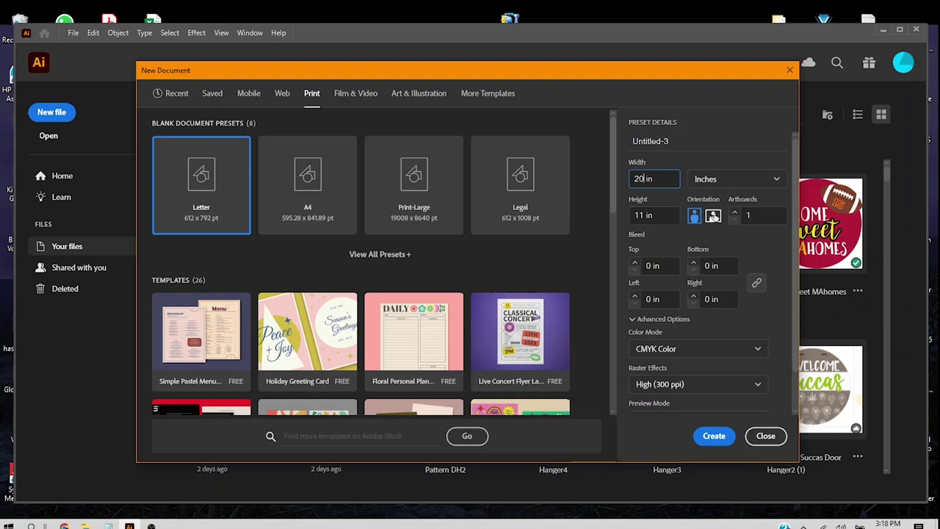
left_click(714, 215)
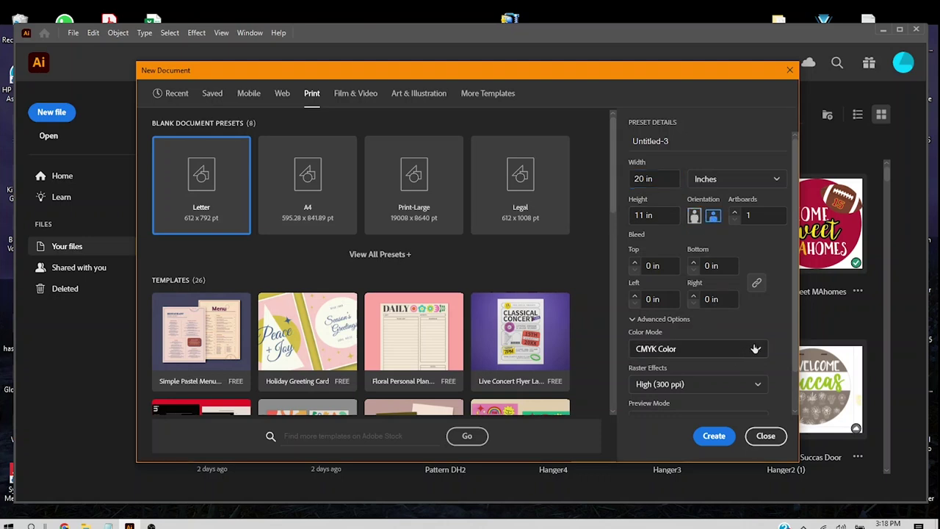
scroll(790, 331, "down", 2)
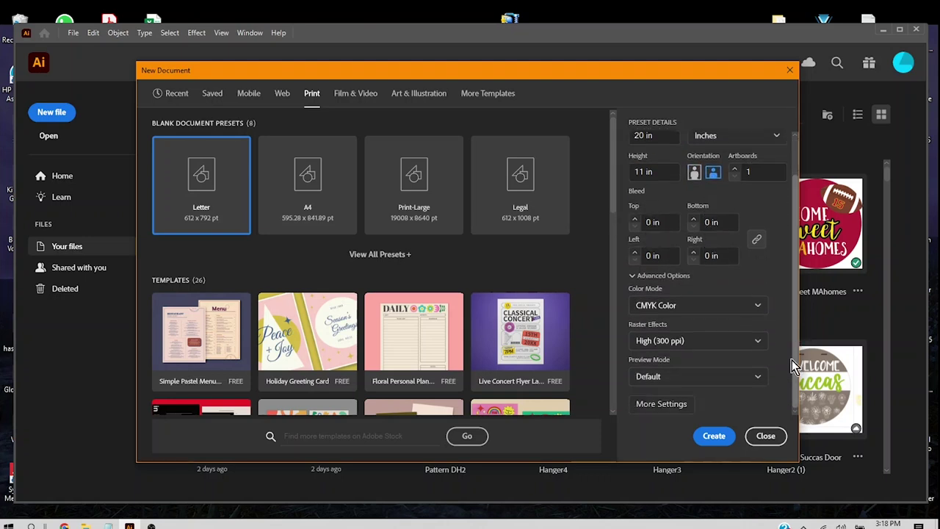
left_click(758, 342)
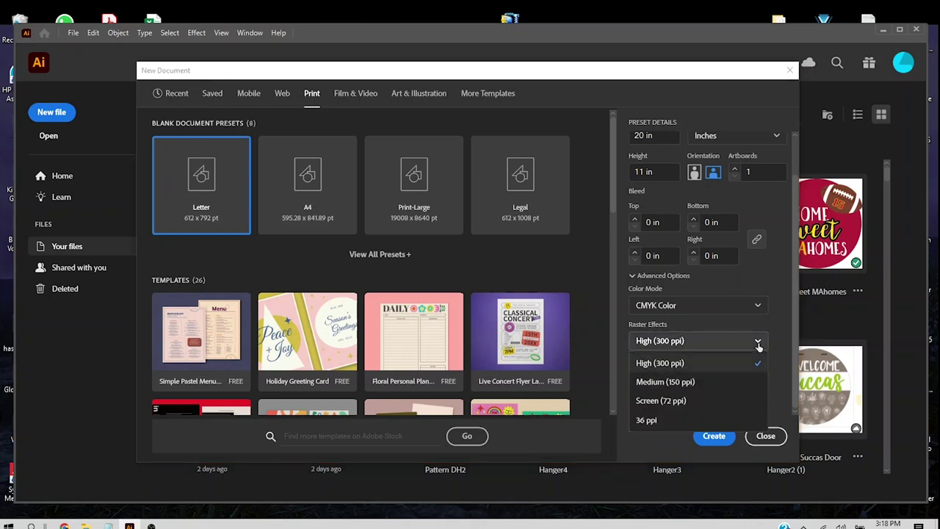
left_click(716, 402)
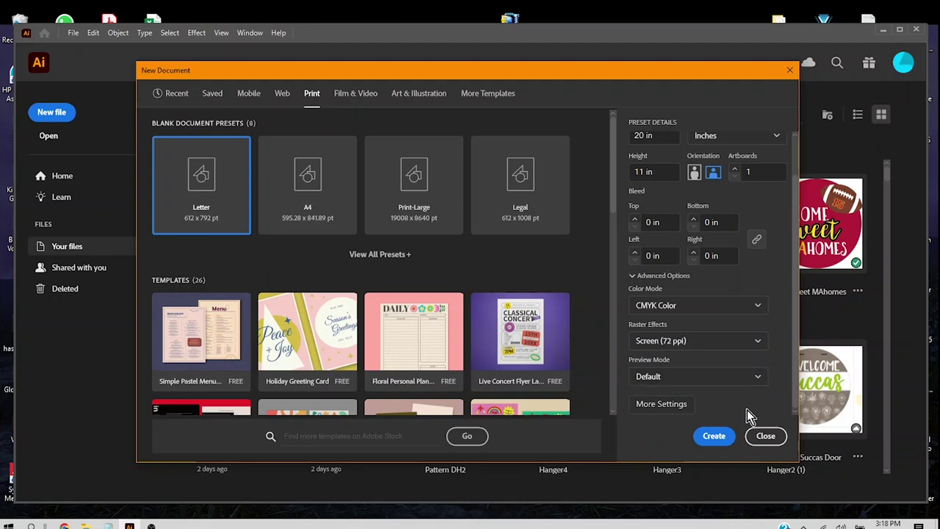
left_click(722, 433)
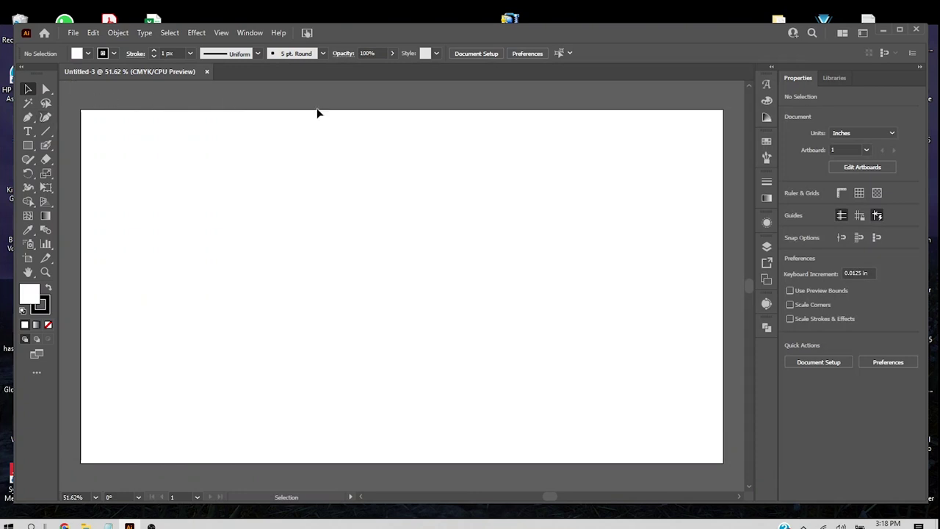
Step: Place the sketch photo 20221019_104758.jpg from Downloads onto the Illustrator canvas
left_click(28, 131)
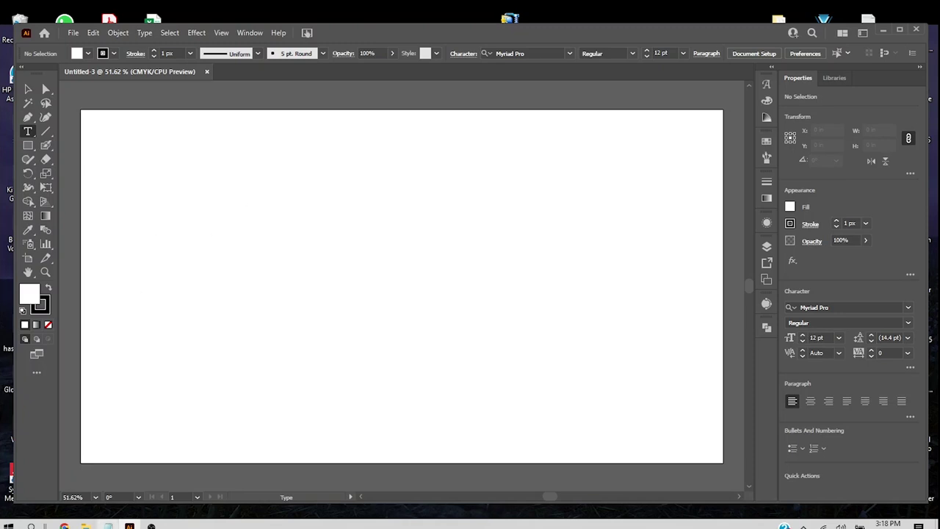
mouse_move(86, 526)
left_click(158, 455)
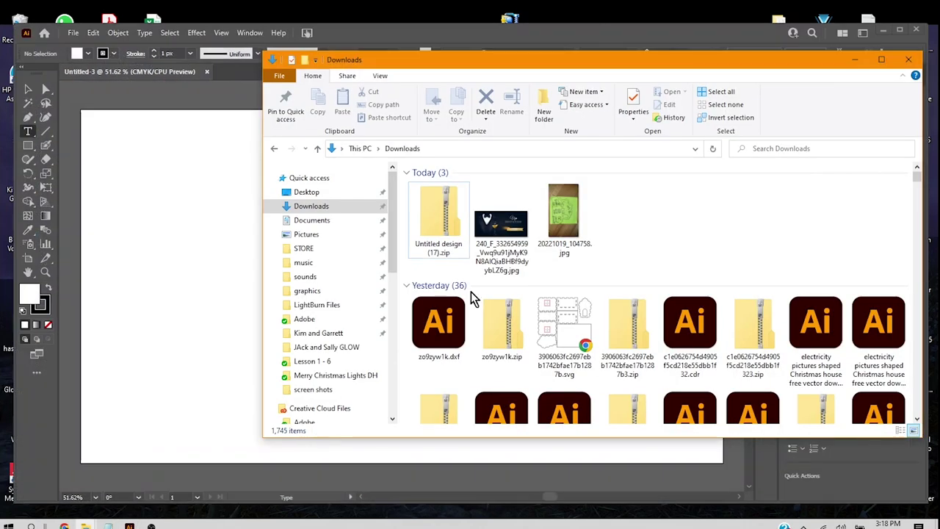
left_click(556, 216)
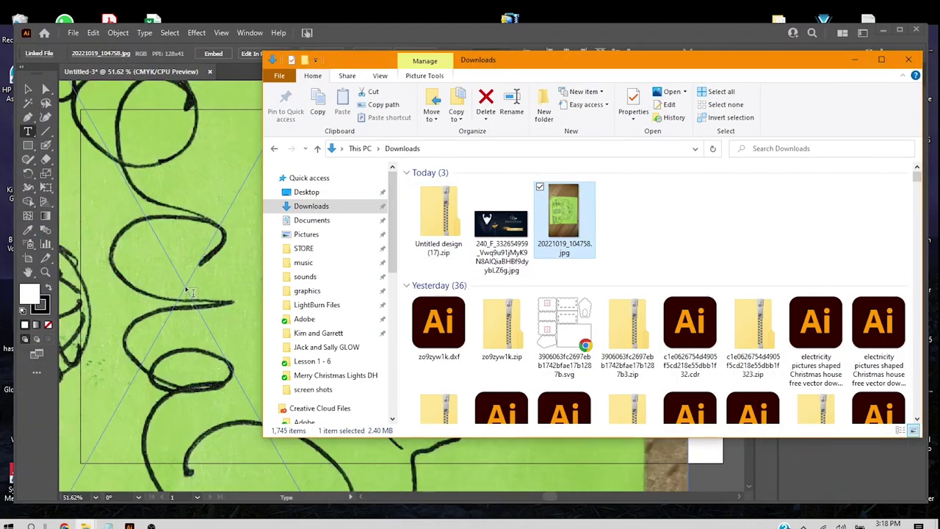
left_click(208, 291)
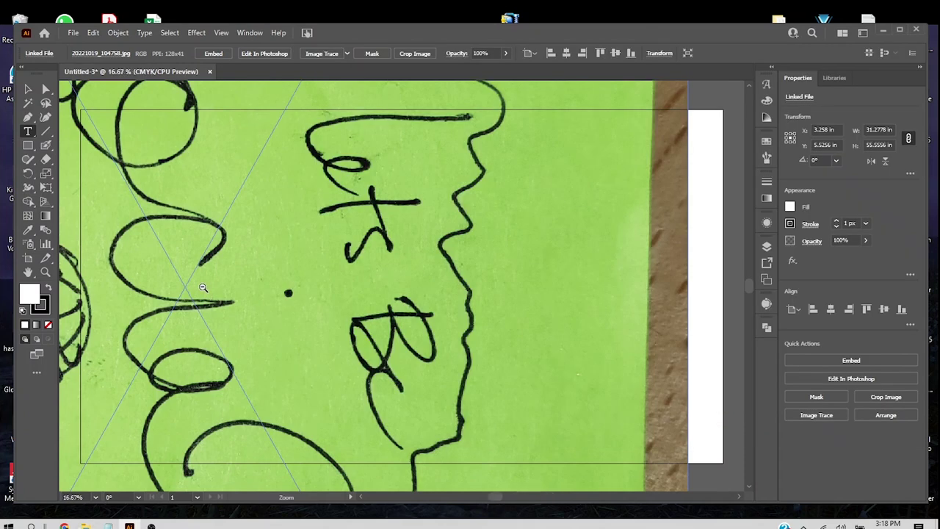
Step: Rotate the sketch photo a quarter turn (90°) so its lettering reads upright
key("ctrl+minus")
key("ctrl+minus")
key("ctrl+minus")
key("ctrl+minus")
scroll(414, 278, "right", 8)
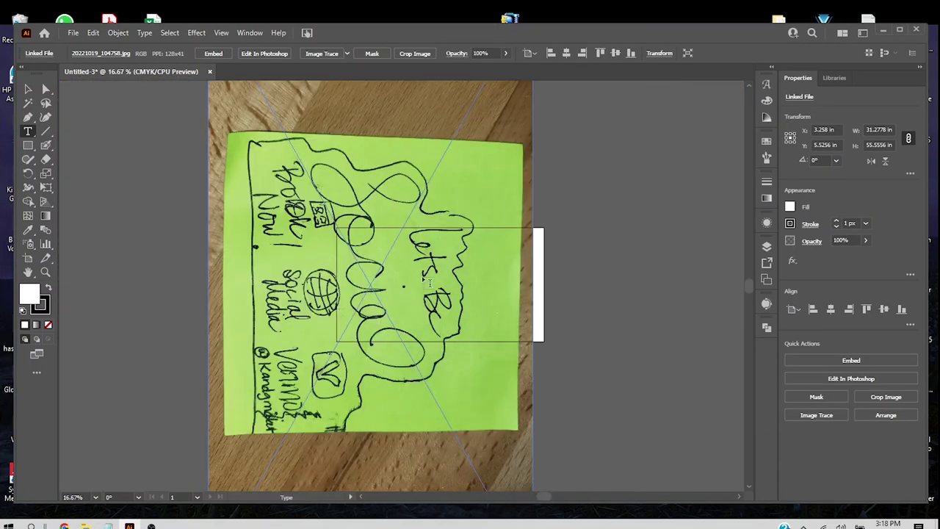
scroll(598, 269, "up", 2)
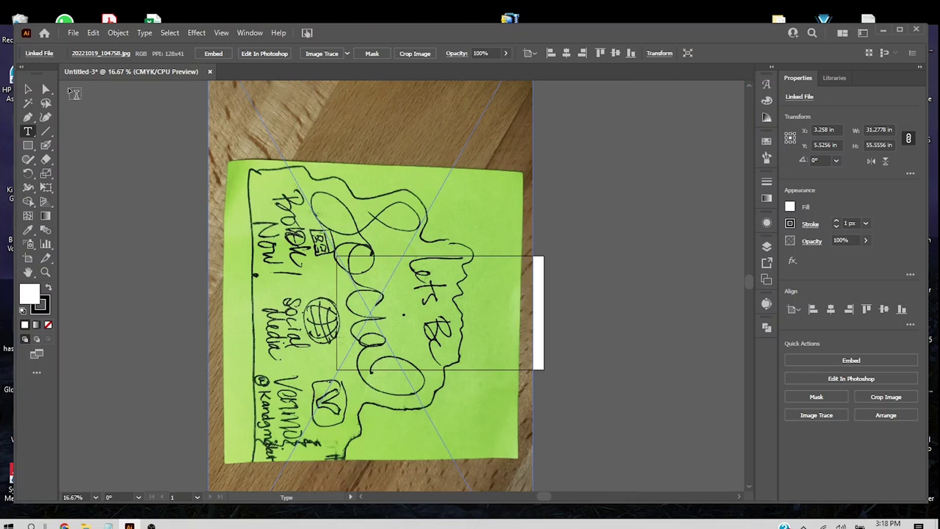
left_click(28, 89)
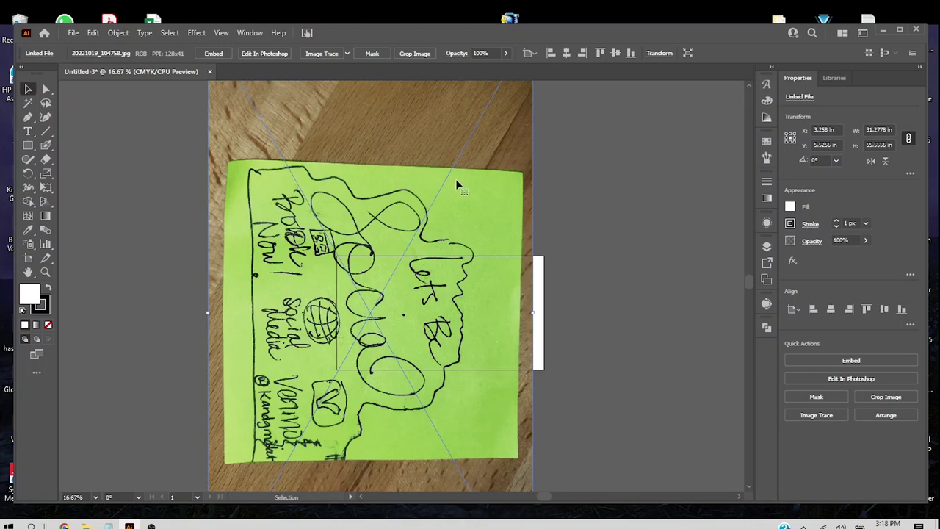
scroll(470, 184, "up", 5)
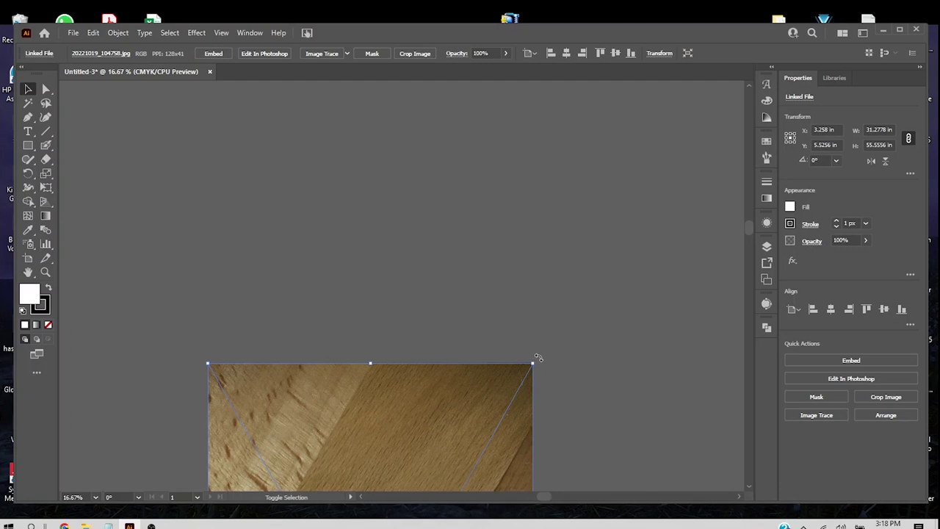
left_click_drag(538, 358, 285, 380)
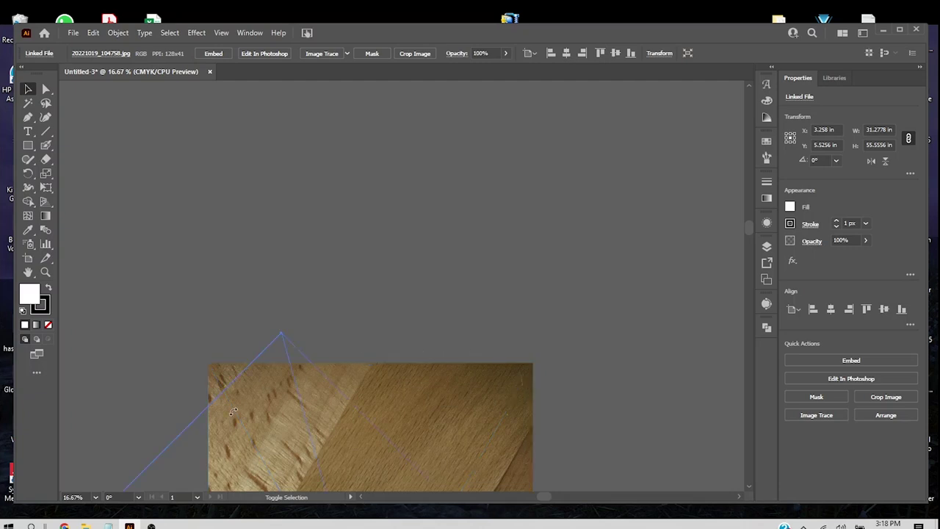
left_click_drag(202, 425, 176, 455)
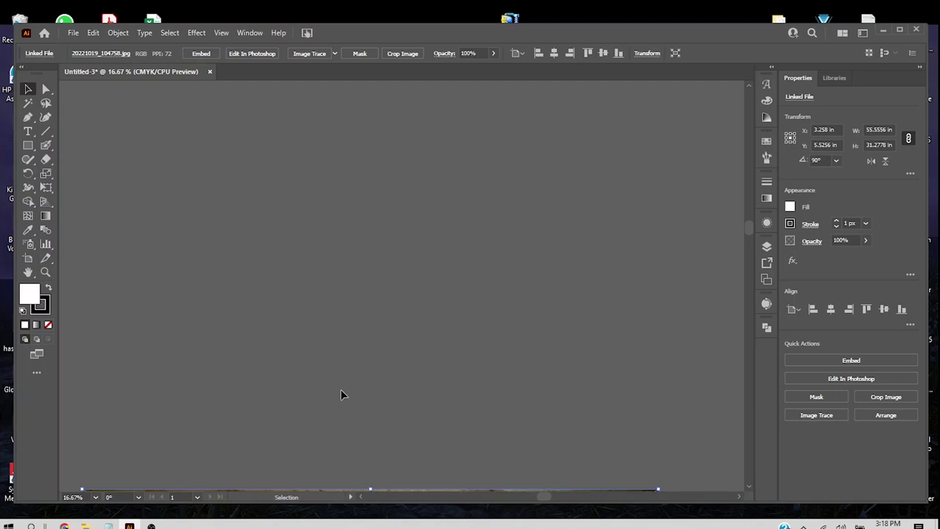
scroll(386, 375, "down", 5)
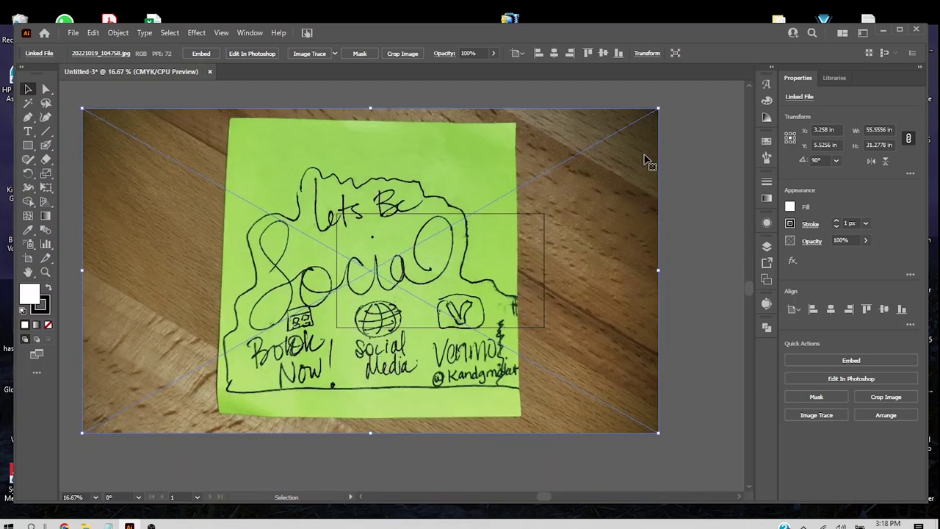
Step: Scale the photo down to about 20.87 × 11.75 in and position it over the artboard
left_click_drag(370, 109, 343, 287)
left_click(429, 258)
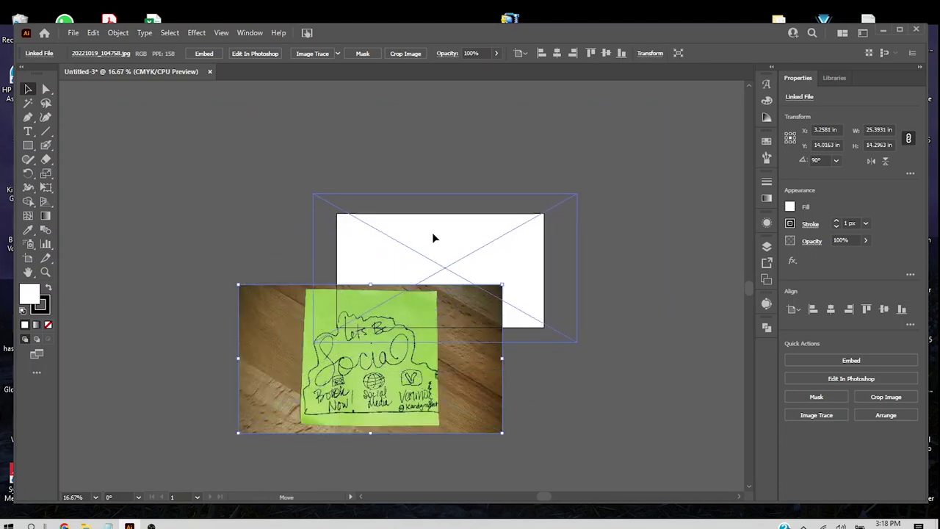
left_click_drag(432, 237, 433, 237)
left_click_drag(445, 194, 444, 219)
key("ctrl+equal")
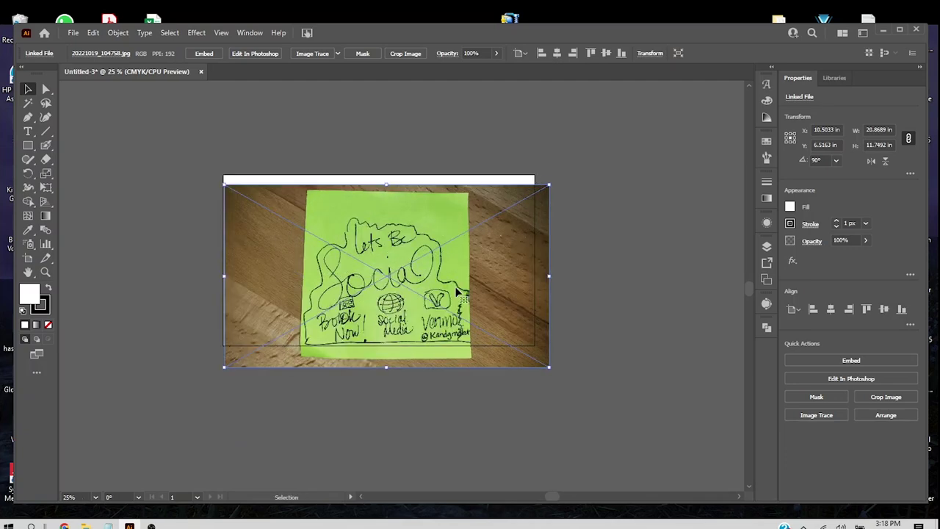
key("ctrl+equal")
key("ctrl+equal")
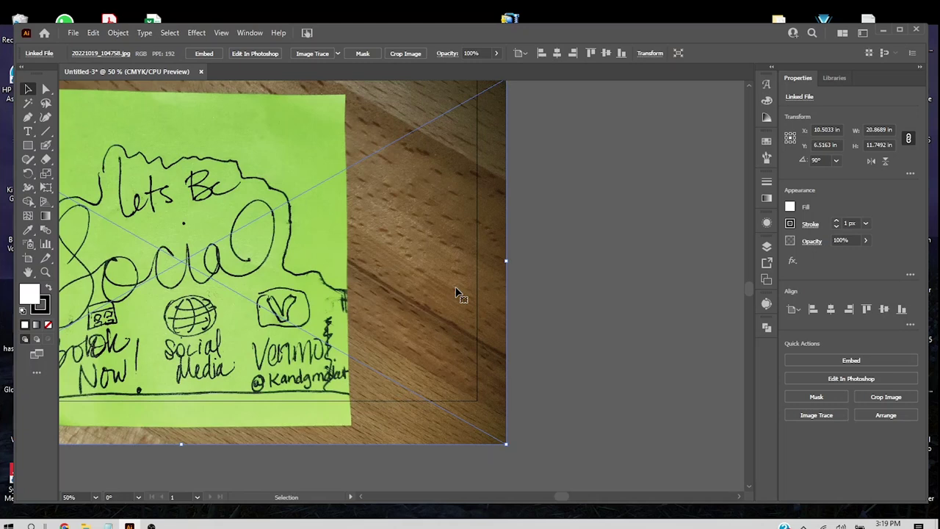
scroll(455, 294, "left", 5)
scroll(455, 294, "up", 2)
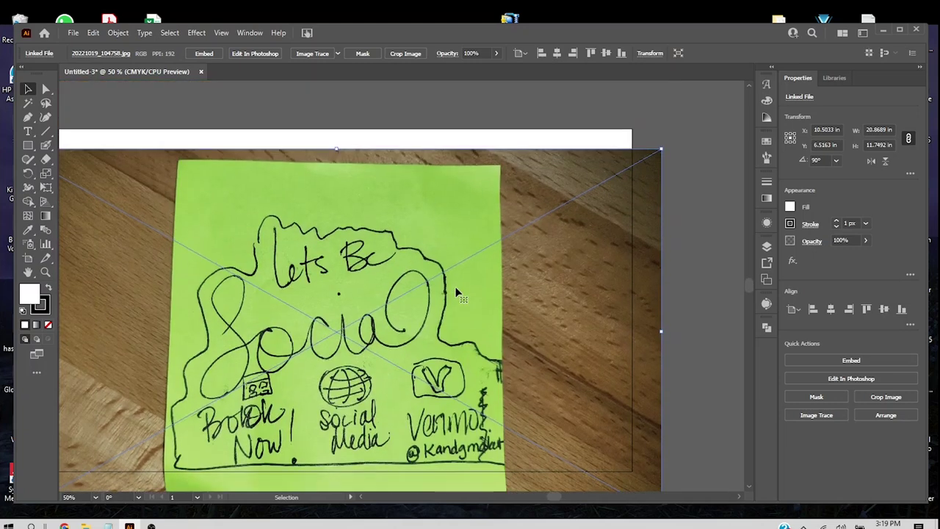
scroll(455, 294, "down", 3)
scroll(455, 294, "up", 2)
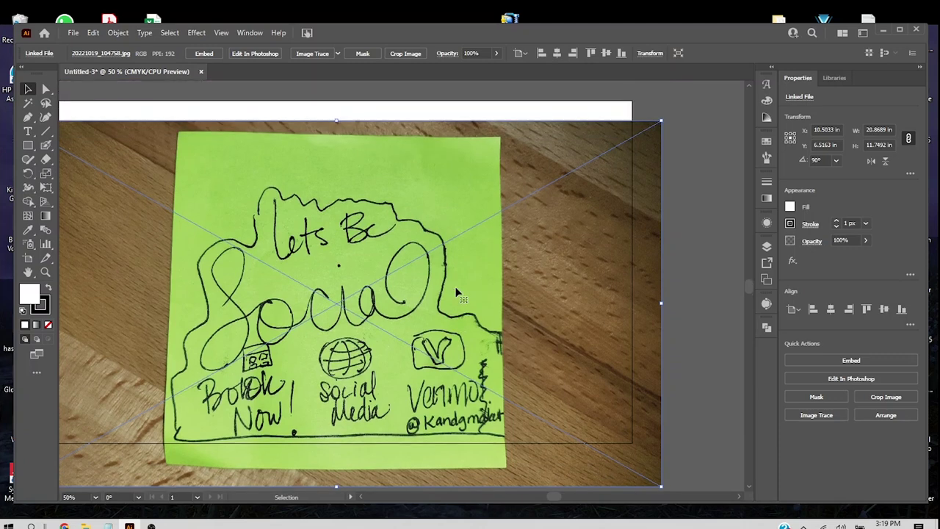
left_click(767, 246)
Step: Create a new Layer 2 above the photo and lock Layer 1
left_click(747, 241)
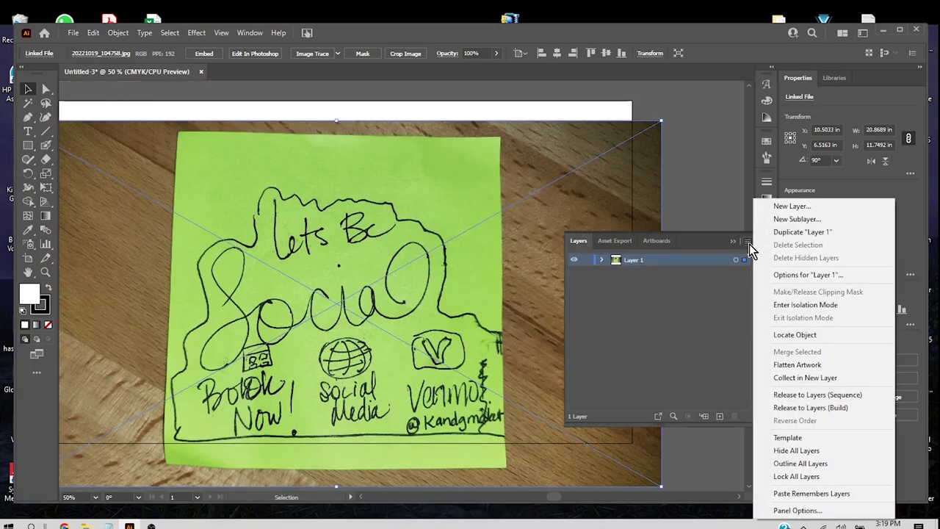
left_click(795, 208)
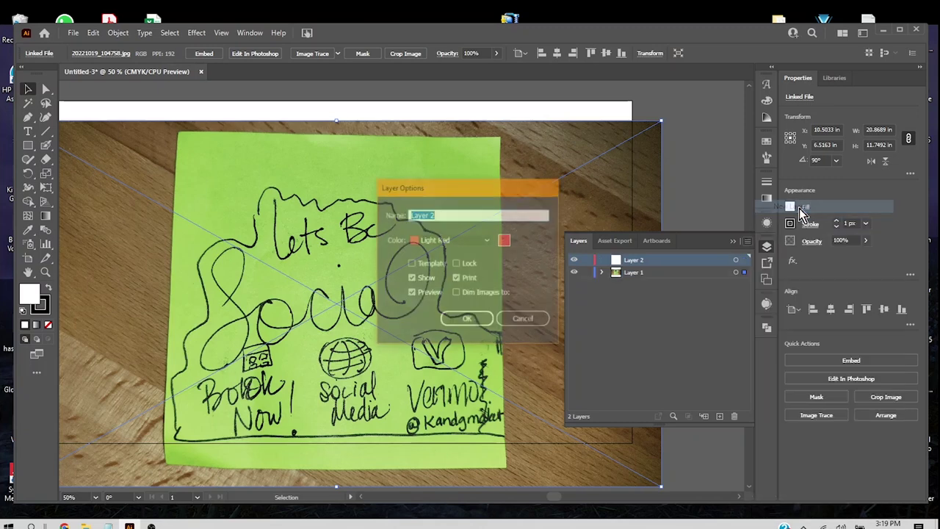
left_click(473, 321)
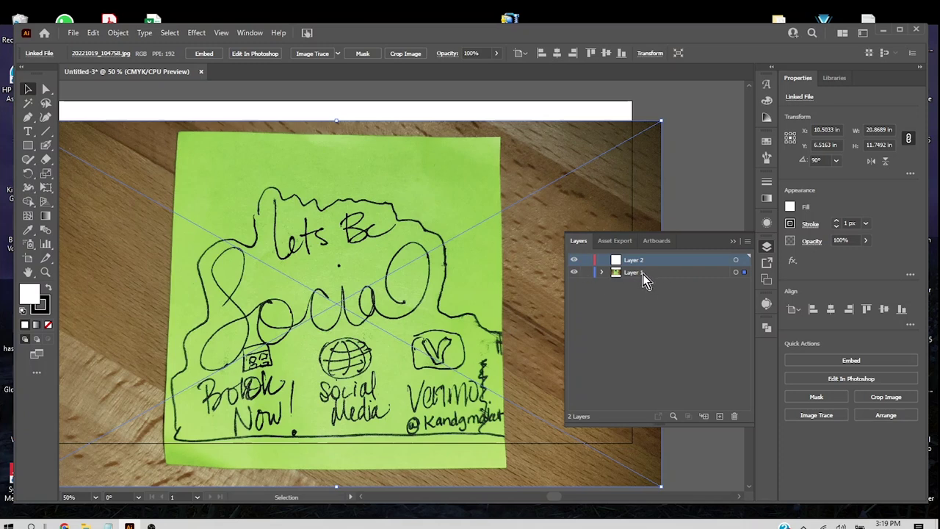
left_click(586, 273)
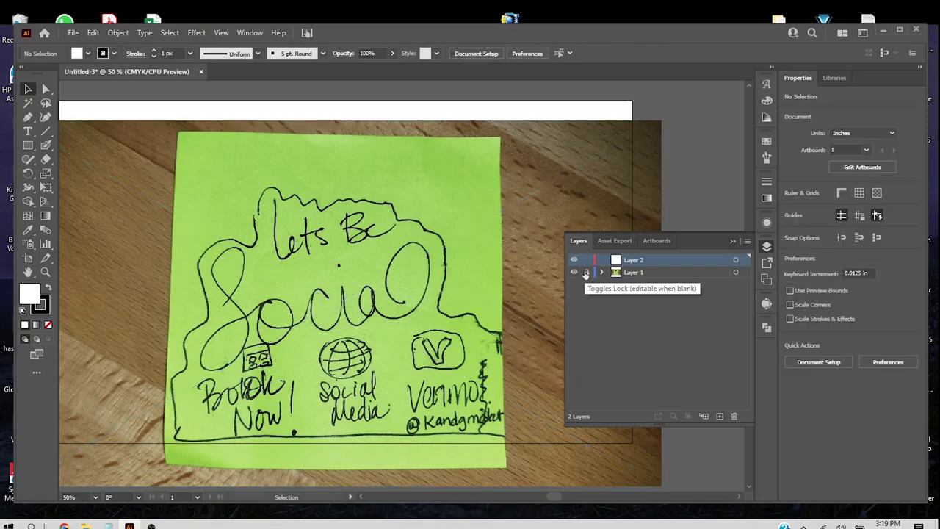
left_click(30, 134)
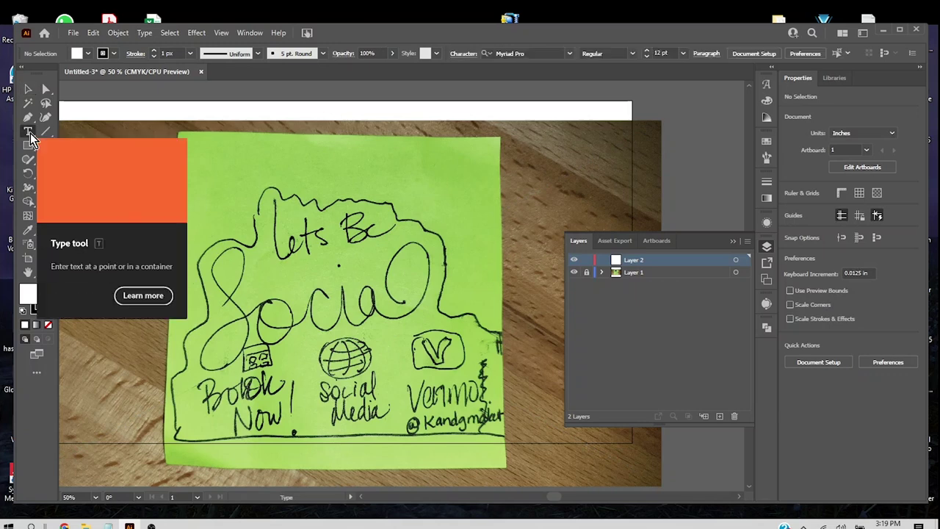
Step: Type 'Lets Be' above the sketch lettering and enlarge it to title size
left_click(284, 213)
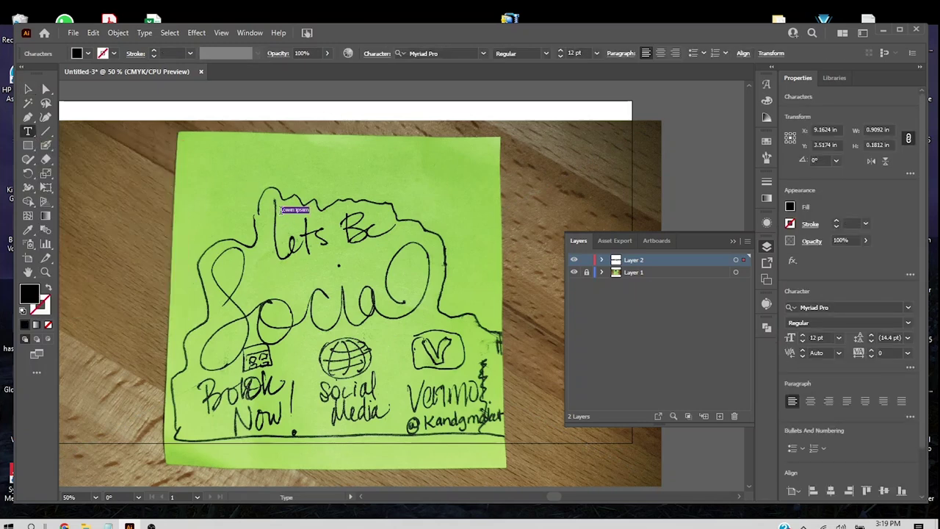
key("BackSpace")
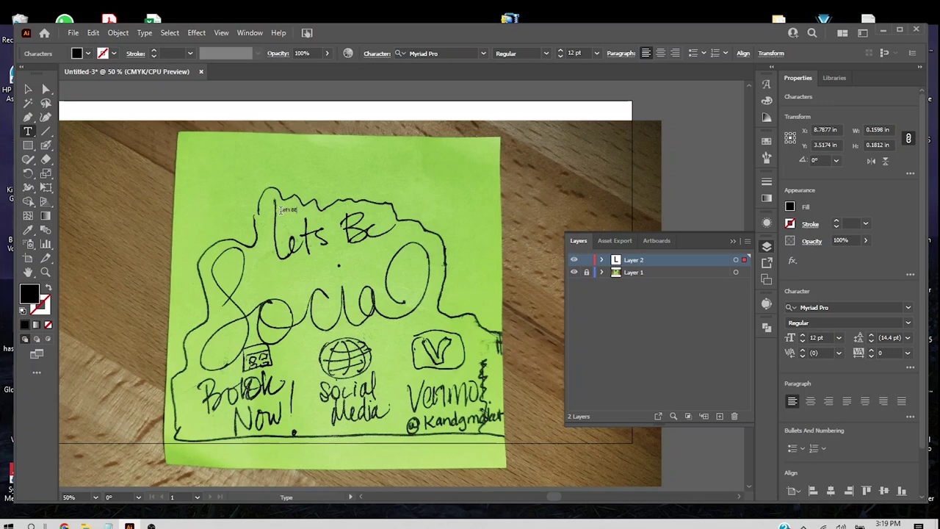
type("Lets Be")
key("Escape")
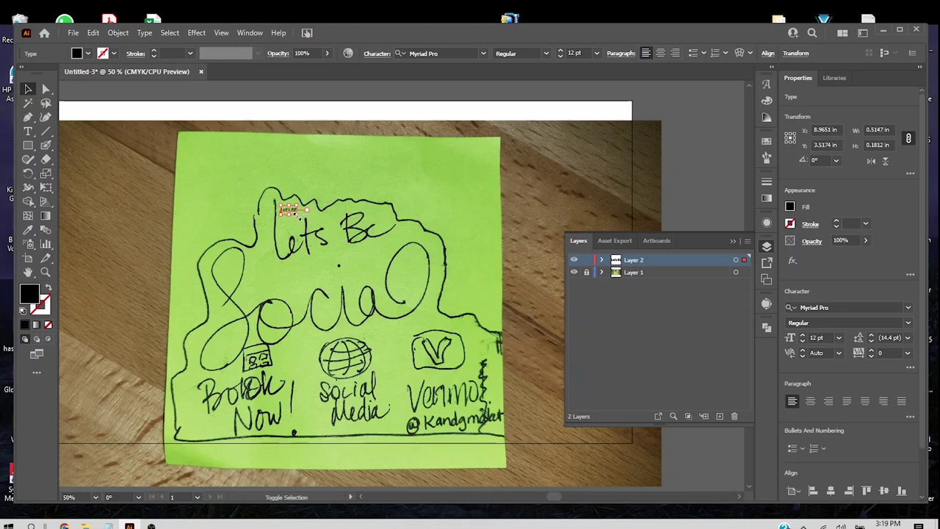
left_click_drag(299, 213, 399, 249)
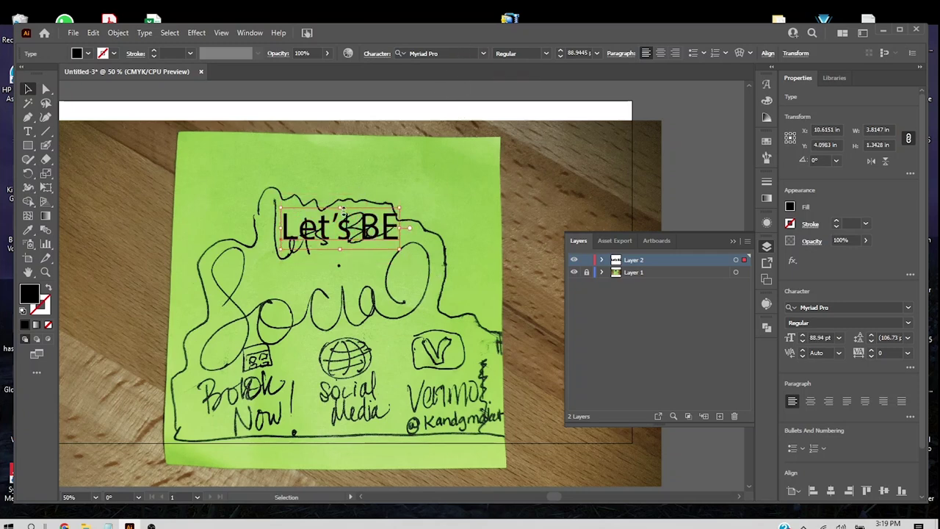
Step: Change the title's font from Myriad Pro to Bernard MT Condensed
left_click(346, 198)
left_click(345, 244)
left_click(452, 54)
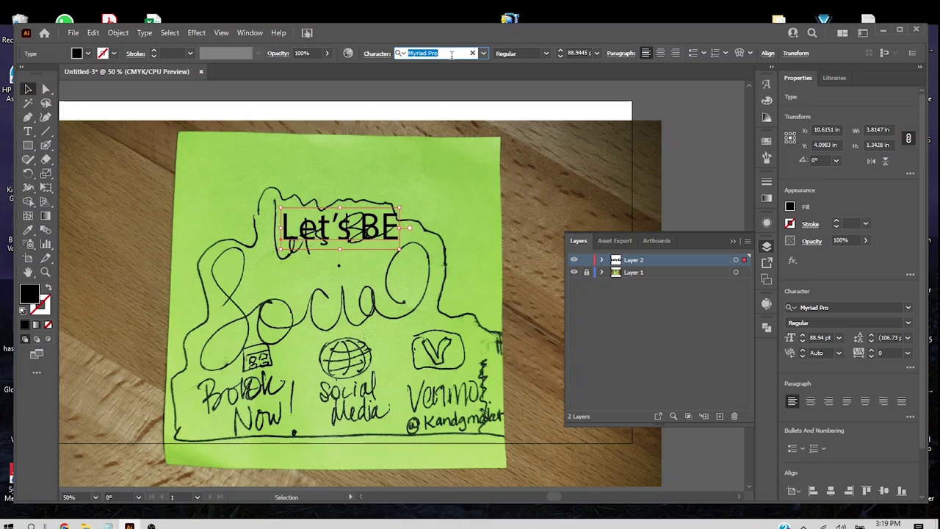
type("Berna")
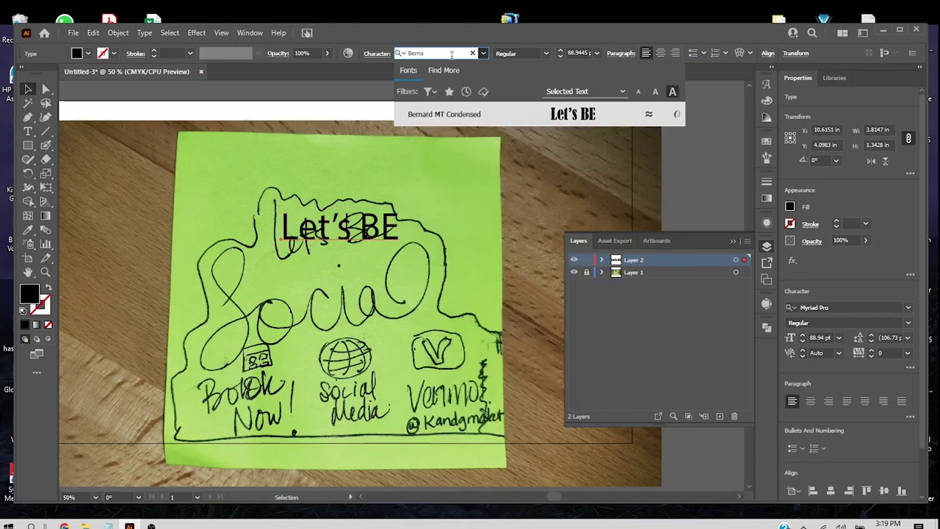
left_click(470, 111)
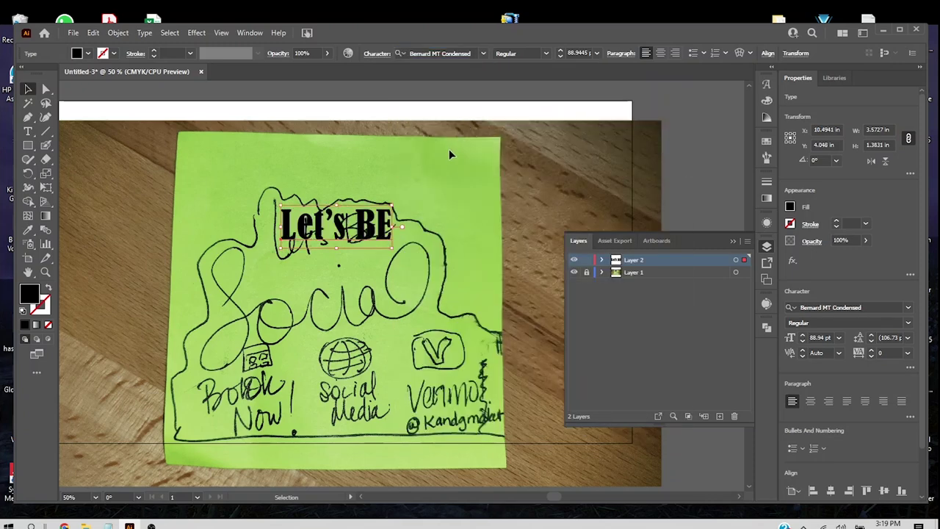
key("a")
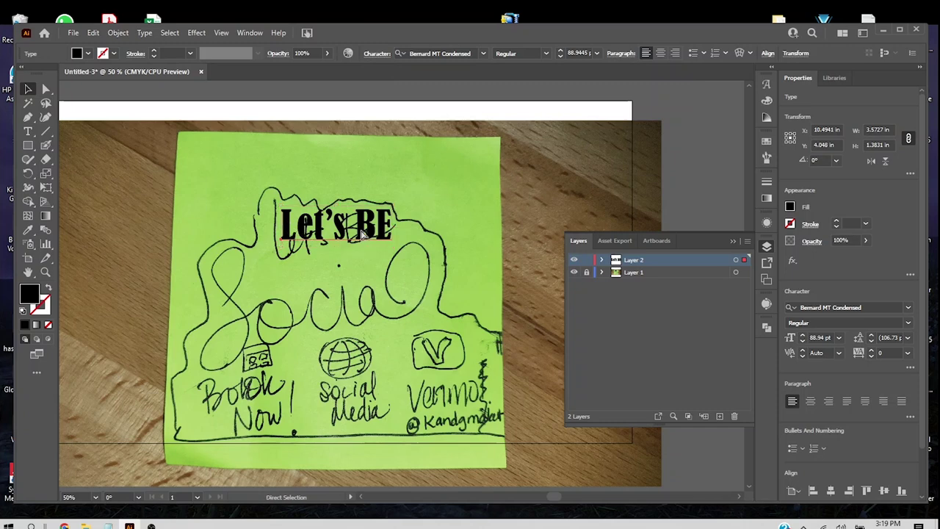
Step: Duplicate the title below itself and retype the copy as 'Social'
left_click_drag(361, 234, 321, 293, "alt")
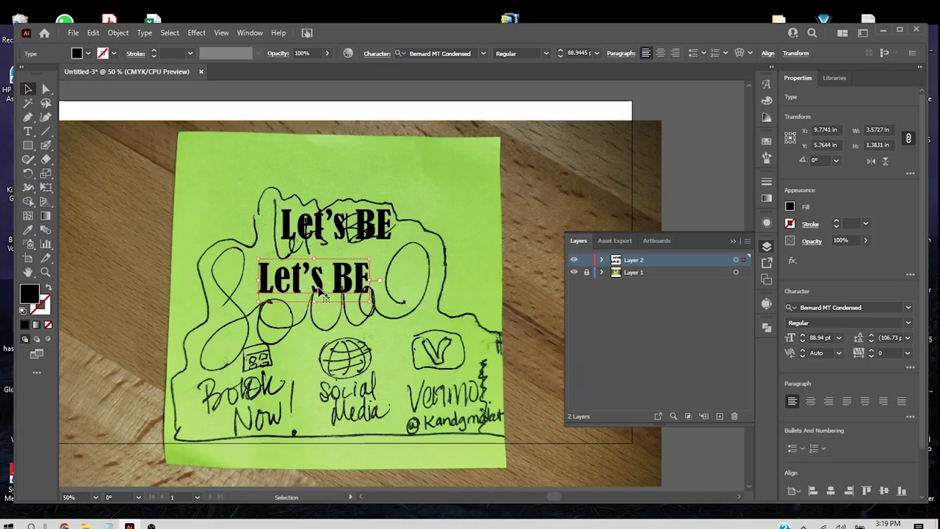
key("t")
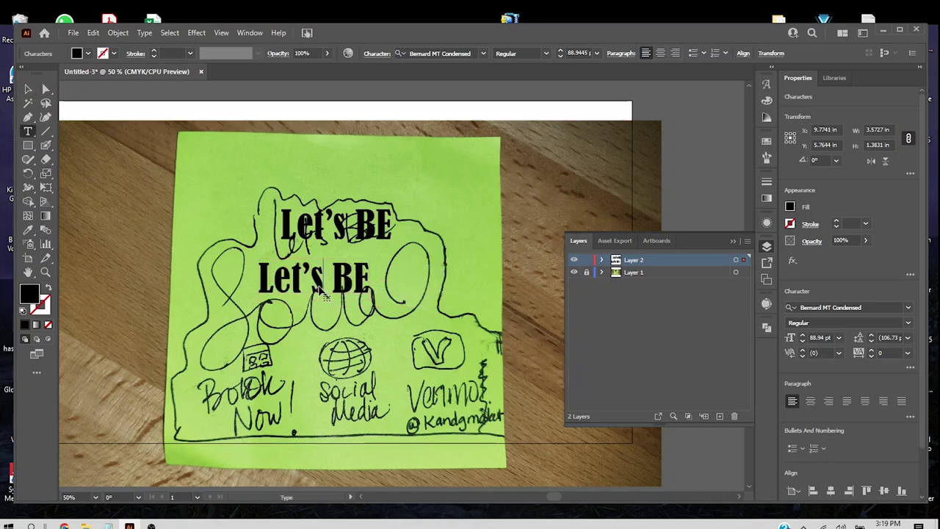
double_click(321, 290)
triple_click(321, 290)
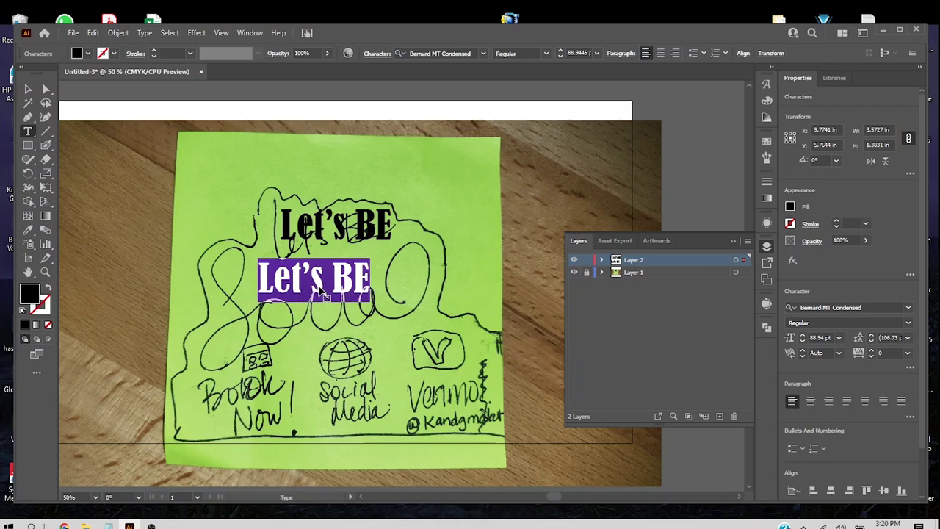
type("So")
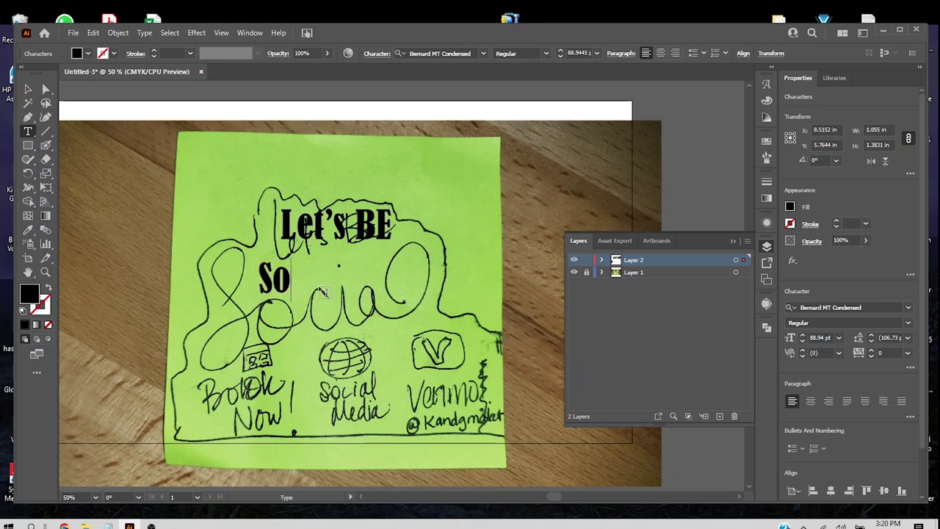
type("cial")
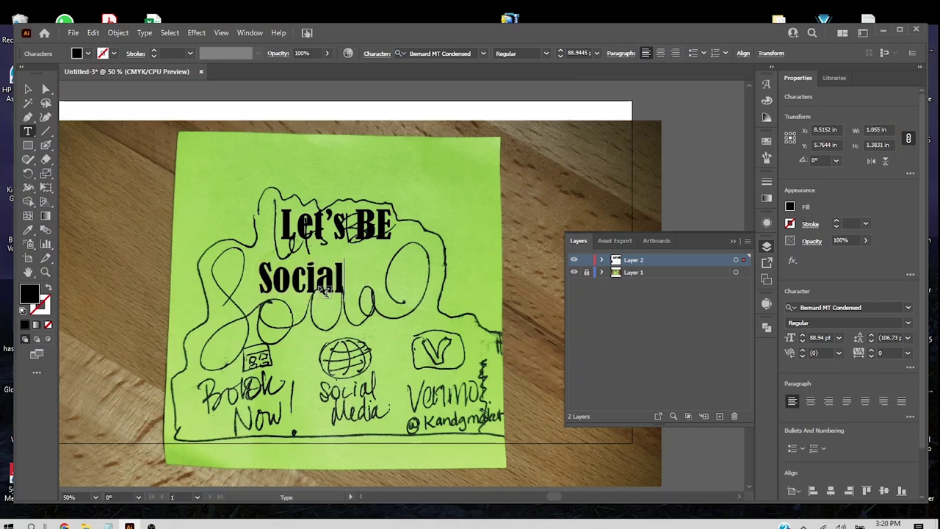
left_click(28, 89)
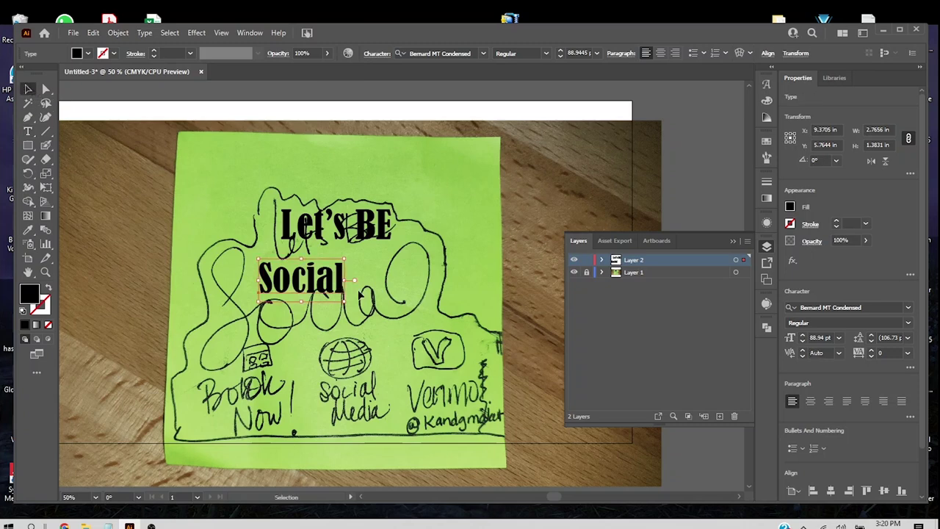
Step: Set 'Social' in the hello bella script font and enlarge it to about 140.58 pt
left_click(442, 54)
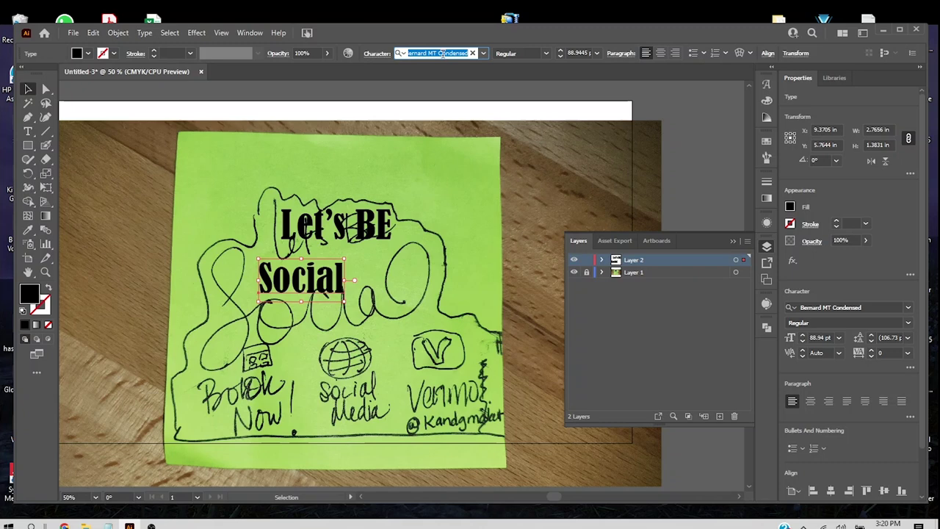
type("hello")
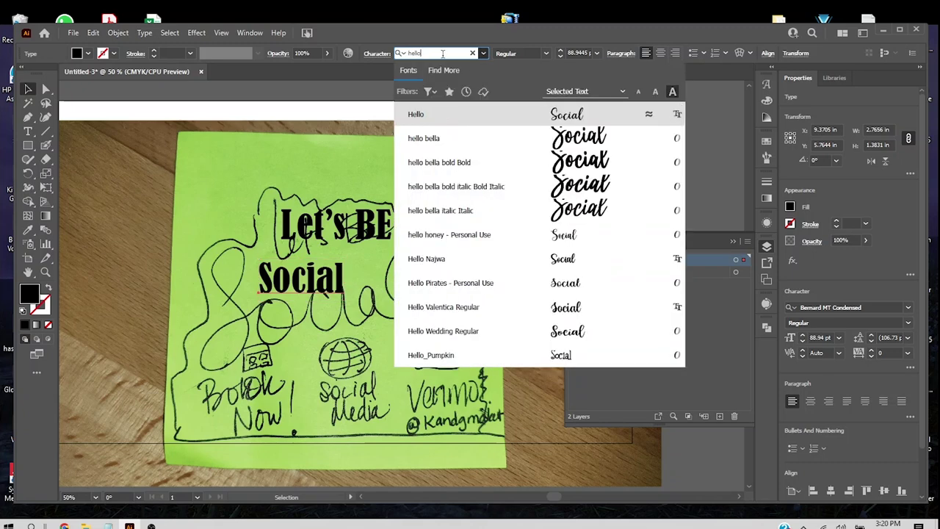
left_click(489, 138)
left_click_drag(397, 274, 437, 300)
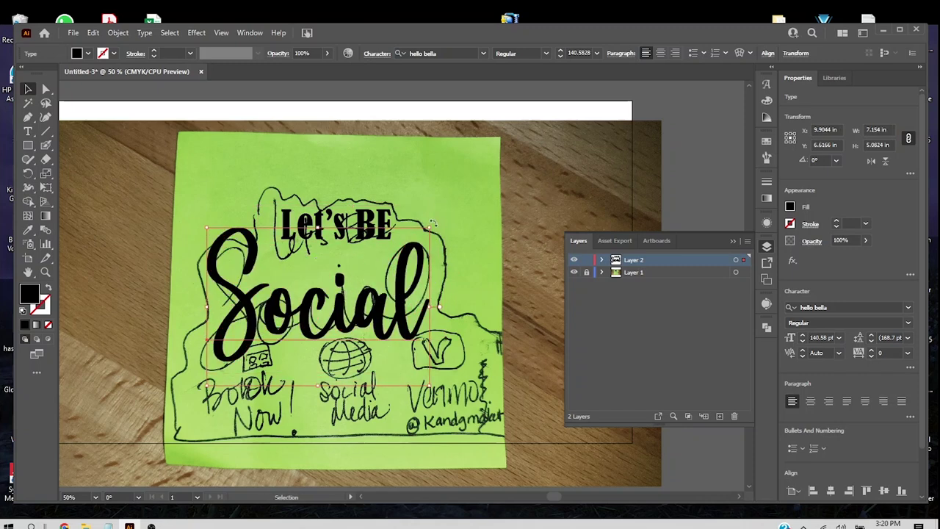
Step: Lowercase the E so the title reads 'Let's Be', then enlarge it to about 103.29 pt
left_click(387, 229)
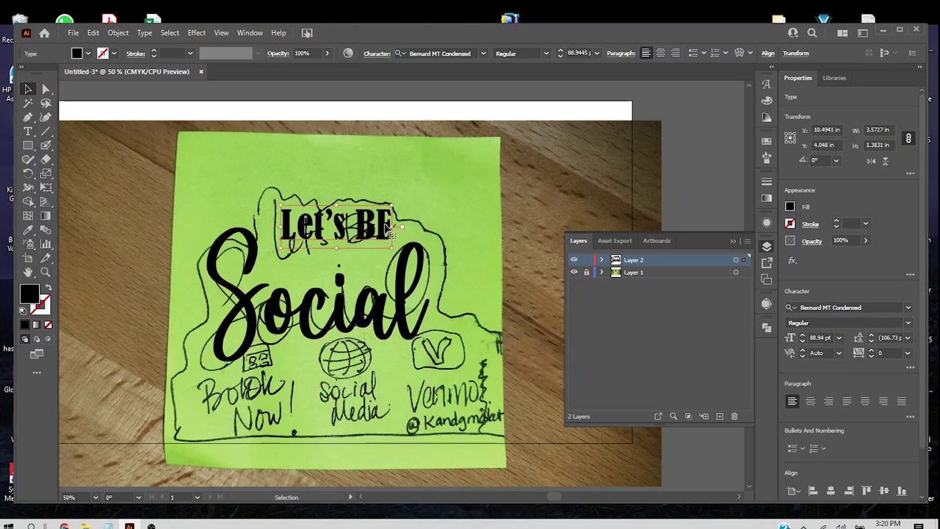
triple_click(387, 230)
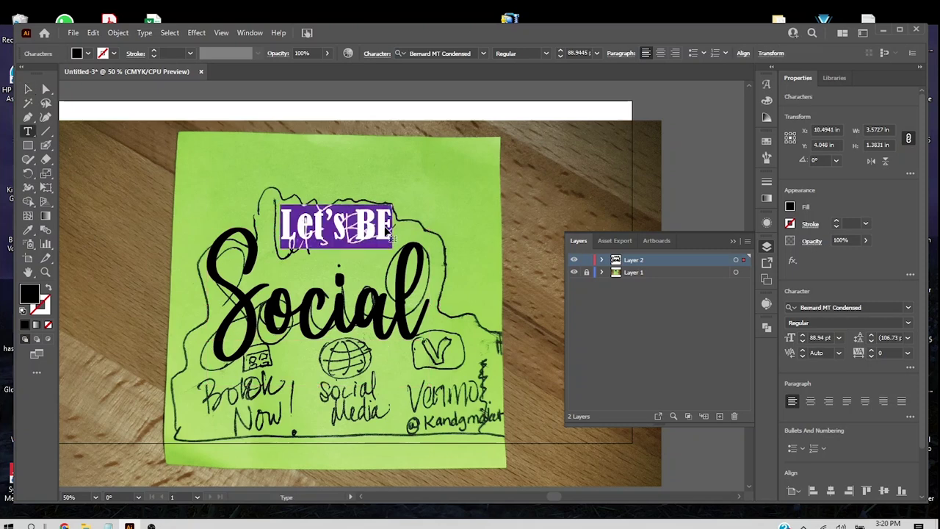
left_click(389, 234)
left_click_drag(381, 225, 397, 226)
type("e")
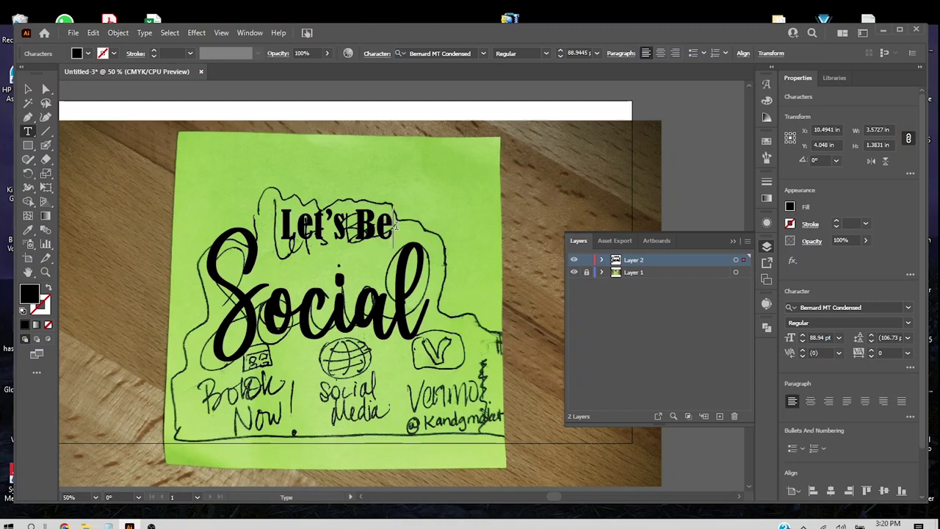
left_click(28, 89)
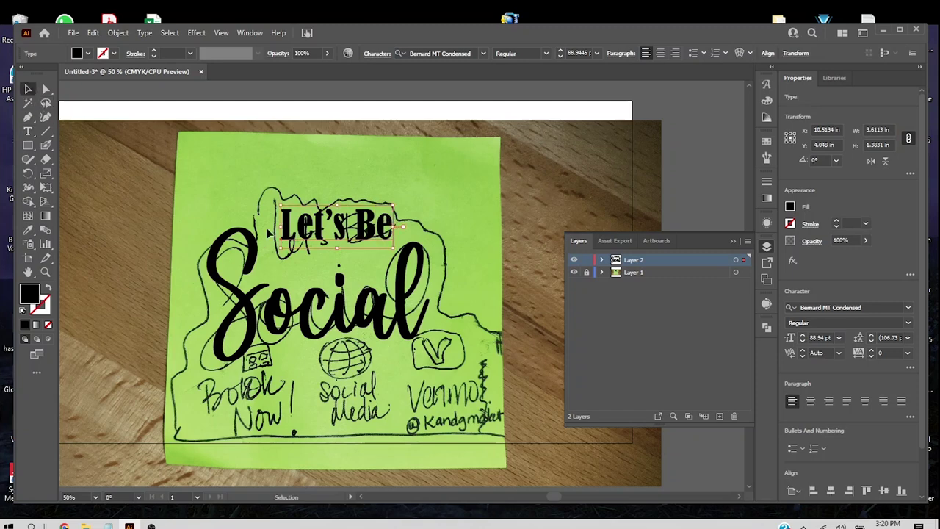
left_click_drag(338, 250, 365, 243)
left_click(474, 298)
scroll(474, 298, "down", 1)
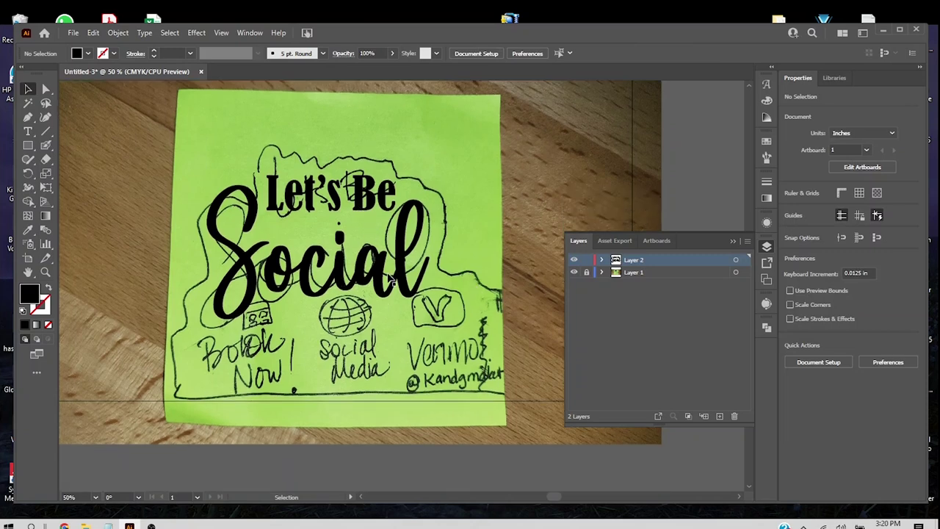
Step: Copy 'Social', shrink it to about 48.11 pt over the Book Now sketch, and retype it as 'Book'
left_click(375, 293)
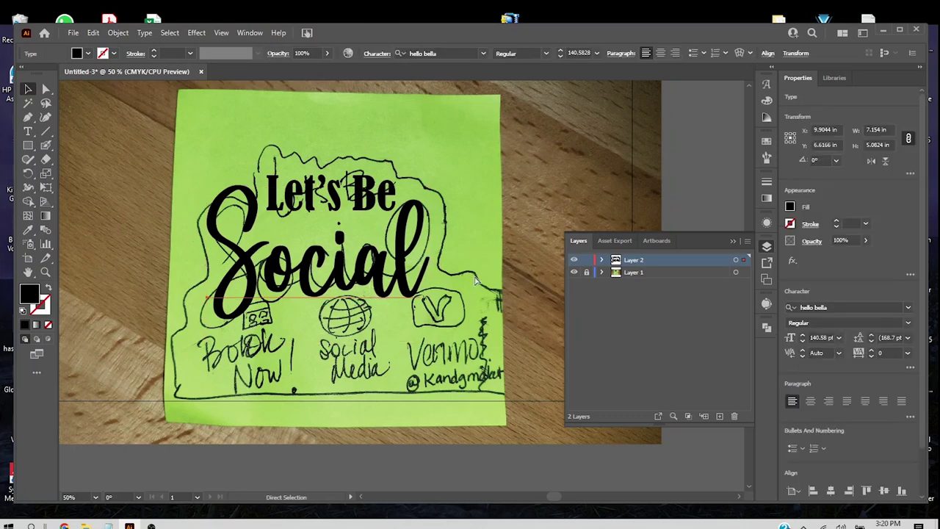
key("ctrl+v")
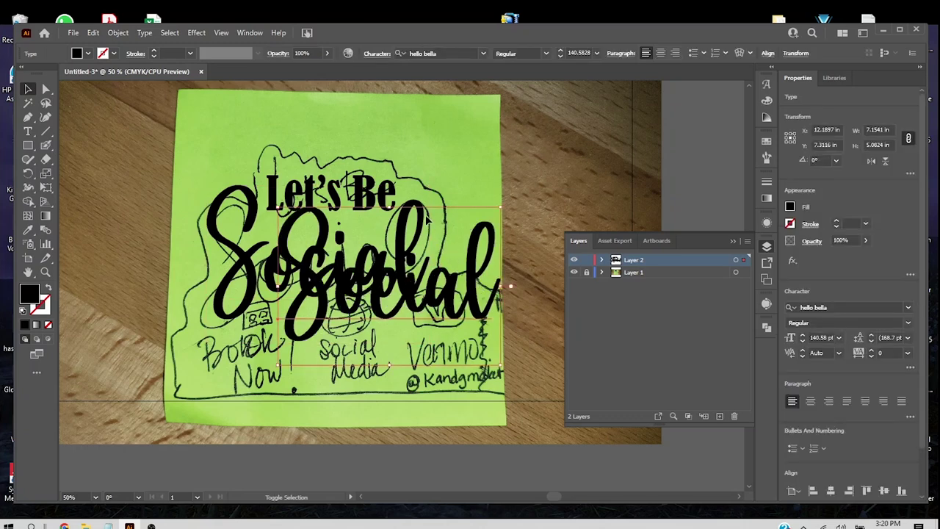
left_click_drag(390, 208, 382, 293)
left_click_drag(410, 345, 257, 358)
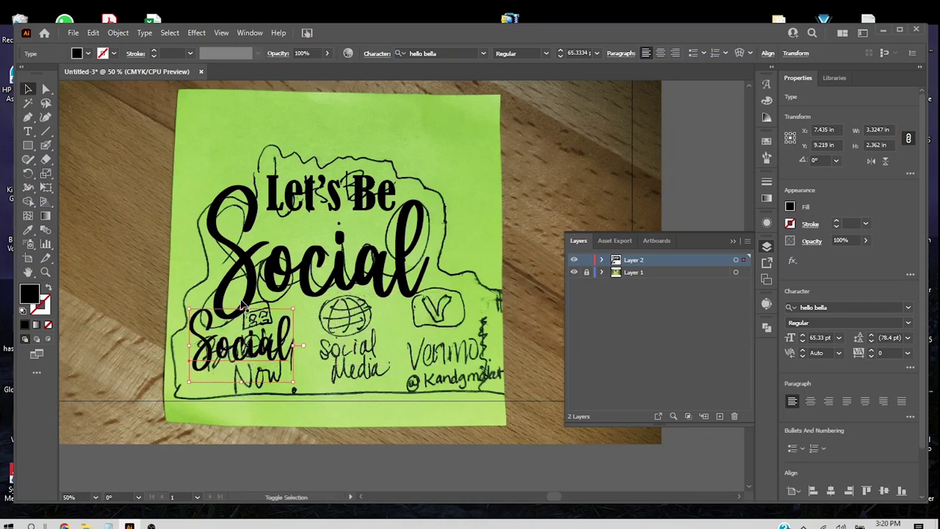
left_click_drag(241, 309, 266, 353)
key("t")
double_click(266, 353)
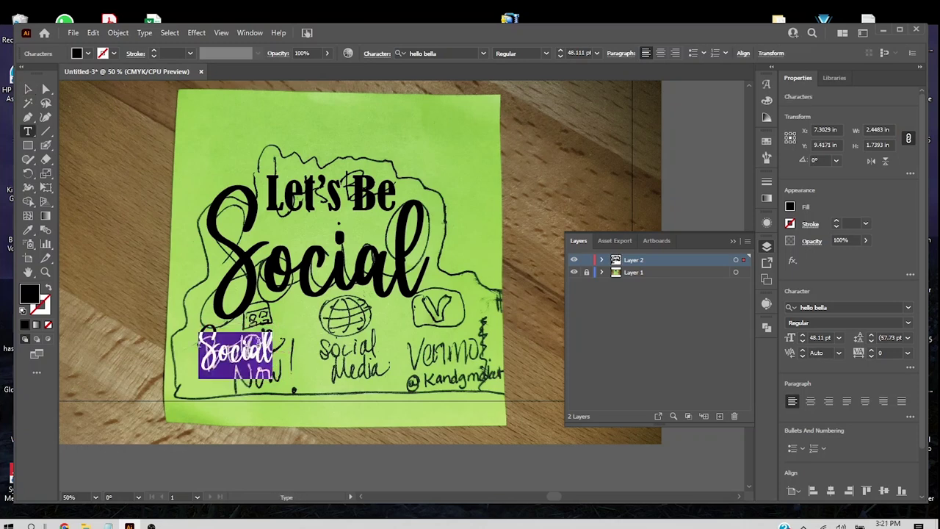
type("Book")
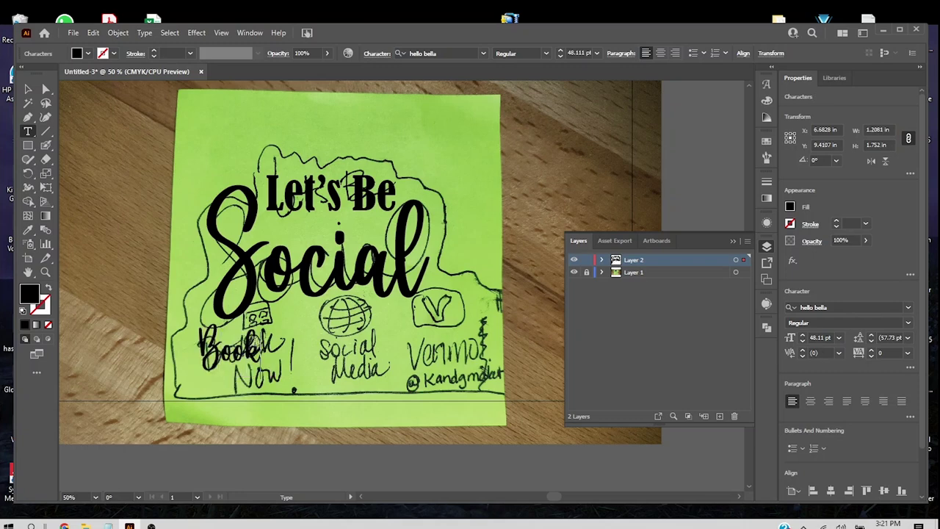
left_click(28, 90)
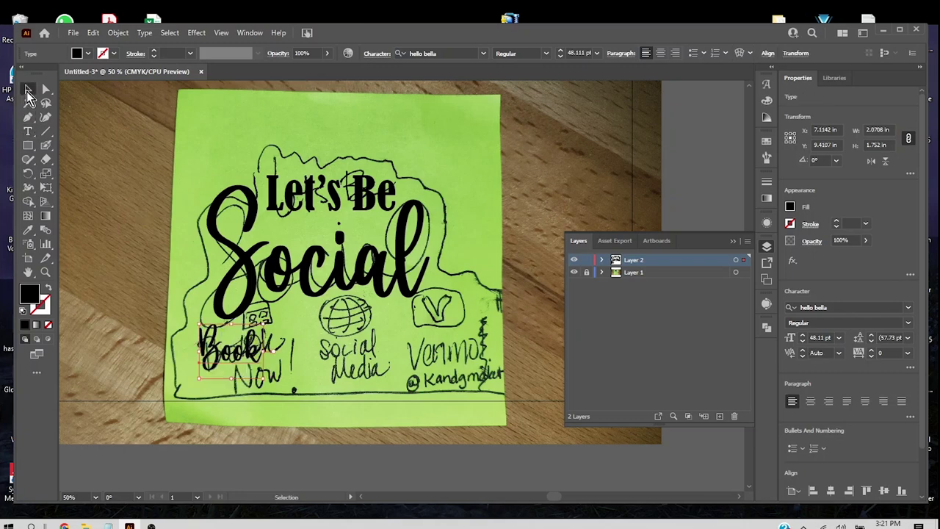
left_click(258, 355)
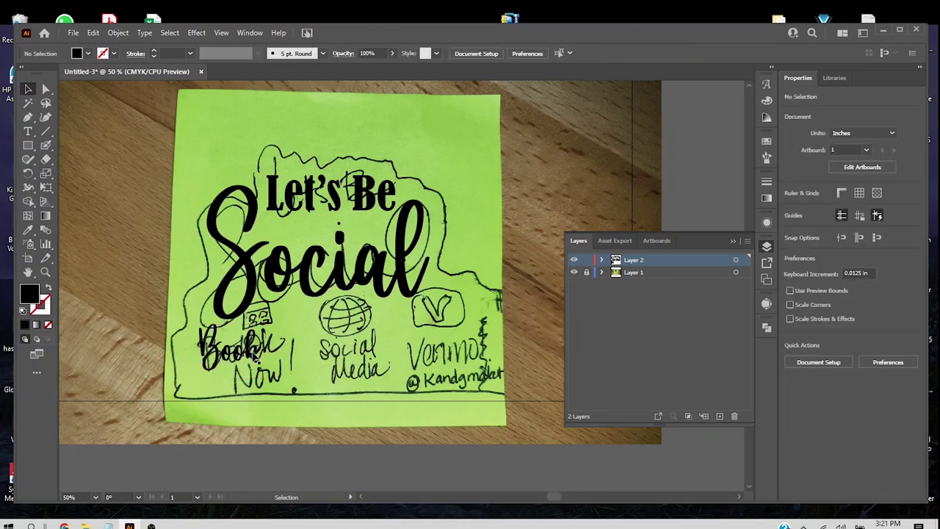
Step: Duplicate 'Book' below itself, retype the copy as 'now!', and nudge it into place
left_click(254, 353)
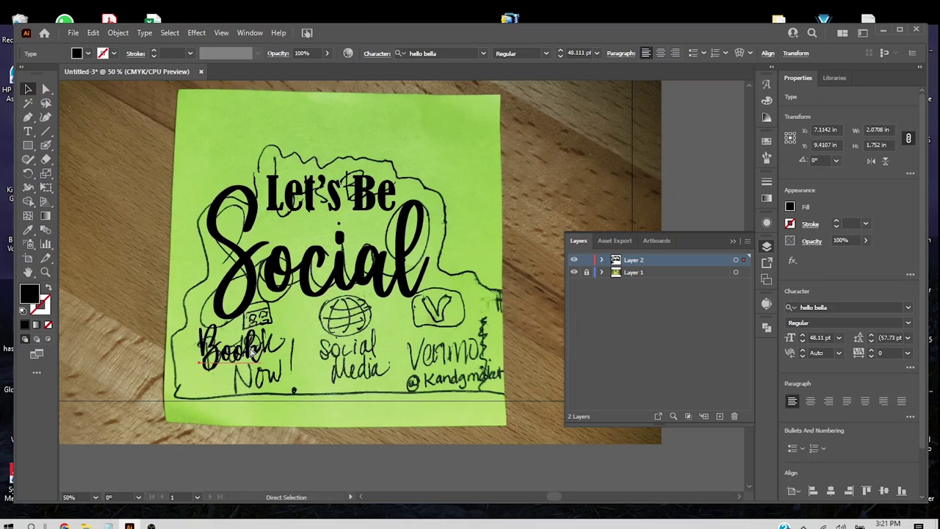
left_click_drag(254, 353, 288, 391)
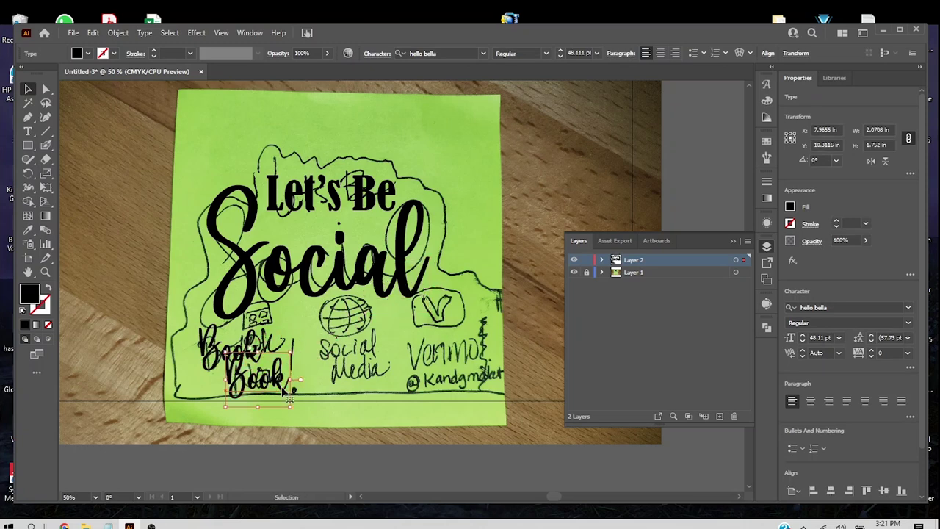
double_click(285, 392)
key("ctrl+c")
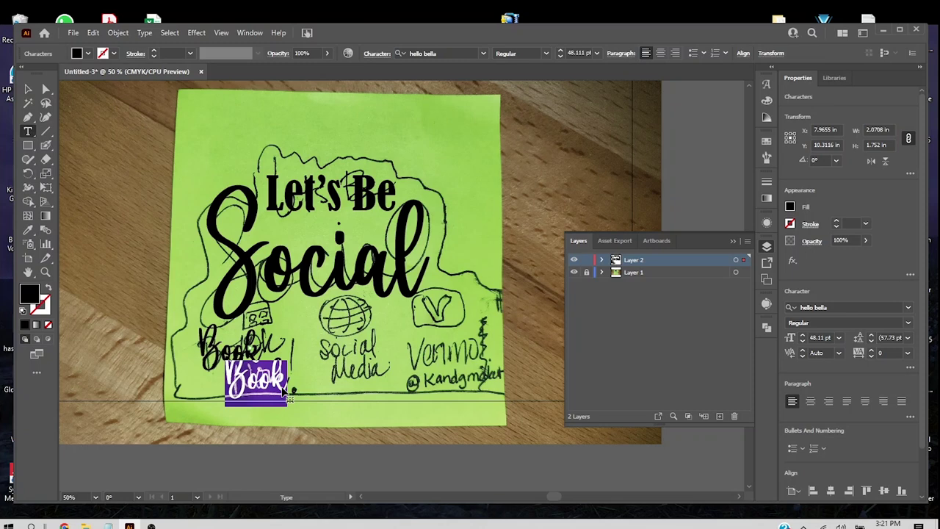
type("now!")
left_click(28, 89)
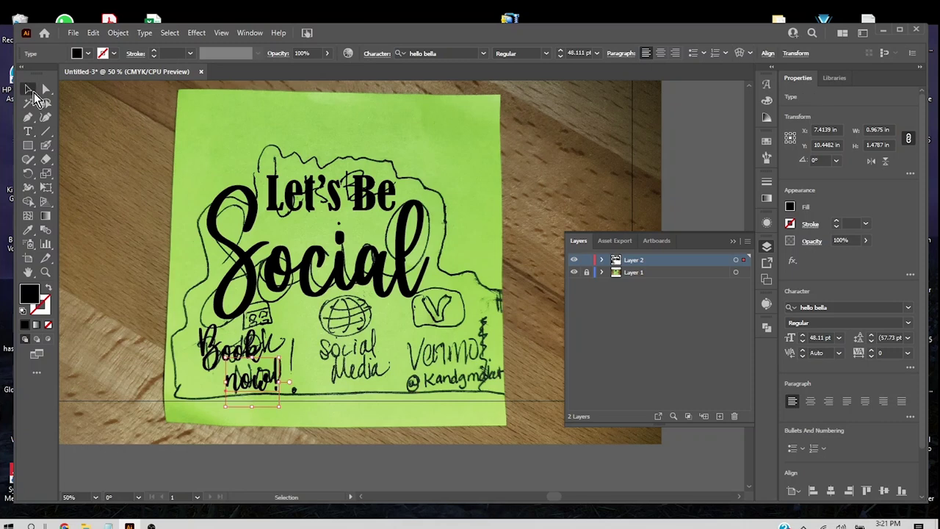
left_click(311, 380)
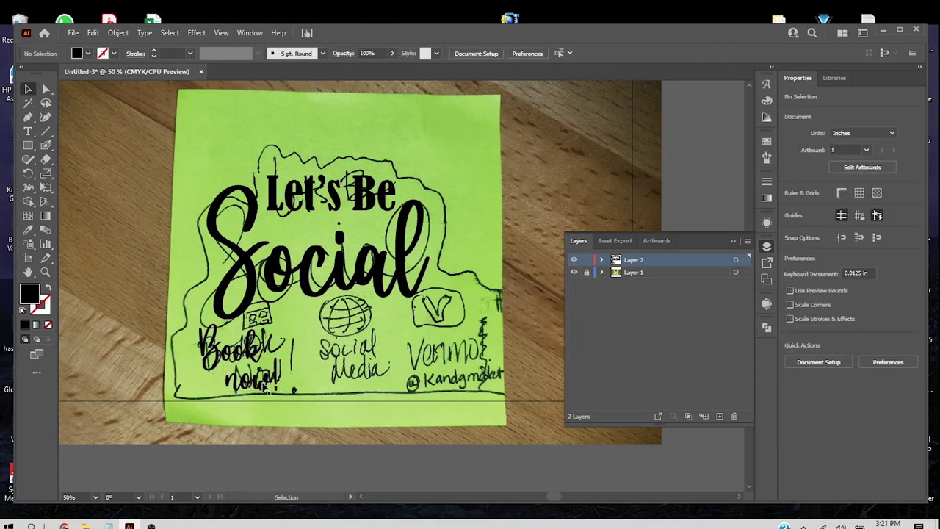
left_click_drag(268, 392, 272, 389)
left_click(312, 388)
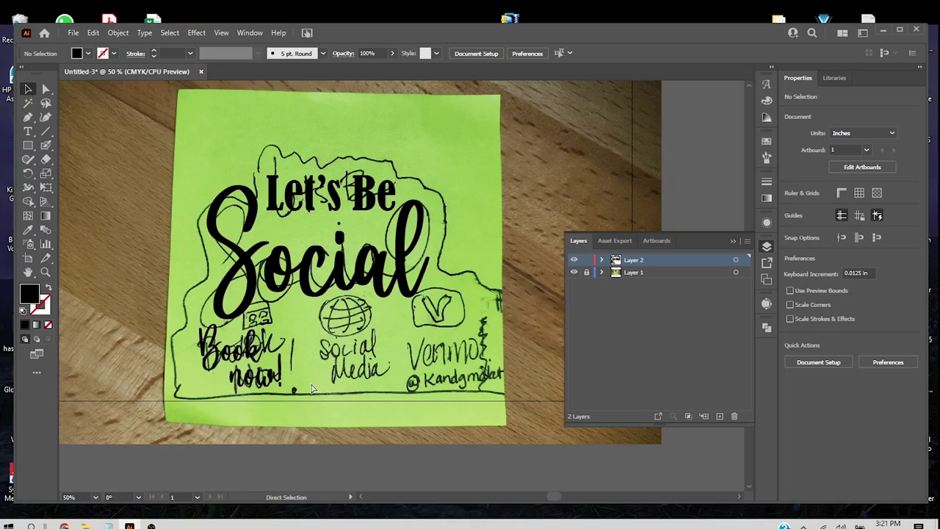
Step: Paste a copy of the Book label under the globe sketch and retype it as 'Social'
key("ctrl+v")
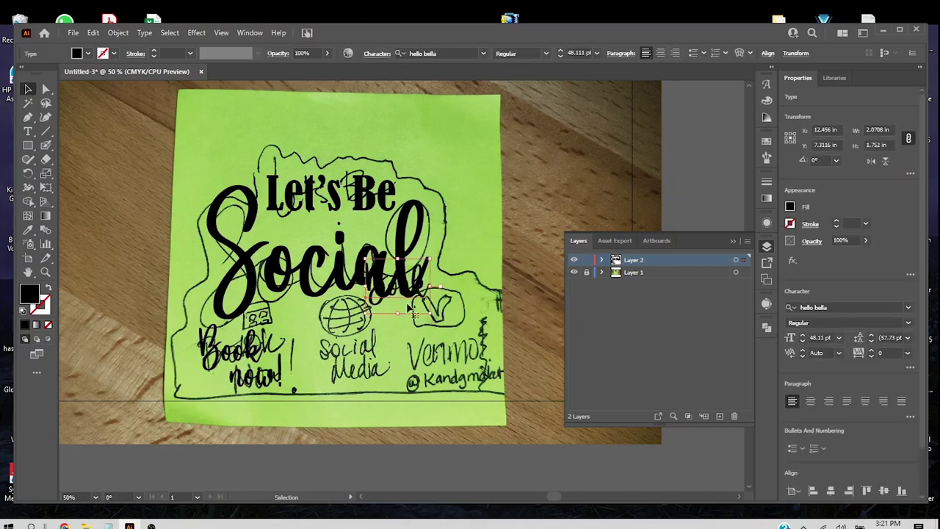
left_click_drag(427, 295, 372, 356)
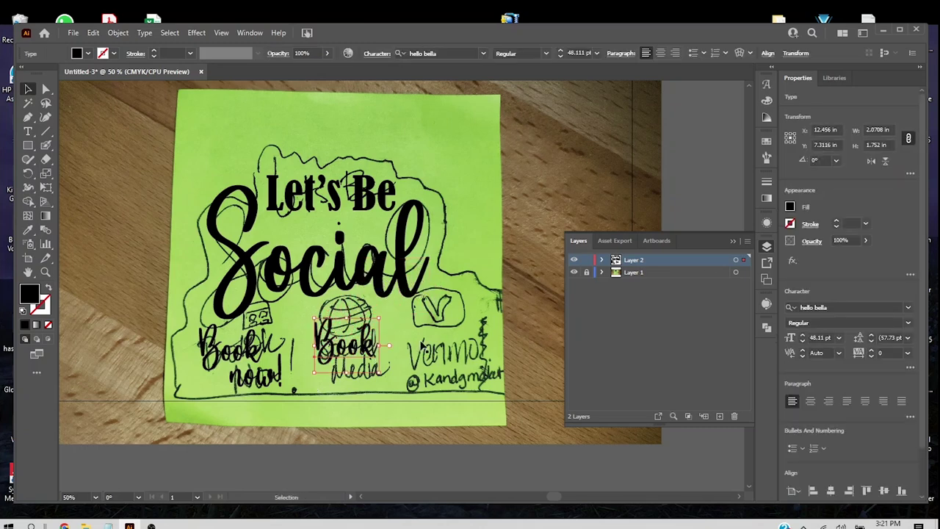
double_click(373, 356)
double_click(373, 352)
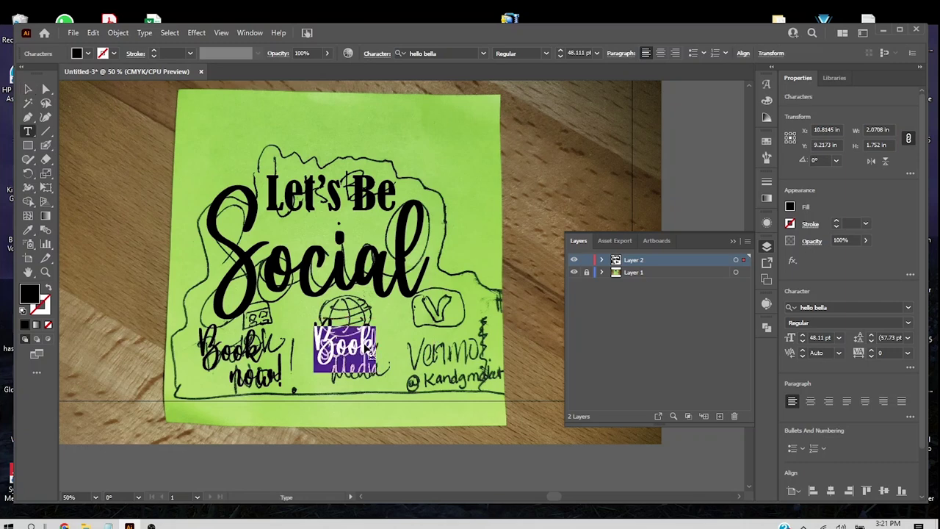
type("Social")
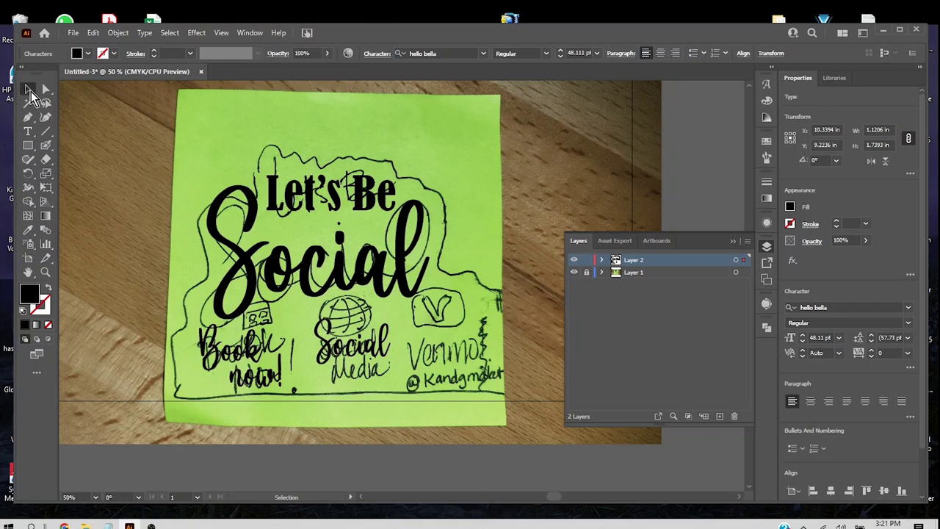
left_click(28, 89)
left_click(424, 367)
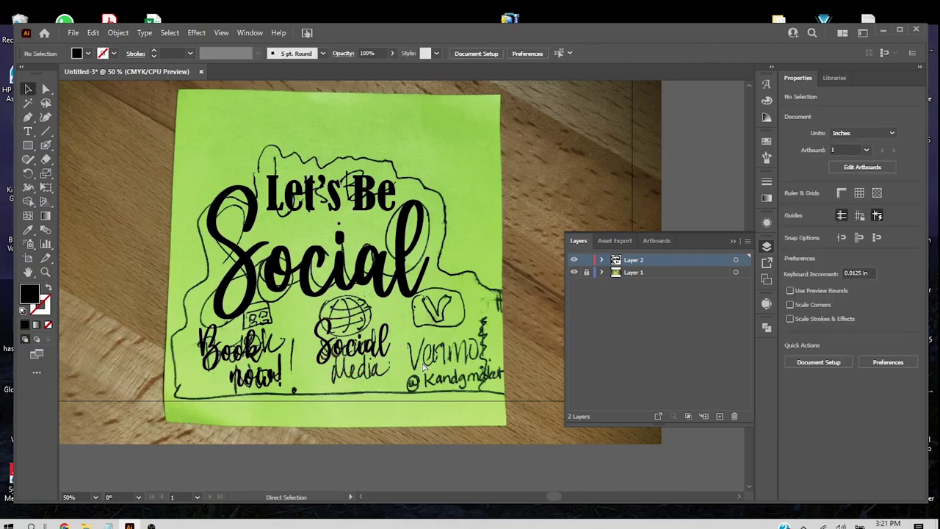
Step: Add a 'media' line beneath Social and move a spare Book copy onto the Venmo sketch
left_click(427, 314)
left_click_drag(420, 298, 377, 383)
double_click(377, 384)
double_click(376, 384)
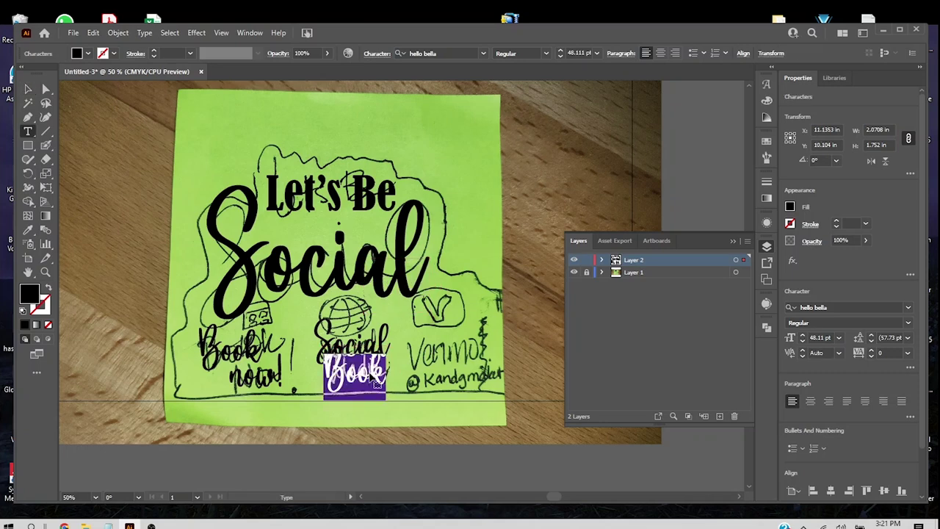
type("media")
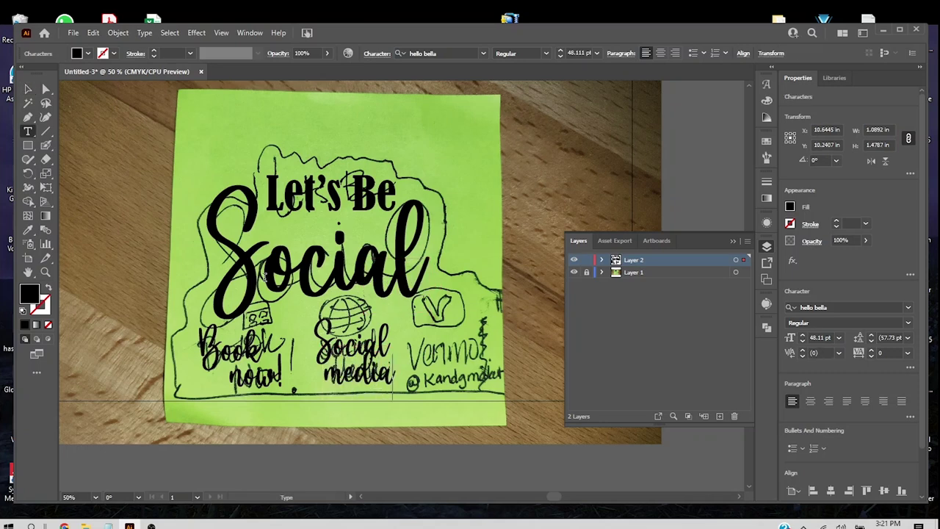
left_click(28, 89)
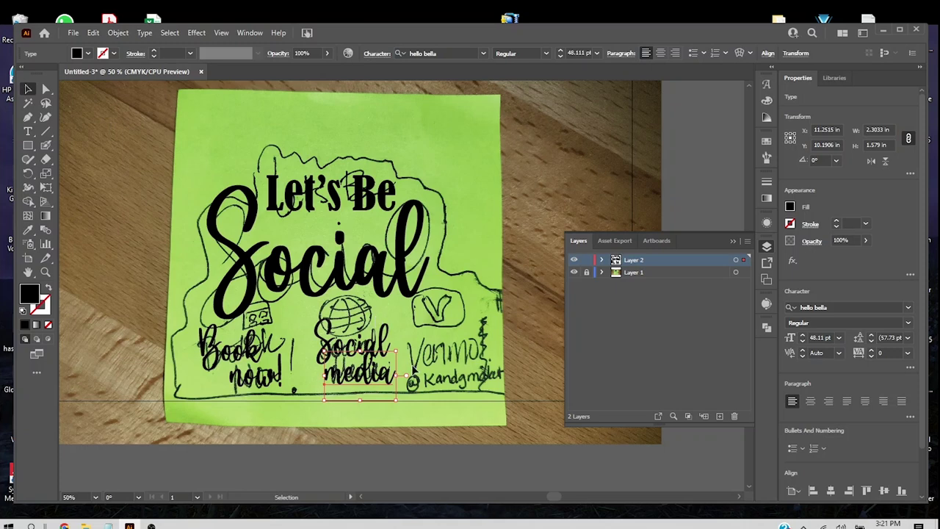
left_click(482, 349)
mouse_move(482, 348)
left_mouse_down()
mouse_move(432, 305)
mouse_move(462, 354)
left_mouse_up()
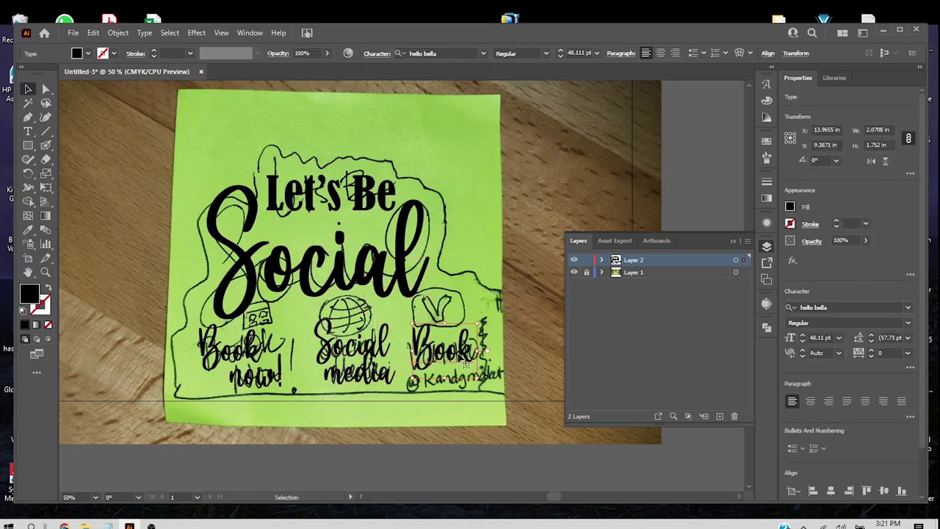
Step: Retype the copy over the Venmo sketch as 'Venmo' and position it over the sketch
key("t")
double_click(461, 354)
type("Venn")
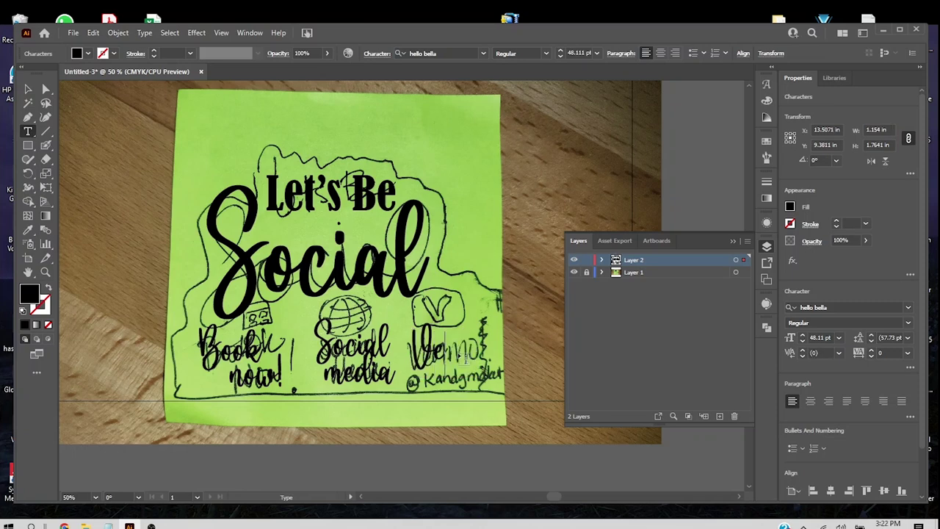
type("mo")
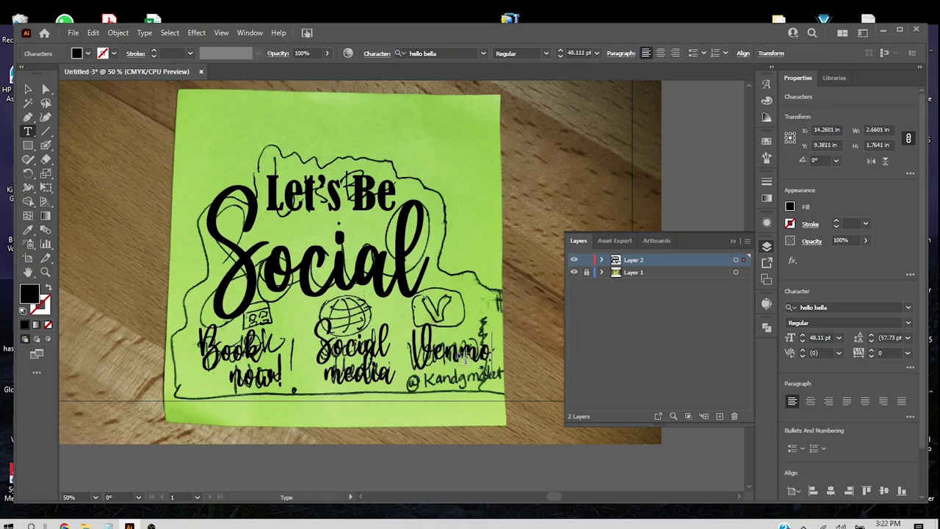
left_click(28, 93)
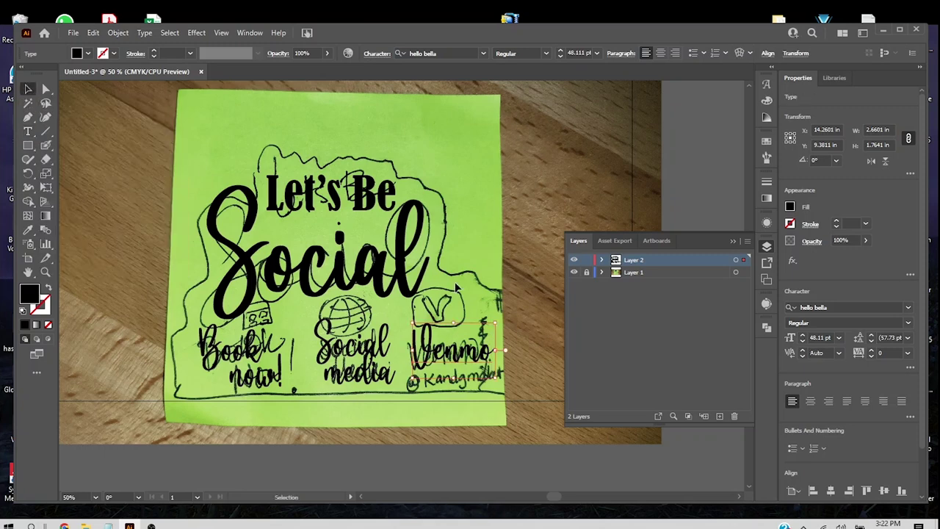
left_click(457, 321)
left_click_drag(490, 363, 472, 394)
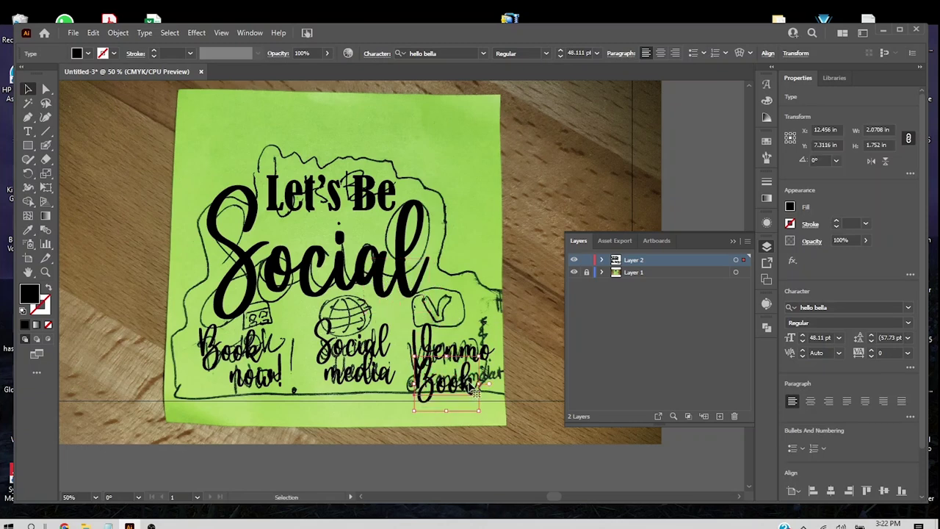
Step: Delete the text from the Book copy below Venmo to leave an empty line
double_click(471, 392)
double_click(473, 391)
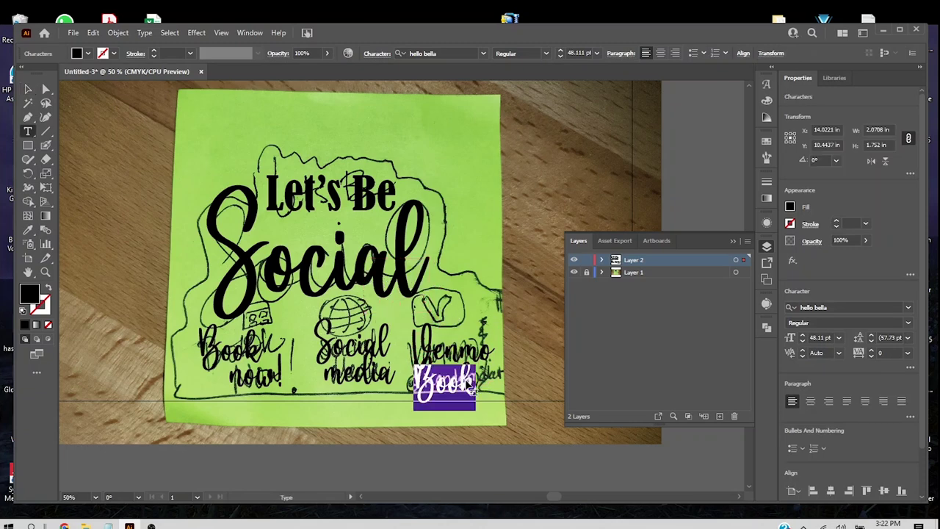
key("BackSpace")
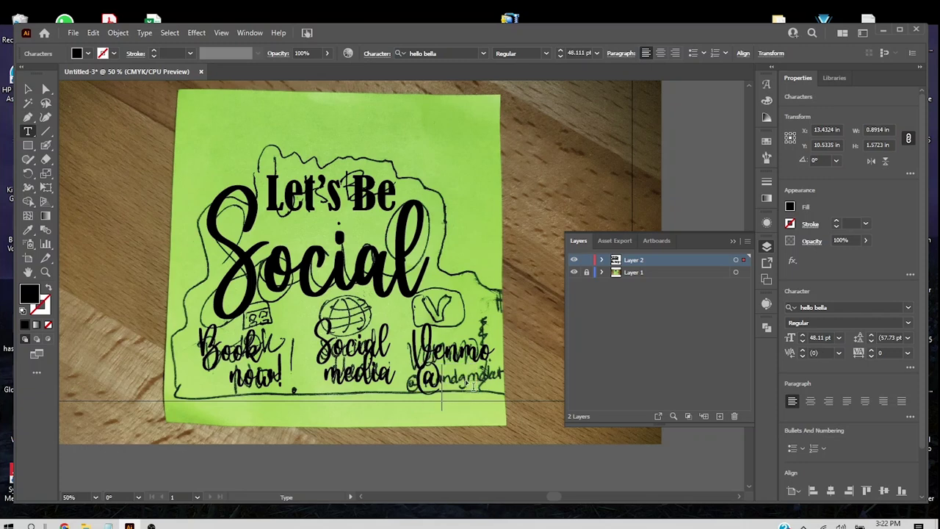
Step: Type the Venmo account handle under Venmo and shrink it to about 28.48 pt
type("@kandg")
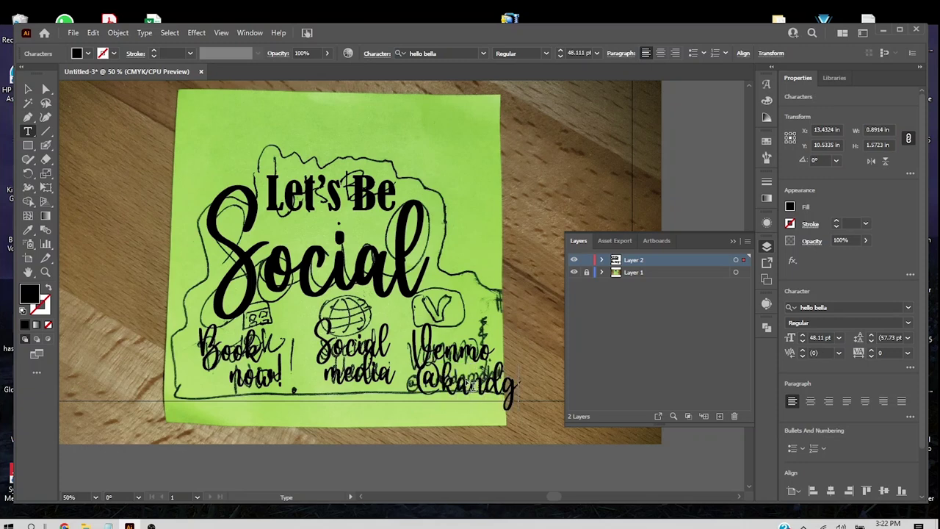
type("mak")
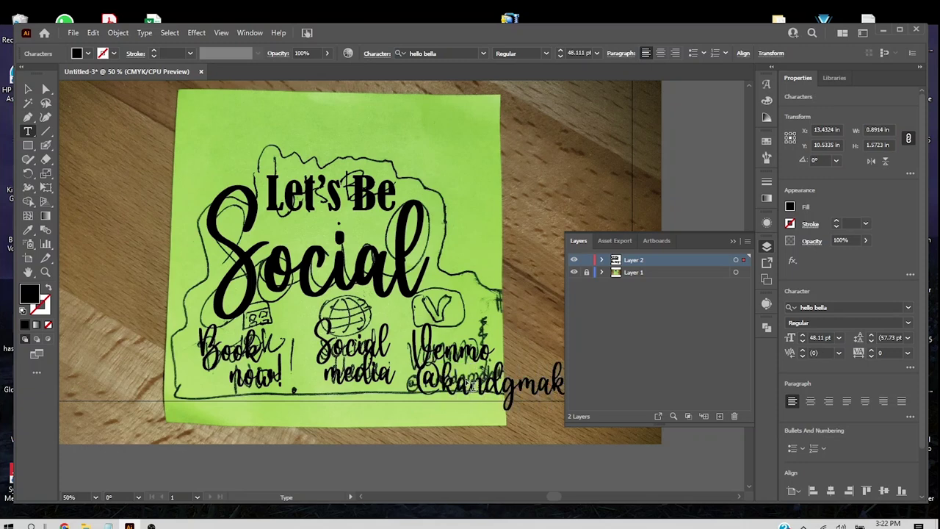
left_click(29, 89)
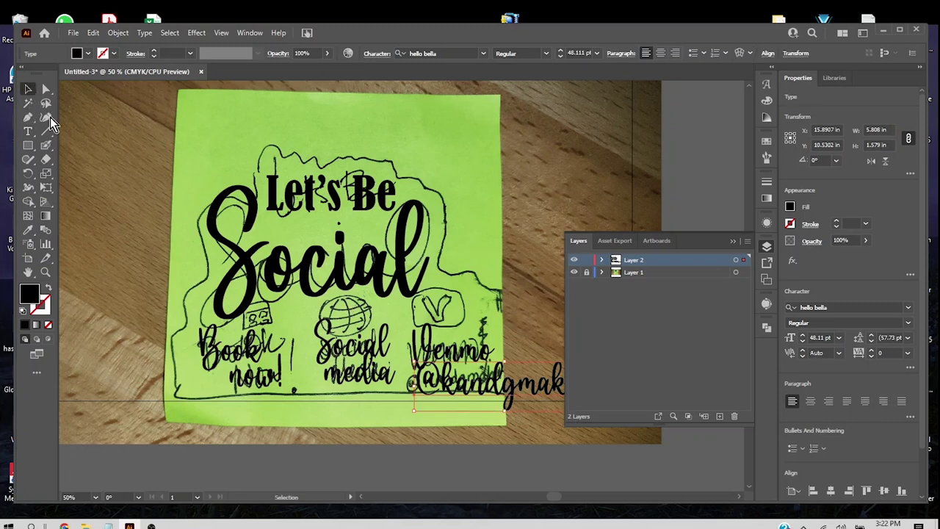
left_click(765, 248)
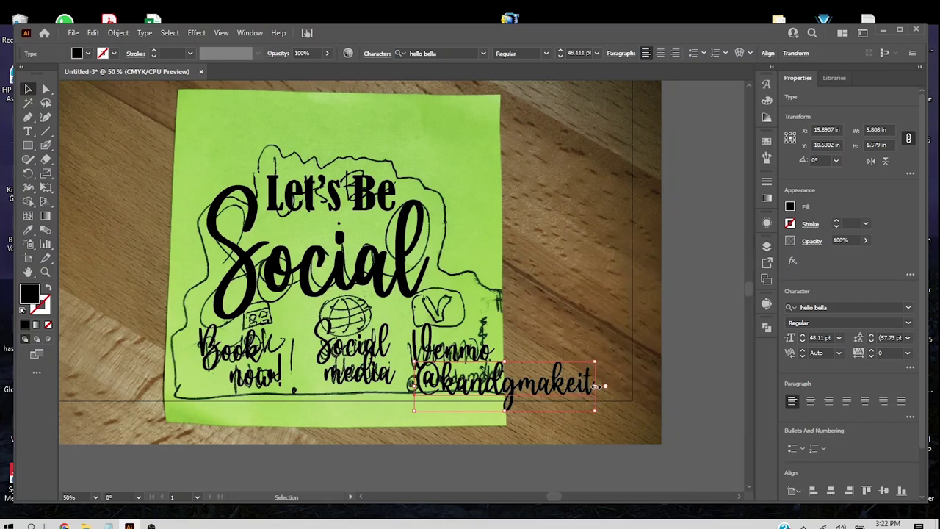
left_click_drag(596, 386, 490, 382)
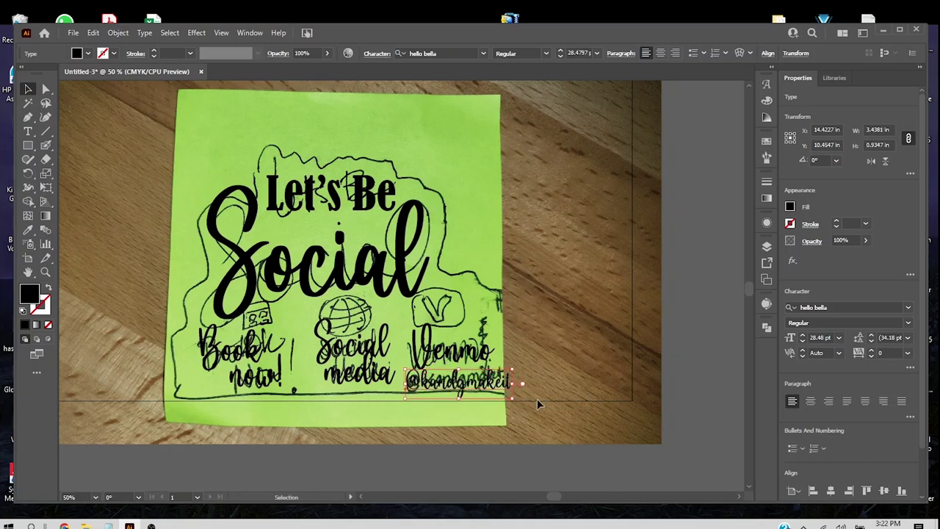
left_click(541, 437)
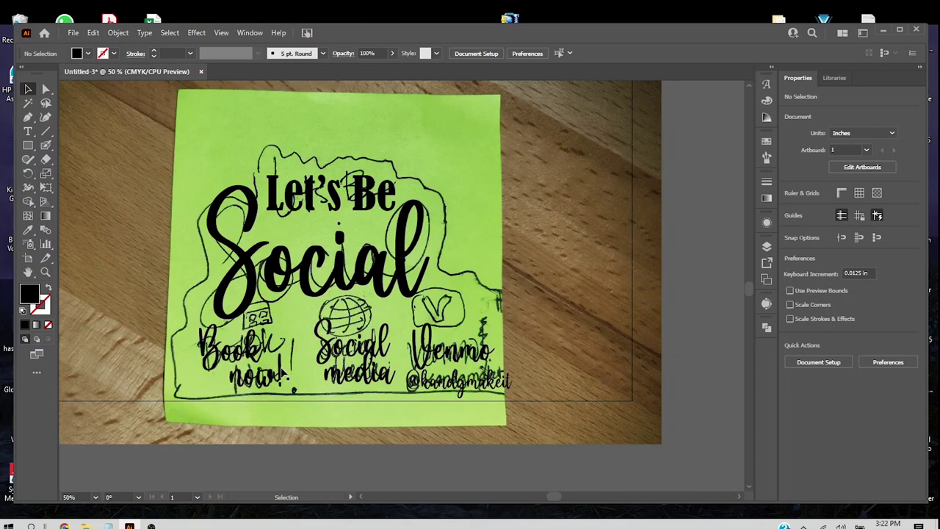
Step: Rotate the 'Let's Be Social' title about 6.8° counter-clockwise and move it over the sketch
left_click(412, 282)
left_click_drag(434, 179, 419, 173)
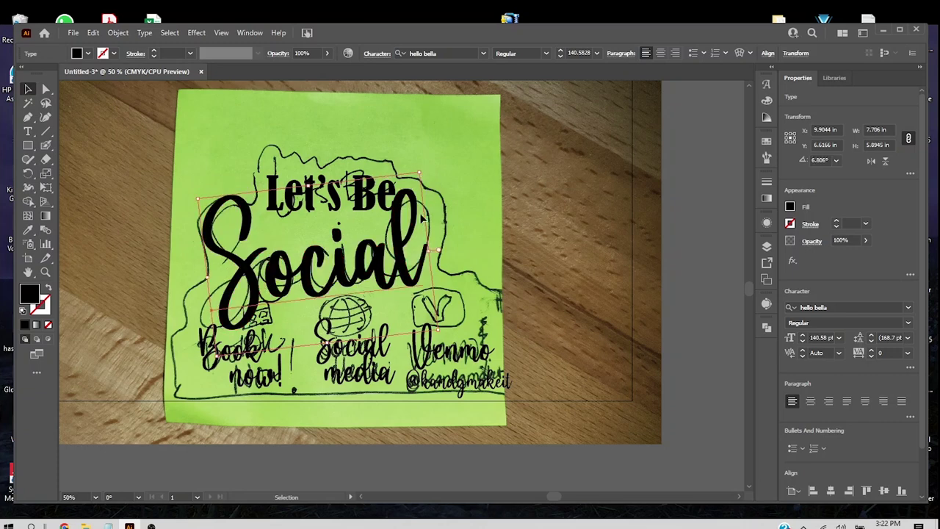
left_click_drag(420, 229, 434, 225)
left_click(520, 239)
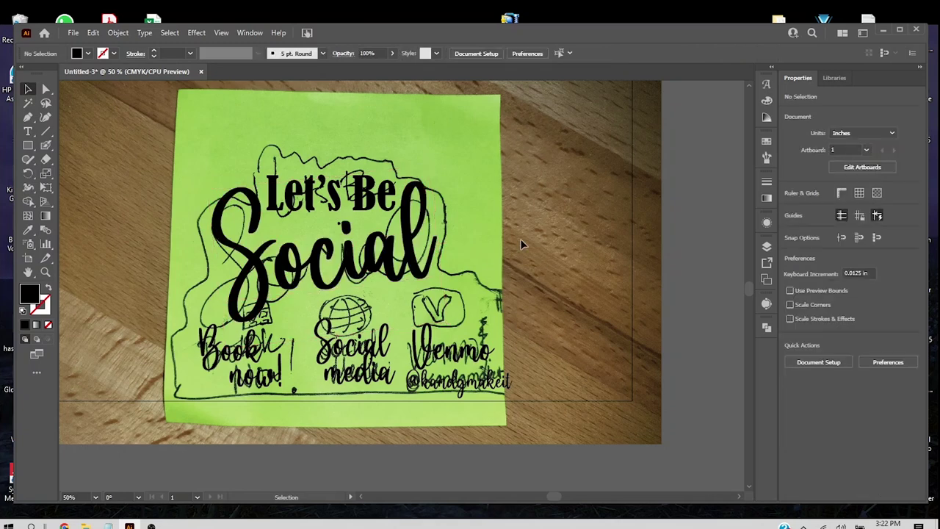
left_click(766, 328)
left_click(765, 329)
Step: Hide the sticky-note sketch layer and zoom out to the whole artboard
left_click(767, 247)
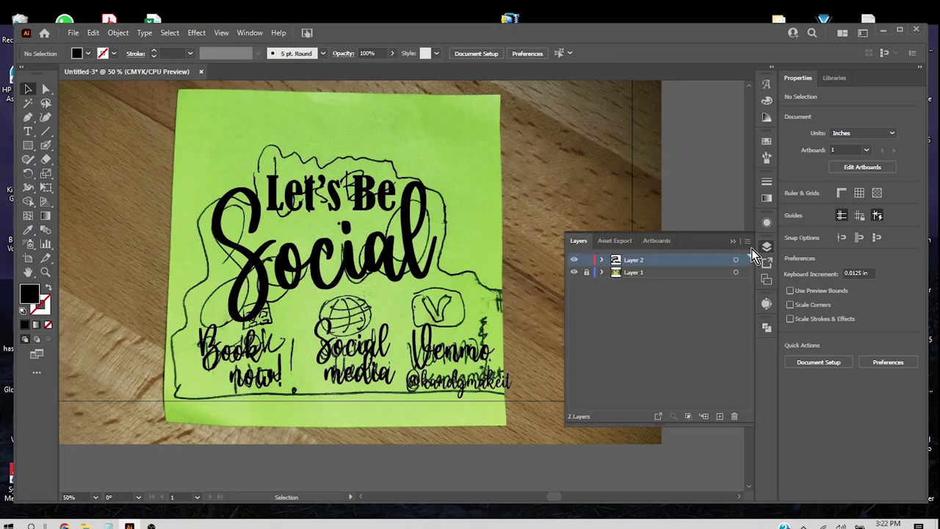
left_click(574, 272)
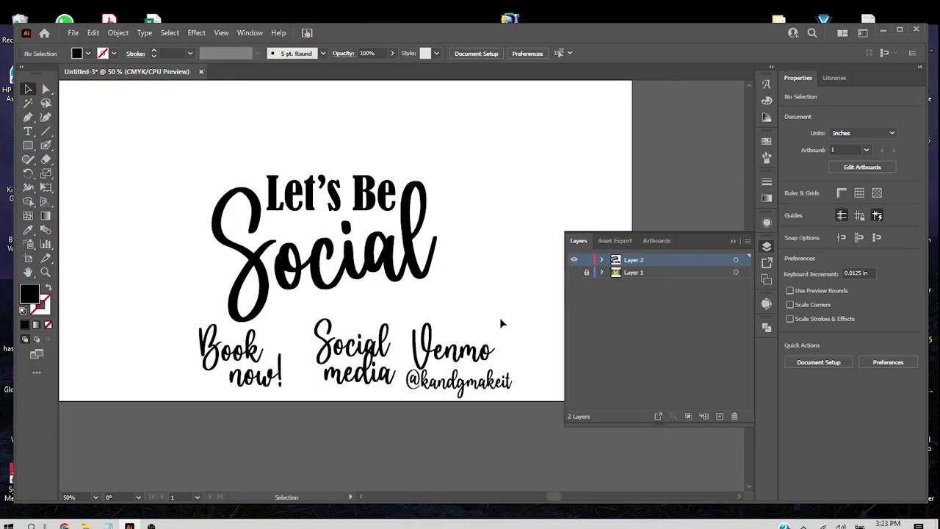
key("ctrl+minus")
scroll(500, 317, "left", 2)
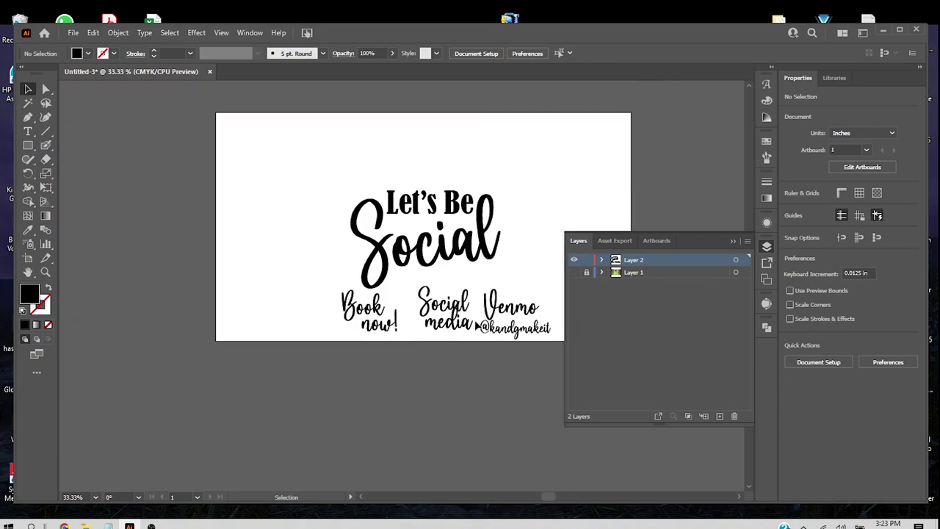
scroll(502, 324, "right", 2)
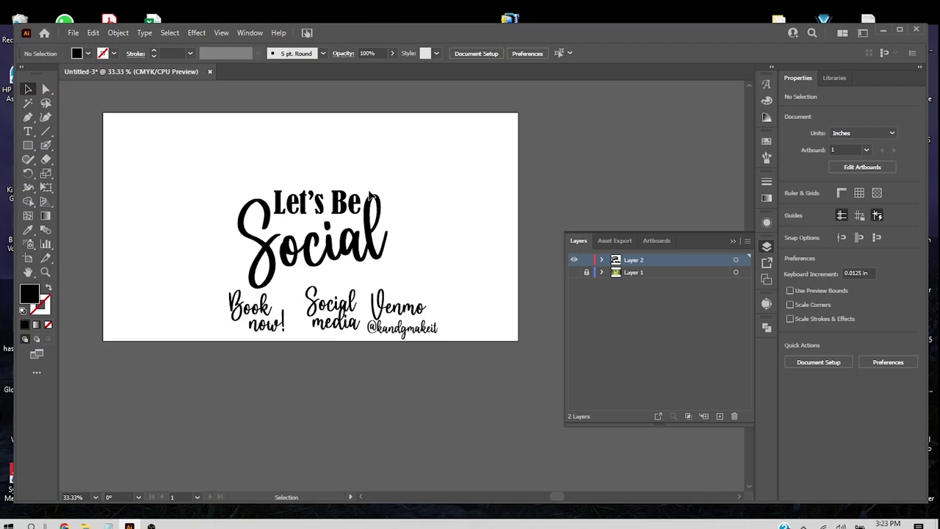
Step: Move the whole 'Let's Be Social' title higher above the labels
left_click_drag(402, 264, 240, 177)
left_click_drag(330, 212, 332, 169)
left_click(405, 252)
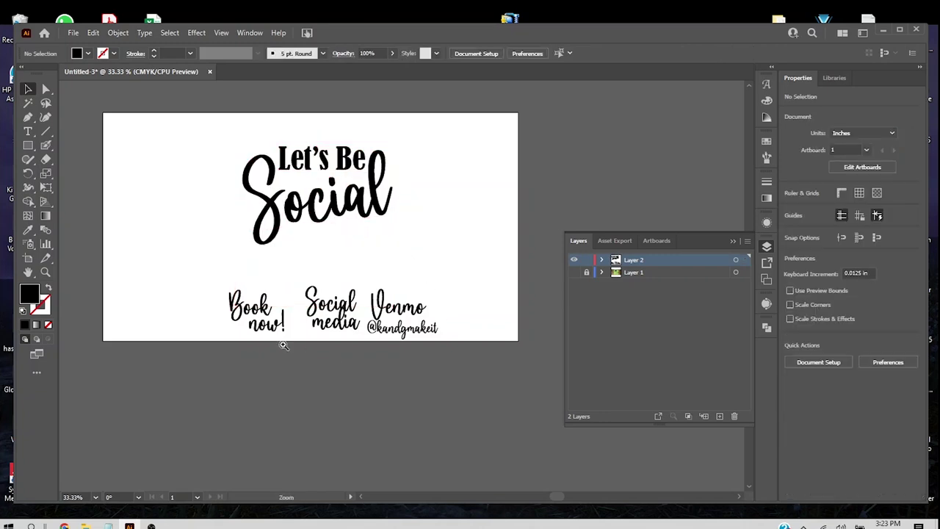
Step: Undo the small label tilts and rotate 'Book now!' about 20.6° counter-clockwise
key("ctrl+equal")
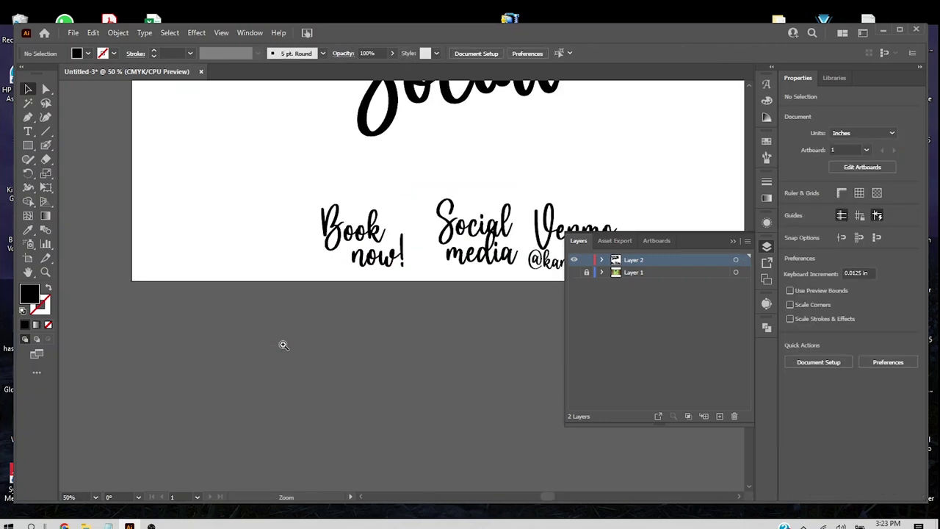
left_click(375, 245)
left_click(378, 228)
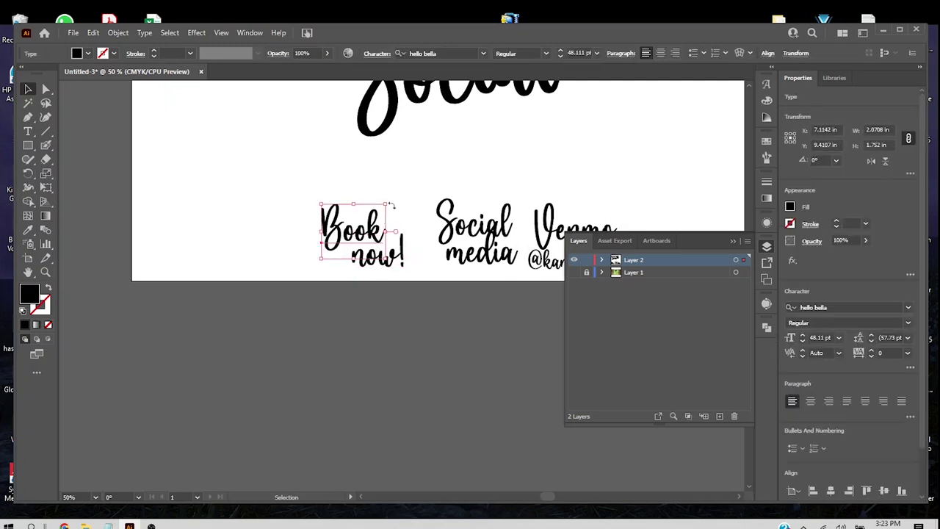
left_click_drag(391, 202, 385, 195)
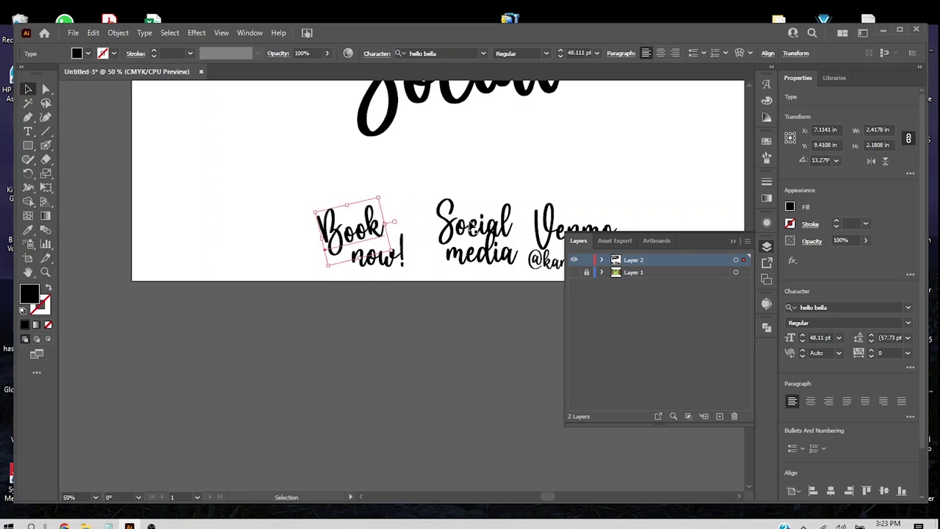
left_click(470, 227)
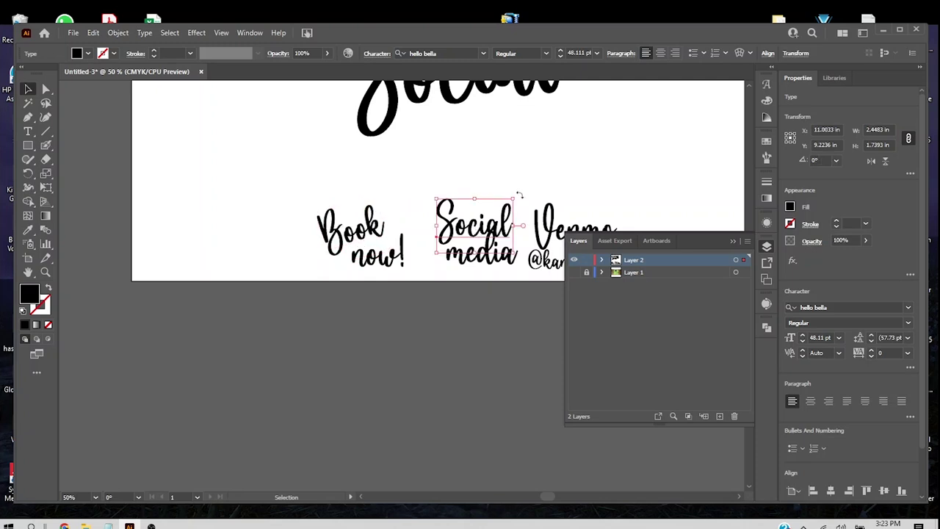
left_click_drag(519, 194, 513, 194)
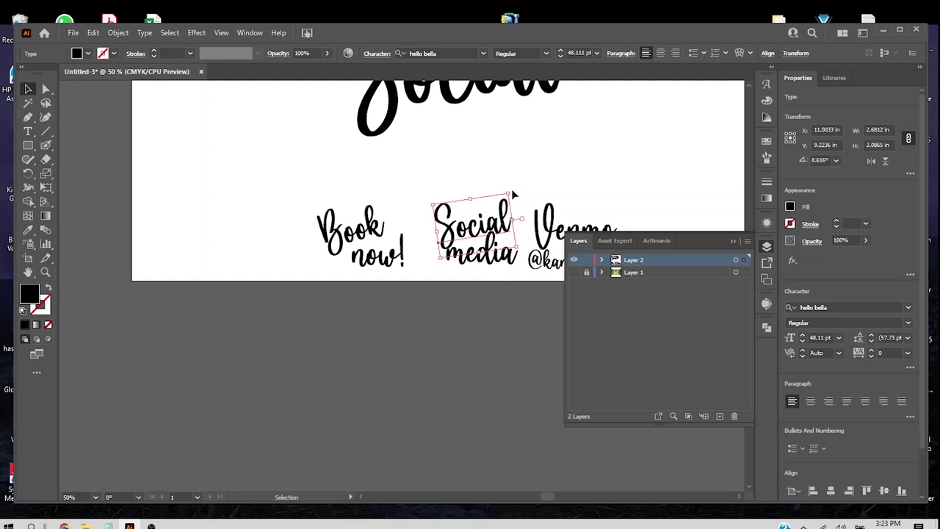
key("ctrl+z")
key("ctrl+z")
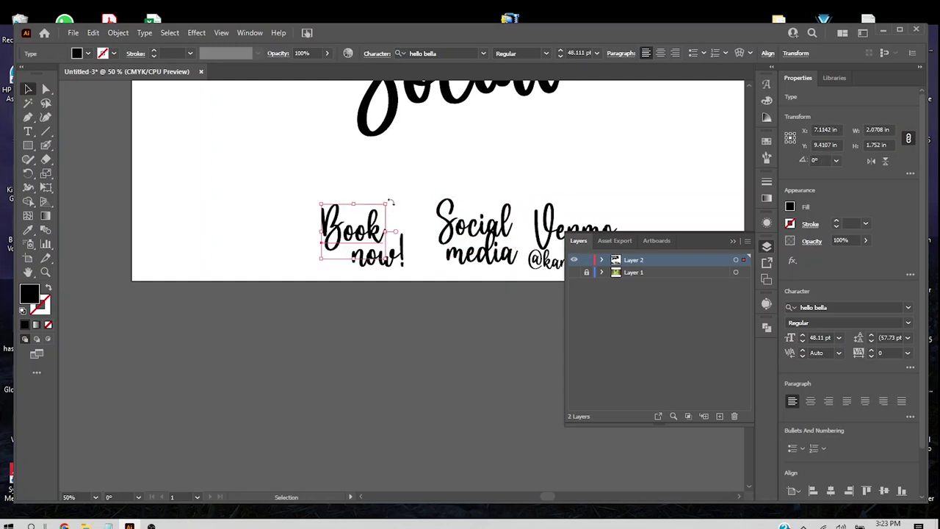
left_click_drag(390, 202, 375, 191)
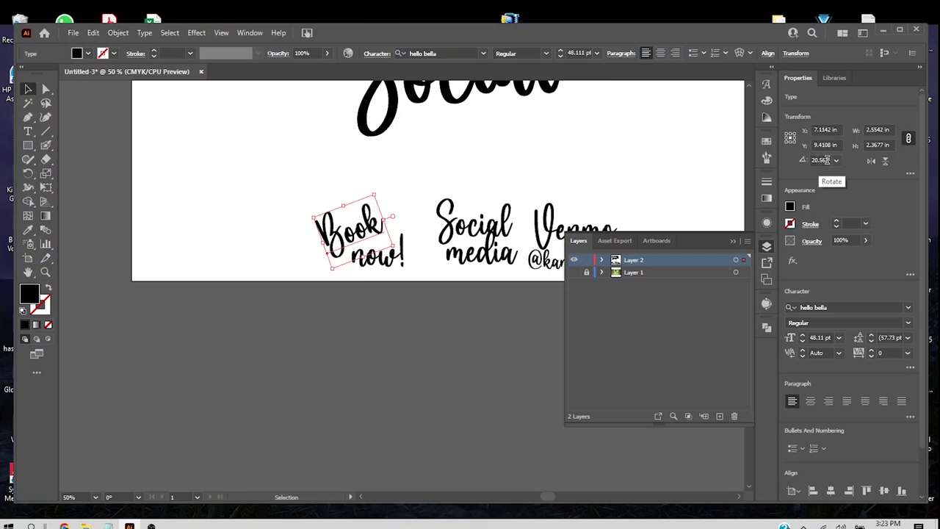
Step: Enter a 20° rotation for 'Book now!', 'Social media' and 'Venmo' in turn
left_click(823, 159)
type("20")
key("Return")
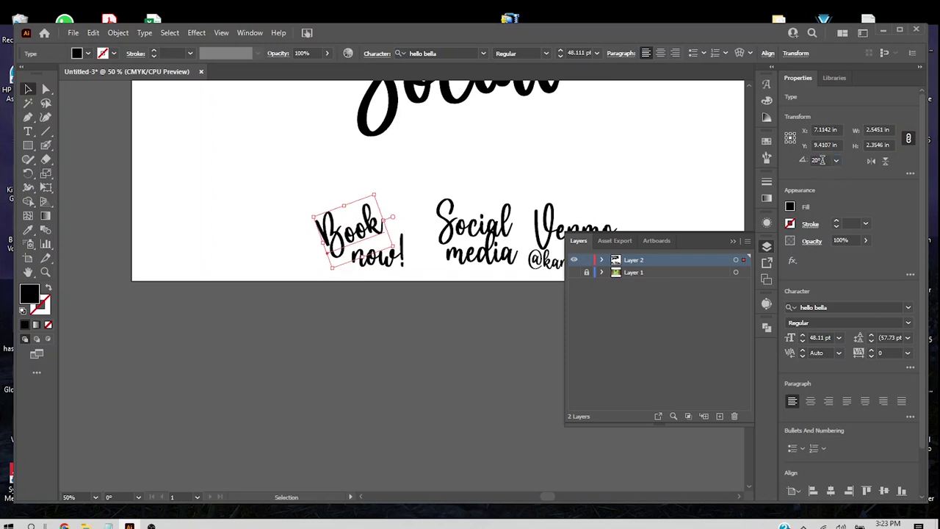
left_click(472, 222)
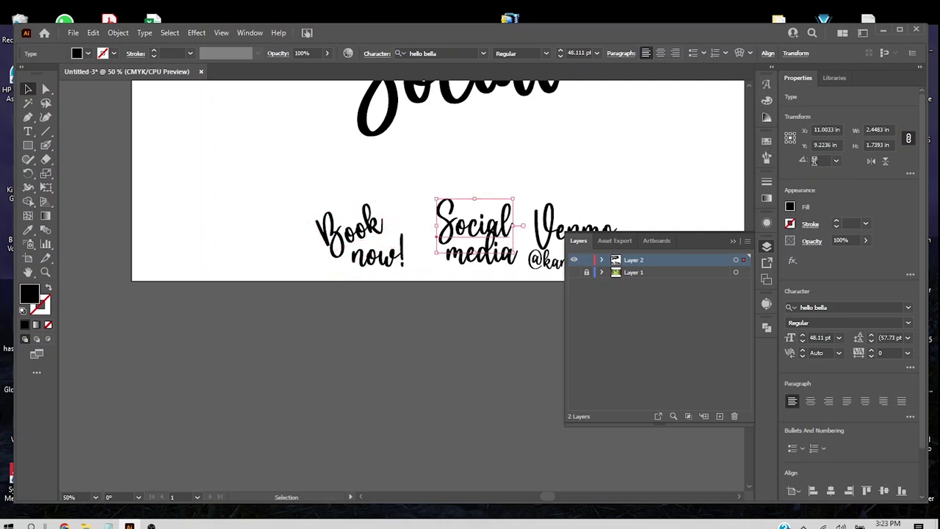
left_click(814, 160)
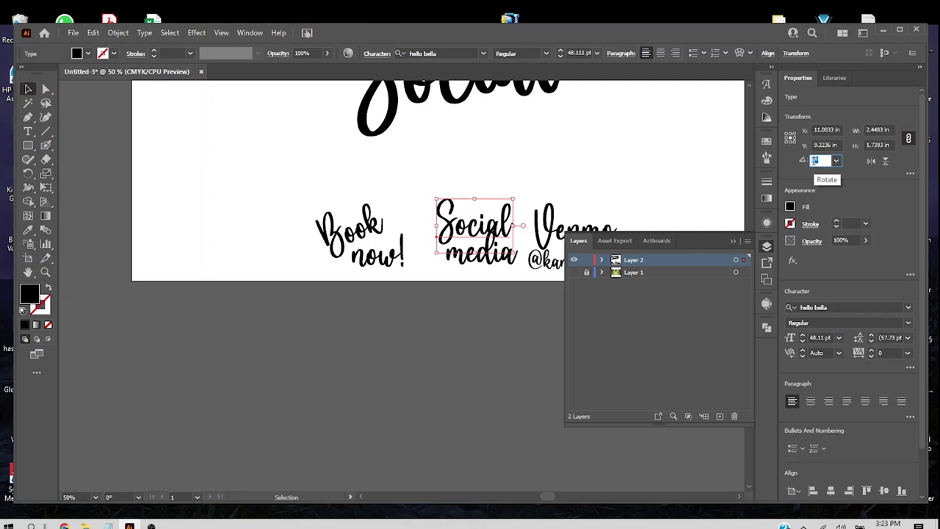
type("20")
key("Return")
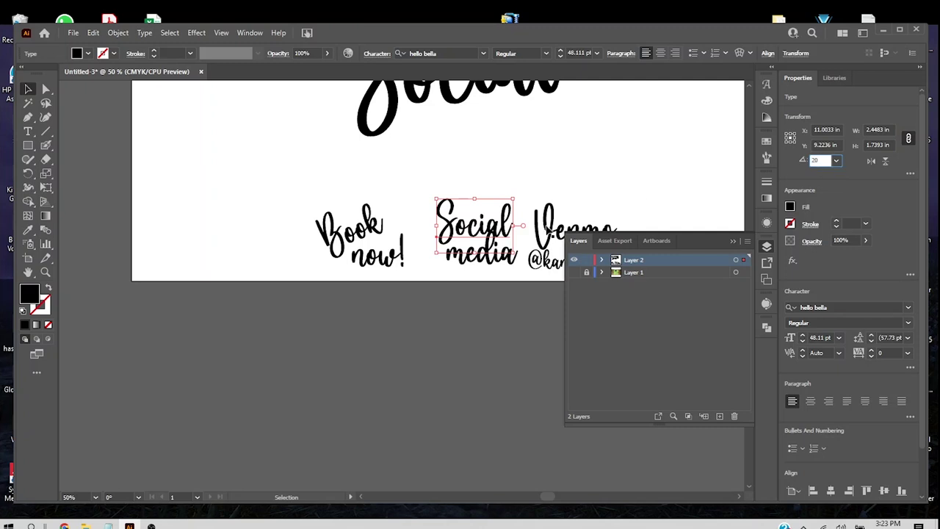
left_click(551, 228)
left_click(814, 160)
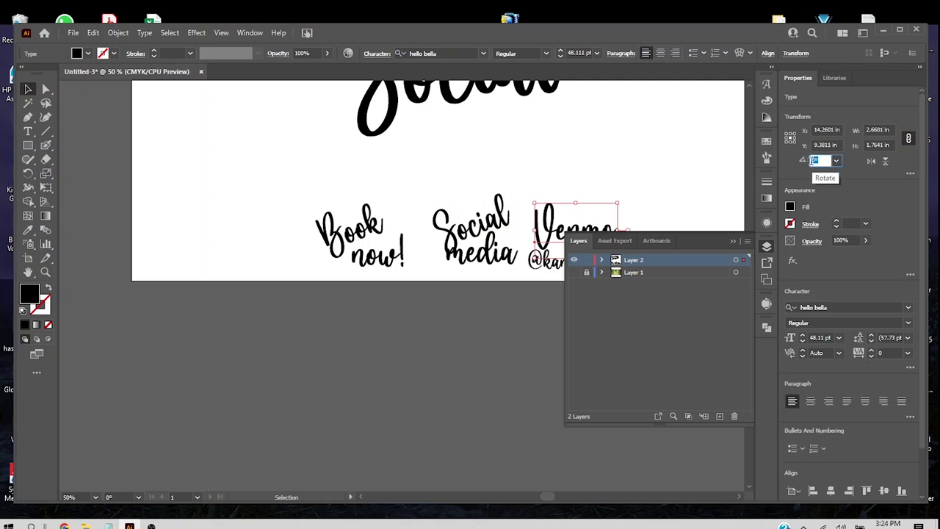
type("20")
key("Return")
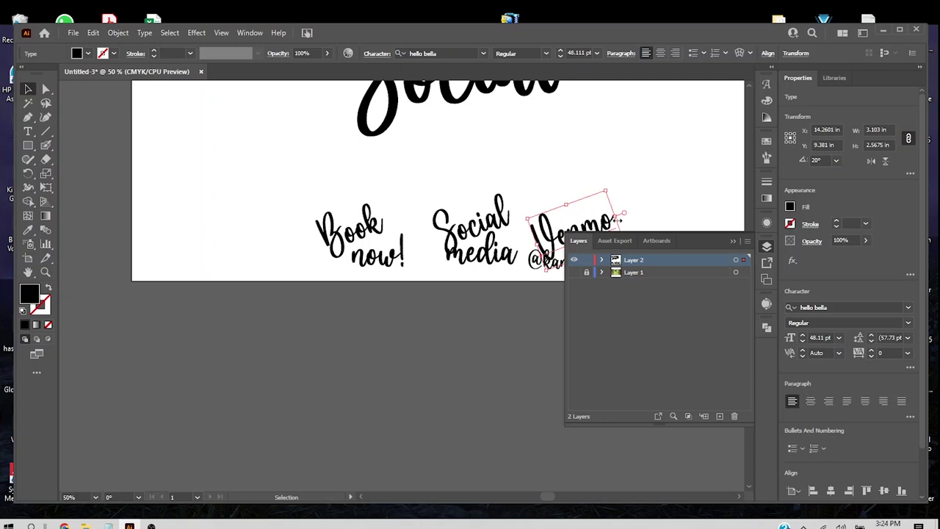
scroll(543, 213, "right", 5)
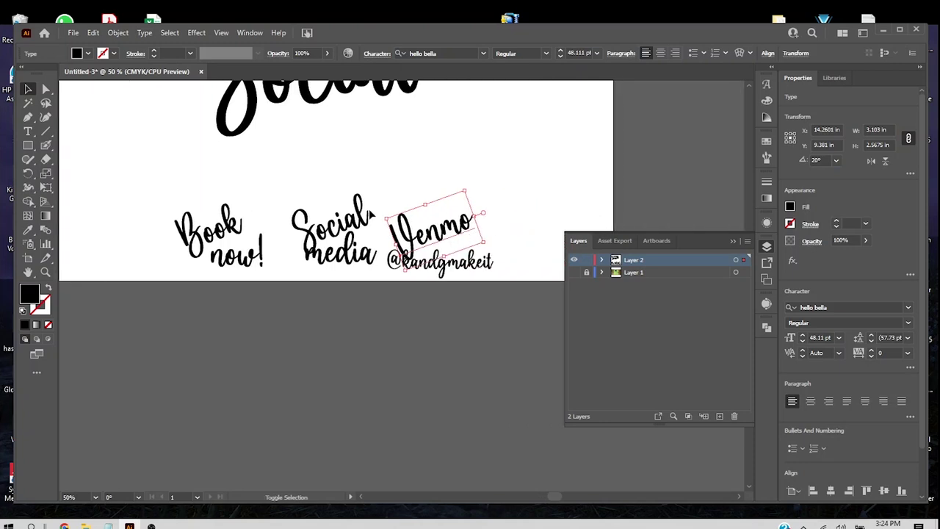
Step: Select all three tilted labels and align them to their tops
left_click(308, 223, "shift")
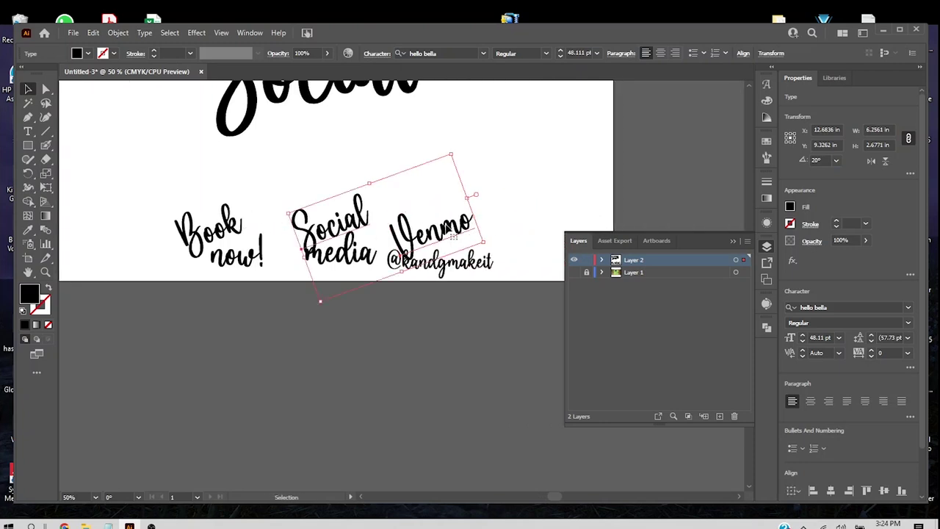
left_click(502, 215)
left_click(445, 232)
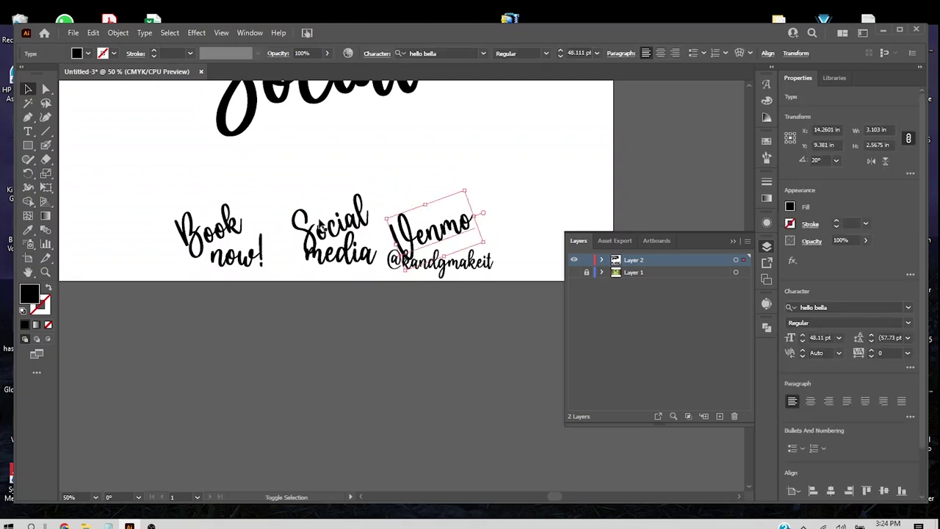
left_click(320, 228, "shift")
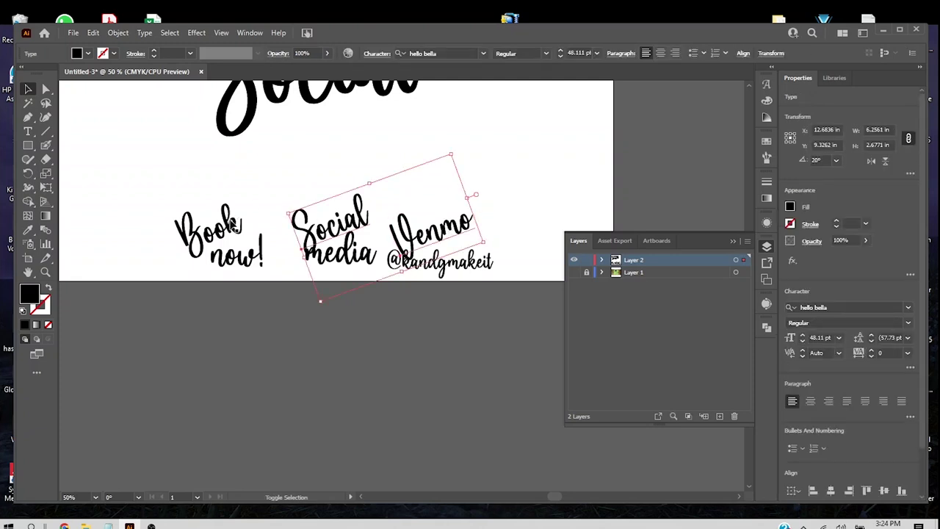
left_click(234, 226, "shift")
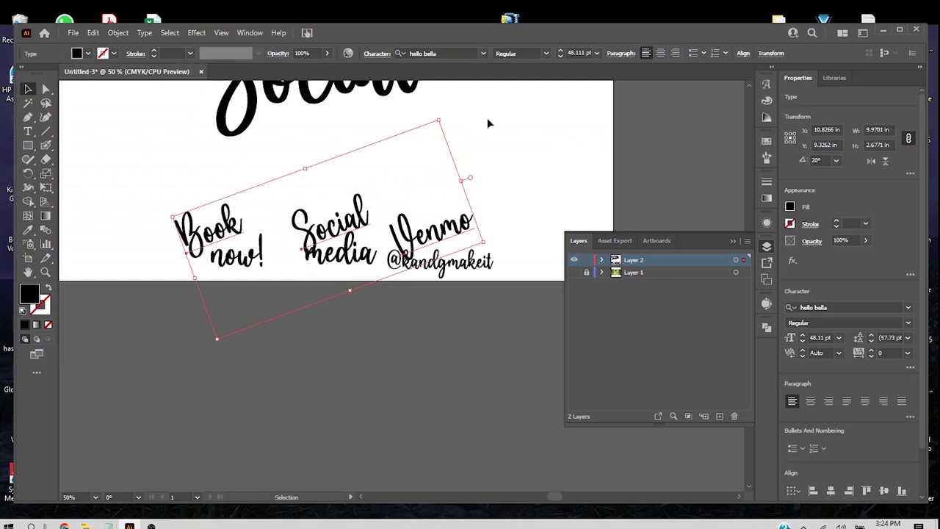
left_click(743, 54)
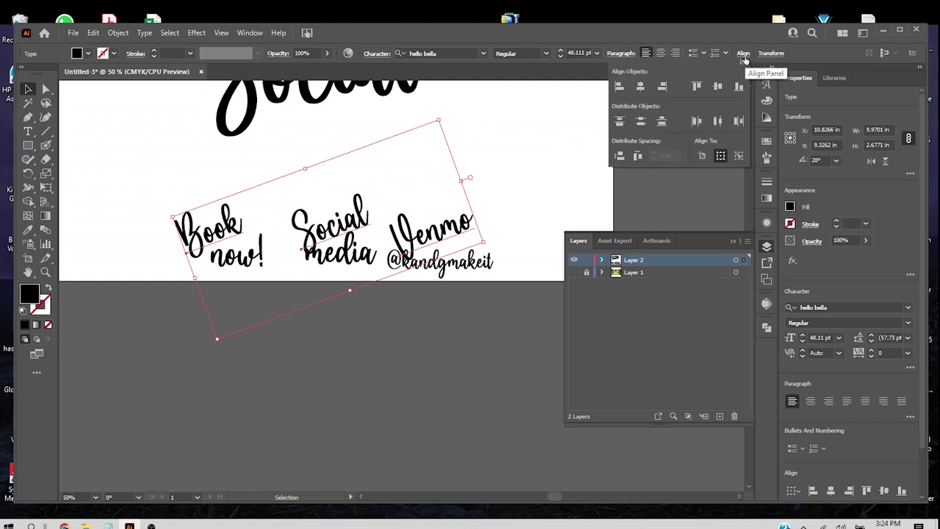
left_click(698, 87)
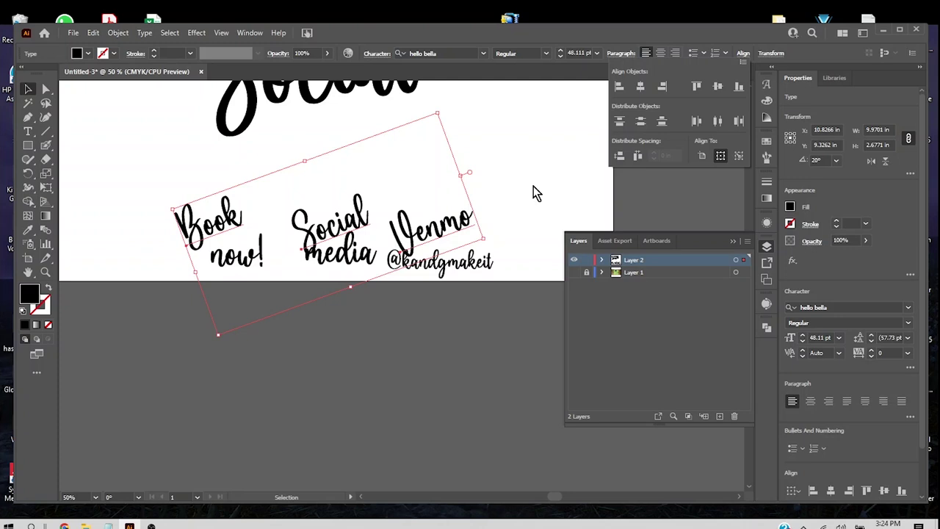
Step: Nudge 'Book now!' slightly right and down
key("a")
key("v")
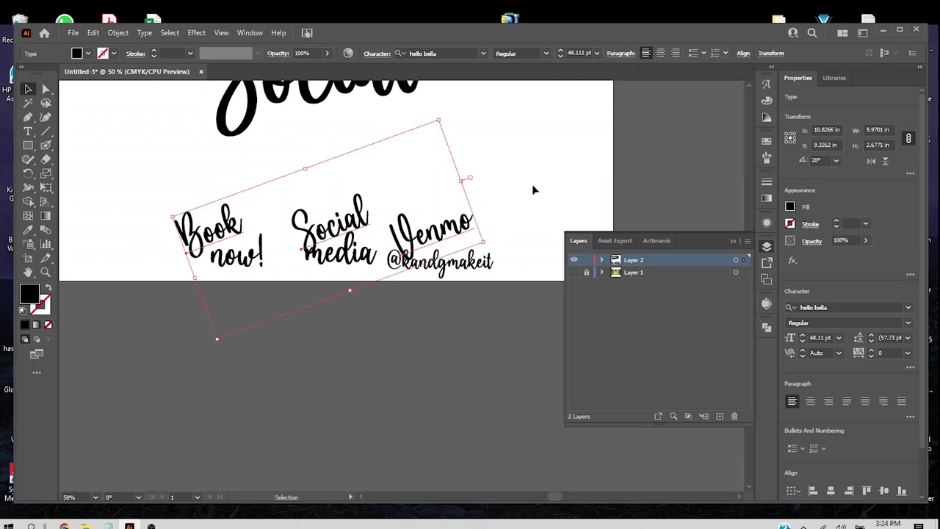
left_click(332, 278)
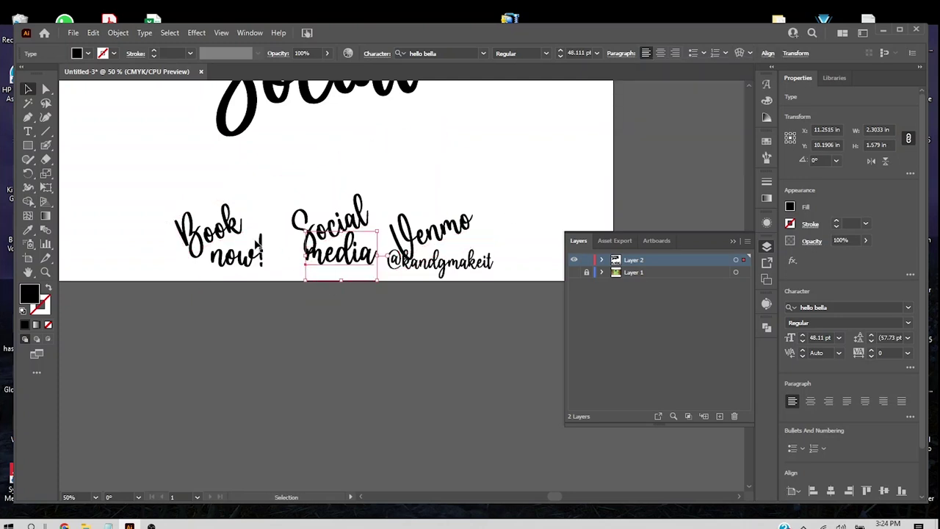
left_click(230, 230)
left_click_drag(230, 230, 233, 231)
left_click(301, 282)
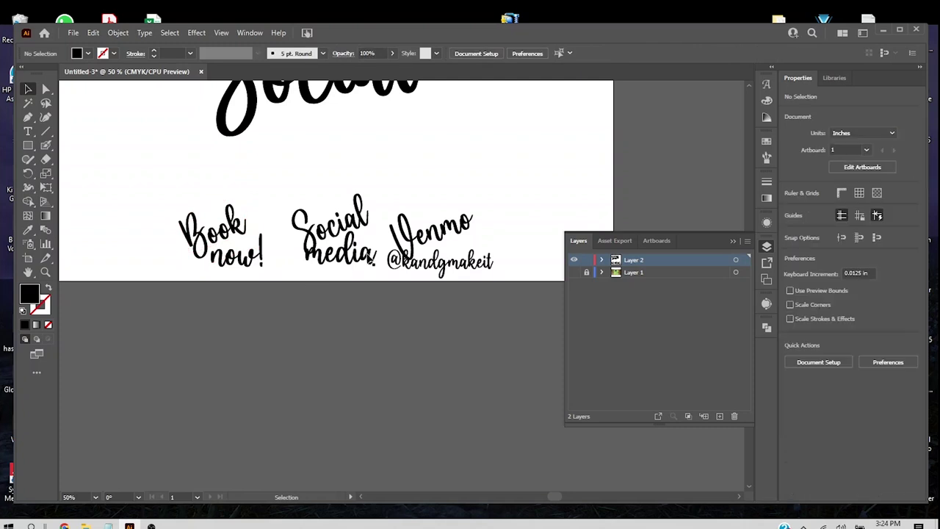
Step: Shift Social media and Venmo, group the two Venmo lines, and raise the group
left_click_drag(305, 249, 279, 254)
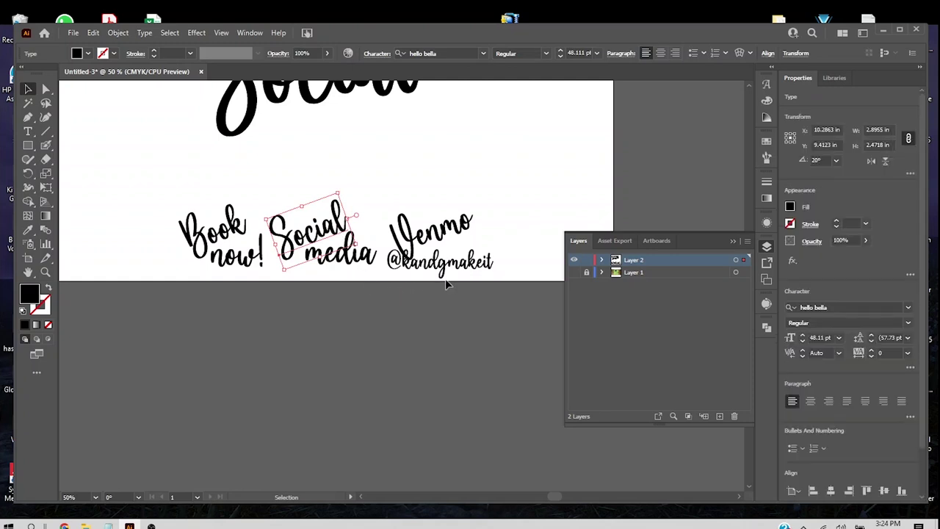
left_click_drag(443, 233, 463, 230)
left_click(475, 286)
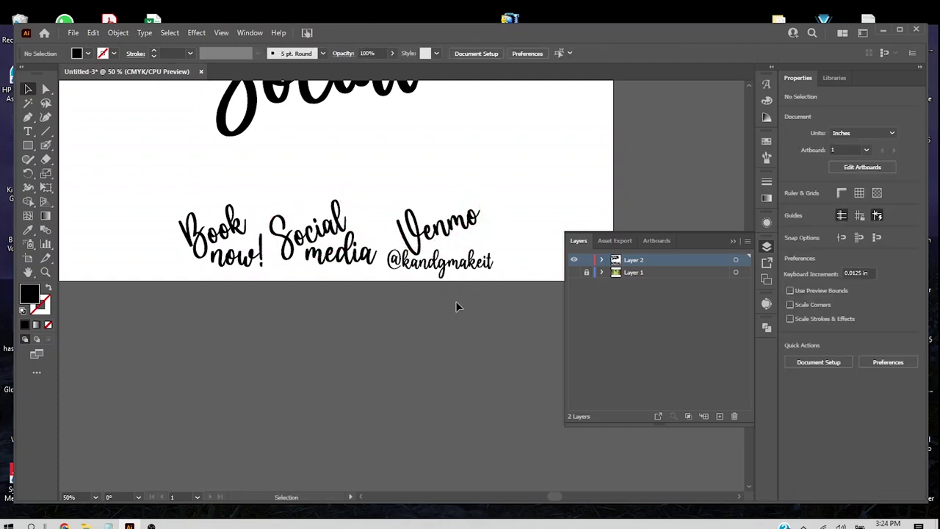
left_click_drag(472, 312, 390, 197)
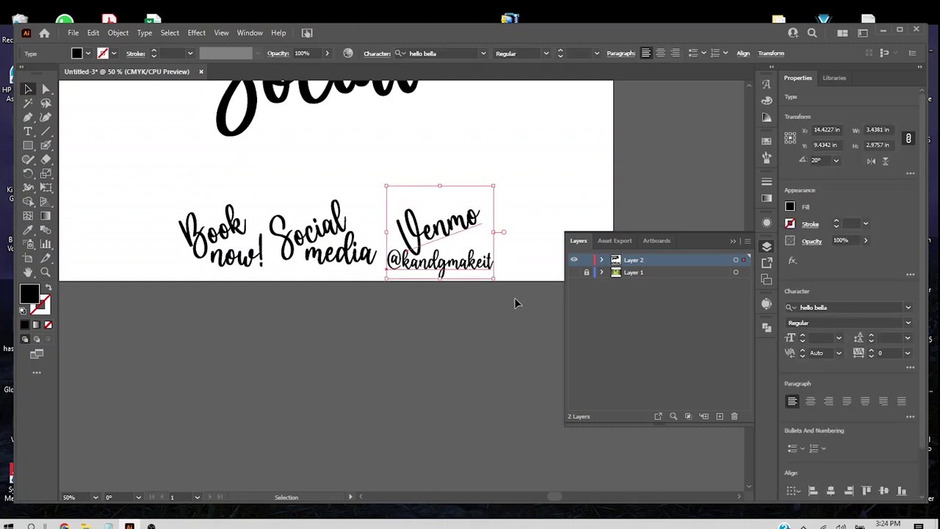
key("ctrl+g")
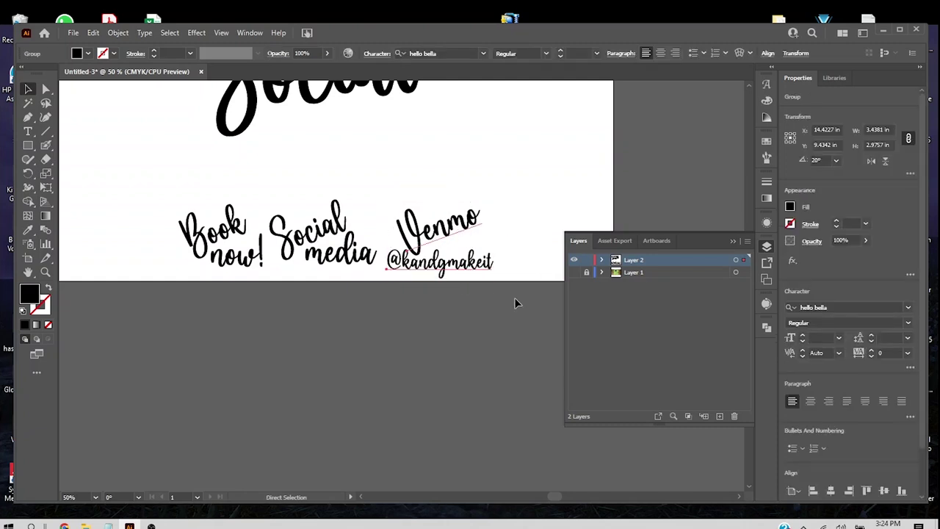
left_click(521, 262)
left_click_drag(467, 231, 474, 205)
left_click(364, 288)
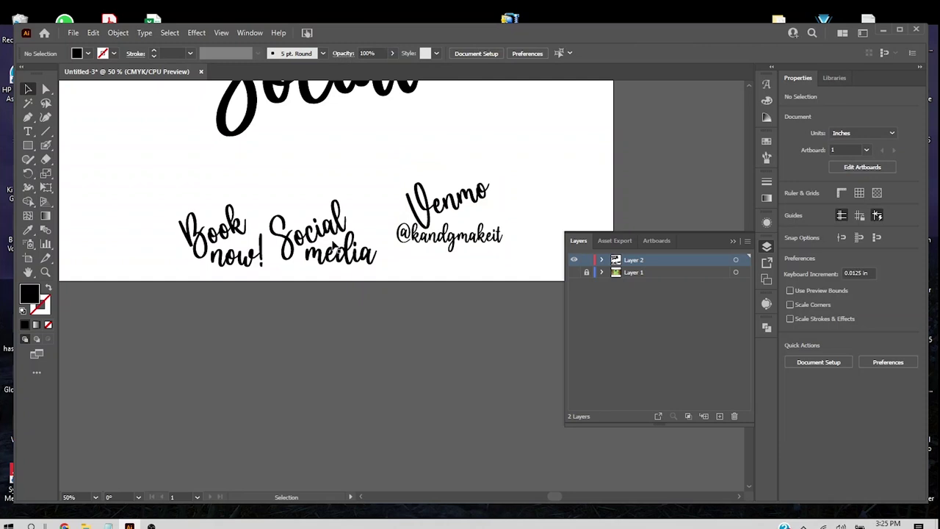
Step: Move both Social media lines up and right, then select the Book now! lines
left_click(349, 234)
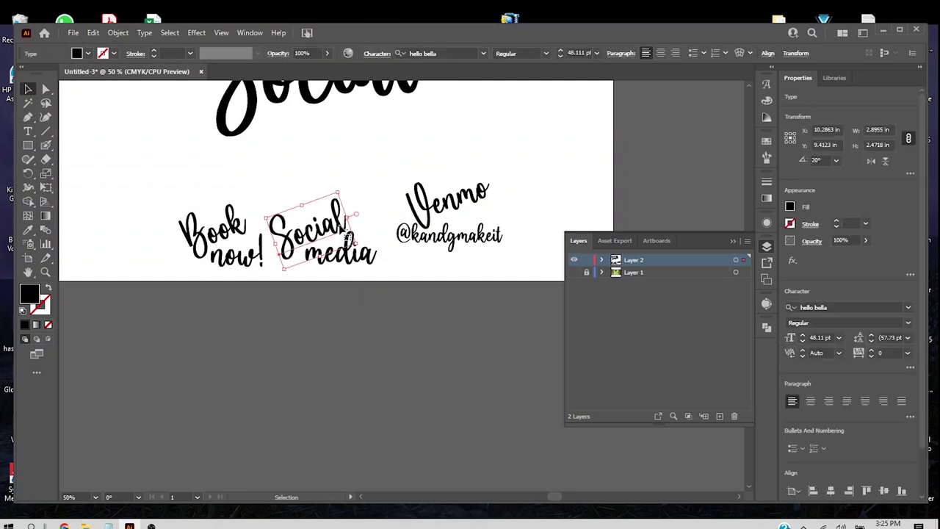
left_click(370, 292)
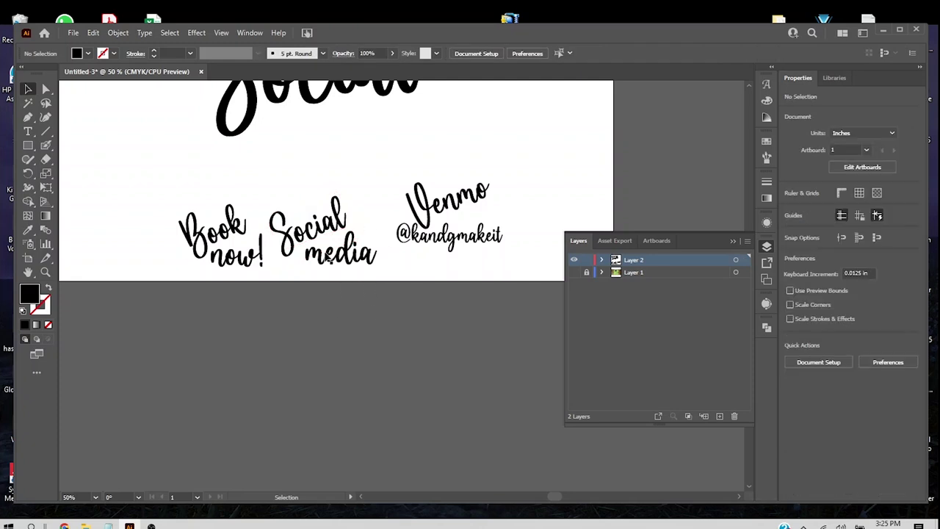
left_click_drag(361, 289, 277, 190)
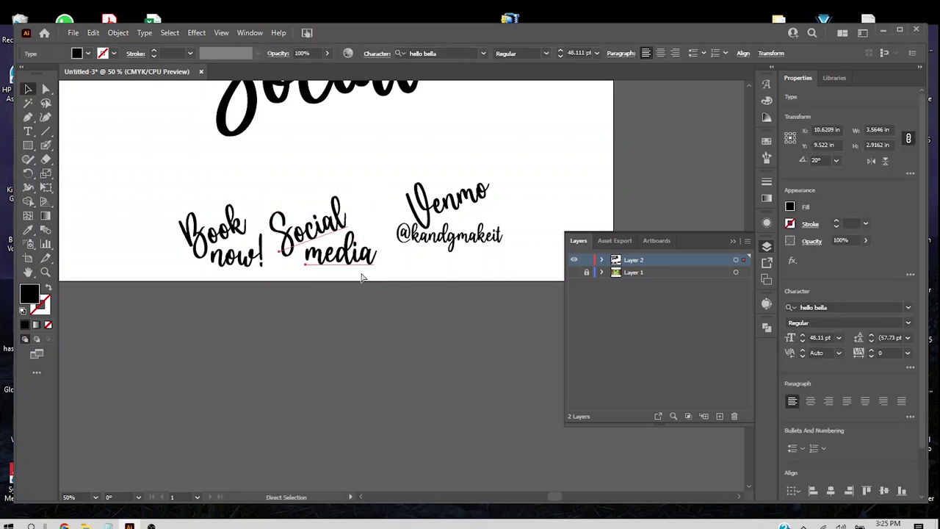
left_click_drag(361, 268, 370, 244)
left_click(277, 308)
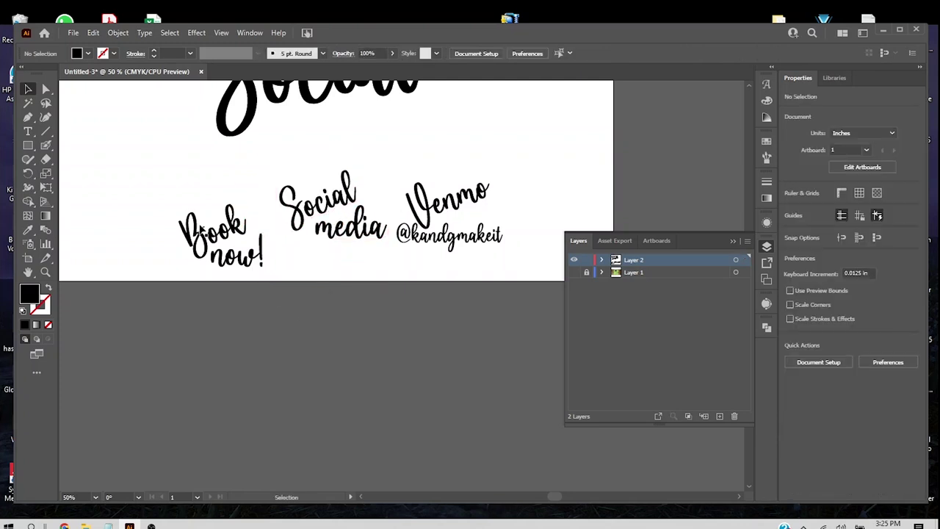
left_click_drag(258, 294, 137, 151)
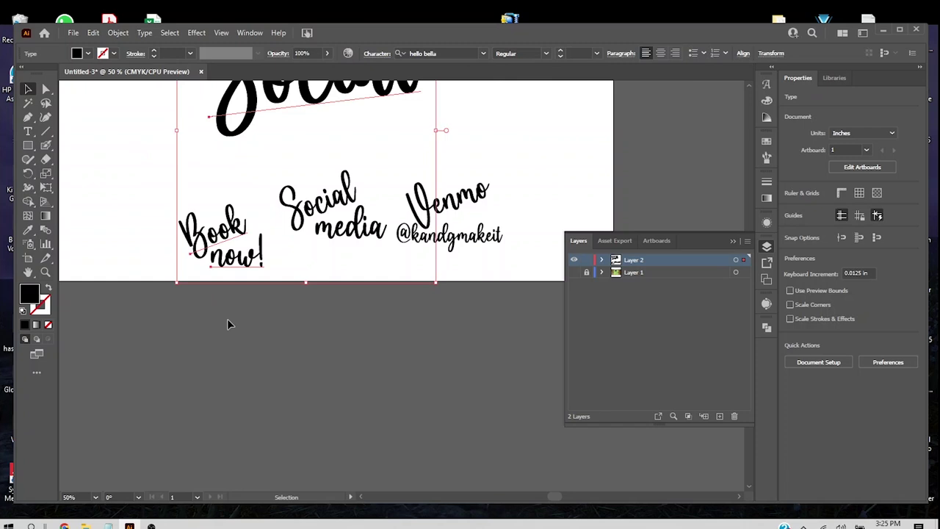
left_click_drag(237, 319, 176, 224)
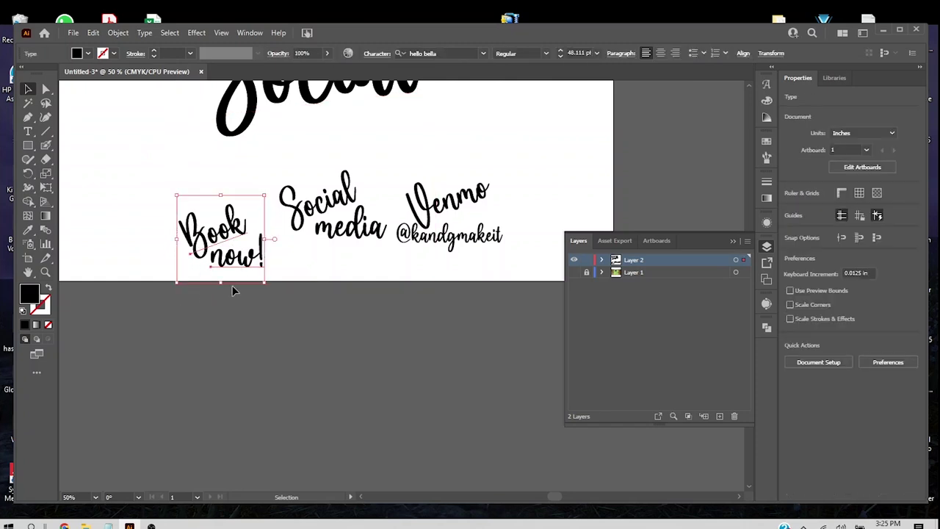
left_click(349, 318)
Step: Drop the Venmo, Social media and Book now! labels toward the bottom in a row
scroll(441, 301, "up", 5)
scroll(441, 301, "down", 3)
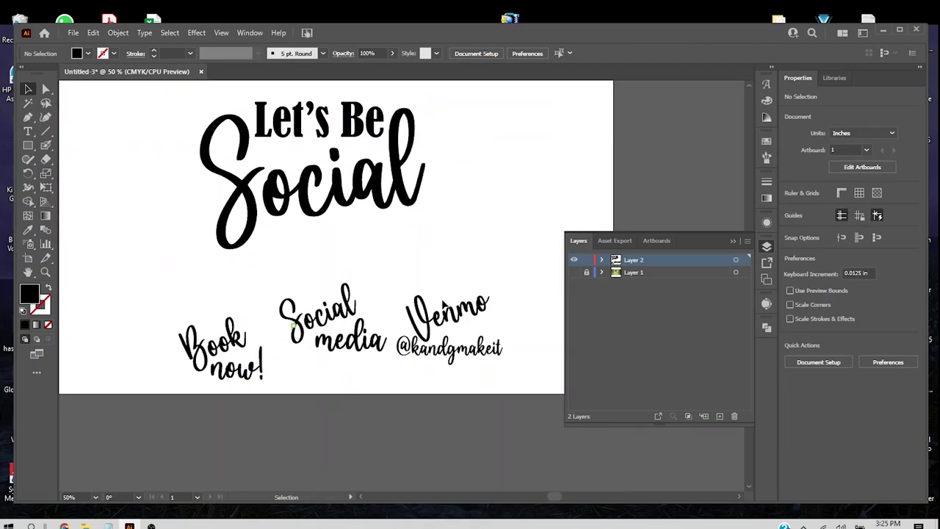
left_click_drag(444, 318, 450, 342)
left_click_drag(363, 329, 357, 351)
mouse_move(220, 346)
left_mouse_down()
mouse_move(214, 340)
mouse_move(207, 356)
left_mouse_up()
left_click(441, 282)
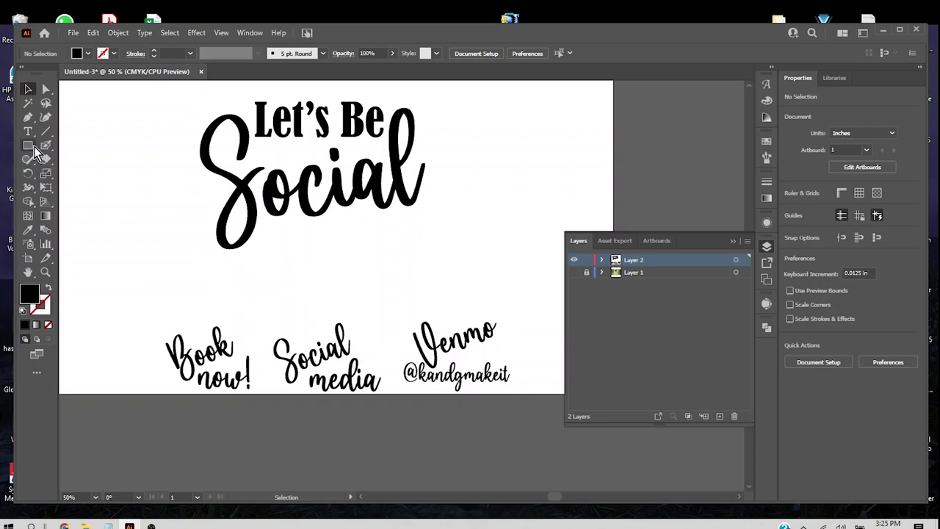
Step: Draw a rectangle below the title and size it to 1.5 × 1.5 in
left_click_drag(32, 146, 66, 149)
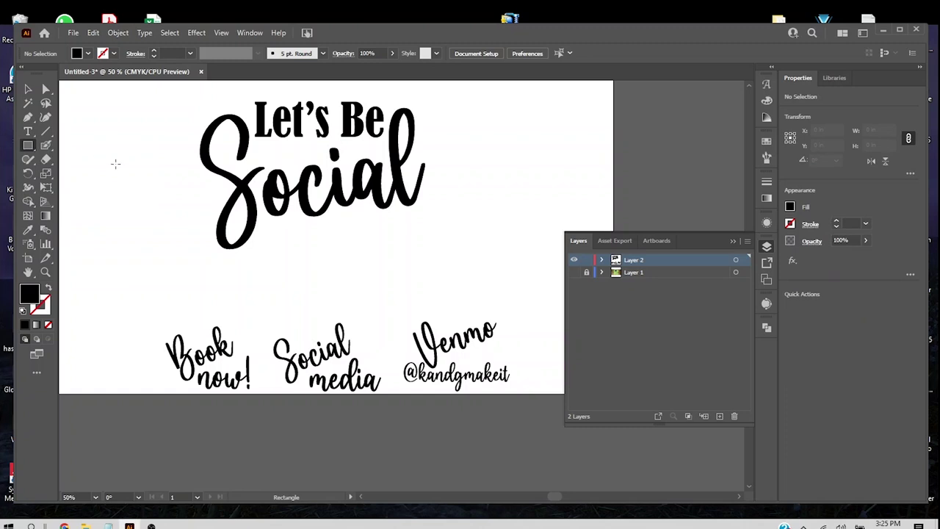
left_click_drag(181, 236, 230, 276)
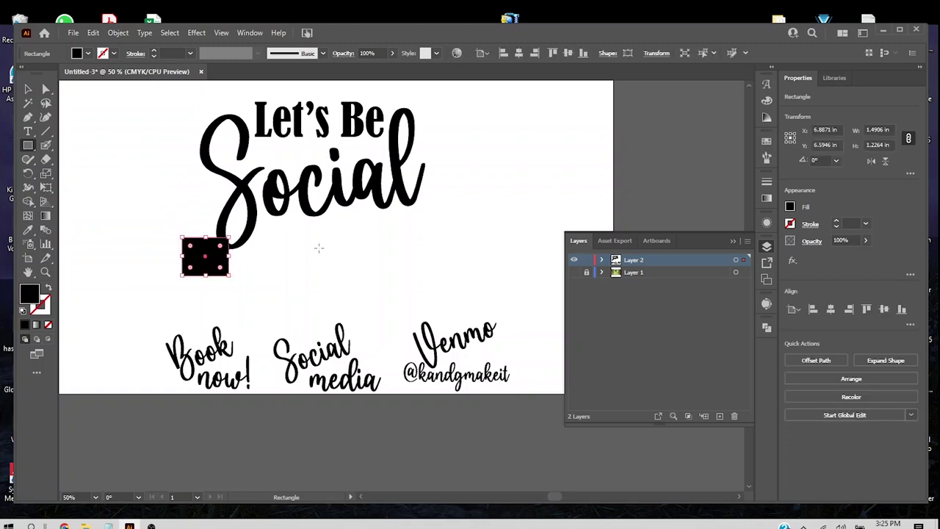
double_click(875, 129)
type("1.5in")
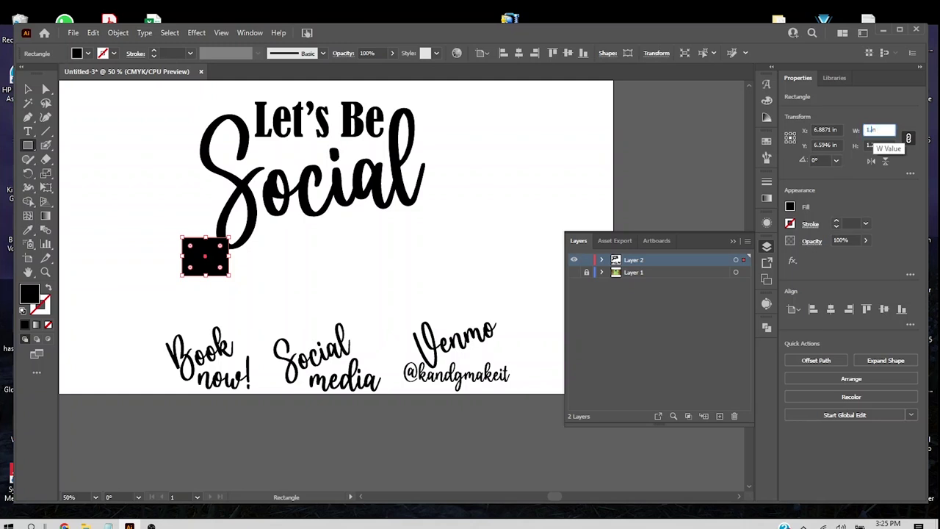
left_click(909, 138)
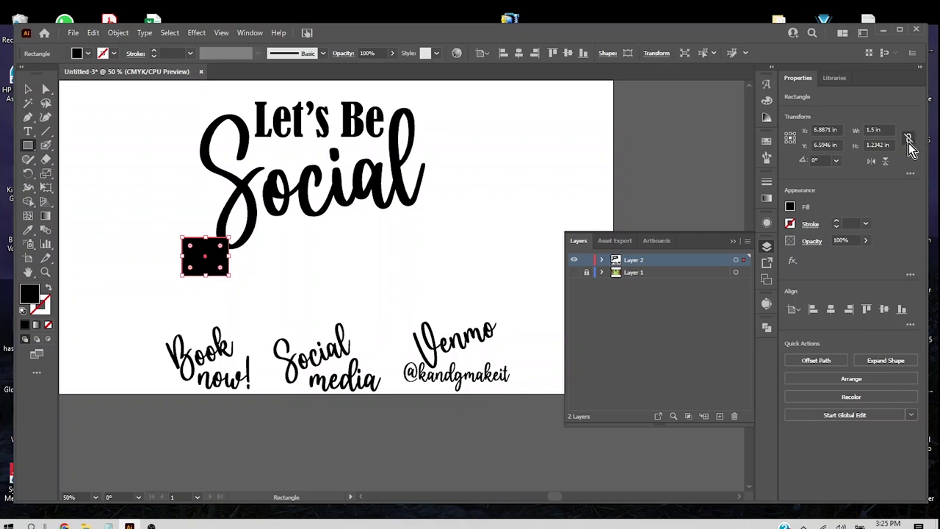
double_click(873, 144)
type("1")
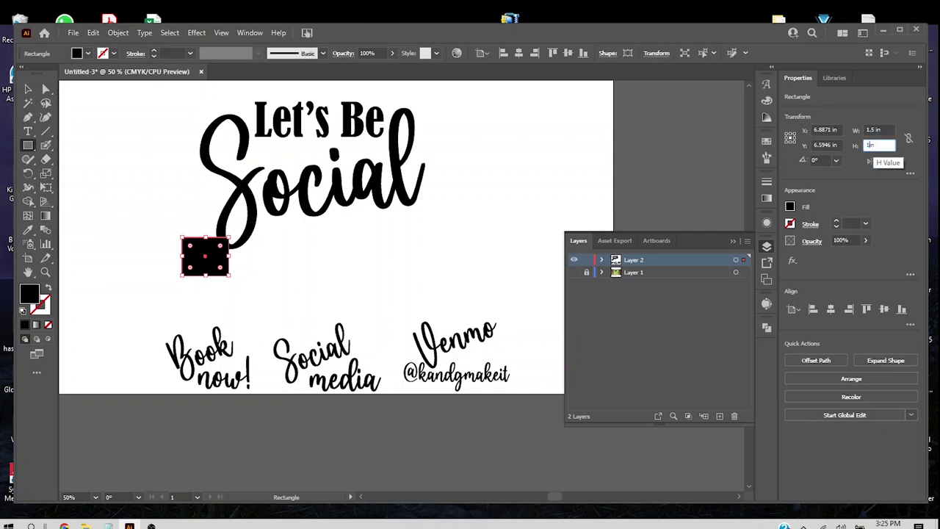
key("Return")
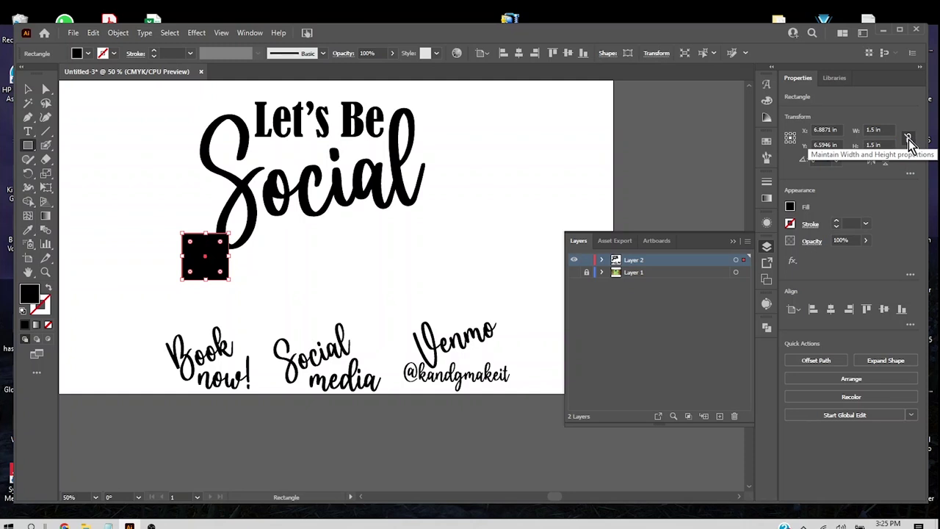
left_click(910, 139)
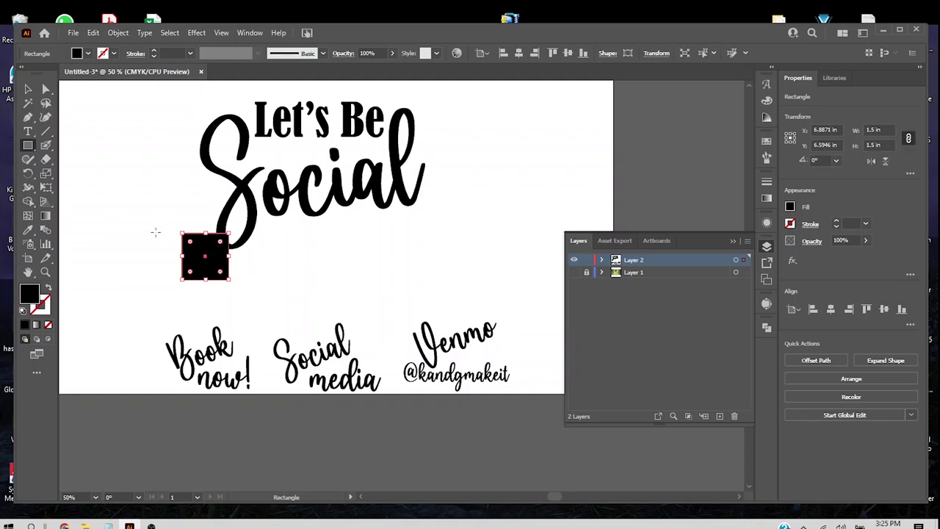
left_click(28, 89)
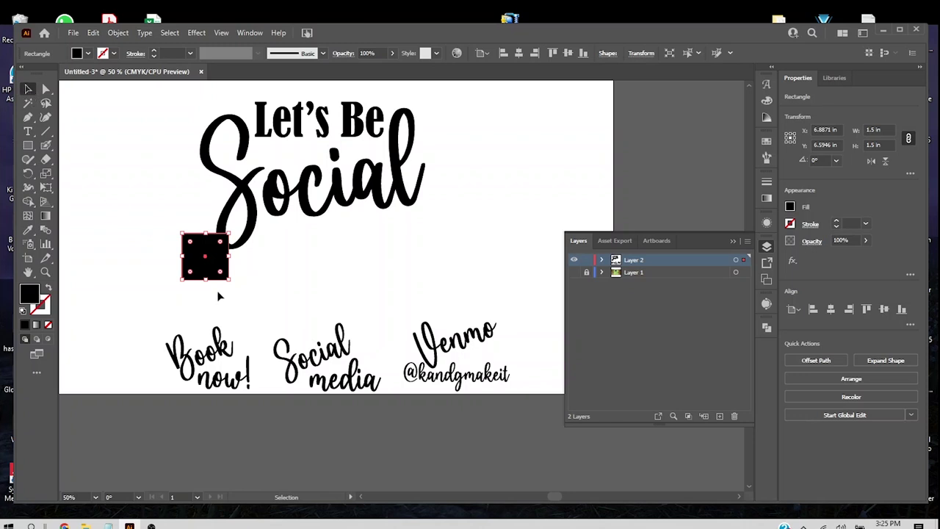
Step: Move the square lower and paste a copy just to its right
left_click(271, 290)
left_click_drag(219, 262, 248, 288)
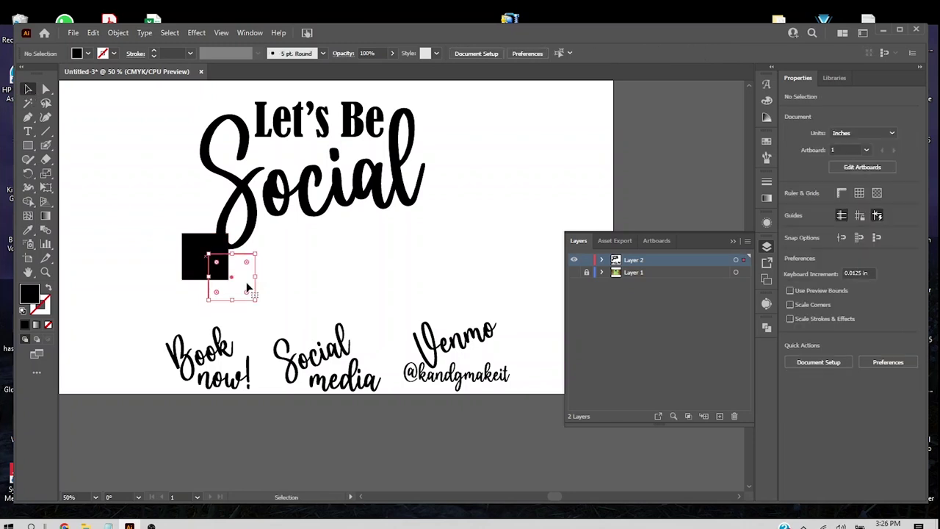
key("a")
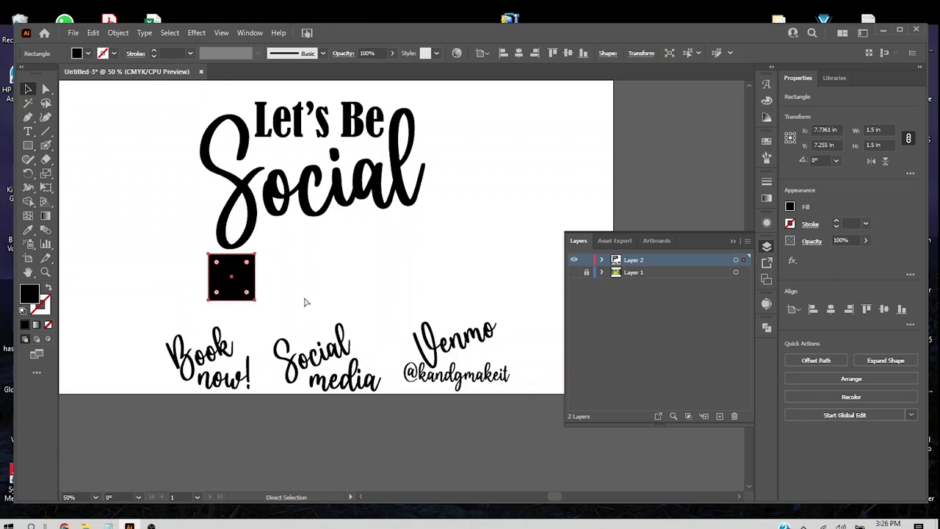
key("ctrl+v")
left_click_drag(393, 303, 314, 294)
Step: Paste a third square and line it up at the right end of the row
key("a")
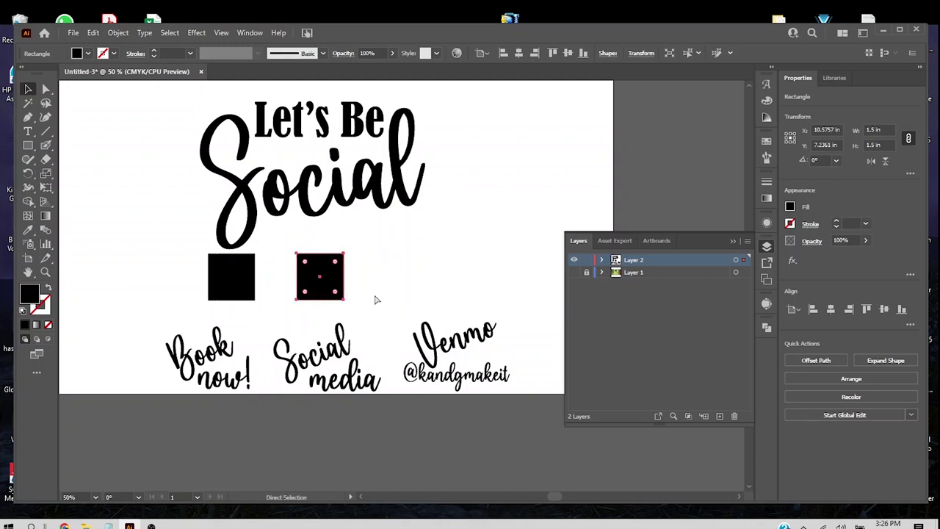
key("ctrl+v")
mouse_move(404, 296)
left_mouse_down()
mouse_move(403, 278)
mouse_move(421, 292)
left_mouse_up()
left_click(460, 278)
left_click(466, 294)
Step: Marquee-select all three squares together
key("ctrl+a")
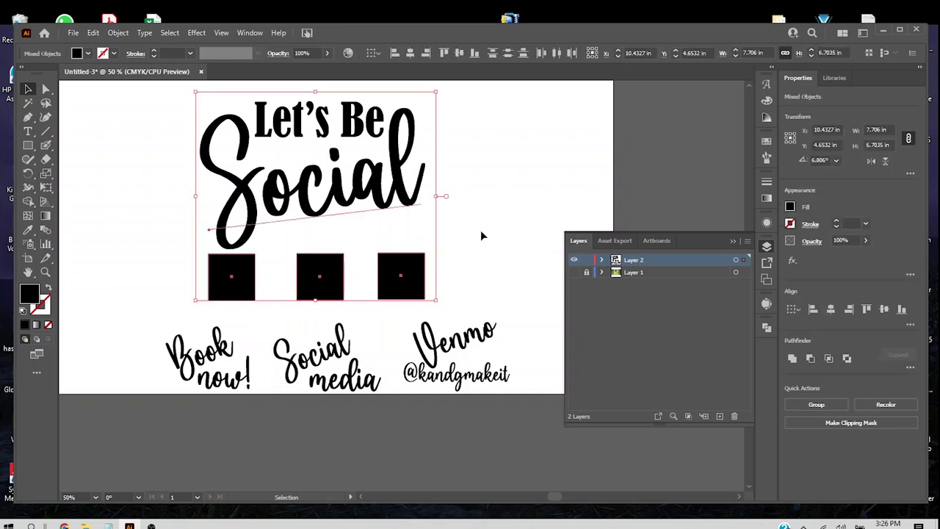
left_click(452, 307)
left_click_drag(448, 304, 231, 296)
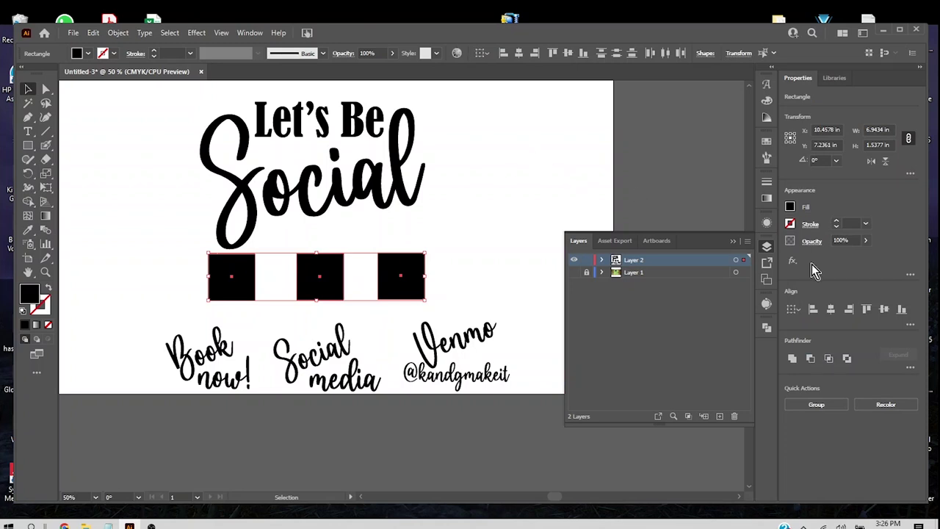
Step: Bottom-align the three squares and move the script labels group lower
left_click(901, 310)
left_click(442, 291)
left_click_drag(482, 424, 194, 343)
left_click_drag(444, 349, 441, 391)
Step: Space the three squares evenly with Horizontal Distribute Center
left_click_drag(438, 319, 214, 282)
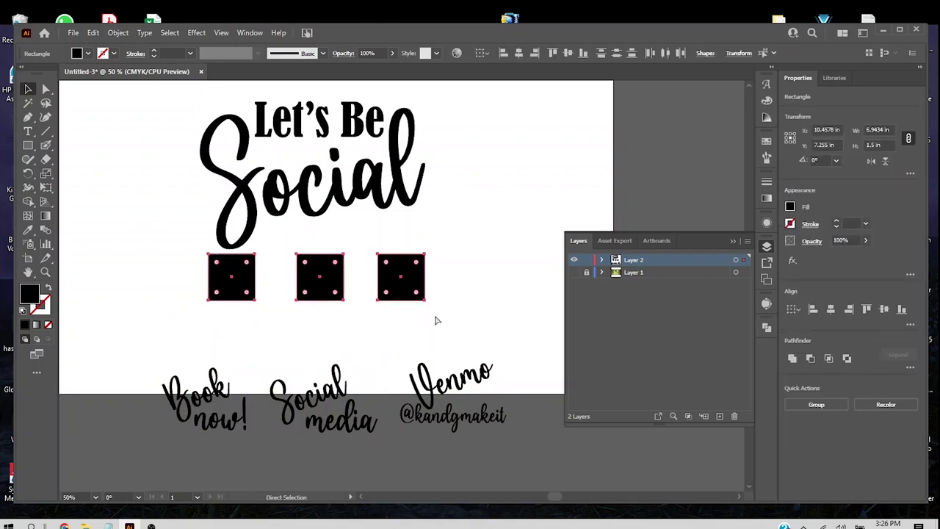
key("v")
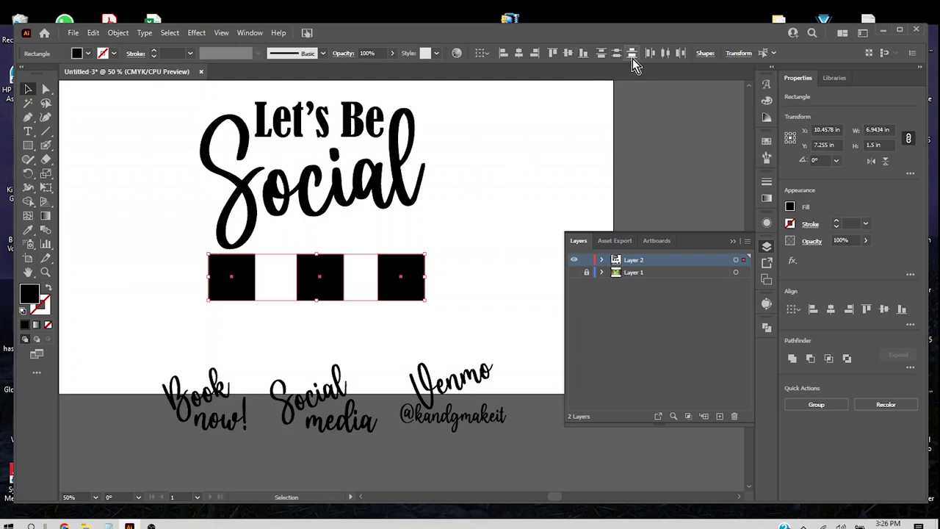
left_click(665, 55)
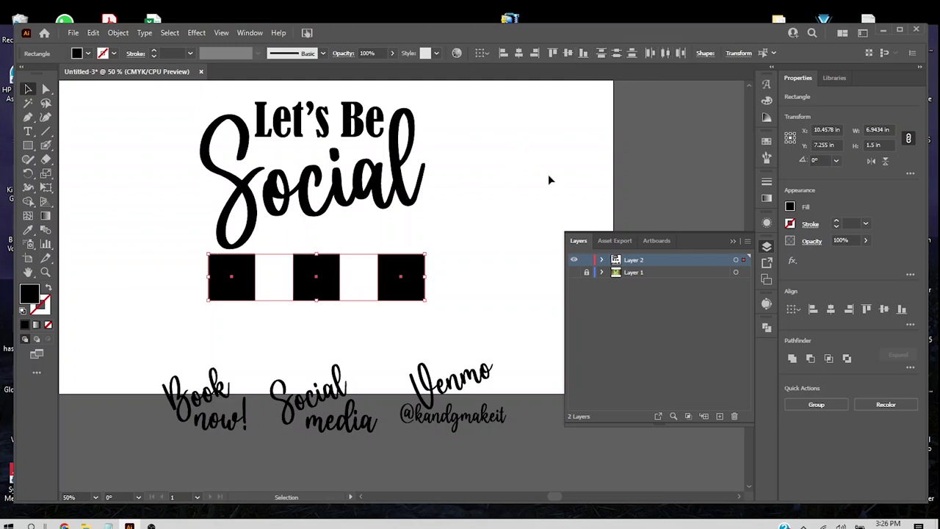
left_click(488, 240)
Step: Duplicate the row of squares and place the copy directly beneath it
key("a")
left_click_drag(450, 325, 231, 271)
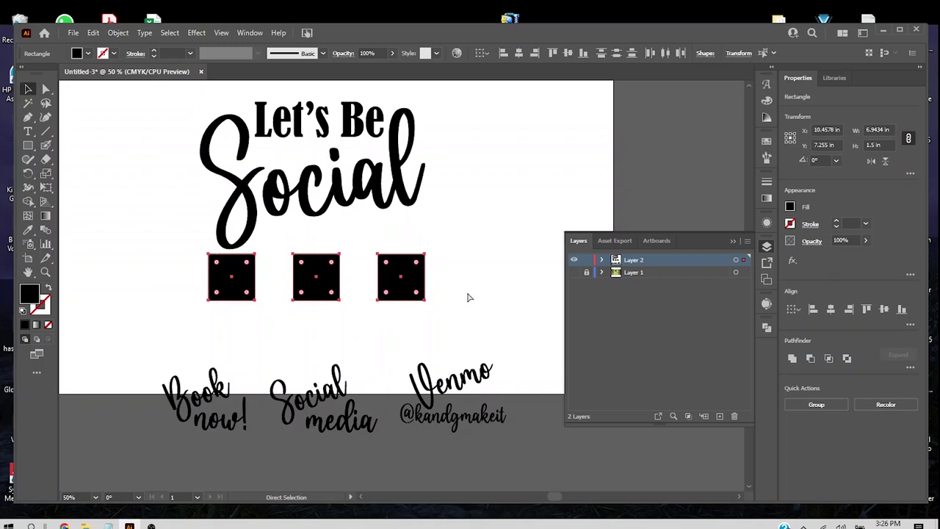
key("ctrl+v")
left_click_drag(487, 296, 404, 344)
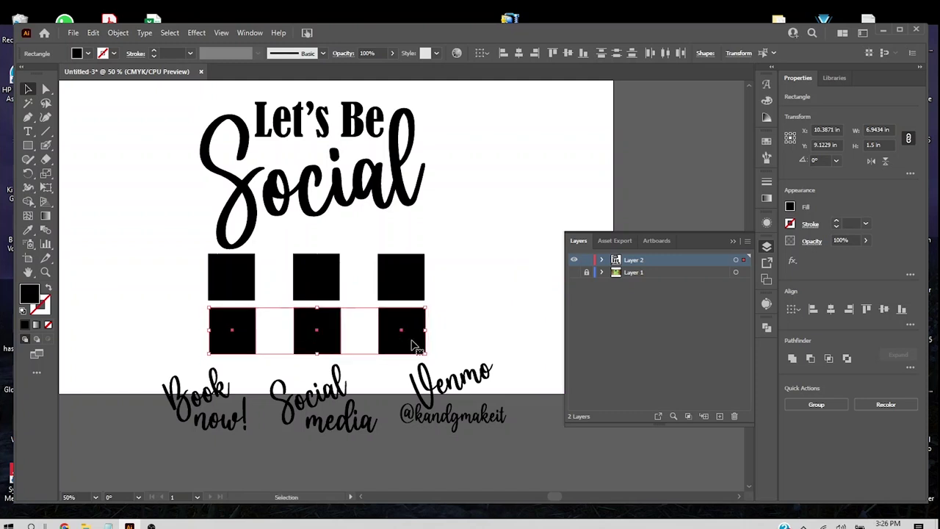
left_click(452, 336)
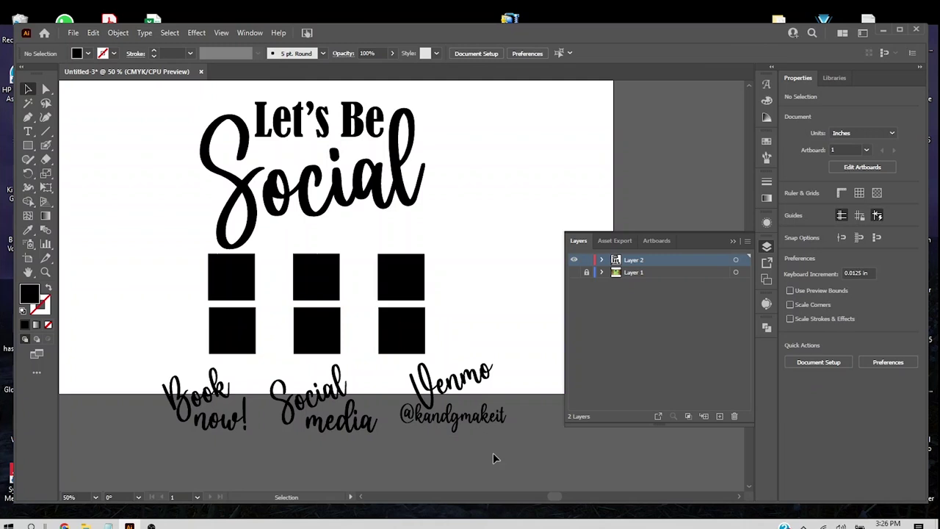
Step: Scale the script label group down and move it up under the squares
scroll(488, 420, "down", 5)
scroll(489, 420, "up", 3)
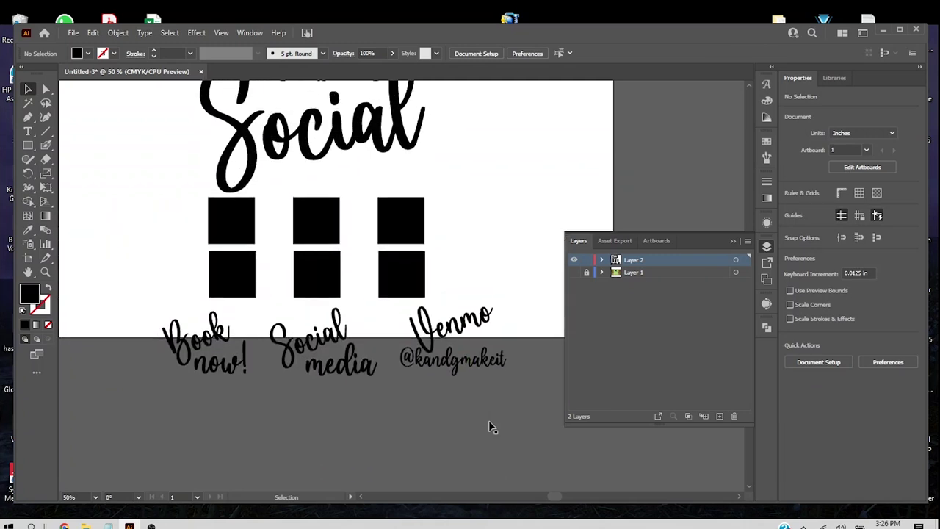
left_click_drag(509, 414, 139, 316)
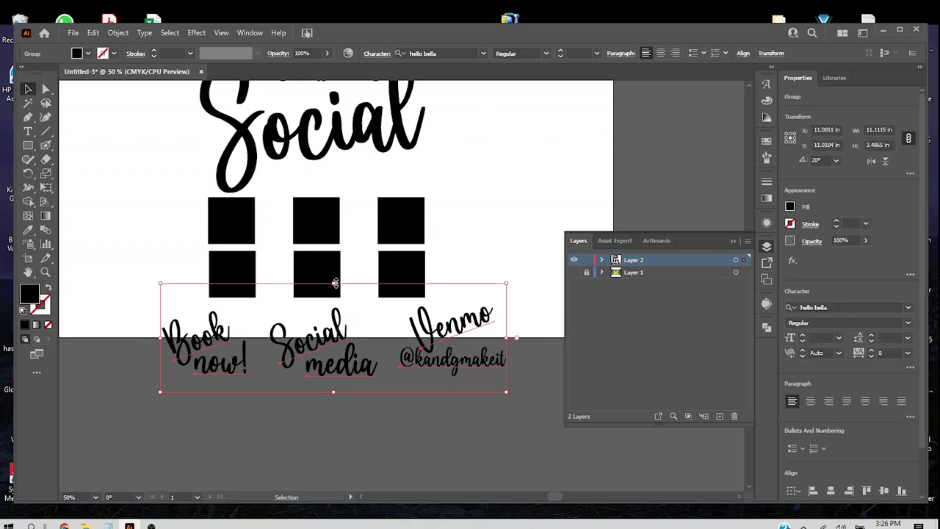
left_click_drag(334, 284, 330, 303)
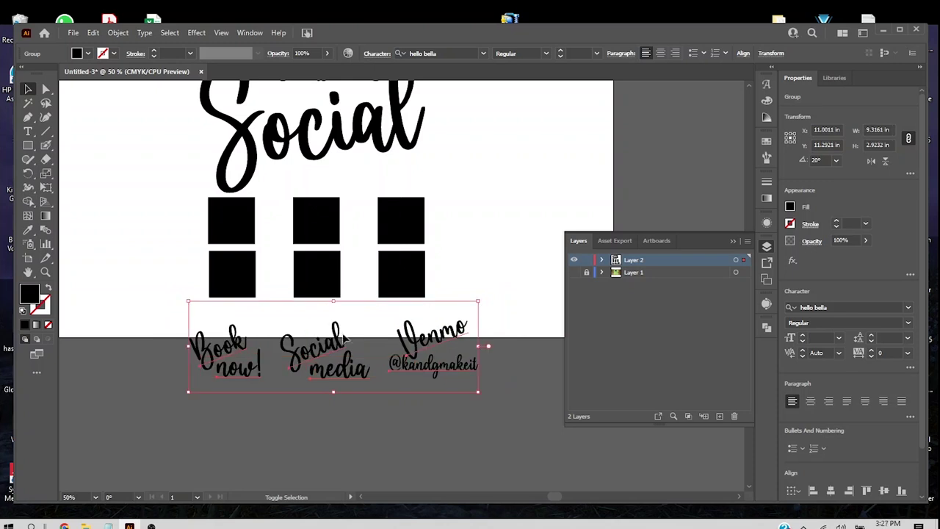
left_click_drag(345, 351, 358, 326)
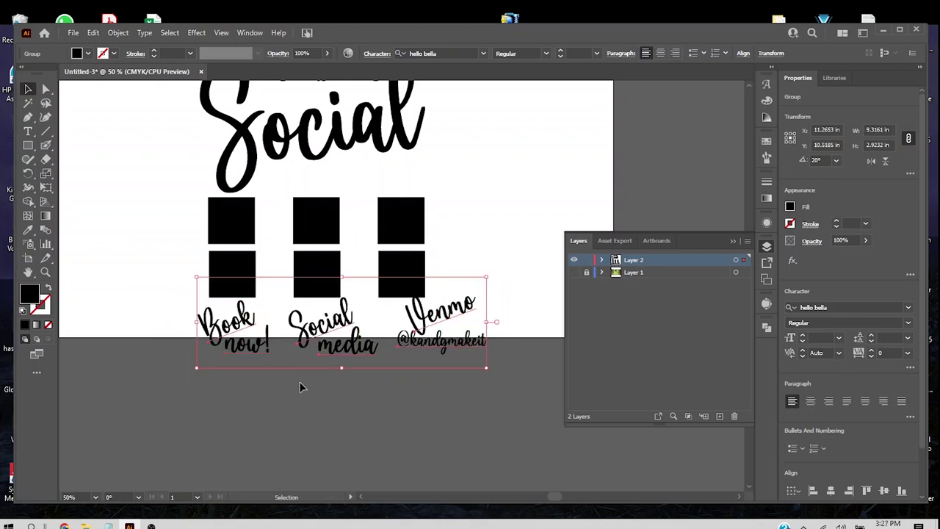
left_click_drag(344, 278, 342, 284)
left_click_drag(348, 321, 344, 317)
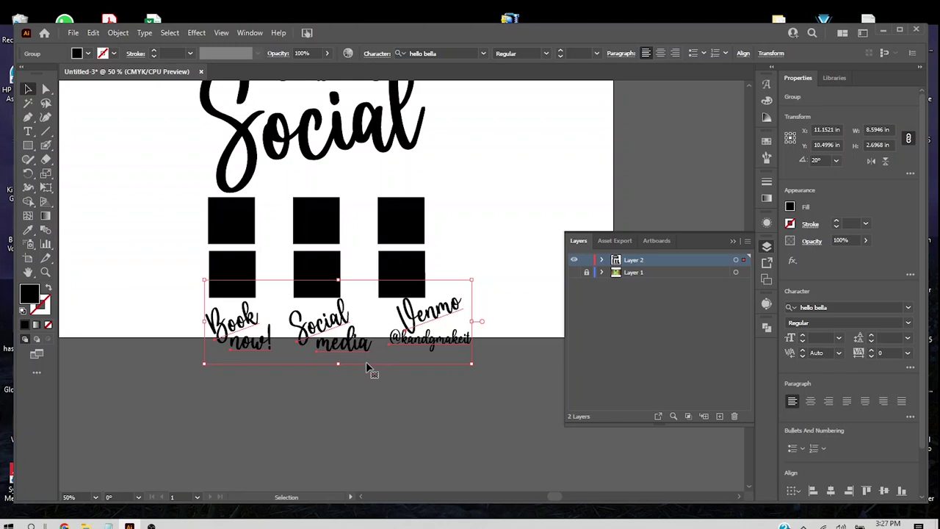
left_click(405, 374)
Step: Position the Social media and Venmo labels beneath their columns
left_click_drag(345, 326, 338, 328)
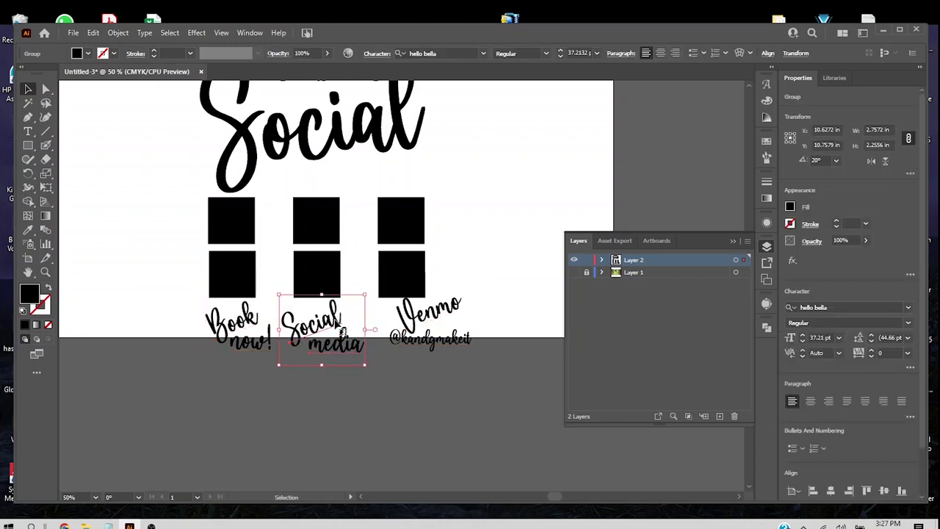
left_click_drag(341, 331, 343, 339)
left_click(411, 364)
left_click_drag(447, 318, 430, 326)
left_click(485, 343)
Step: Marquee-select the Venmo column's squares and label
left_click_drag(474, 194, 376, 334)
left_click(468, 379)
left_click_drag(470, 338, 397, 230)
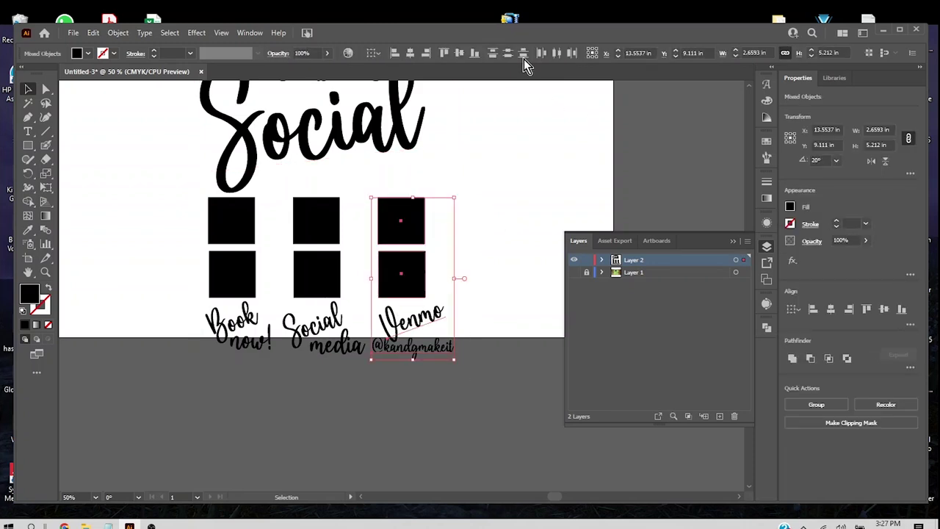
Step: Horizontally centre each label (Venmo, Social media, Book now!) under its squares
left_click(410, 53)
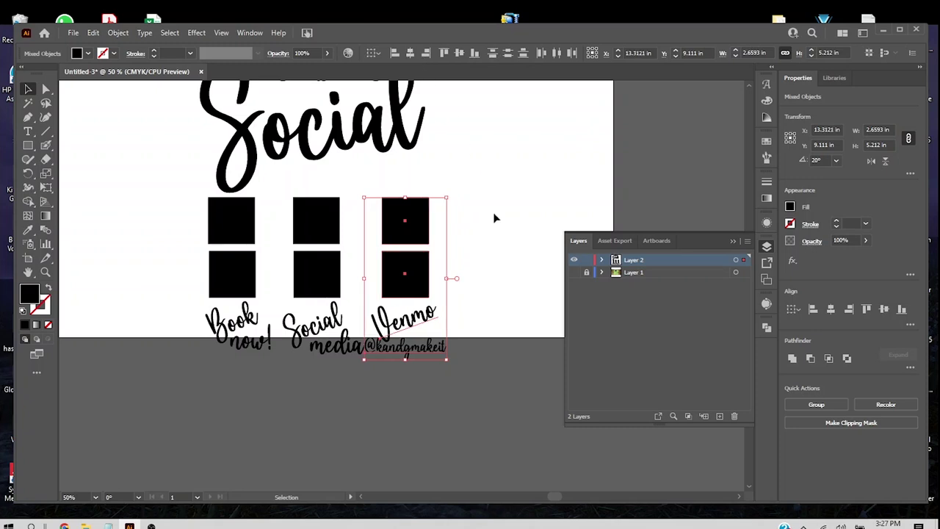
left_click(476, 258)
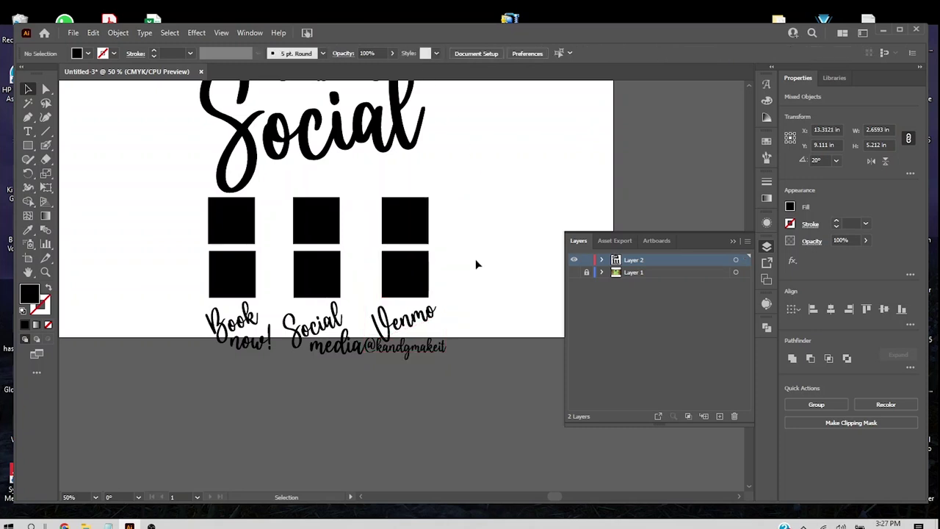
left_click(340, 363)
left_click(332, 371)
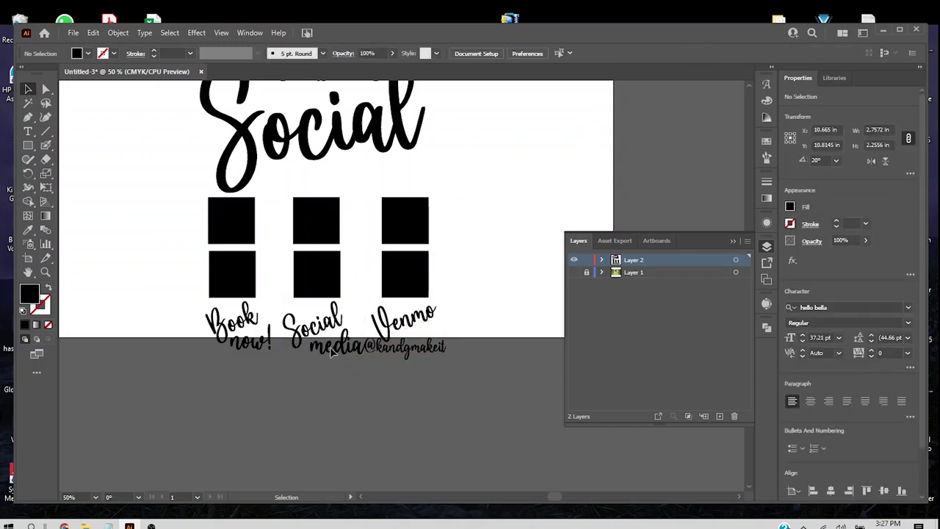
left_click_drag(318, 218, 316, 217)
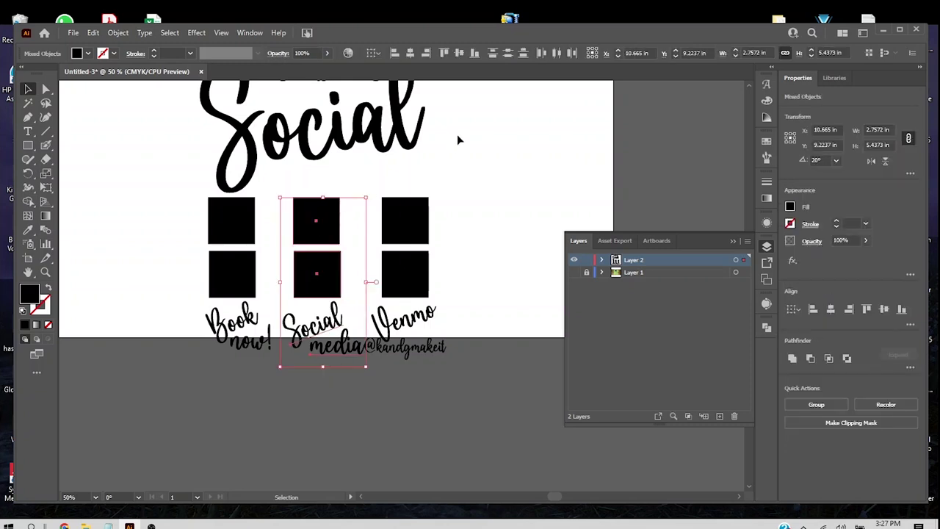
left_click(411, 54)
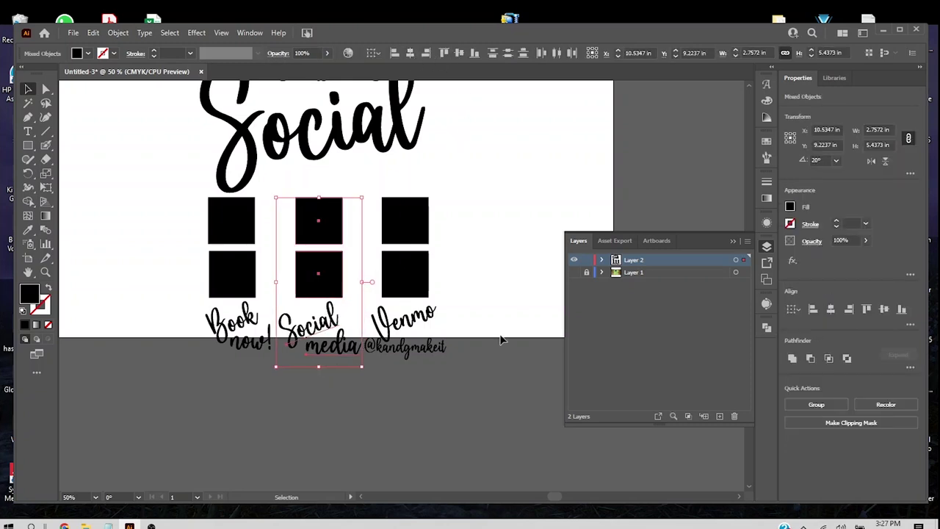
left_click(260, 392)
left_click_drag(253, 372, 224, 227)
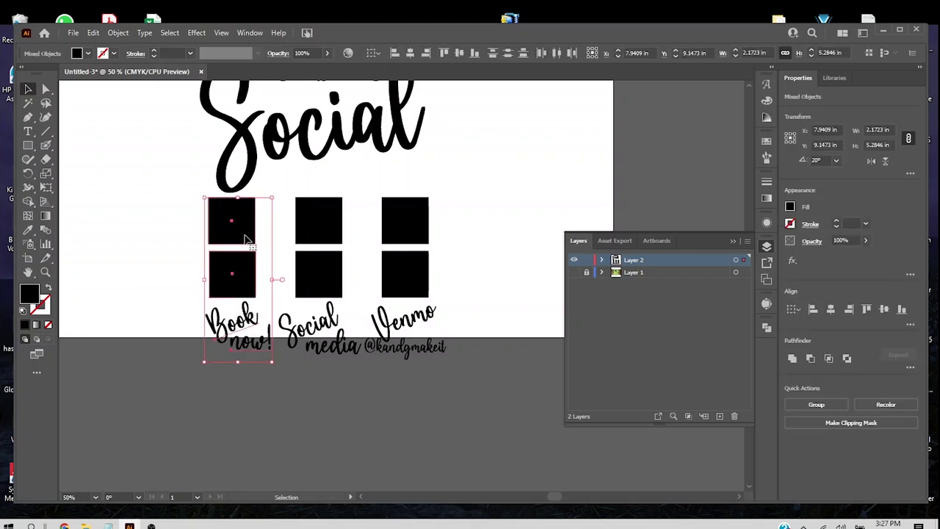
left_click(410, 54)
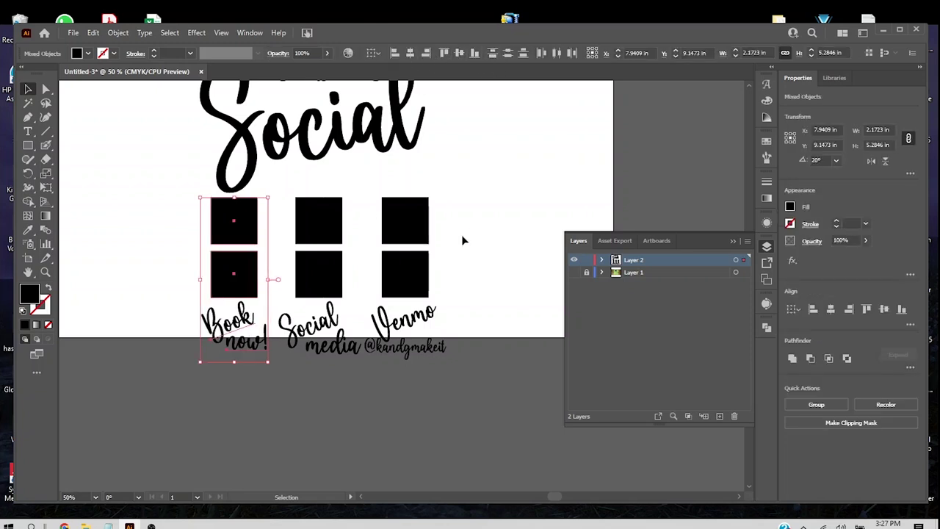
left_click(461, 284)
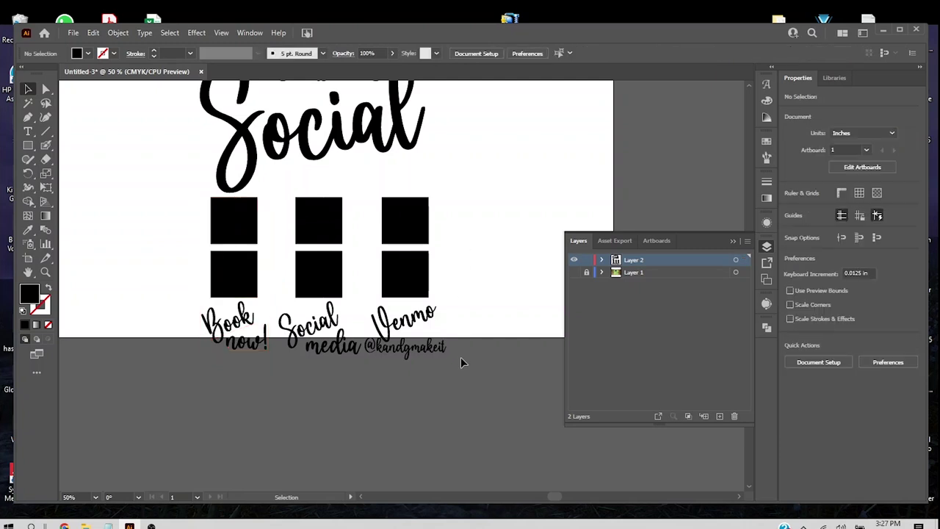
Step: Group the Venmo column's two squares and label
left_click_drag(460, 362, 404, 178)
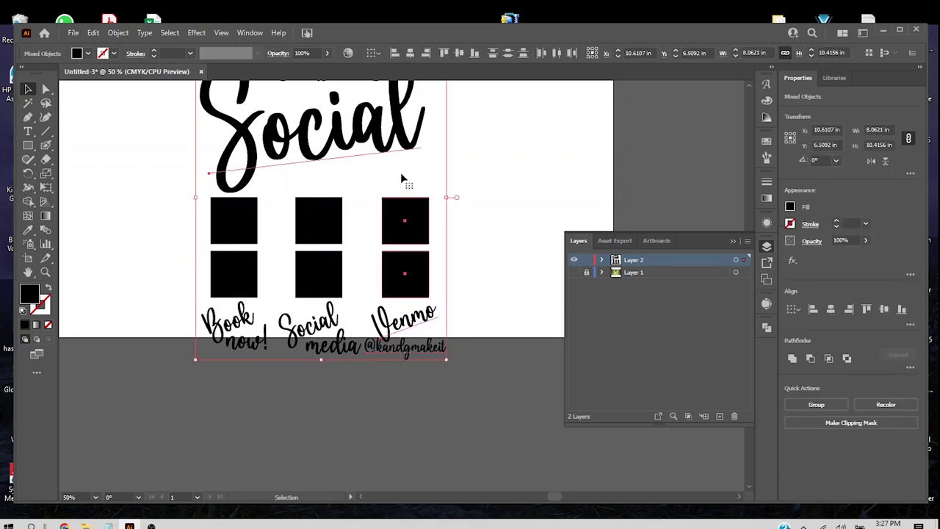
left_click(470, 332)
left_click_drag(461, 372, 401, 224)
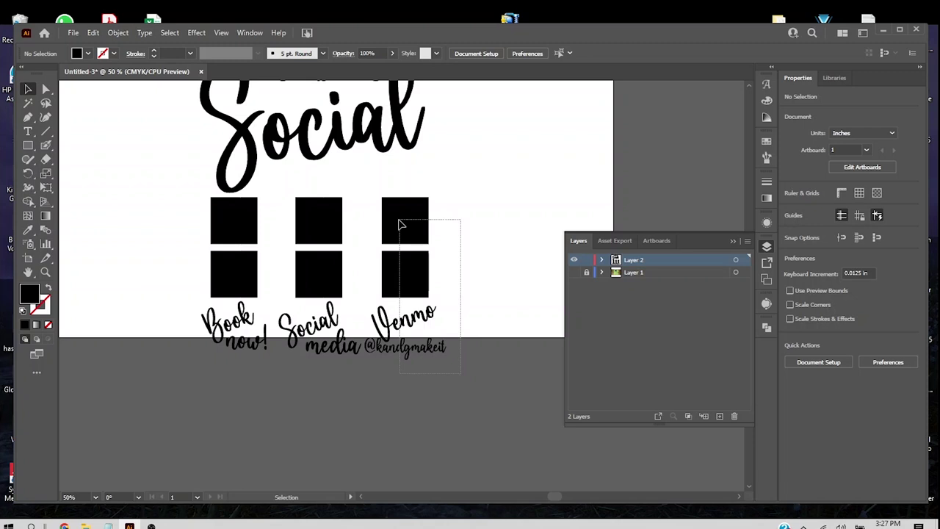
left_click_drag(401, 224, 403, 227)
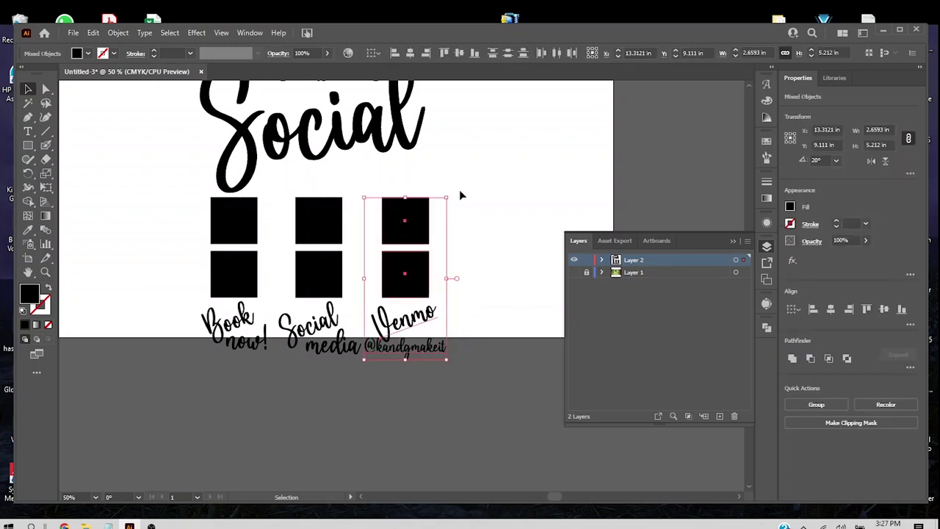
key("a")
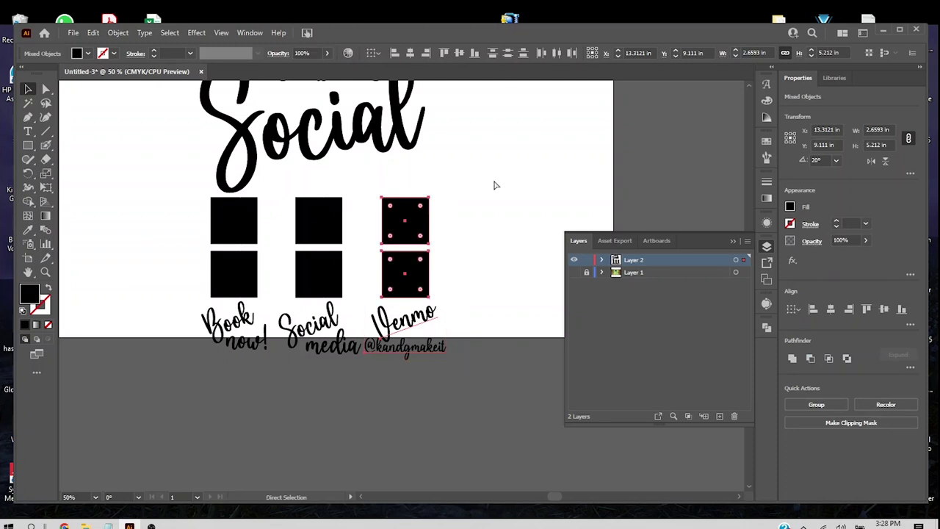
key("ctrl+g")
key("v")
left_click(336, 367)
Step: Select the Social media and Book now! columns, undoing an accidental text move
left_click_drag(334, 361, 321, 268)
key("a")
key("ctrl+z")
key("v")
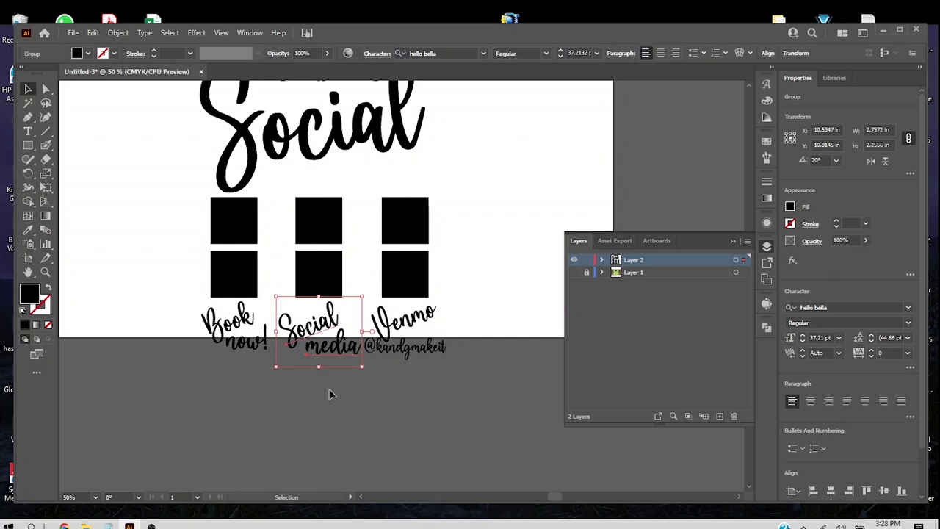
left_click_drag(329, 391, 320, 237)
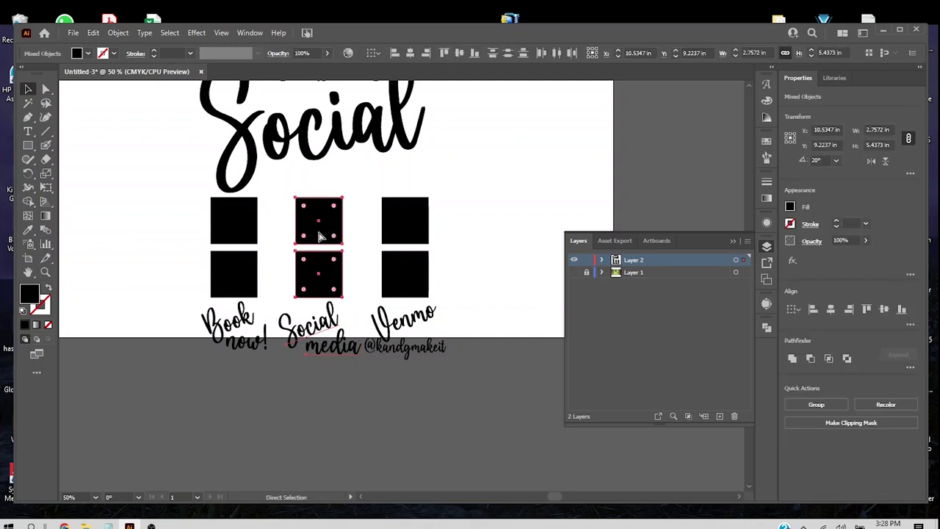
left_click(210, 415)
left_click_drag(241, 348, 235, 239)
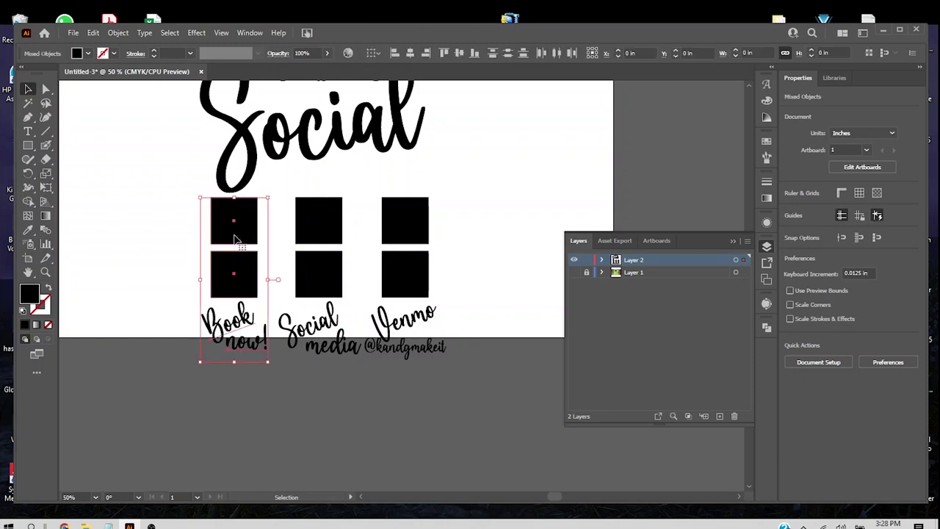
left_click(267, 374)
Step: Distribute the three columns evenly across the sign by horizontal centre
left_click_drag(385, 258, 213, 252)
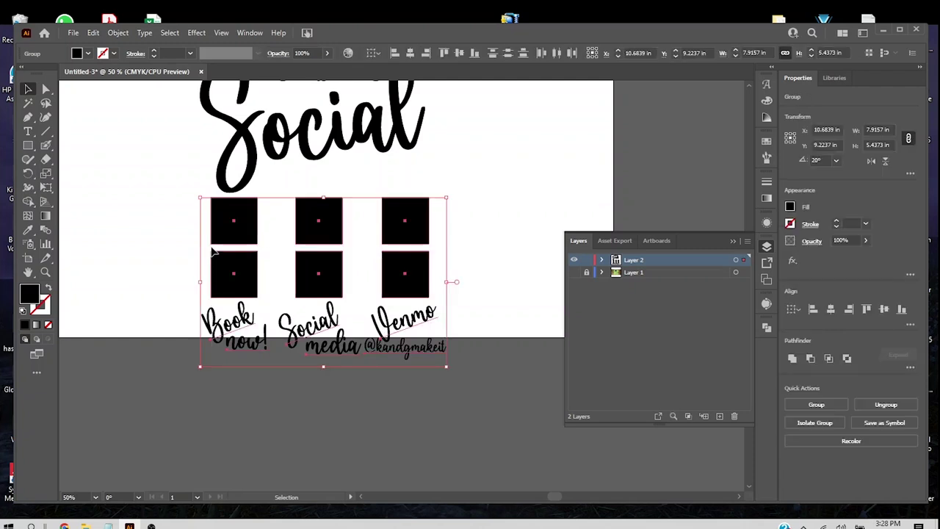
left_click(558, 56)
left_click(537, 258)
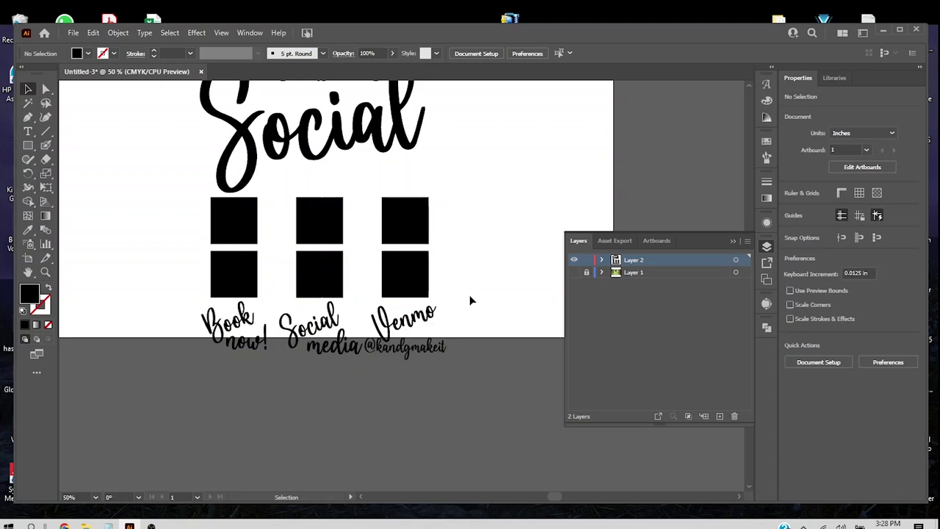
Step: Create a layer named 'backer' and move it beneath Layer 2, above Layer 1
scroll(472, 287, "up", 3)
scroll(472, 286, "down", 5)
scroll(473, 287, "up", 3)
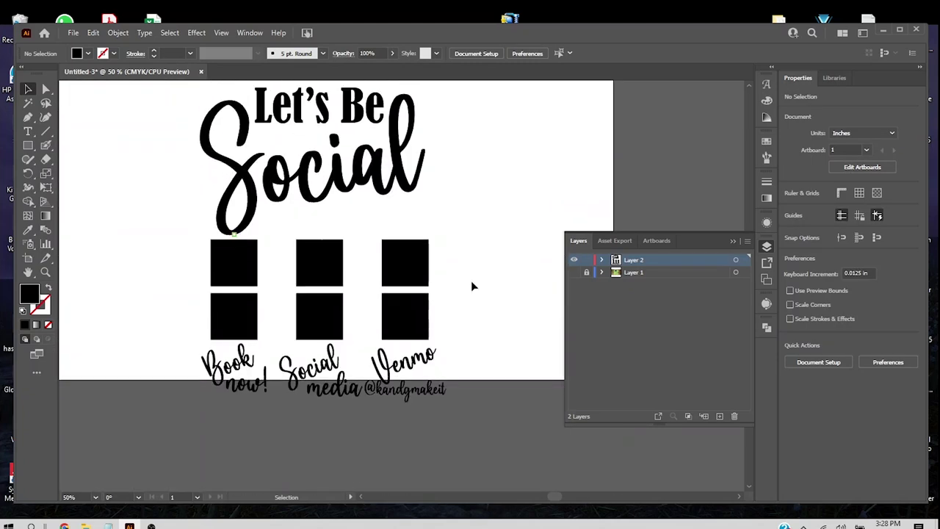
scroll(473, 287, "up", 3)
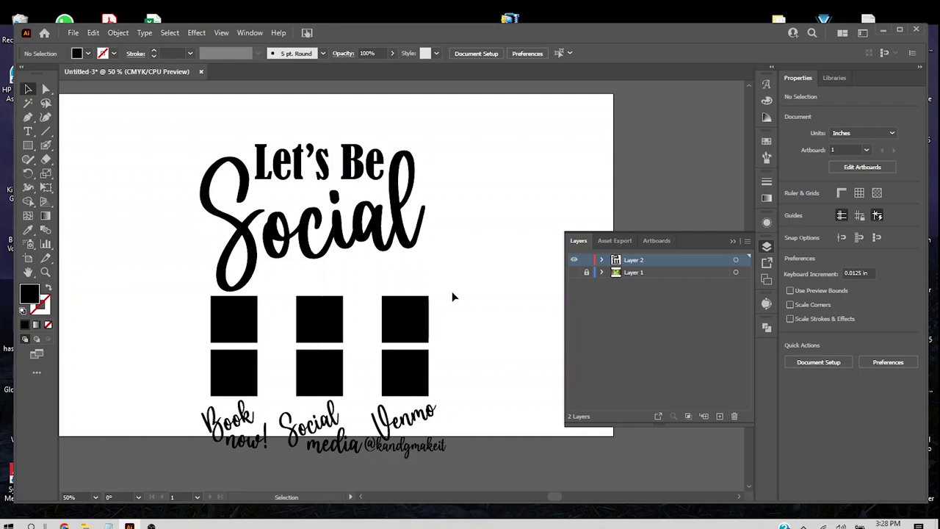
scroll(461, 314, "down", 4)
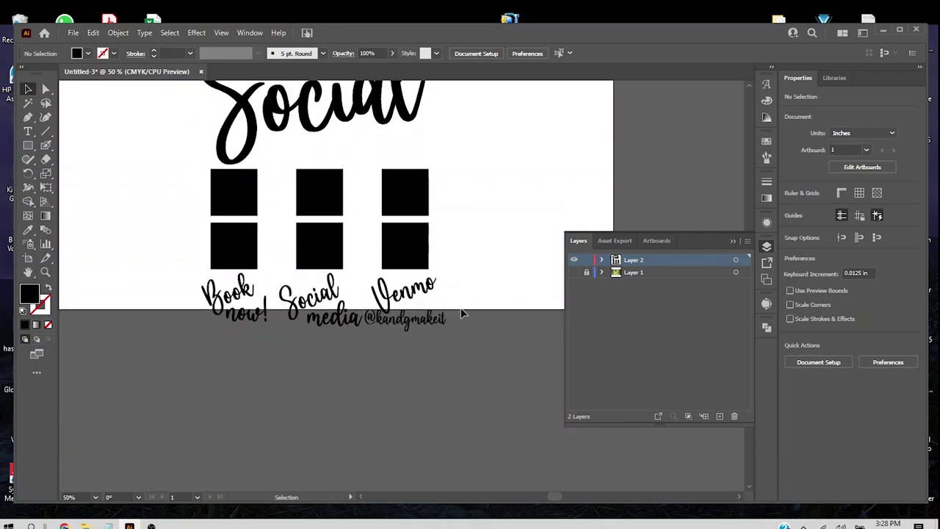
scroll(461, 314, "up", 1)
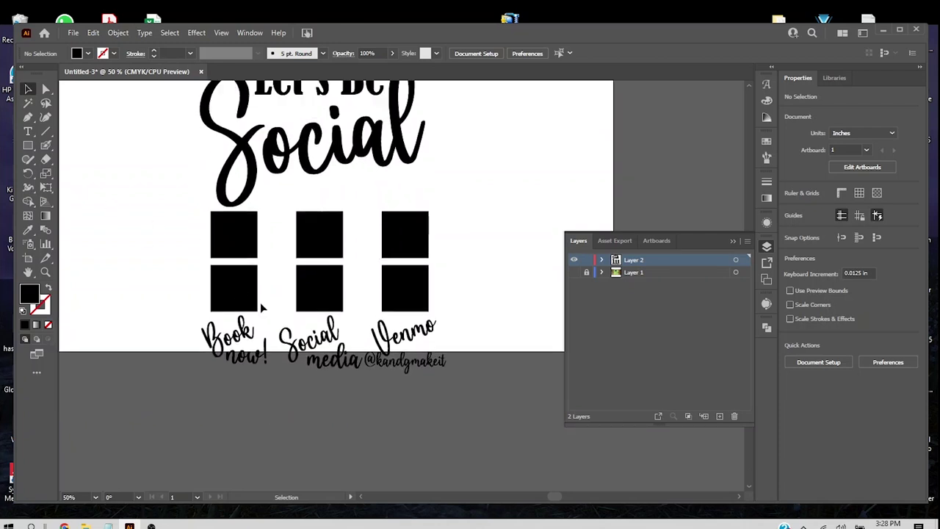
left_click(748, 242)
left_click(794, 209)
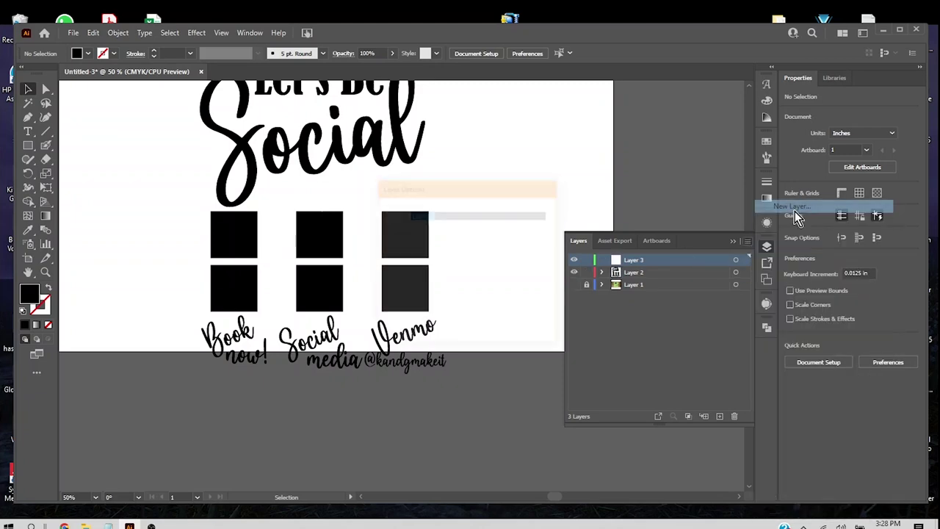
type("backer")
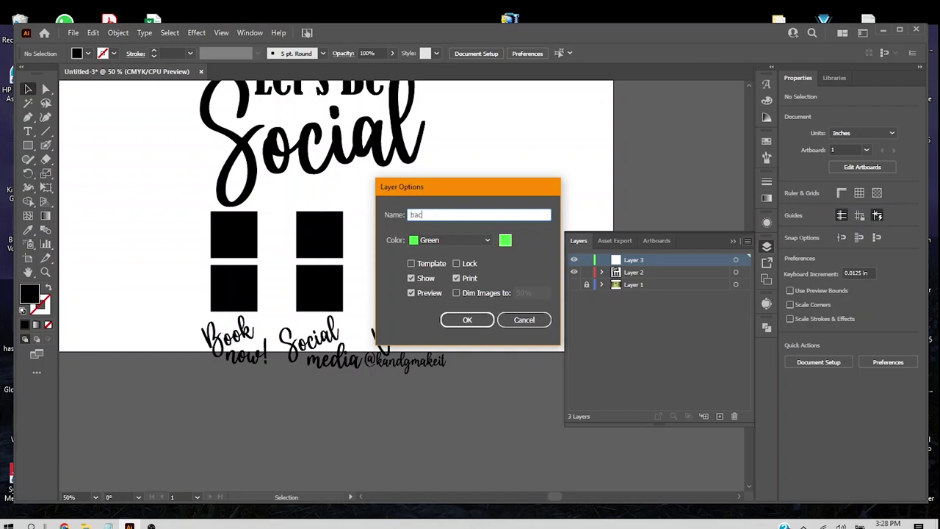
left_click(485, 321)
left_click_drag(646, 264, 636, 279)
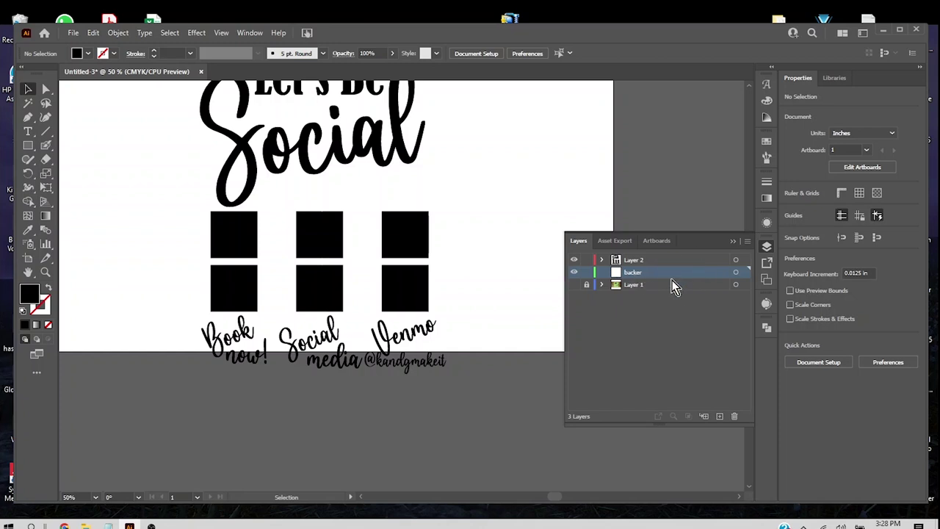
scroll(479, 358, "up", 3)
scroll(479, 360, "down", 1)
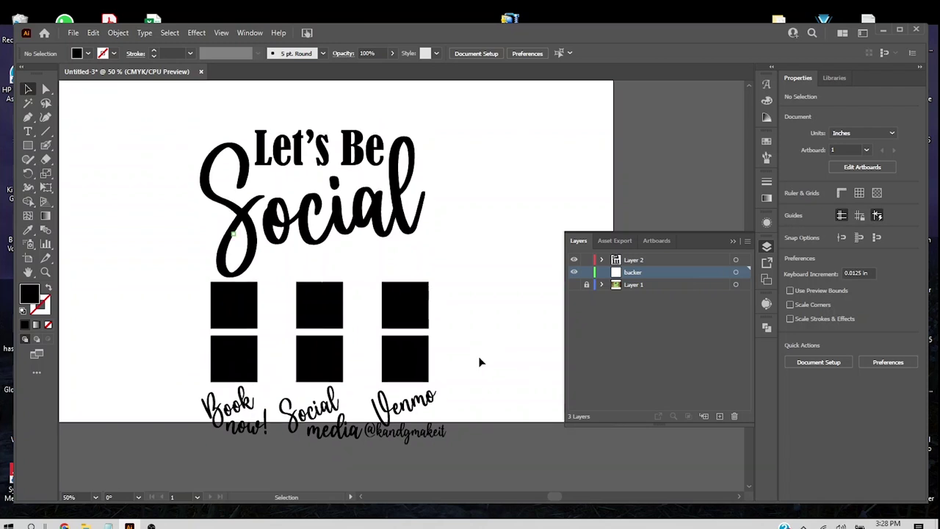
Step: Scale all sign artwork proportionally to 7 in tall and shift it up-right
left_click_drag(476, 445, 149, 97)
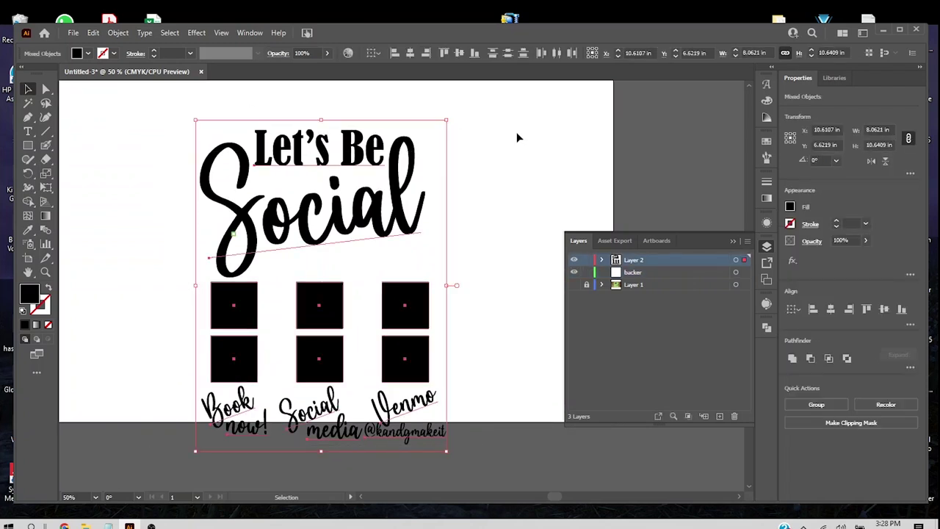
left_click(871, 144)
type("7in")
key("Return")
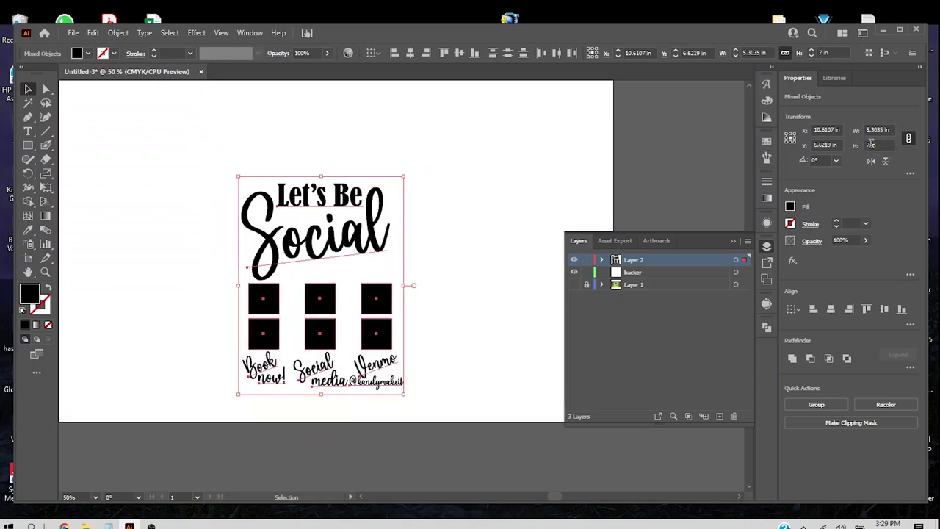
left_click_drag(407, 290, 424, 254)
Step: Make the backer layer the active layer and deselect the artwork
left_click(767, 248)
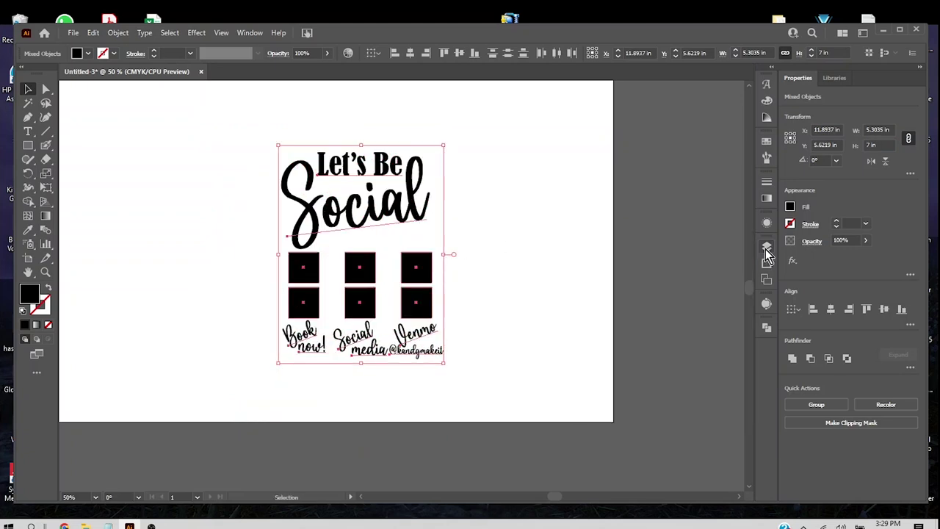
left_click(767, 249)
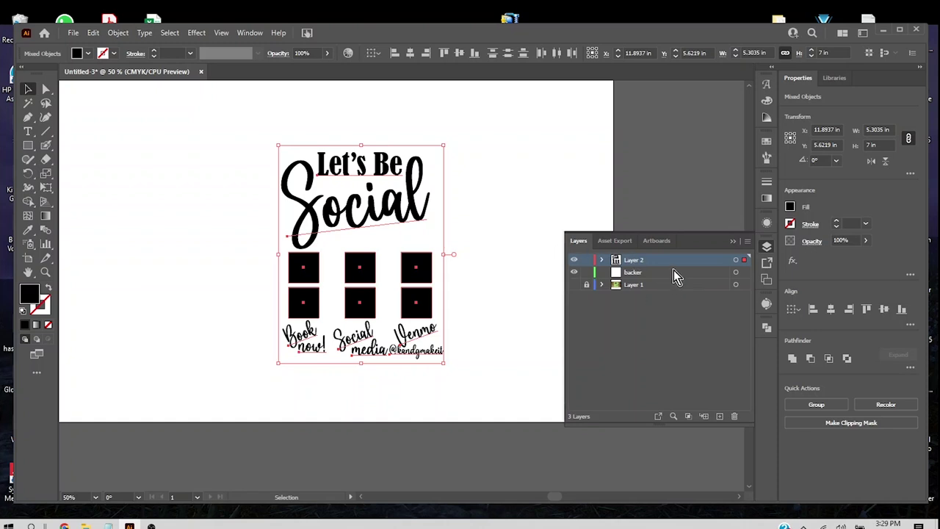
left_click(676, 274)
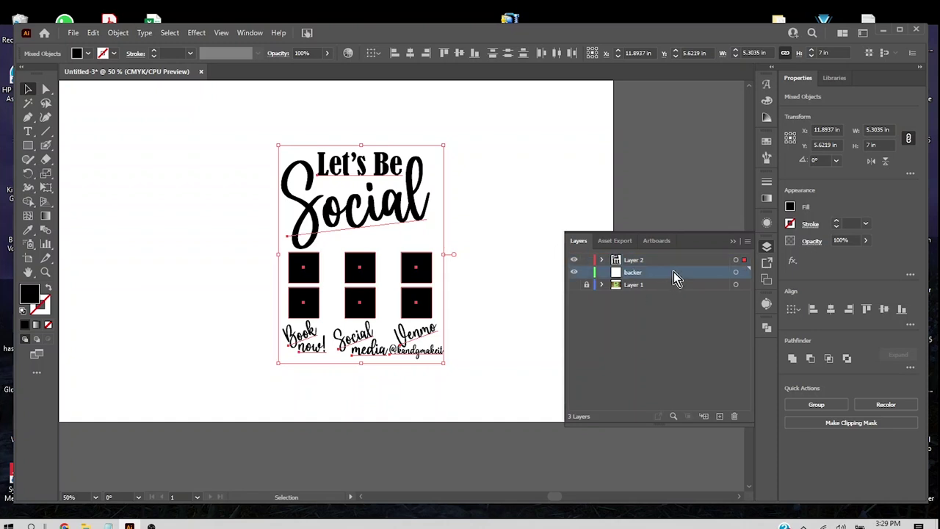
left_click(506, 277)
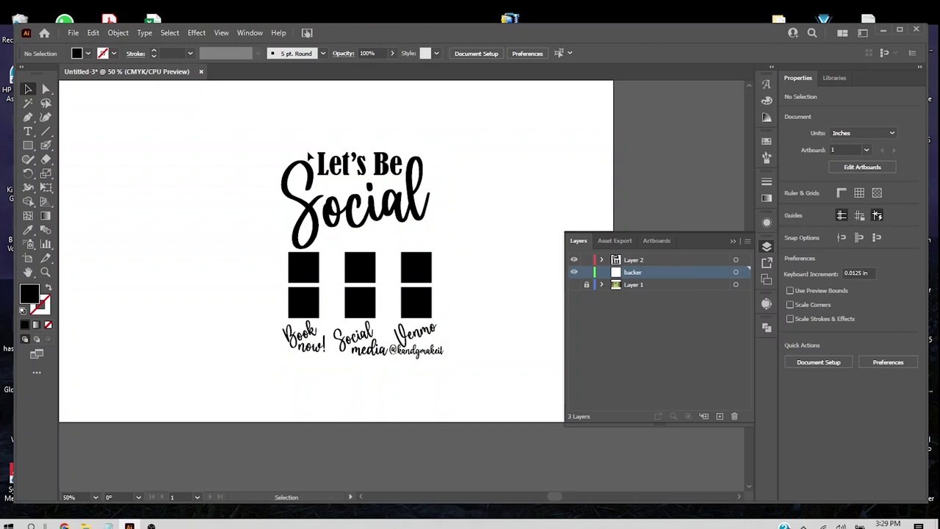
Step: Draw a tan-filled rounded rectangle behind the three columns
left_click(32, 147)
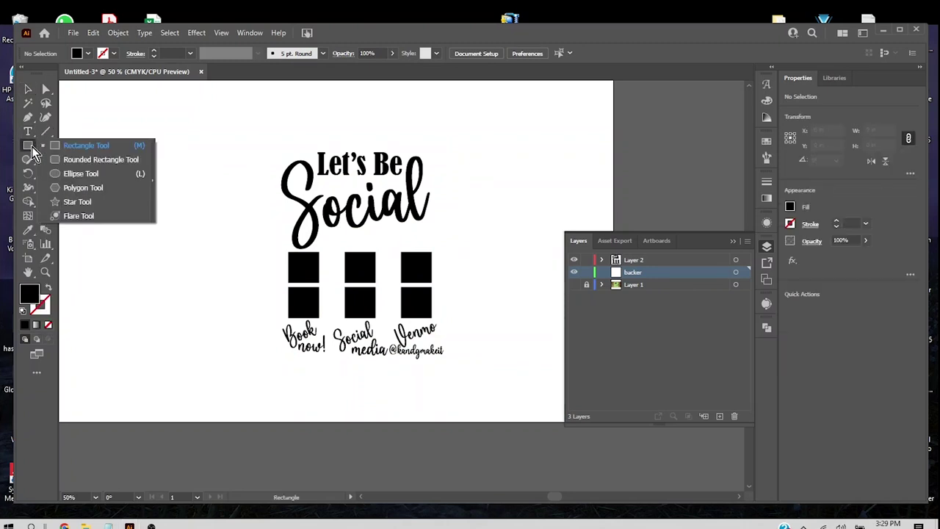
left_click(89, 161)
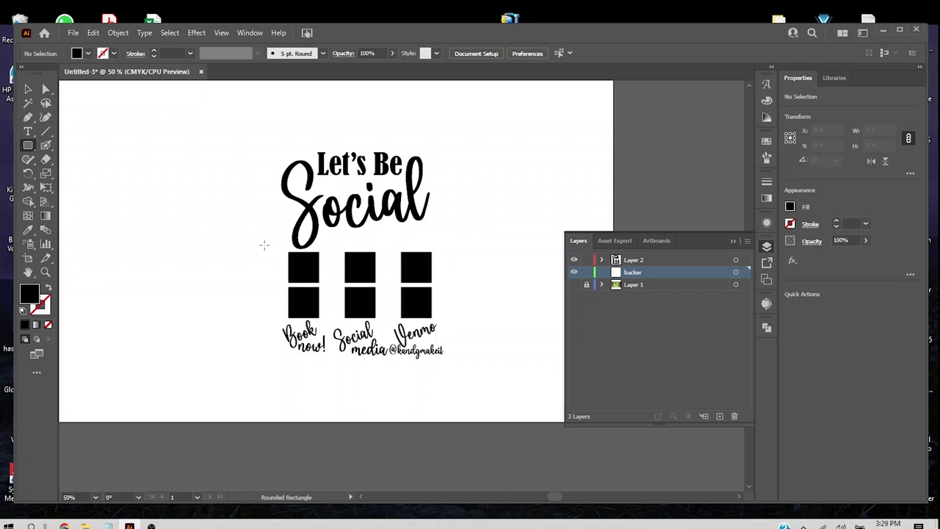
left_click_drag(265, 245, 456, 362)
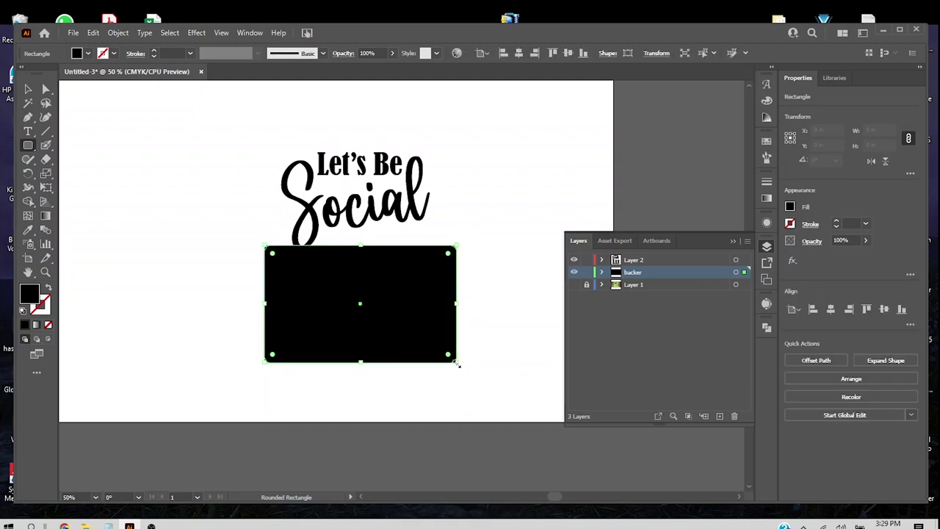
left_click(790, 209)
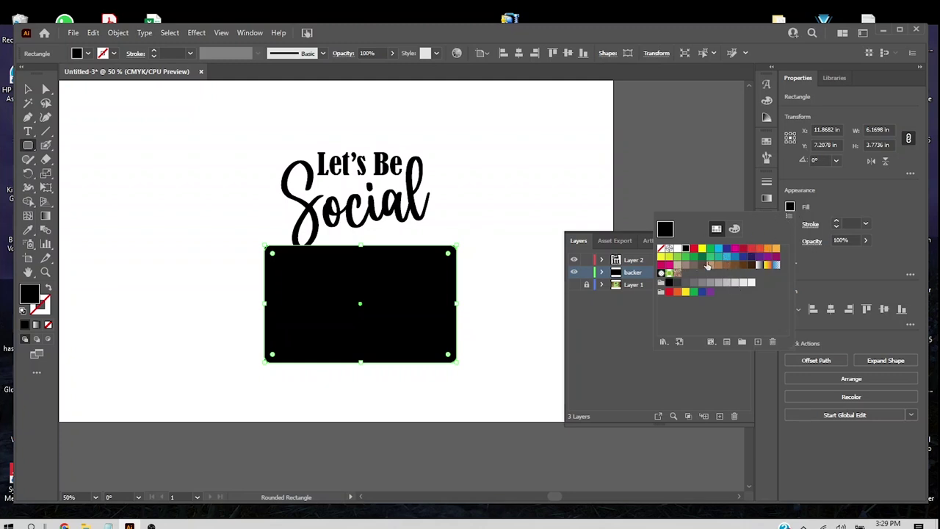
left_click(678, 267)
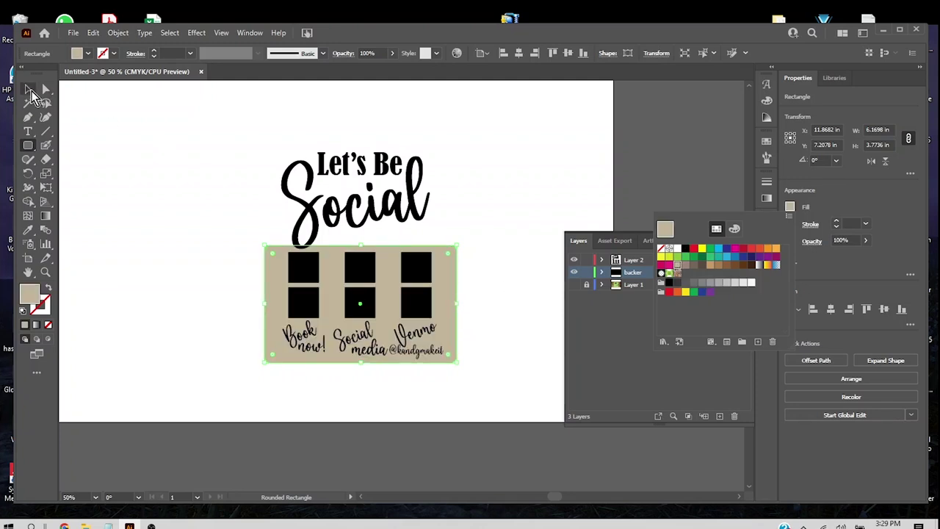
left_click(136, 180)
left_click(514, 305)
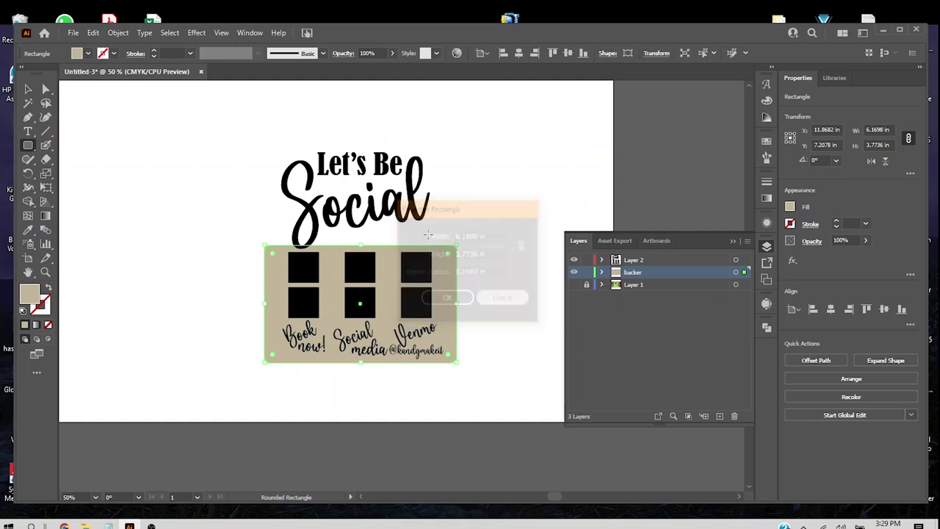
Step: Set the tan backer rectangle's width to 6 in
left_click(28, 89)
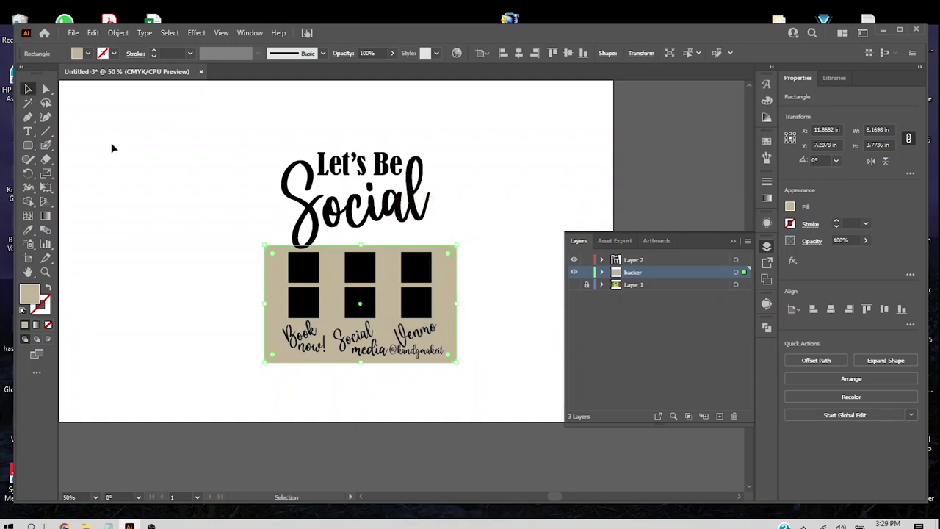
left_click(485, 223)
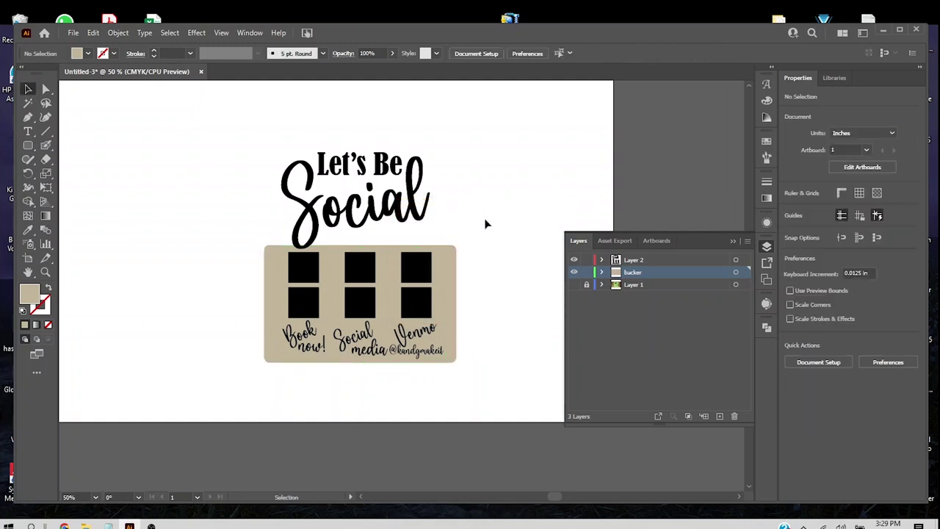
left_click(446, 296)
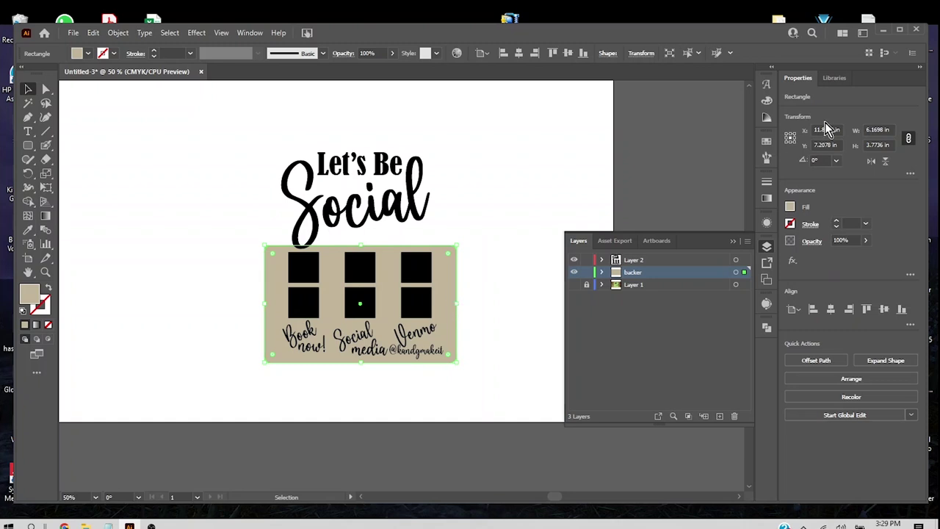
left_click(876, 129)
double_click(877, 129)
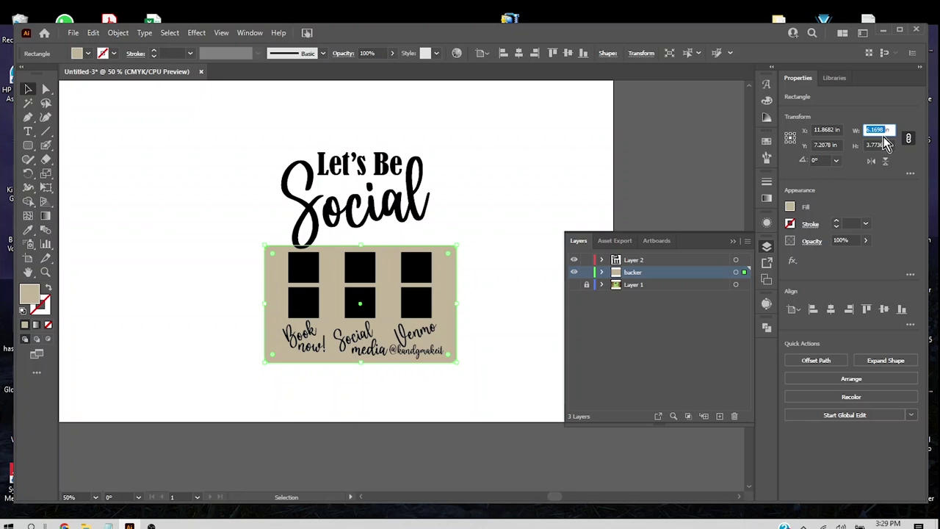
type("6")
left_click(562, 170)
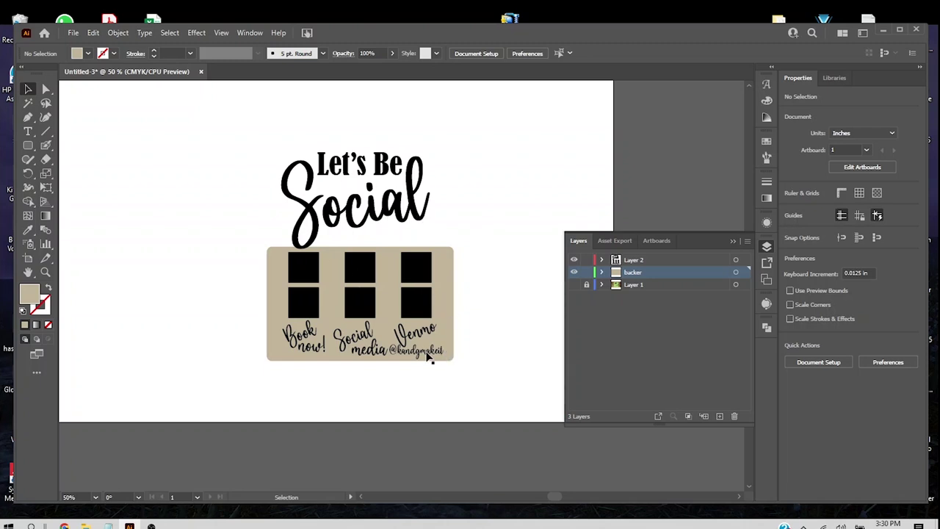
Step: Rotate the script Social text to about 8°
left_click(400, 213)
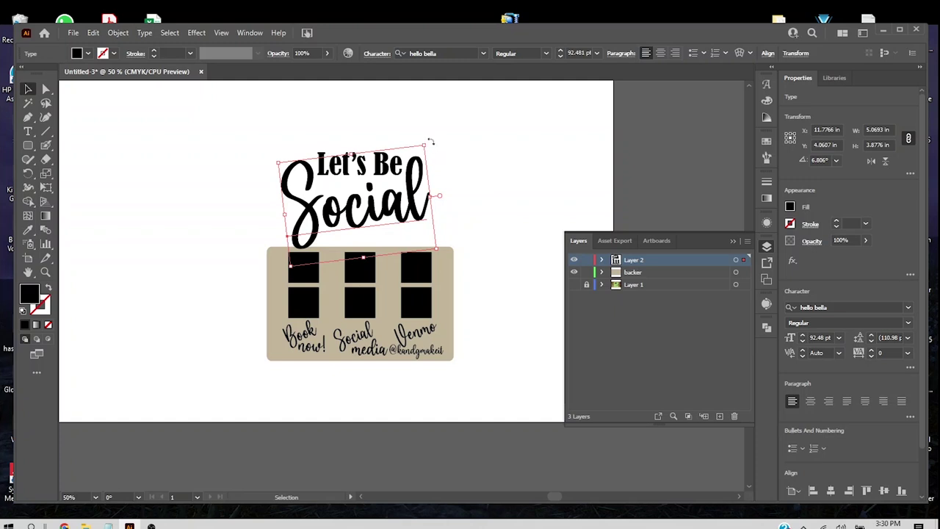
left_click_drag(430, 141, 429, 144)
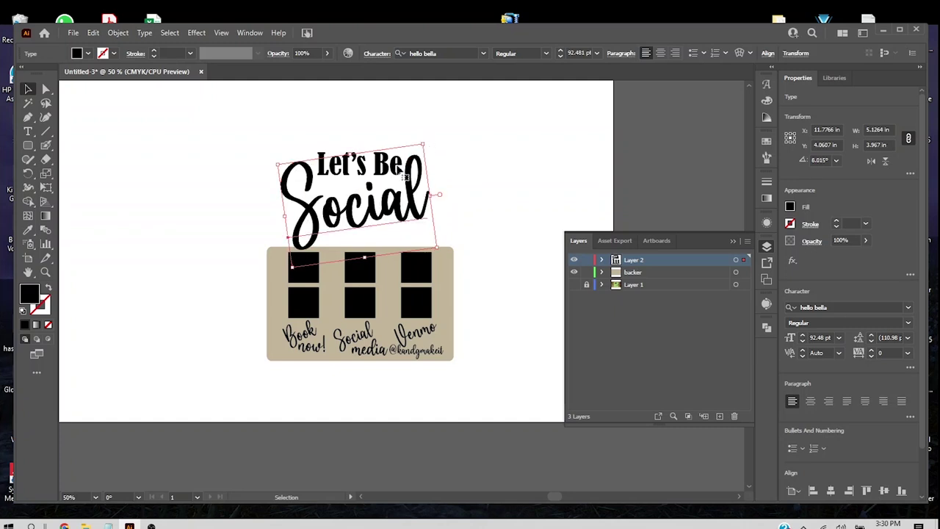
left_click(385, 142)
Step: Undo the accidental resize of Let's Be and nudge it slightly upward
left_click_drag(381, 168, 360, 150)
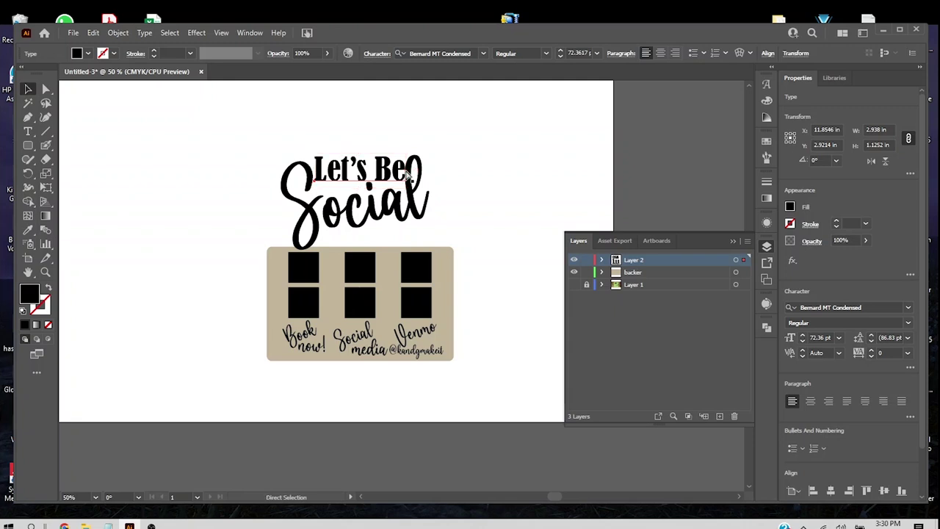
key("ctrl+z")
key("ctrl+z")
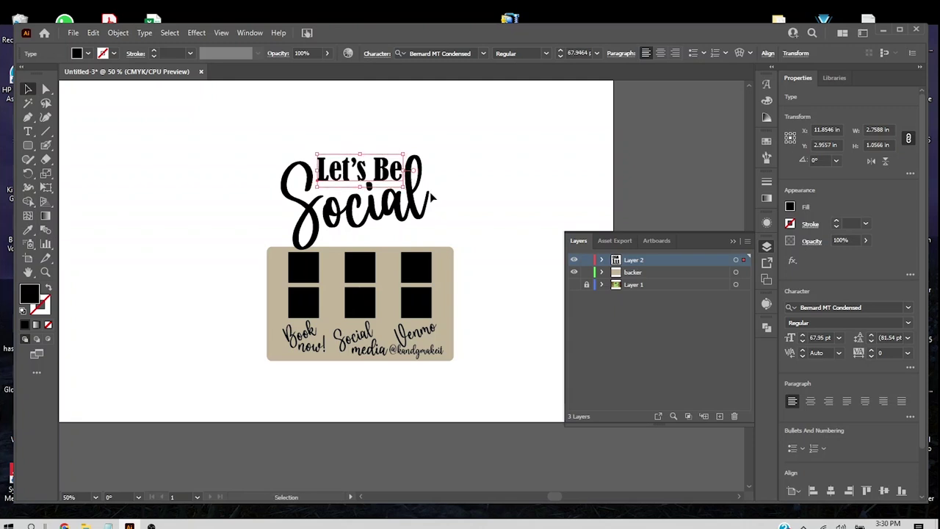
key("ctrl+z")
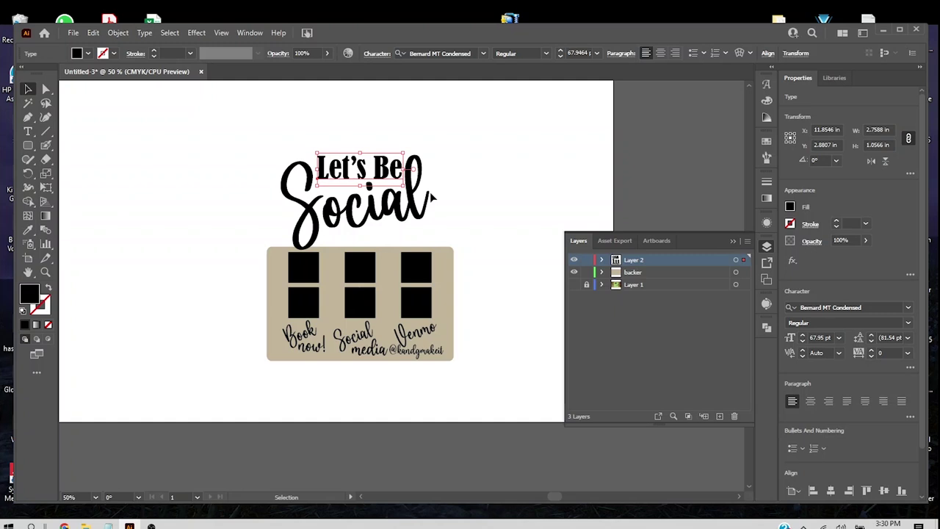
key("ctrl+z")
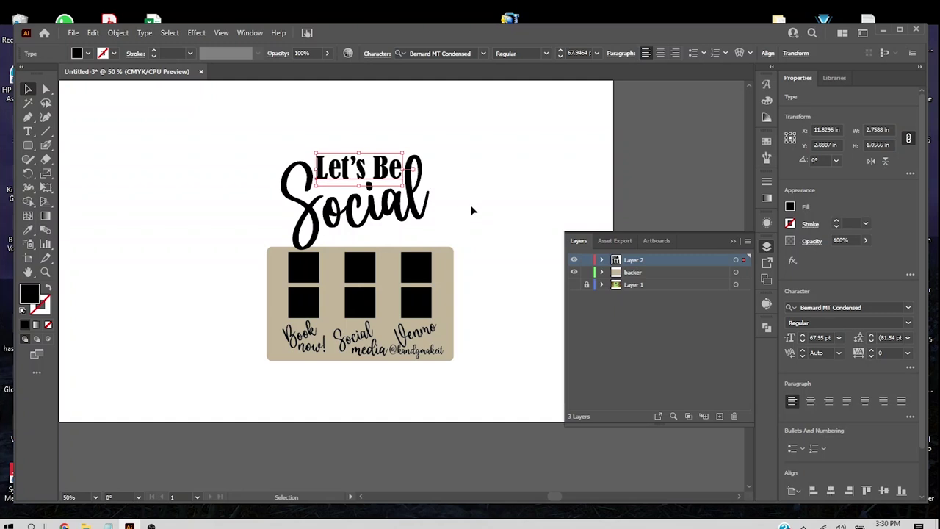
left_click(472, 211)
left_click(424, 213)
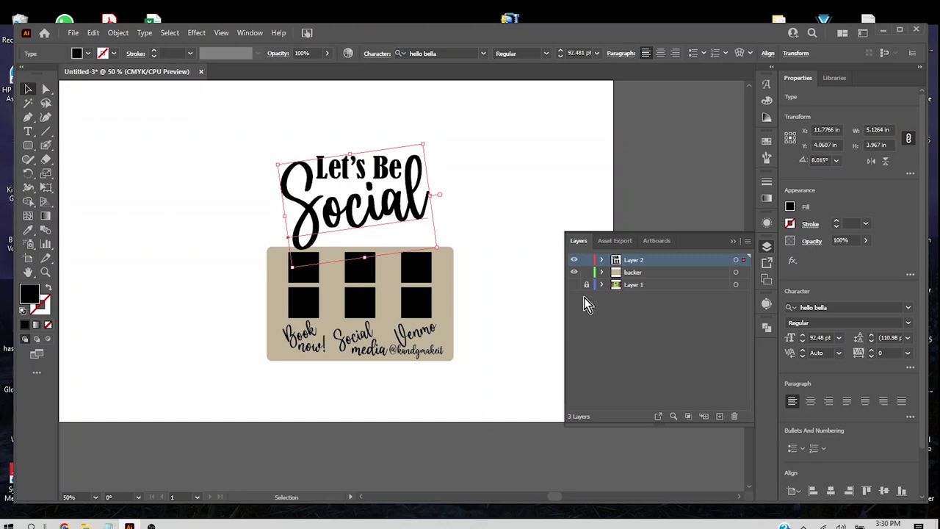
Step: Convert the script 'Social' text to outlines with Type > Create Outlines
left_click(125, 34)
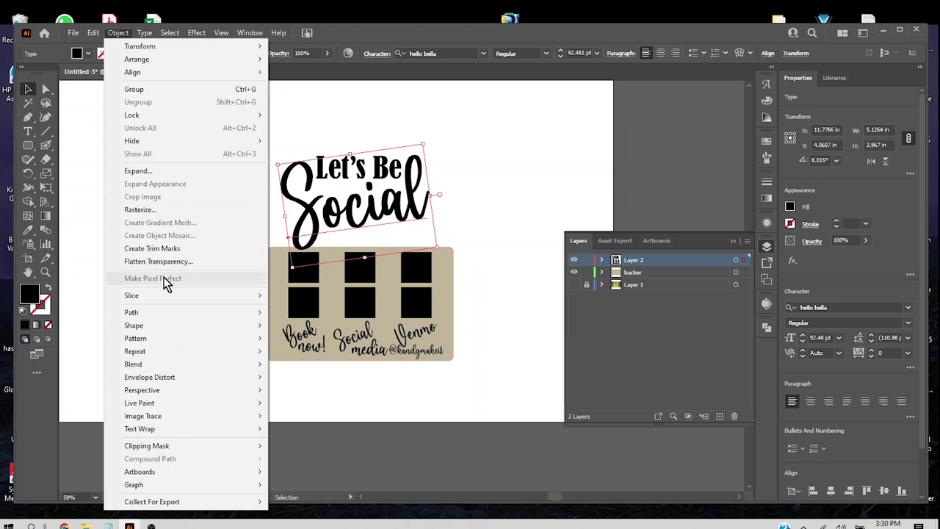
mouse_move(166, 317)
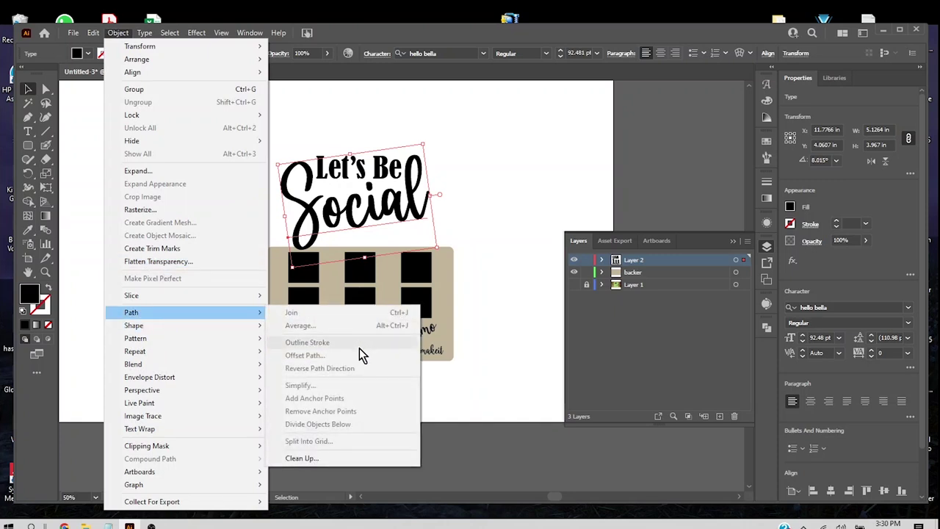
left_click(152, 34)
left_click(147, 33)
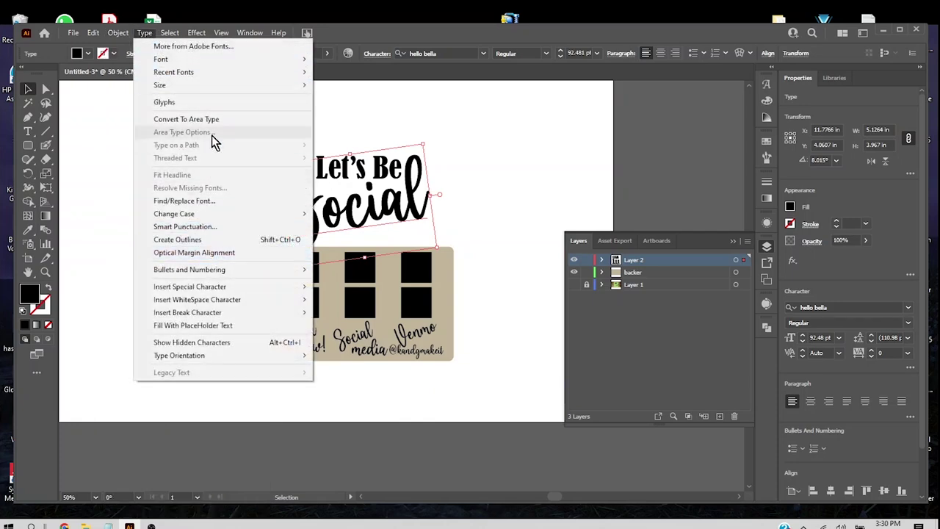
left_click(213, 240)
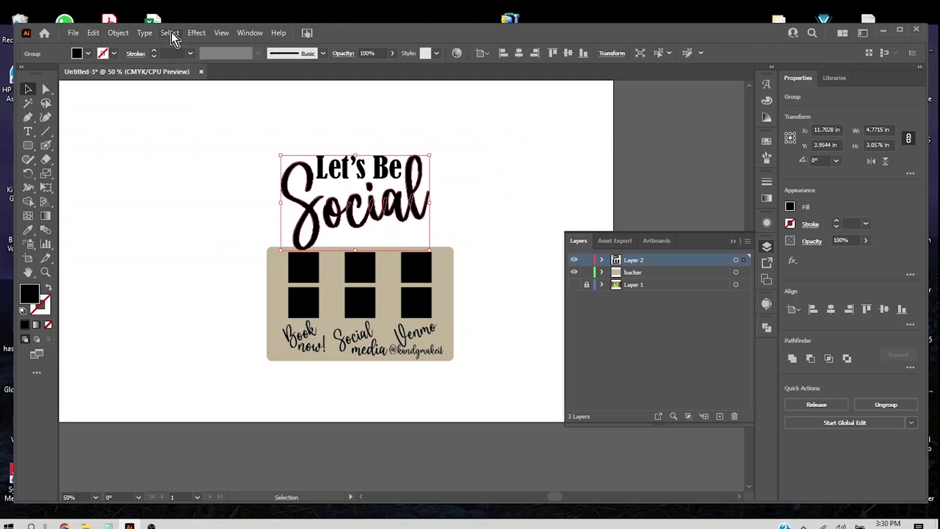
Step: Outline the lettering strokes and unite the overlapping shapes in the Pathfinder panel
left_click(120, 33)
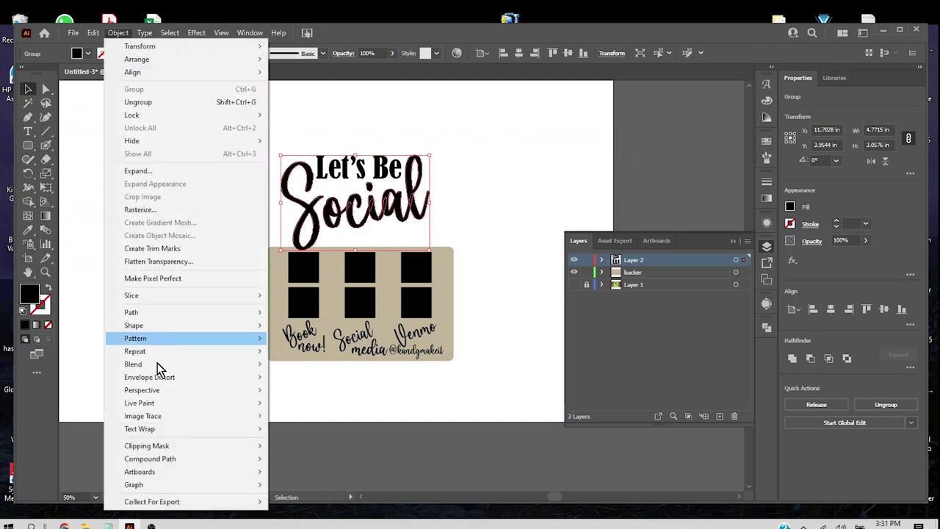
mouse_move(181, 316)
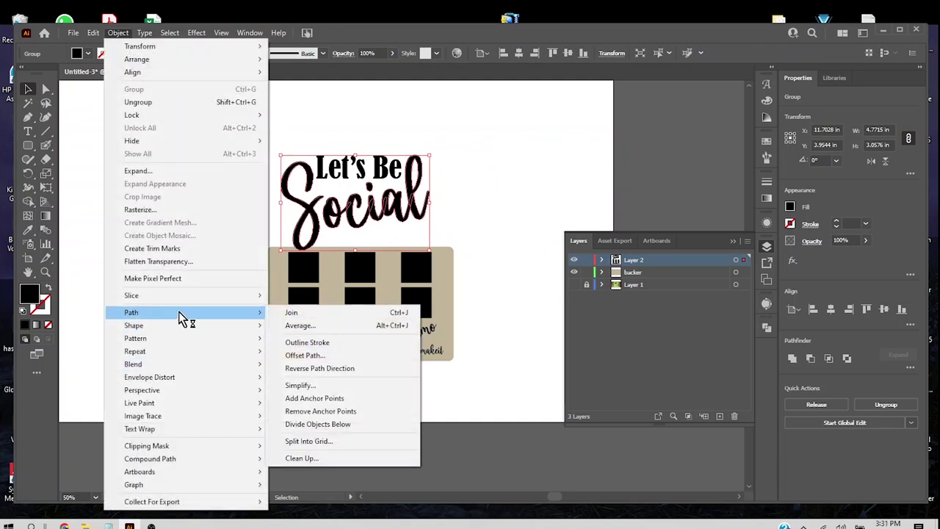
left_click(372, 346)
left_click(279, 32)
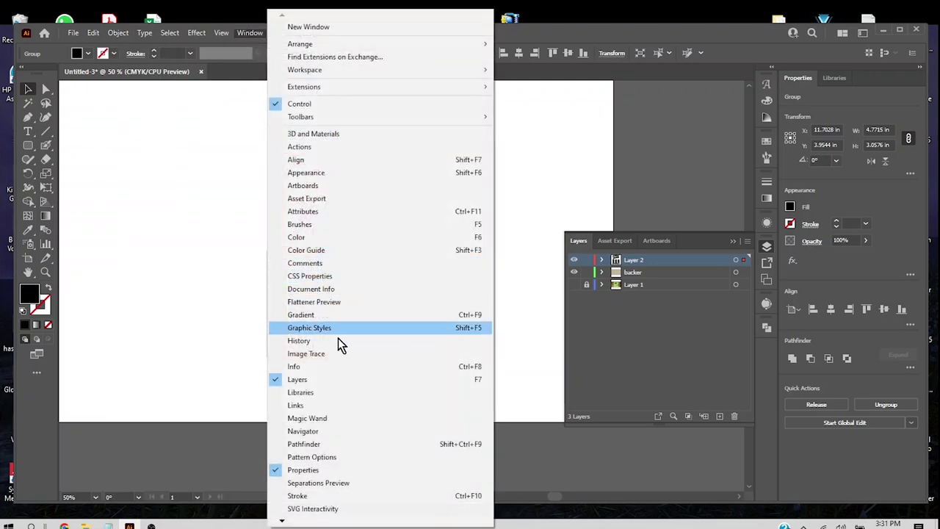
left_click(331, 445)
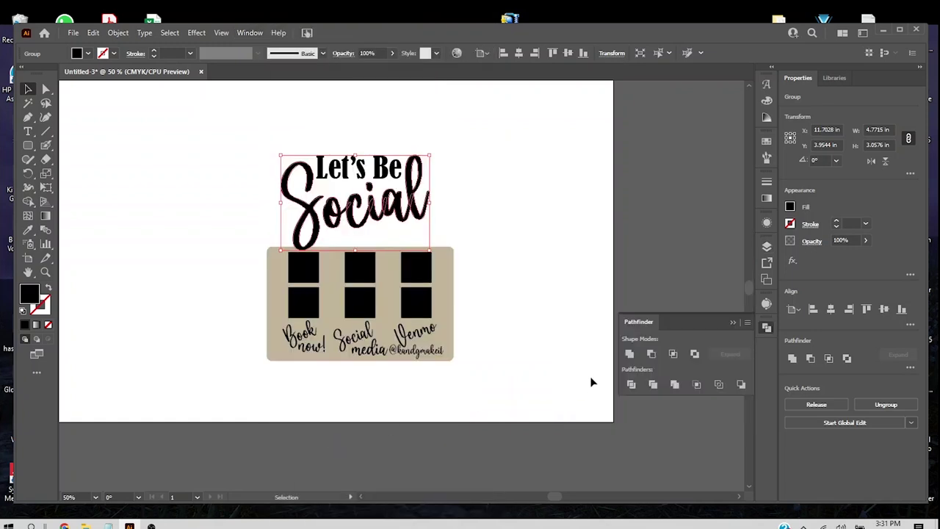
left_click(630, 355)
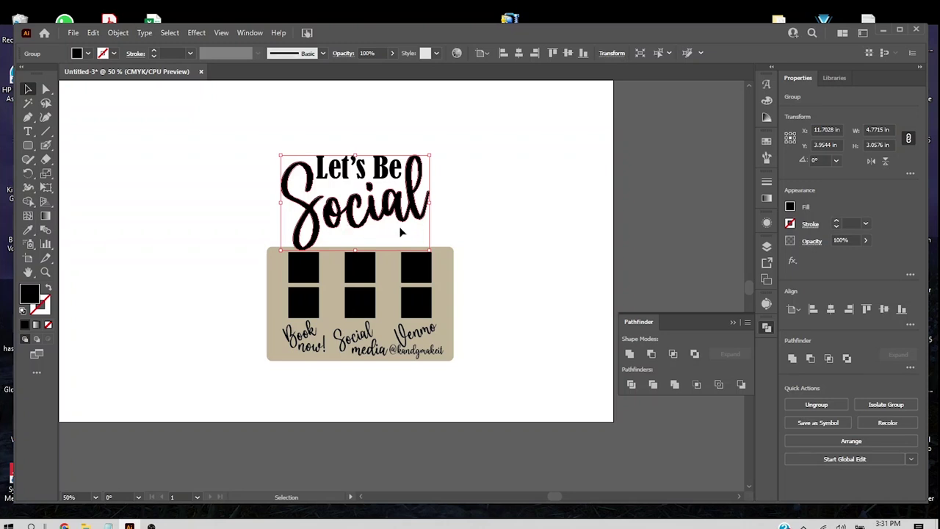
Step: Ungroup the united lettering into separate pieces
left_click(451, 204)
left_click(413, 210)
left_click(816, 404)
left_click(461, 205)
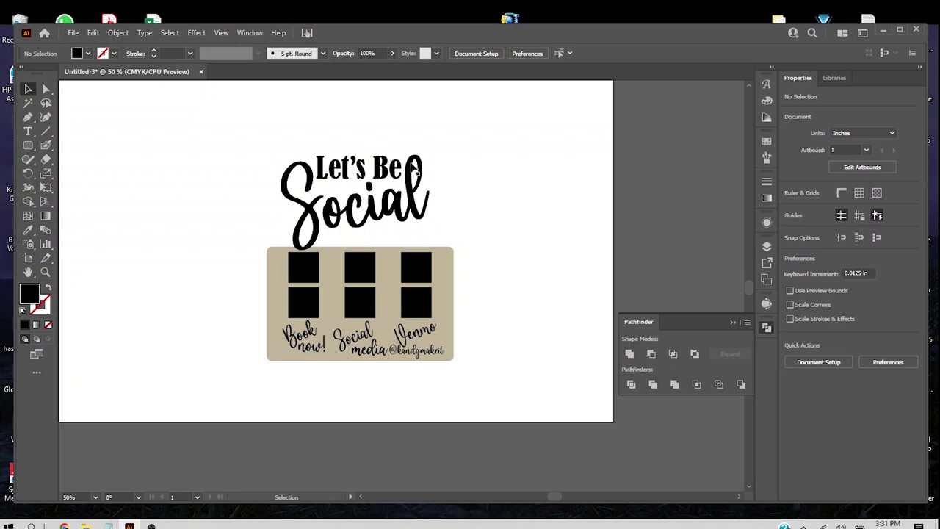
Step: Group the 'ocial' letters, then align their tops with the script S
left_click(369, 193)
left_click(389, 210, "shift")
left_click(390, 209, "shift")
key("ctrl+g")
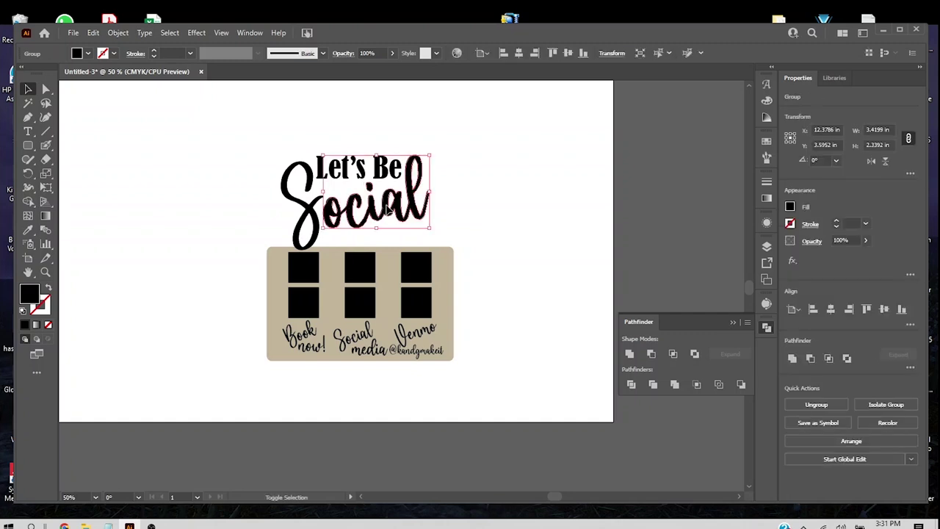
left_click(309, 175, "shift")
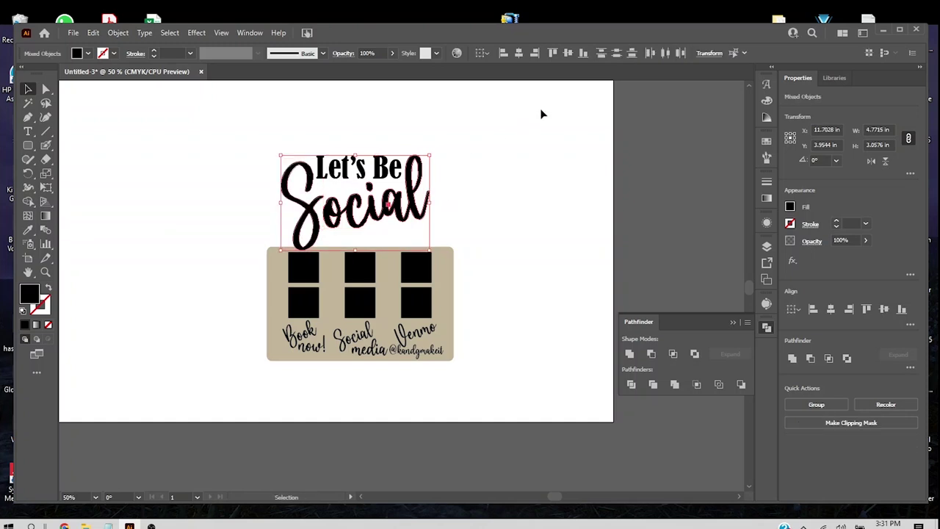
left_click(554, 52)
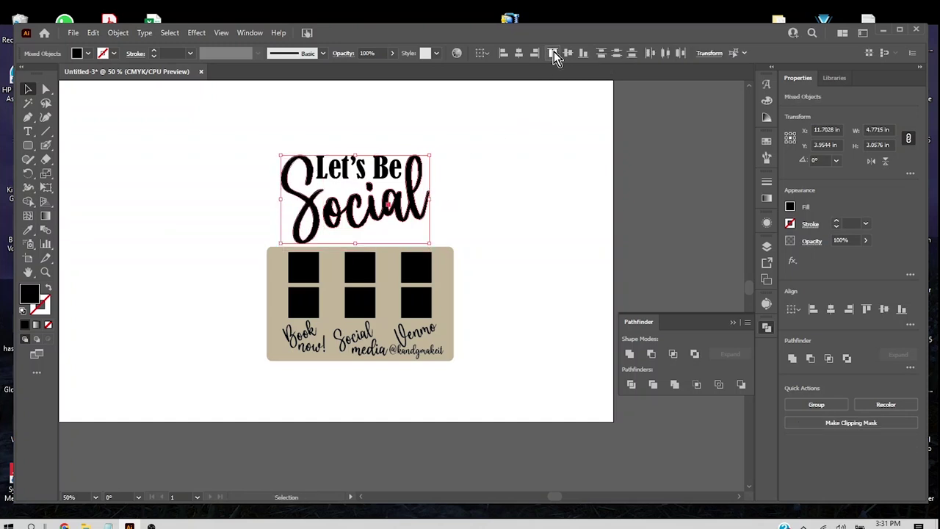
Step: Check the title's letter groups by selecting them, then select the 'Let's Be' text
left_click(510, 162)
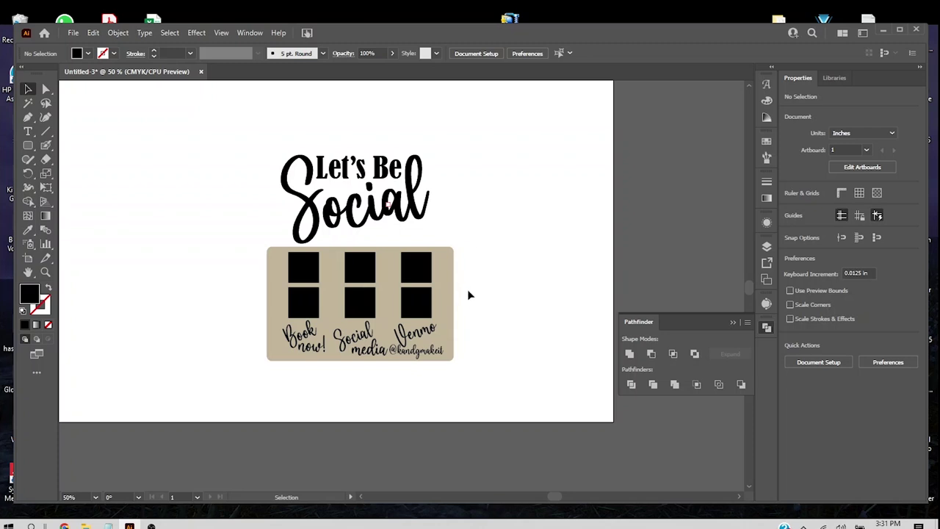
left_click(433, 344)
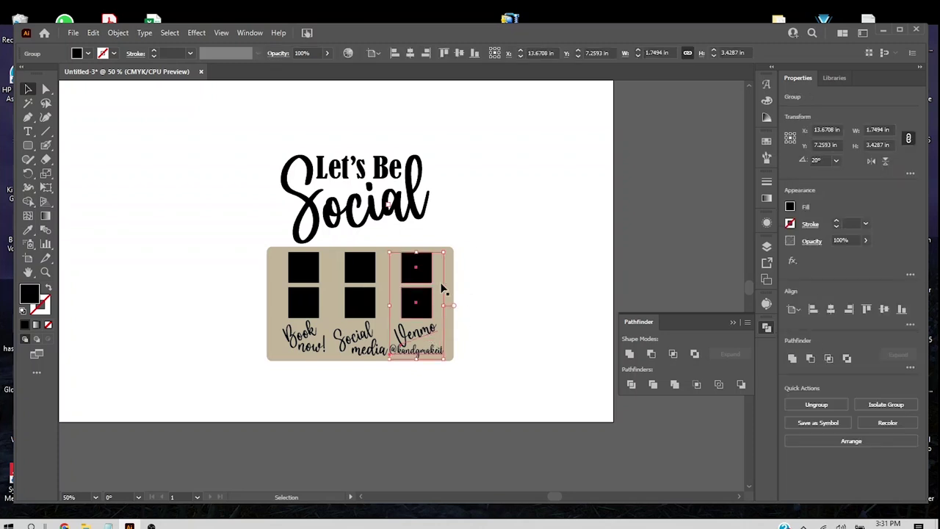
left_click(418, 212)
left_click(321, 219)
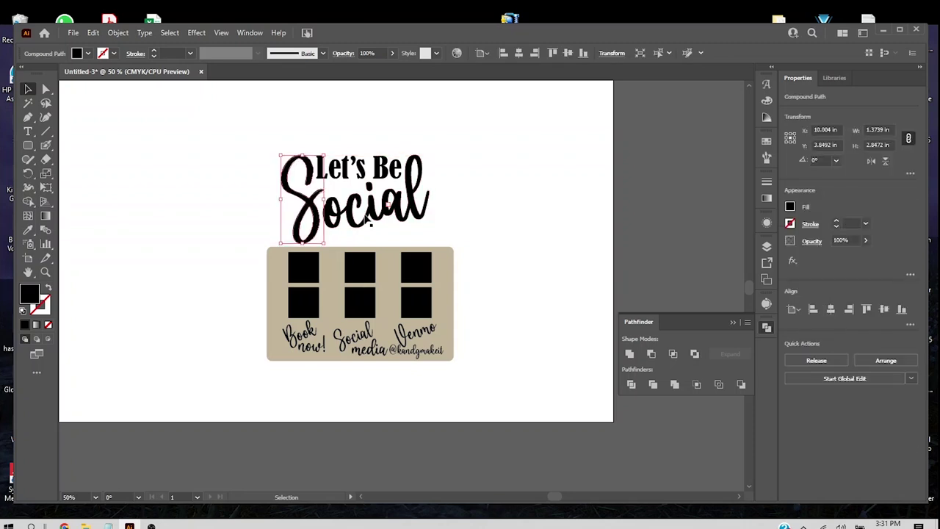
left_click_drag(451, 235, 297, 199)
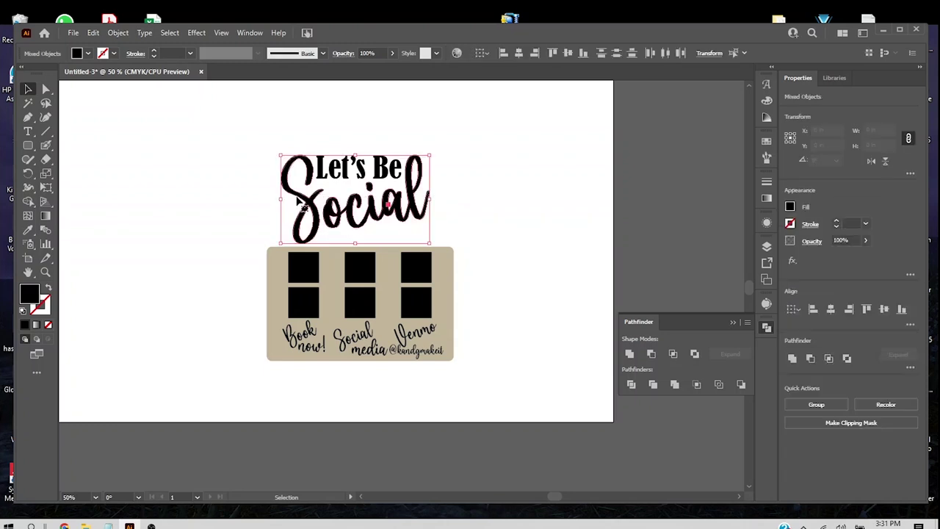
left_click(471, 216)
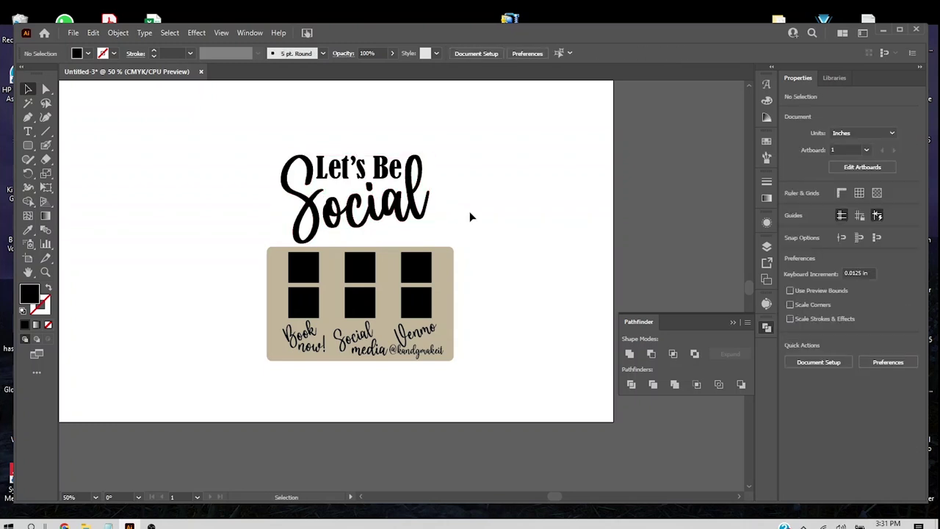
left_click(422, 177)
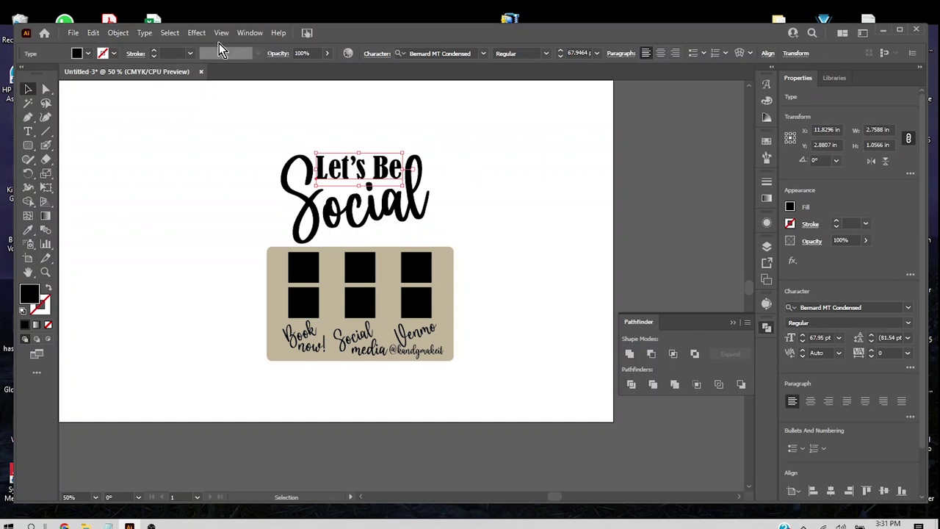
left_click(144, 33)
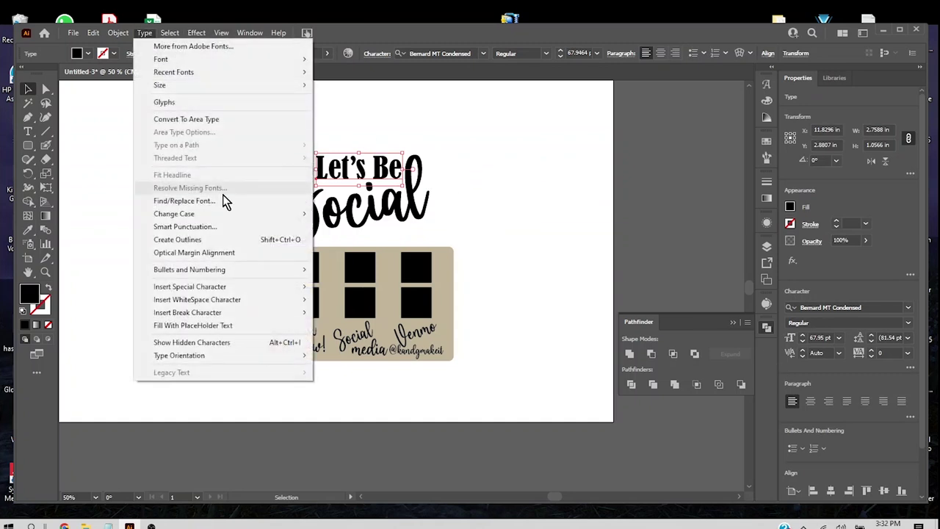
left_click(225, 241)
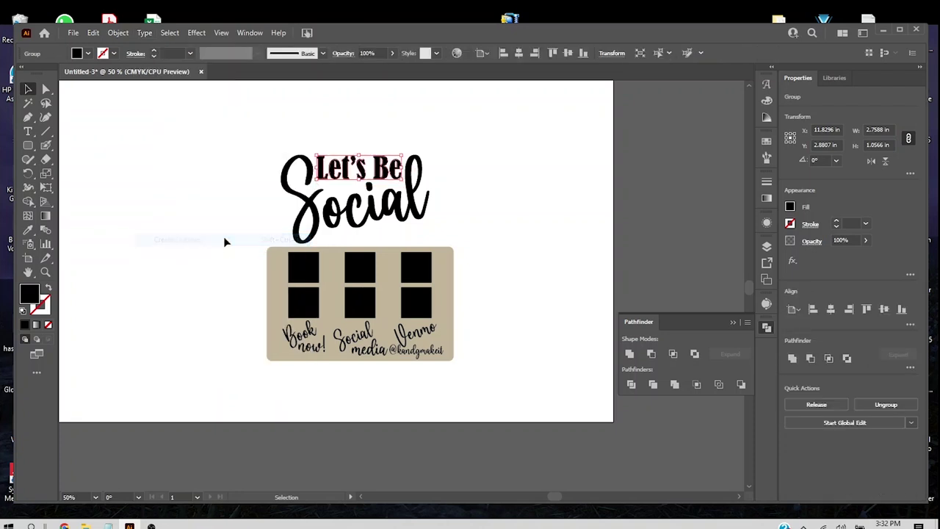
left_click(704, 291)
left_click_drag(469, 230, 270, 135)
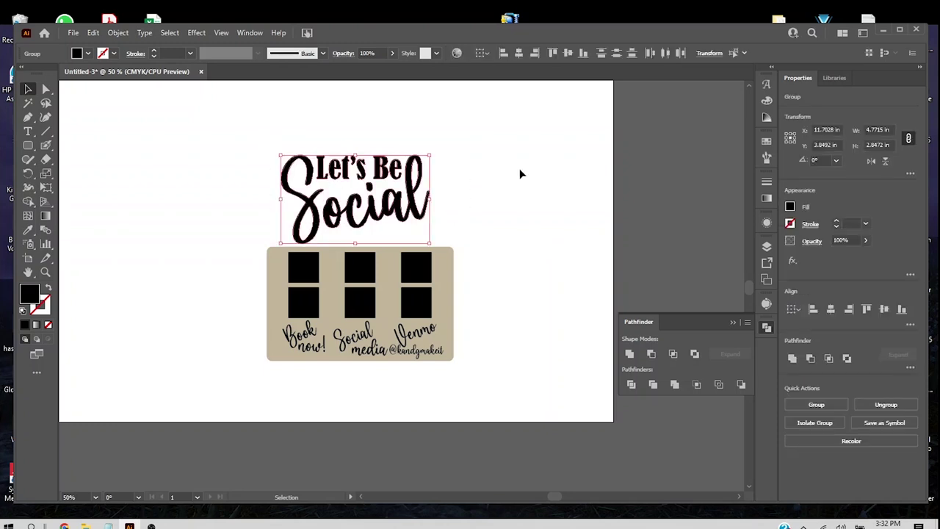
key("ctrl+g")
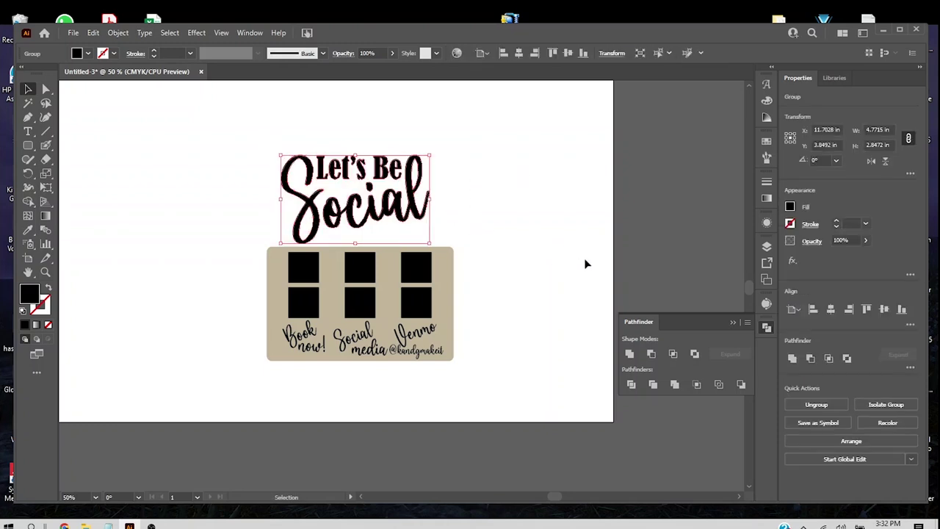
Step: Duplicate the 'Let's Be Social' title group in the Layers panel
left_click(767, 247)
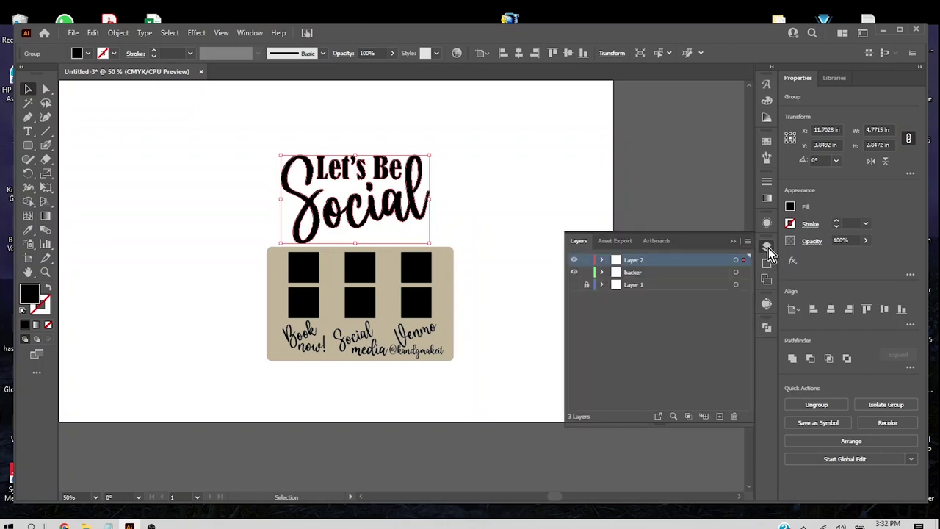
left_click(602, 260)
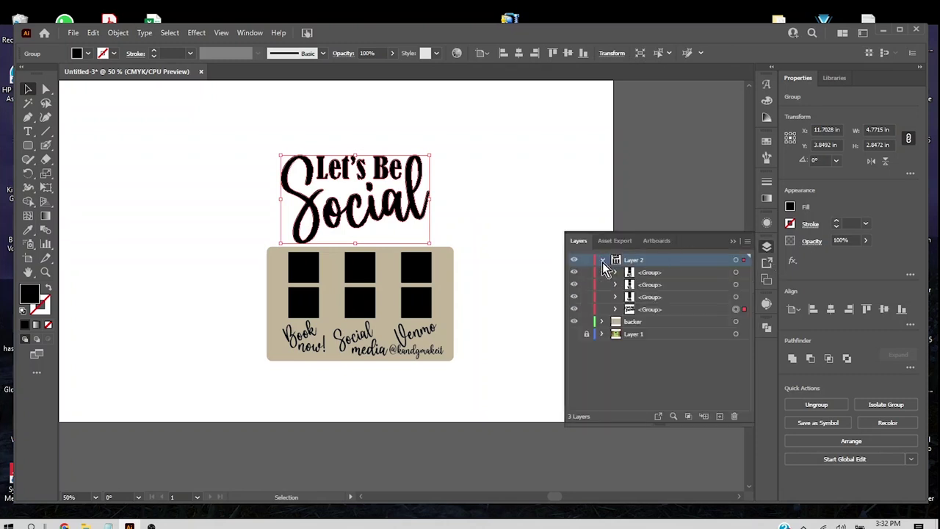
left_click(706, 310)
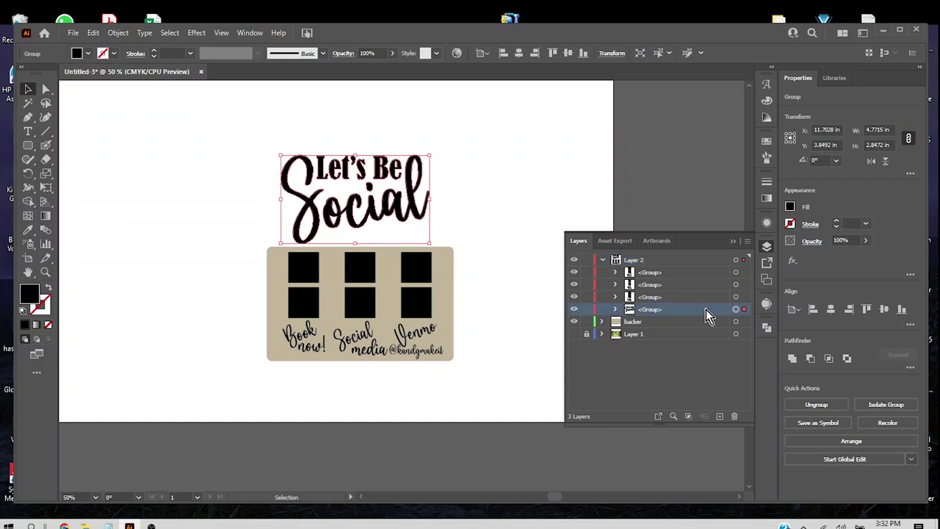
left_click(748, 241)
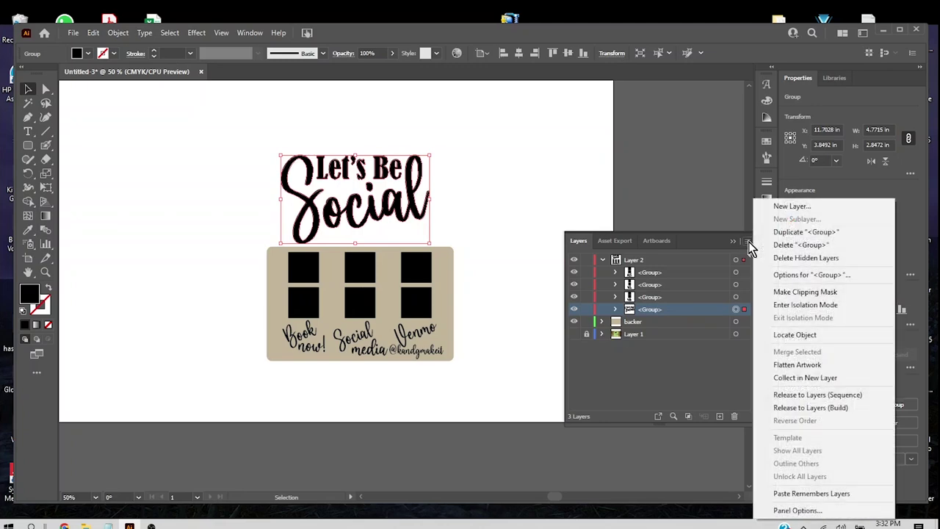
left_click(792, 234)
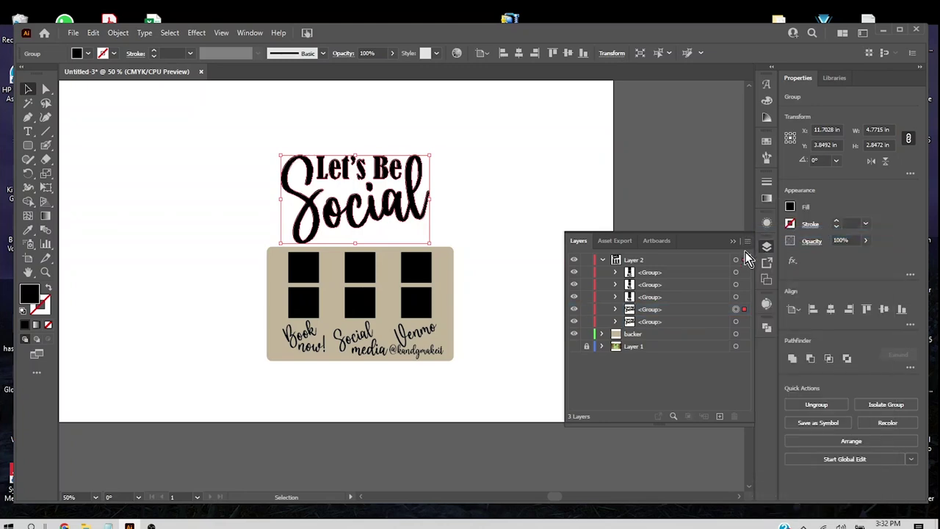
left_click(671, 310)
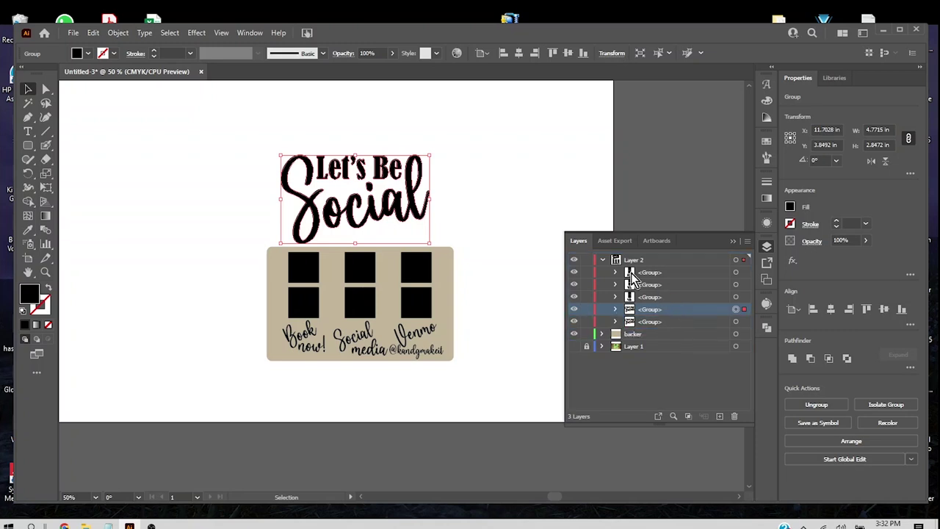
Step: Move the duplicated title group from Layer 2 into the backer layer
left_click(603, 260)
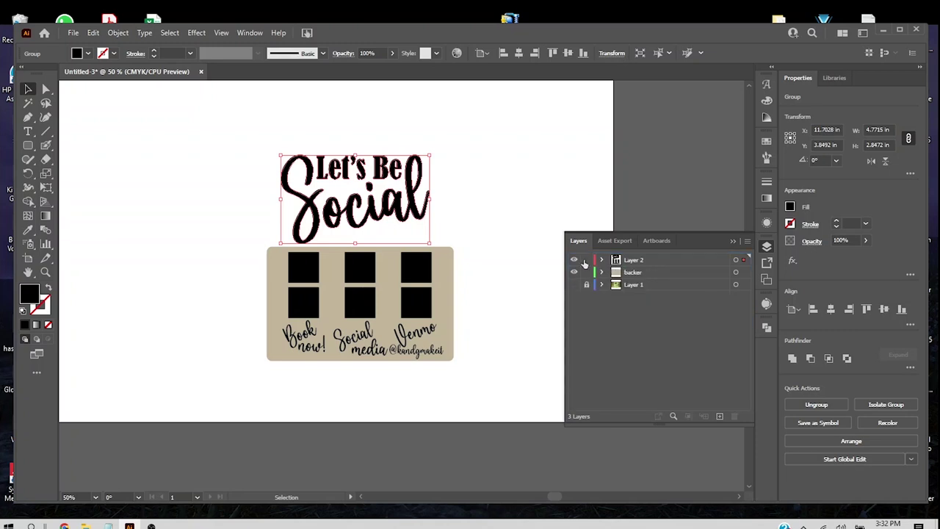
left_click(586, 260)
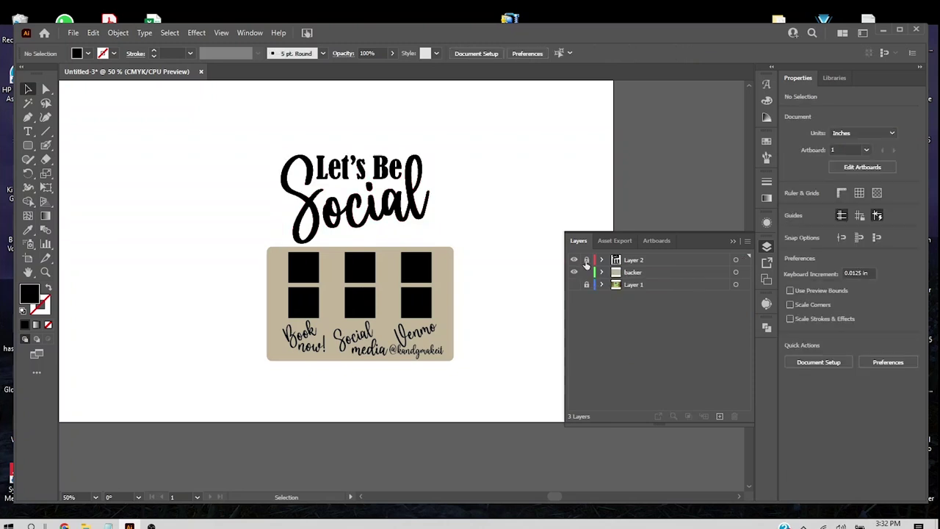
left_click(602, 272)
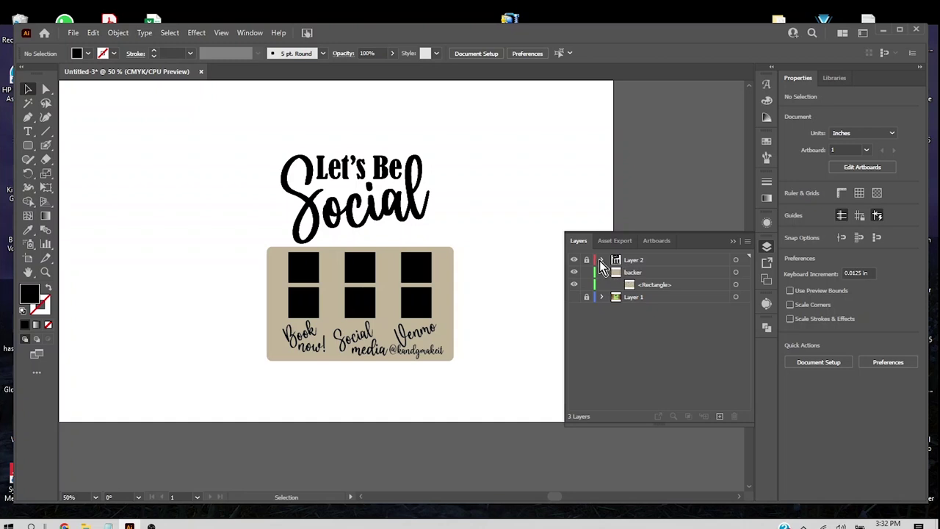
left_click(602, 260)
left_click(586, 260)
left_click(668, 334)
left_click_drag(668, 338, 666, 340)
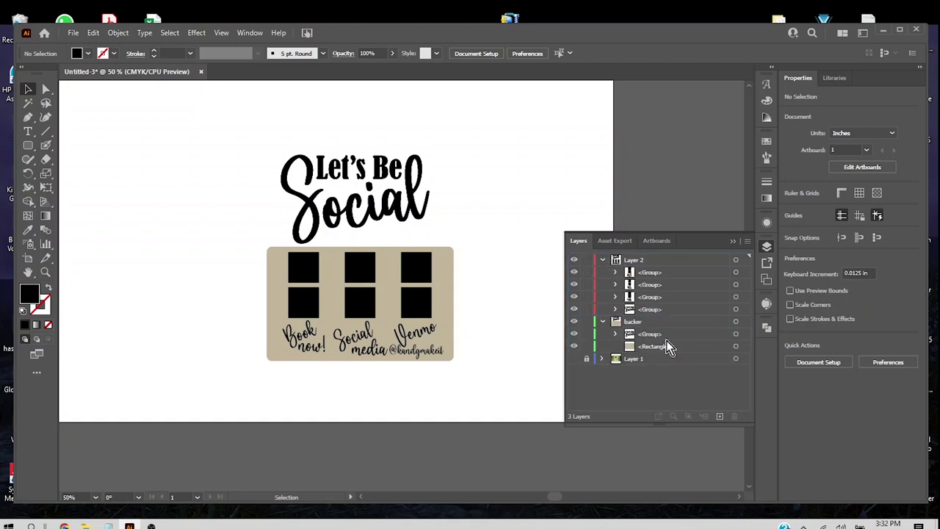
Step: Check the backer by toggling Layer 2's visibility, then lock Layer 2
left_click(603, 261)
left_click(574, 260)
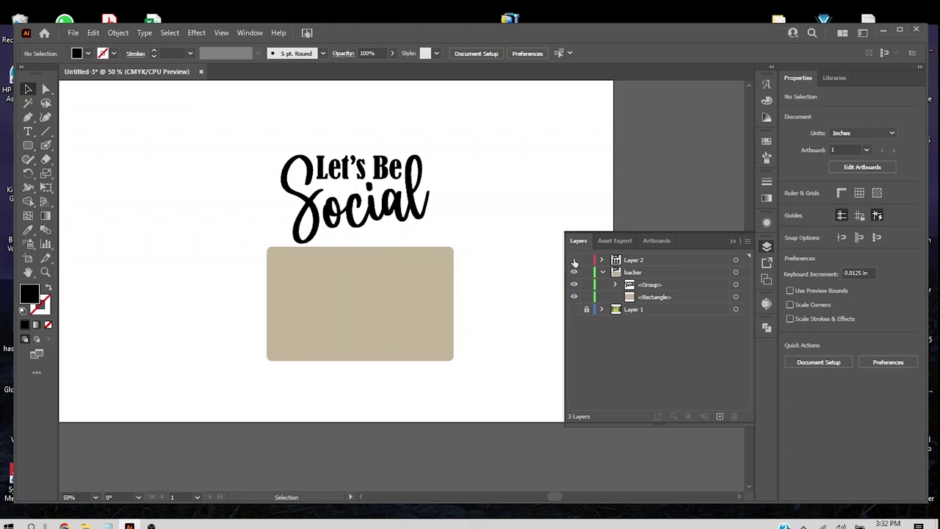
left_click(574, 260)
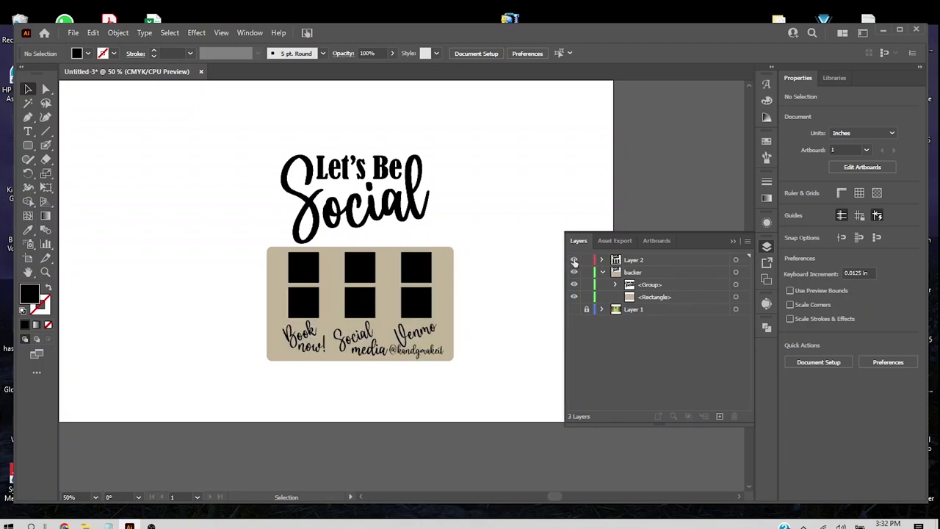
left_click(587, 260)
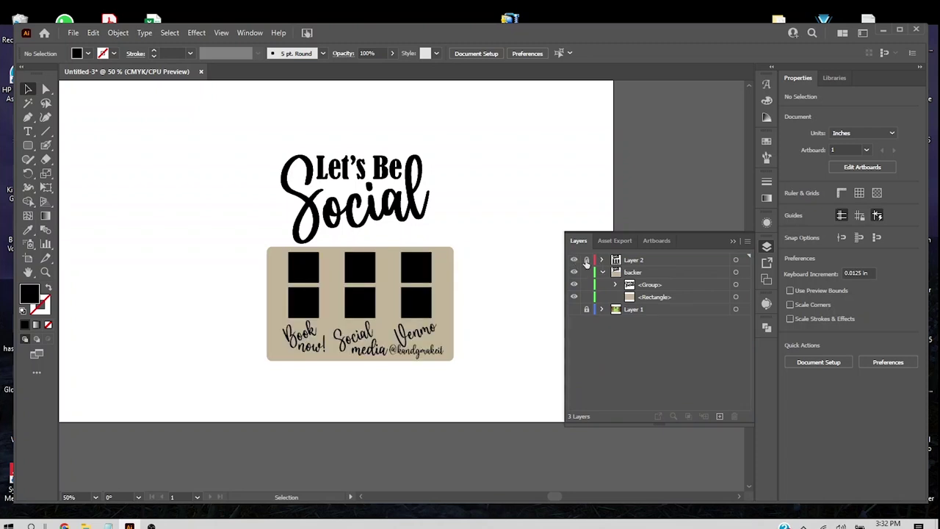
left_click(665, 286)
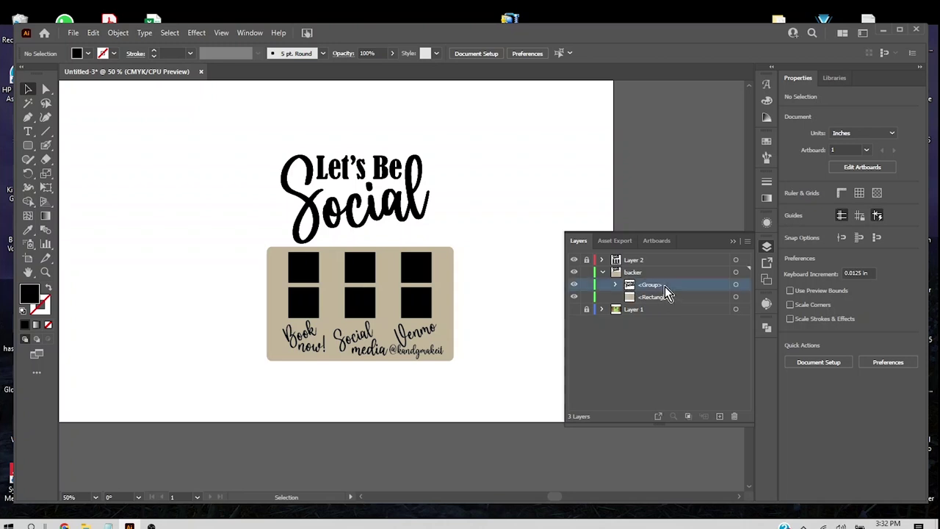
Step: Give the backer copy of the title a tan stroke
left_click(736, 286)
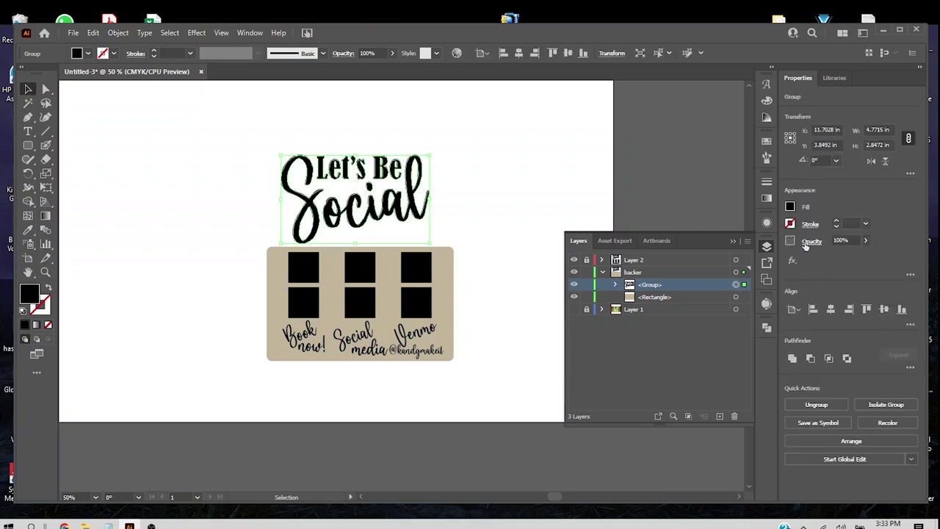
left_click(790, 223)
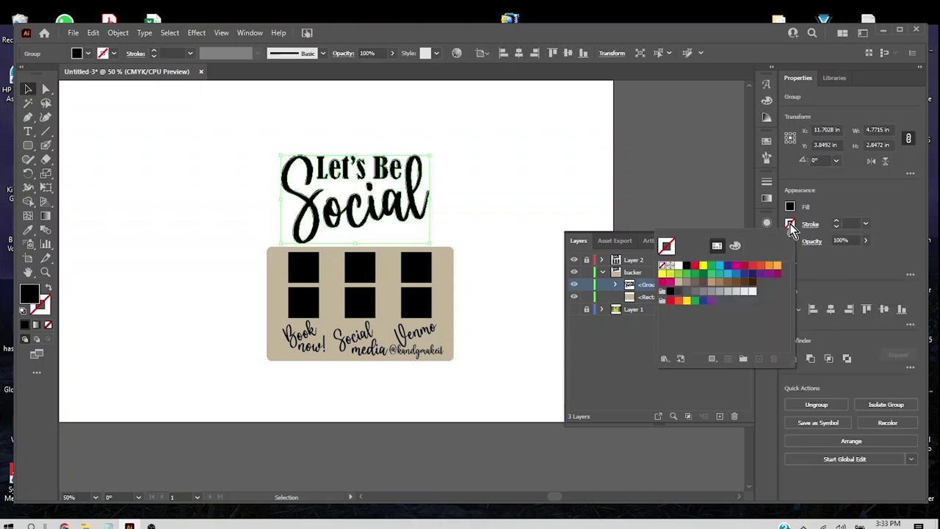
left_click(678, 284)
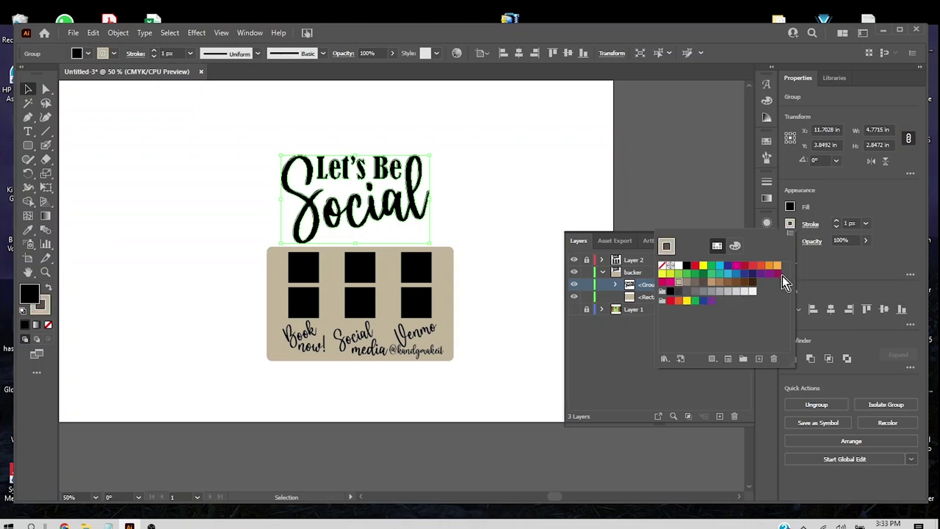
Step: Set the stroke weight to 40 px after trying 20 and 30 px
left_click(866, 224)
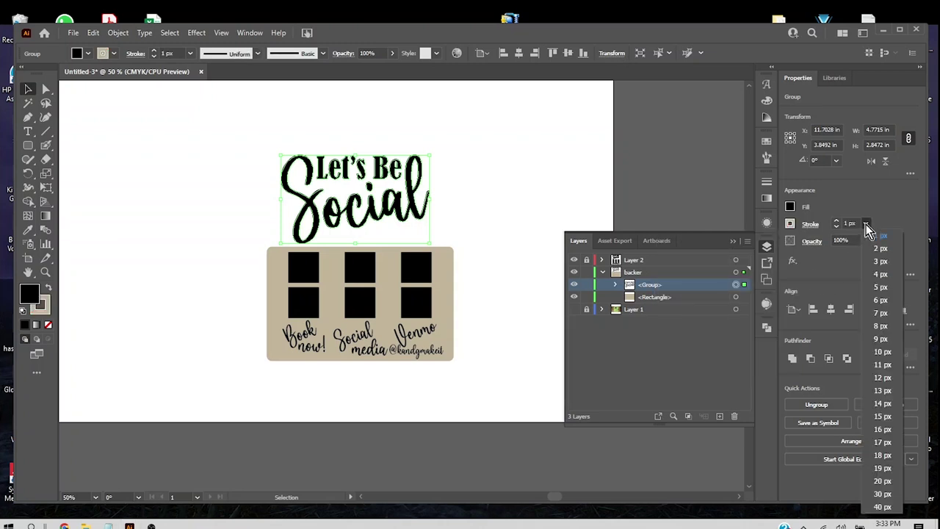
left_click(882, 481)
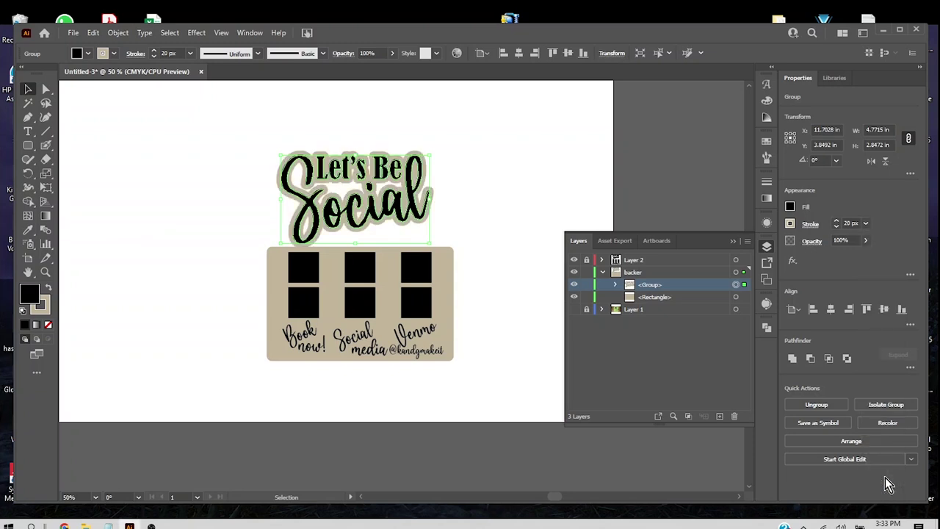
left_click(868, 224)
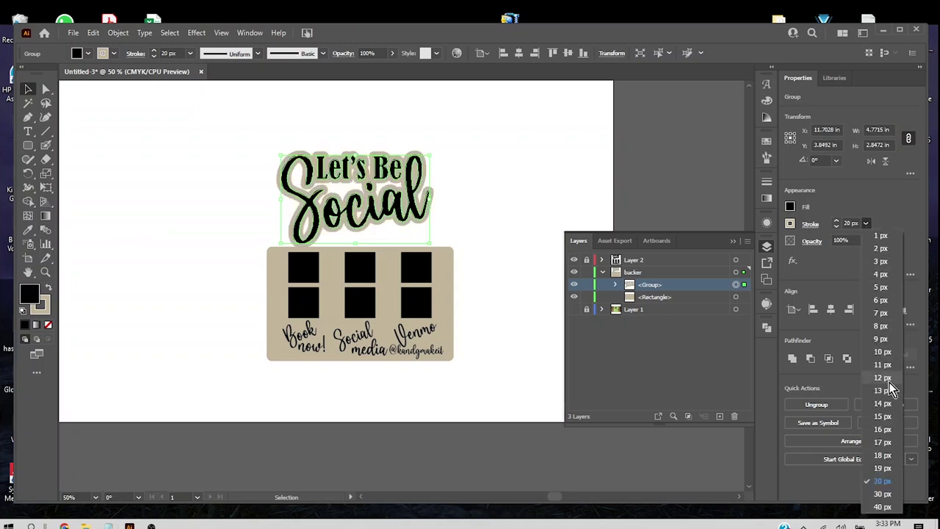
left_click(887, 493)
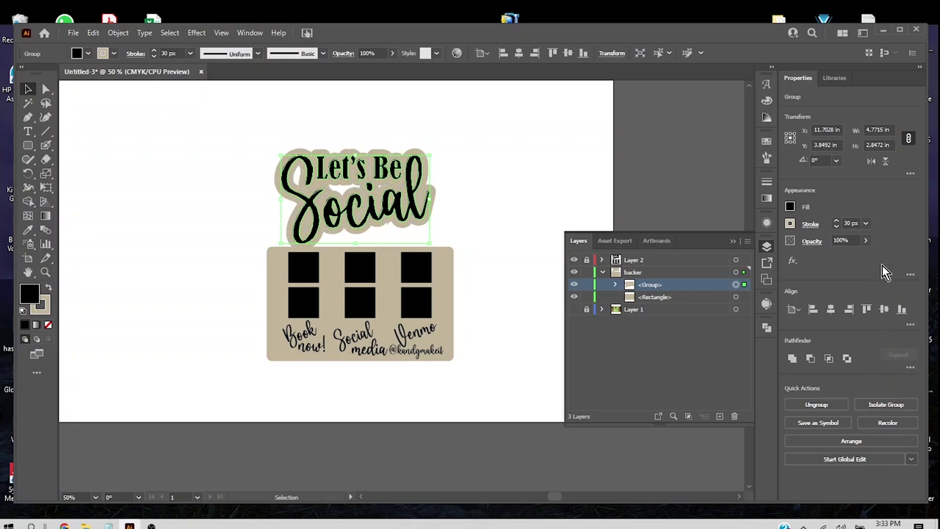
left_click(867, 224)
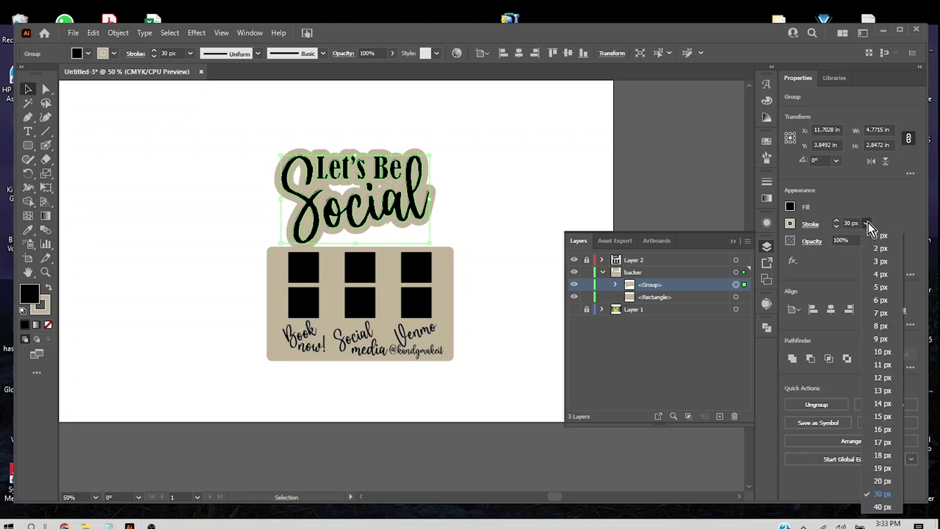
left_click(890, 511)
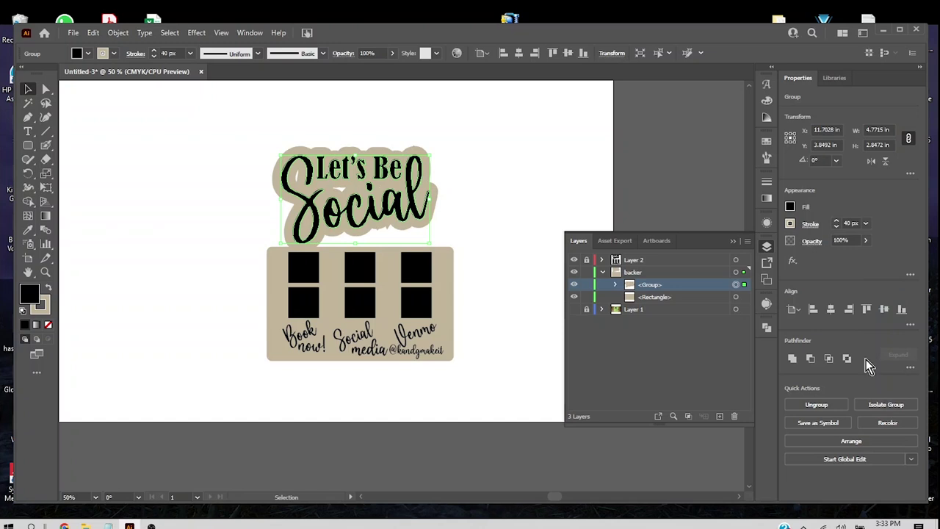
left_click(837, 221)
left_click(837, 220)
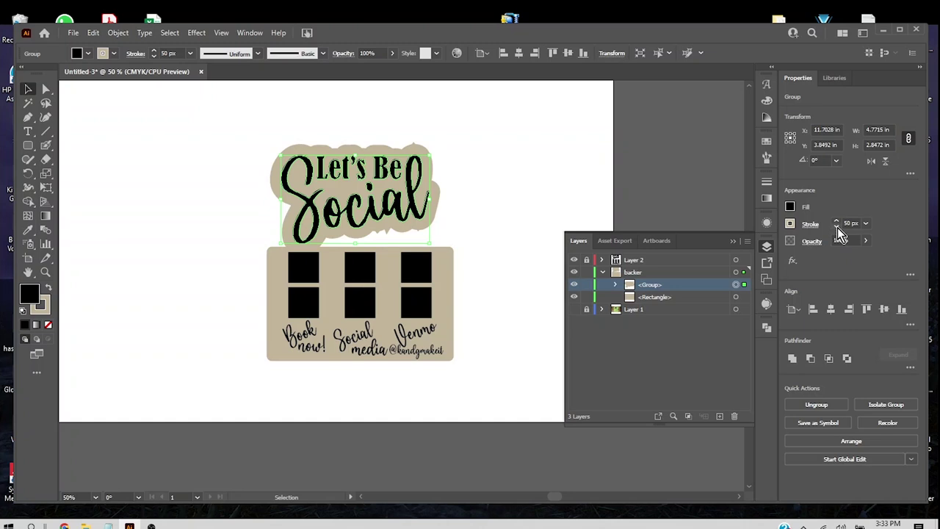
left_click(866, 223)
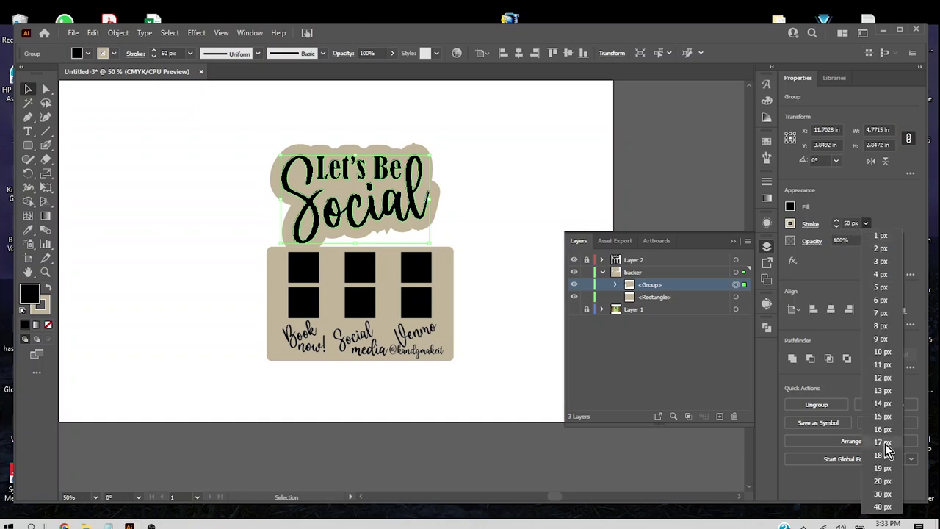
left_click(884, 506)
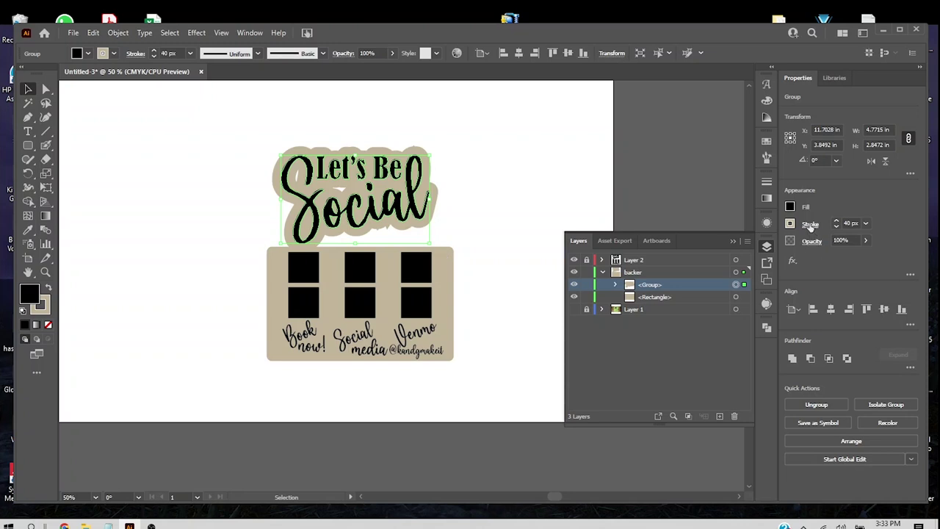
Step: Set the lettering group's tan stroke corners to Round Join, then reselect the group with Layers showing
left_click(811, 226)
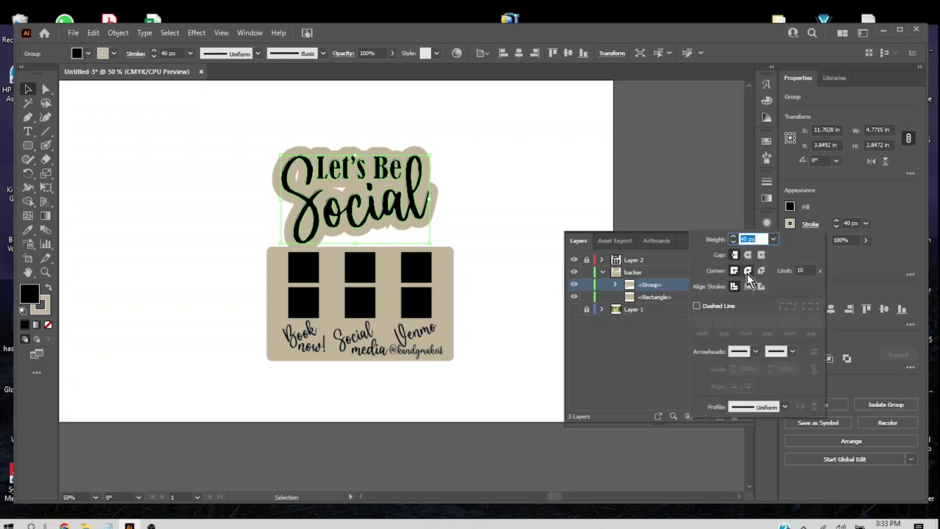
left_click(747, 272)
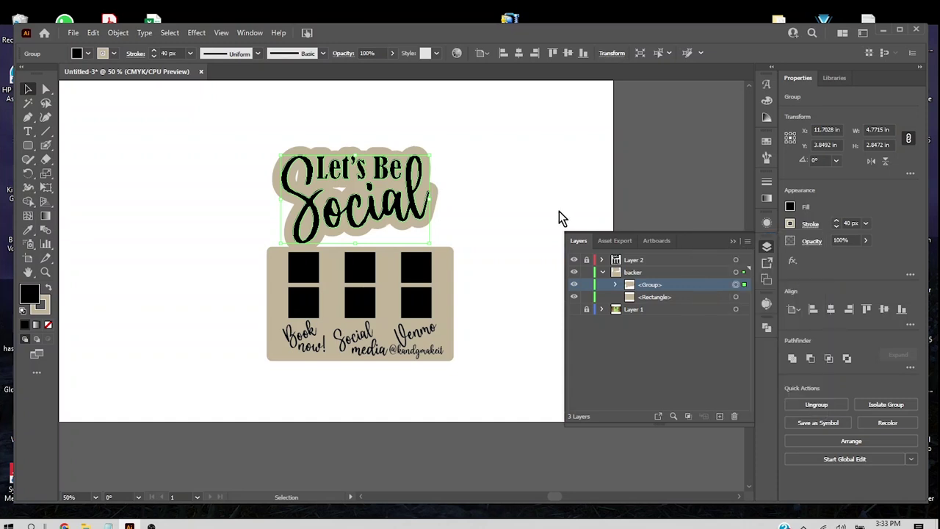
left_click(558, 216)
left_click(767, 247)
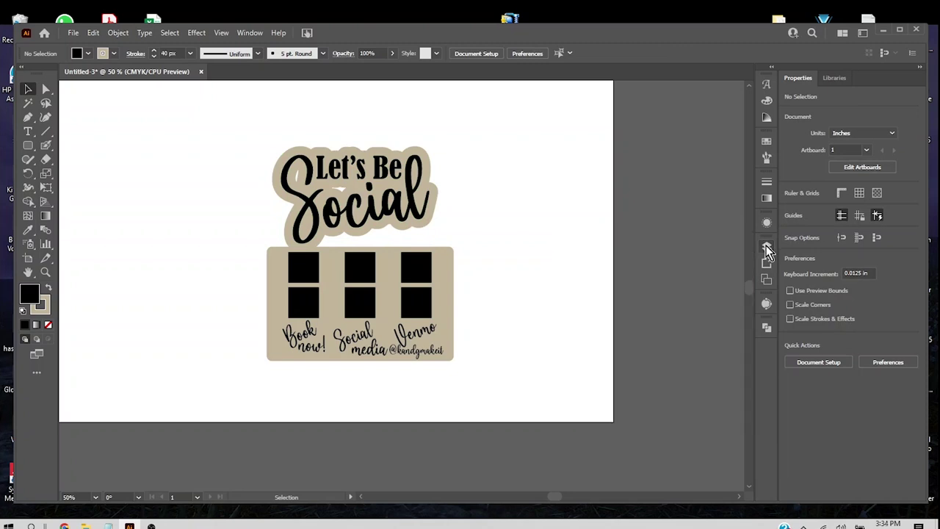
left_click(413, 198)
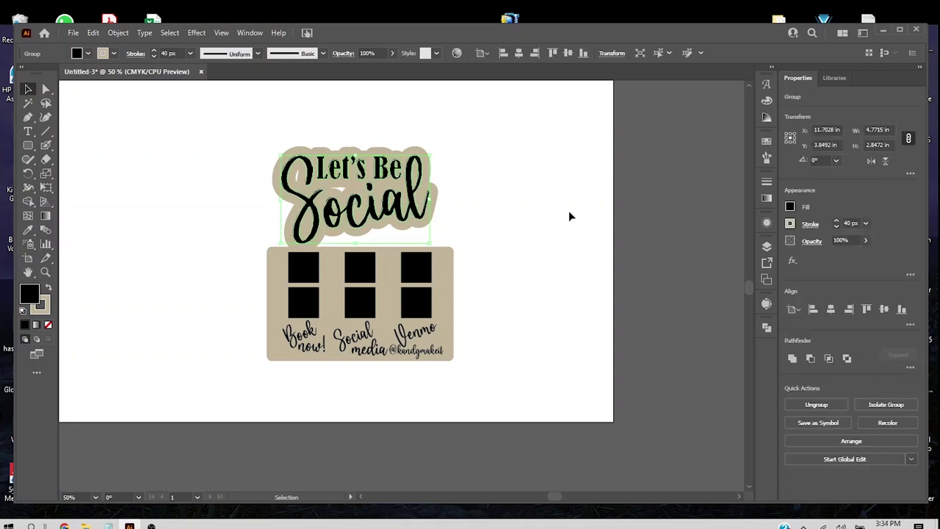
left_click(768, 248)
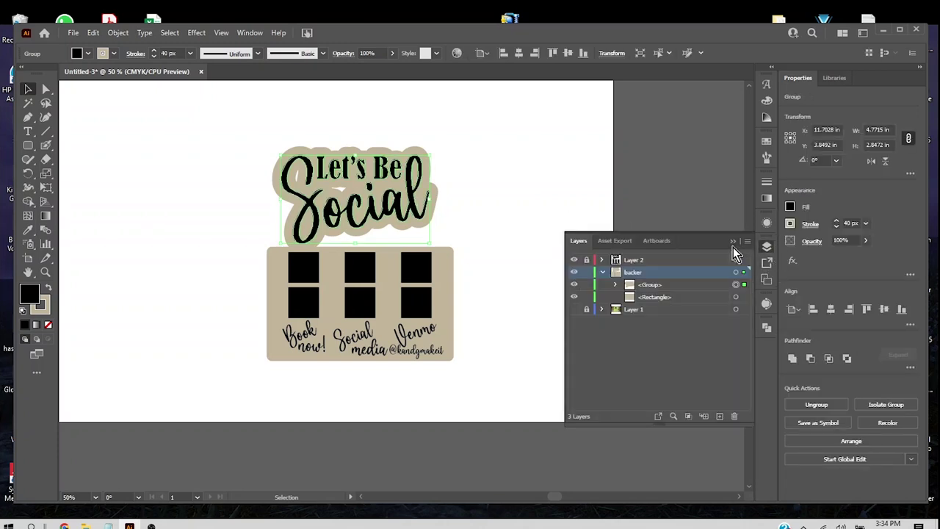
Step: Hide Layer 2 and convert the tan lettering outline's stroke to filled shapes with Outline Stroke
left_click(575, 261)
left_click(481, 229)
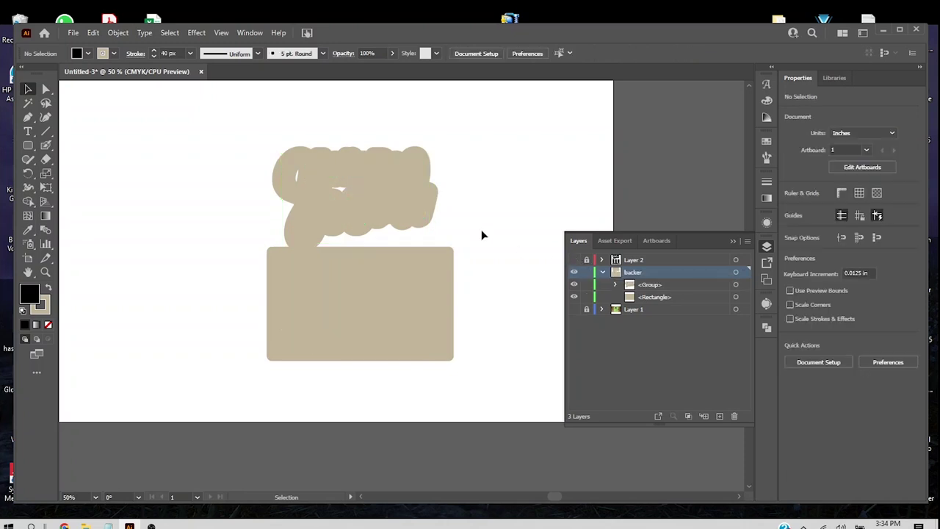
left_click(387, 195)
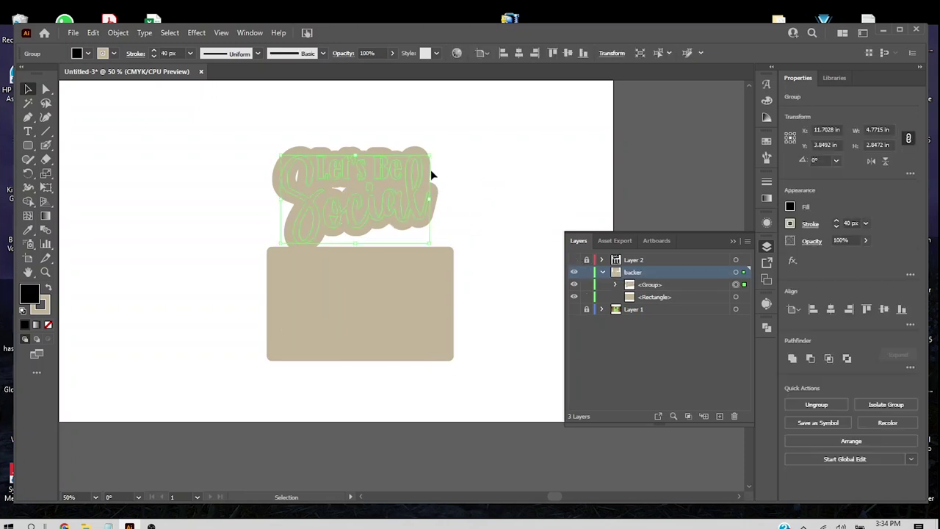
left_click(118, 33)
mouse_move(183, 312)
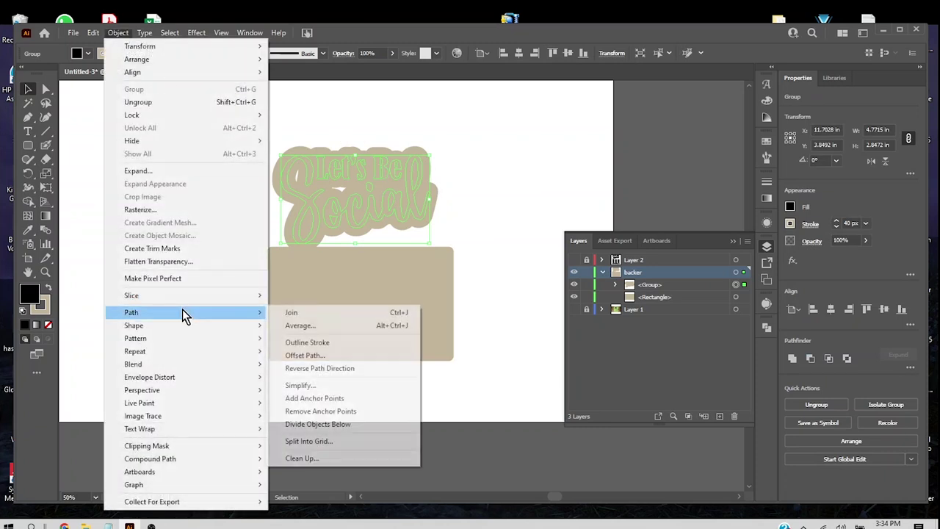
left_click(370, 345)
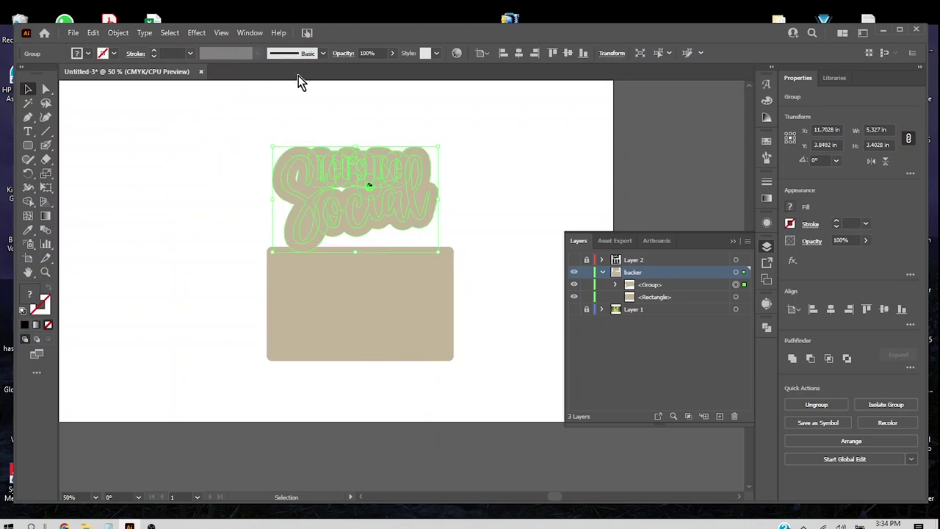
Step: In the Pathfinder panel, Unite the outline pieces, Release the compound path, then Unite again
left_click(254, 34)
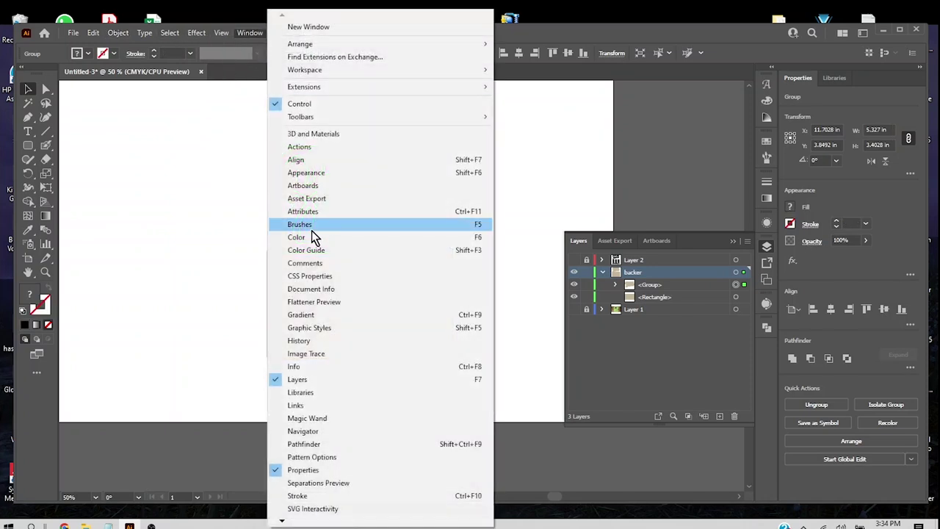
left_click(326, 444)
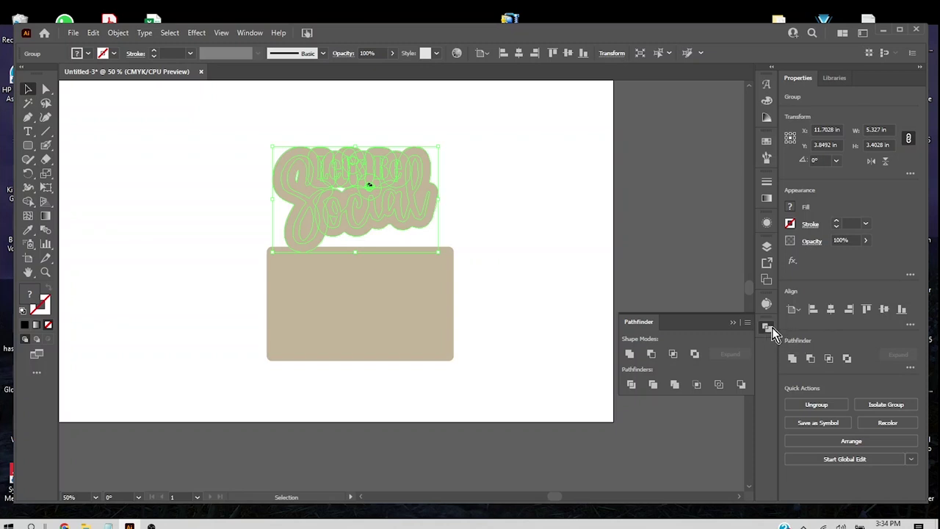
left_click(630, 355)
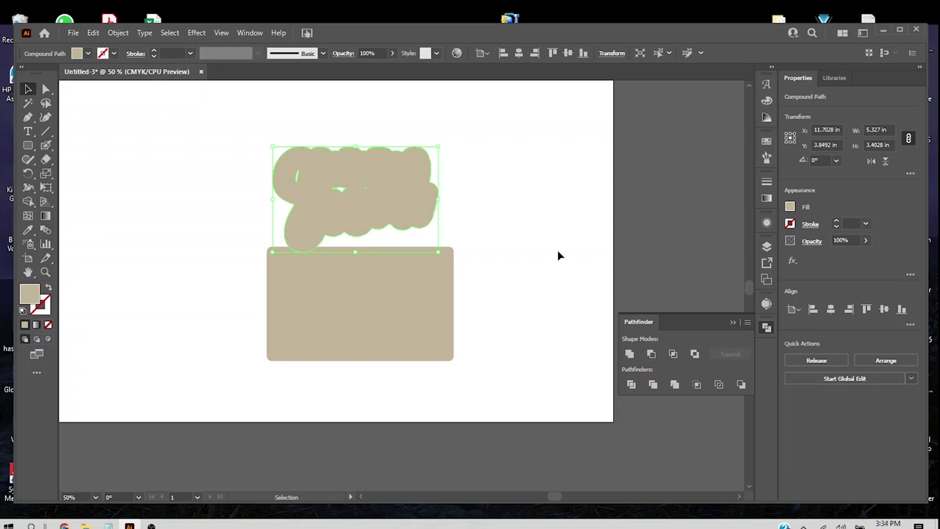
left_click(814, 362)
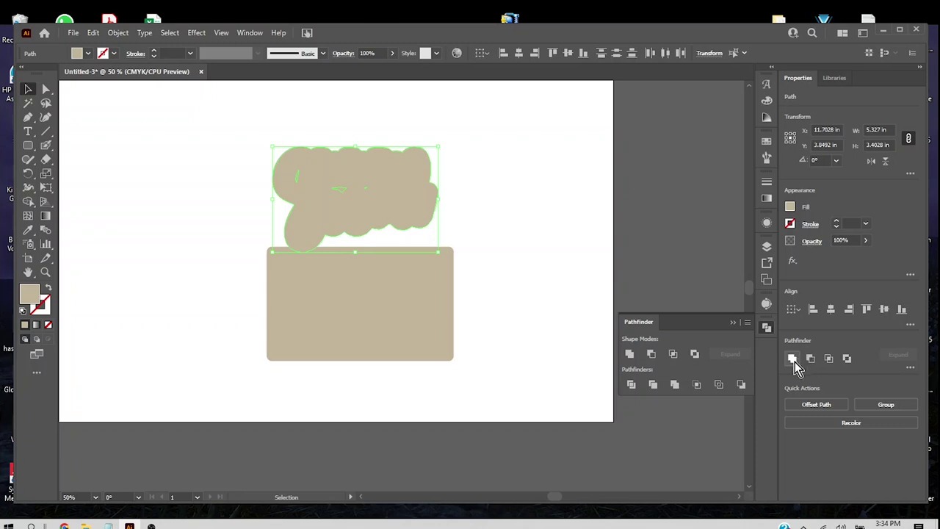
left_click(794, 359)
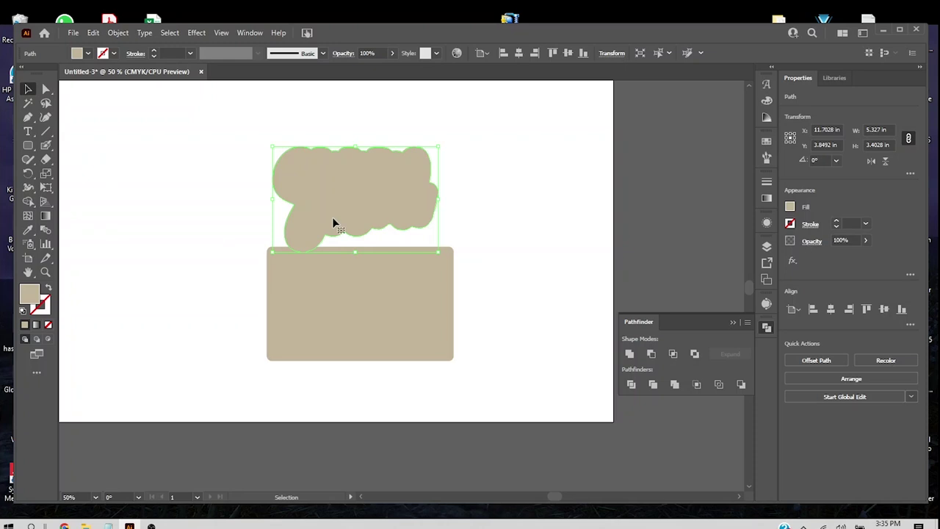
Step: Unite the tan lettering shape with the rectangle, undo an accidental move, and reselect the backer
left_click(438, 296)
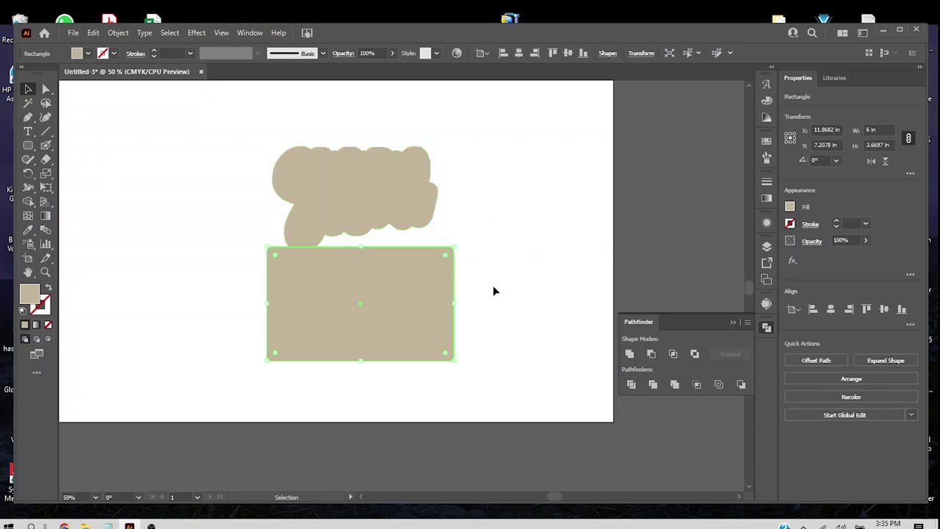
left_click_drag(476, 314, 329, 153)
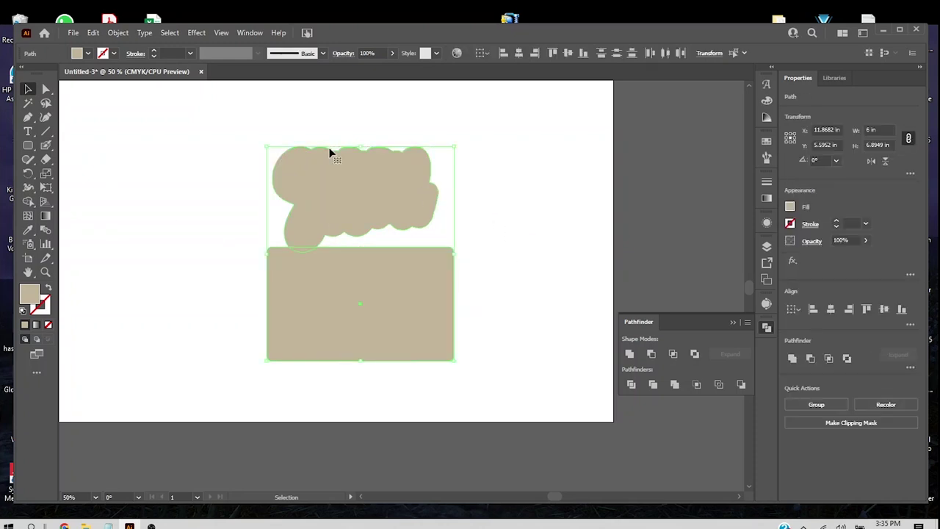
left_click(795, 360)
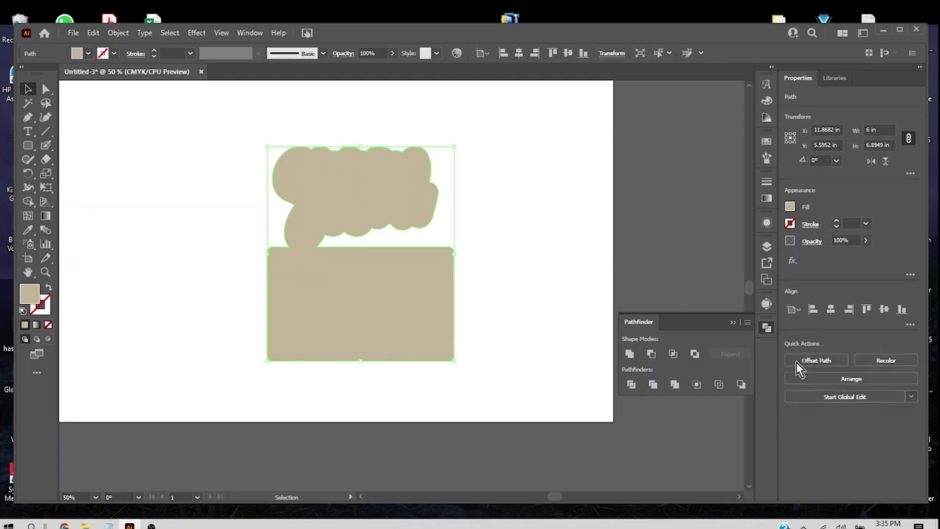
left_click(480, 203)
left_click_drag(379, 207, 429, 168)
key("a")
key("ctrl+z")
left_click(471, 220)
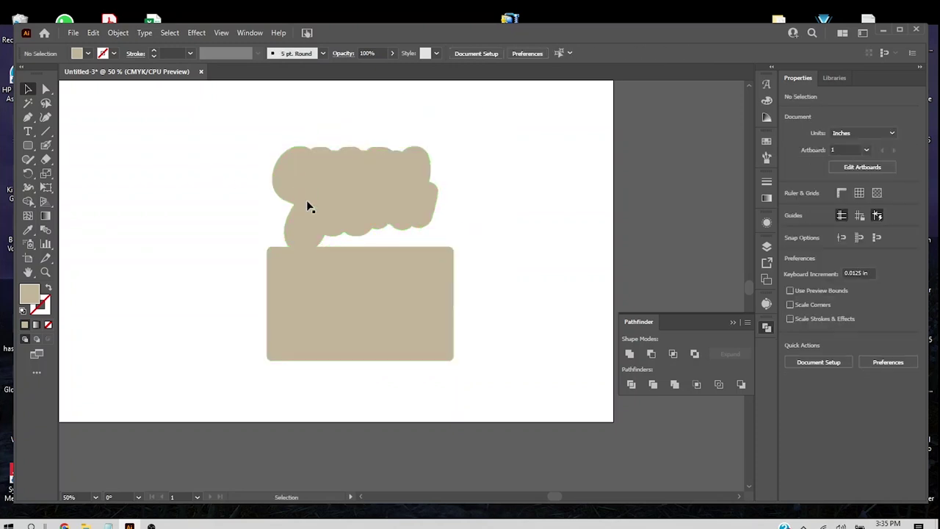
left_click(360, 195)
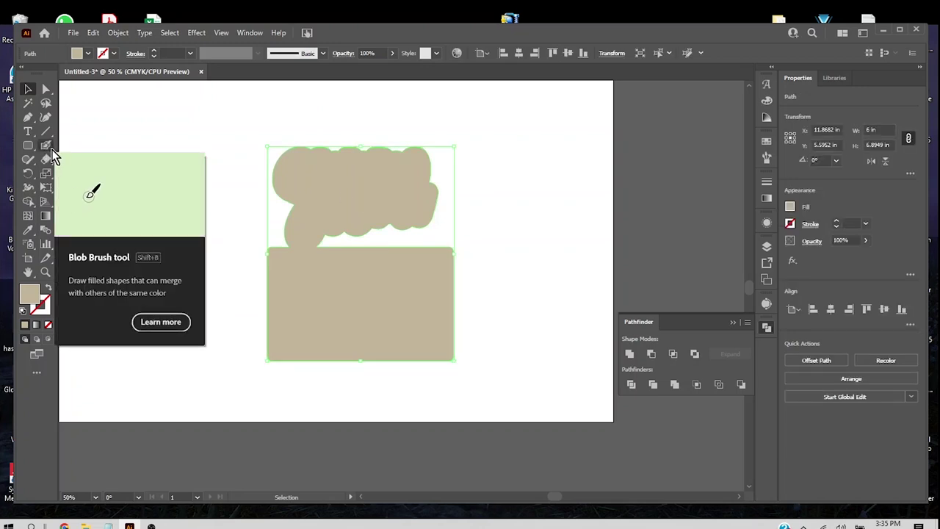
Step: Paint over the gaps at the backer's lower right and lower left with the Blob Brush Tool
left_click_drag(50, 148, 94, 151)
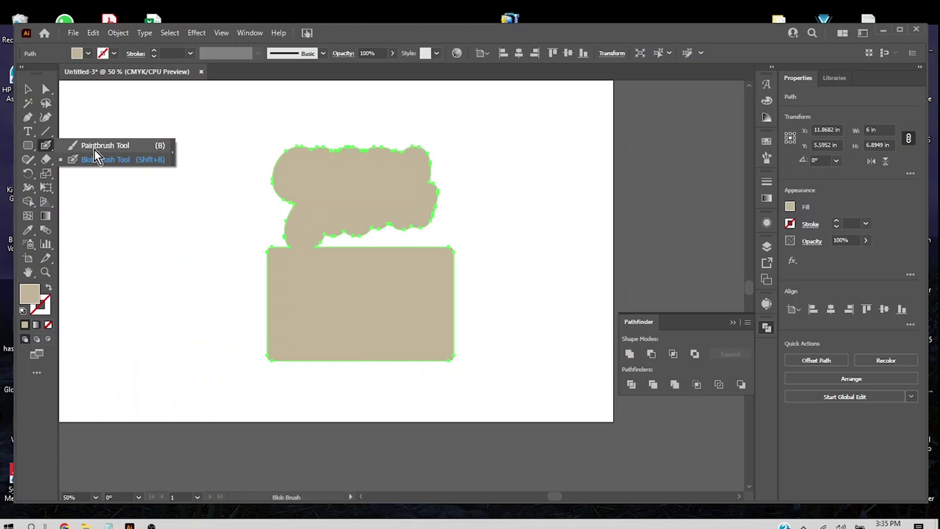
left_click(144, 161)
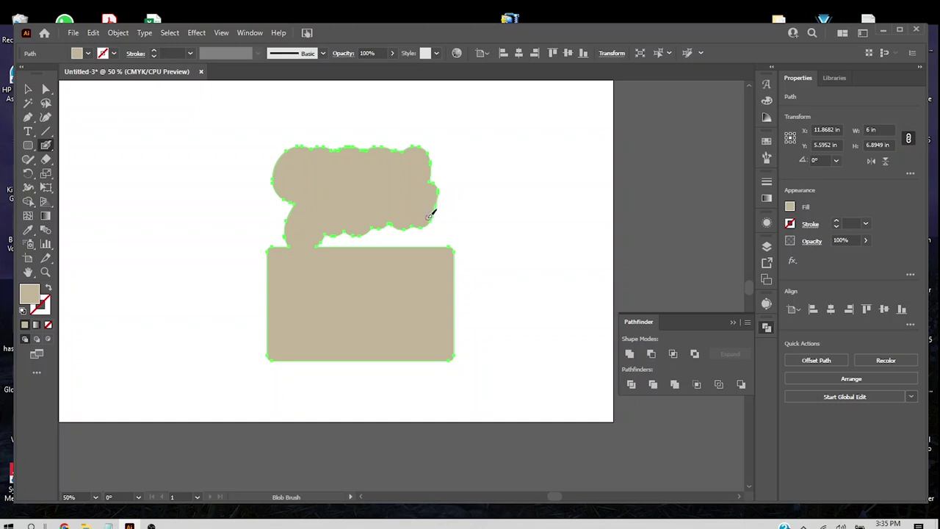
left_click_drag(432, 215, 448, 247)
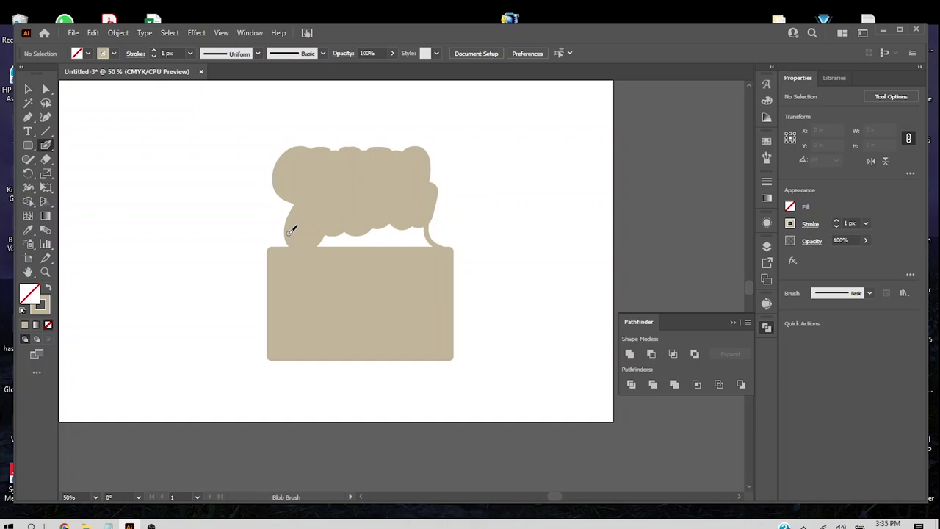
left_click_drag(293, 232, 289, 244)
key("ctrl")
left_click(27, 91)
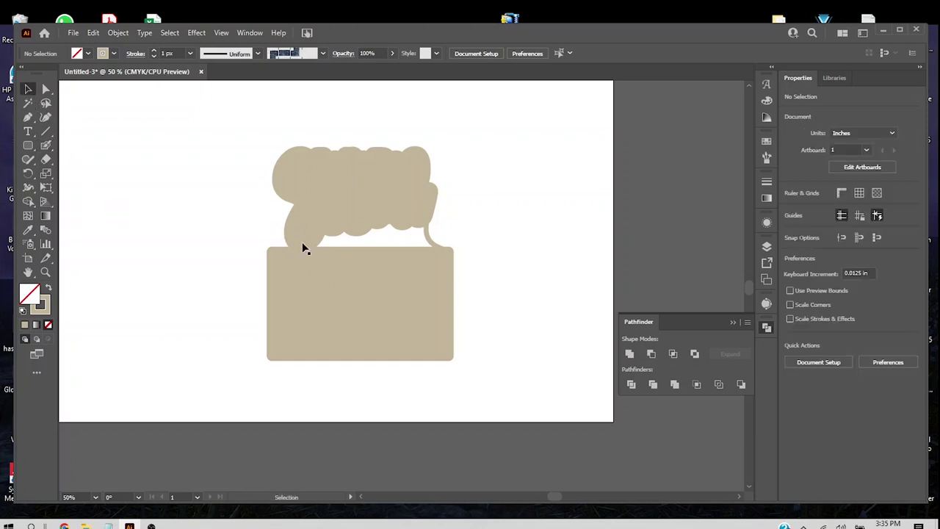
Step: Release the painted backer's compound path and Unite it into one solid path
left_click(401, 207)
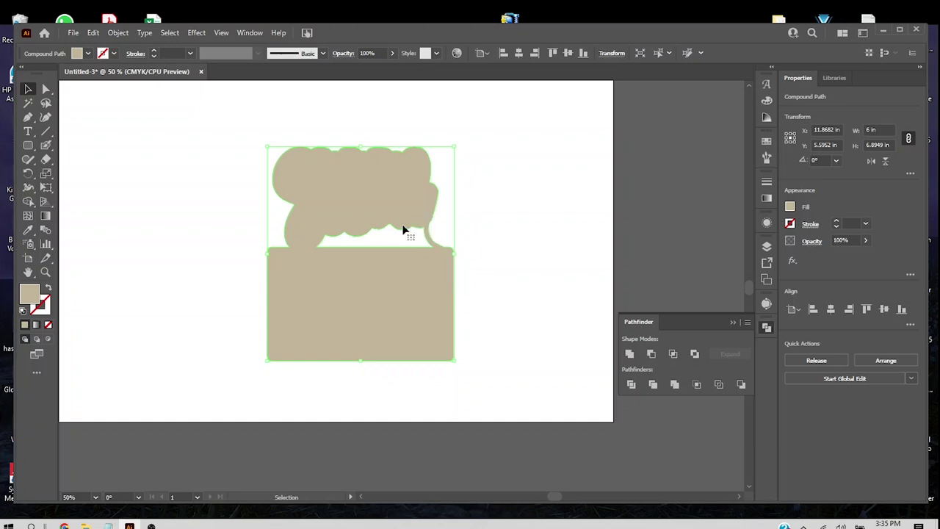
left_click(801, 356)
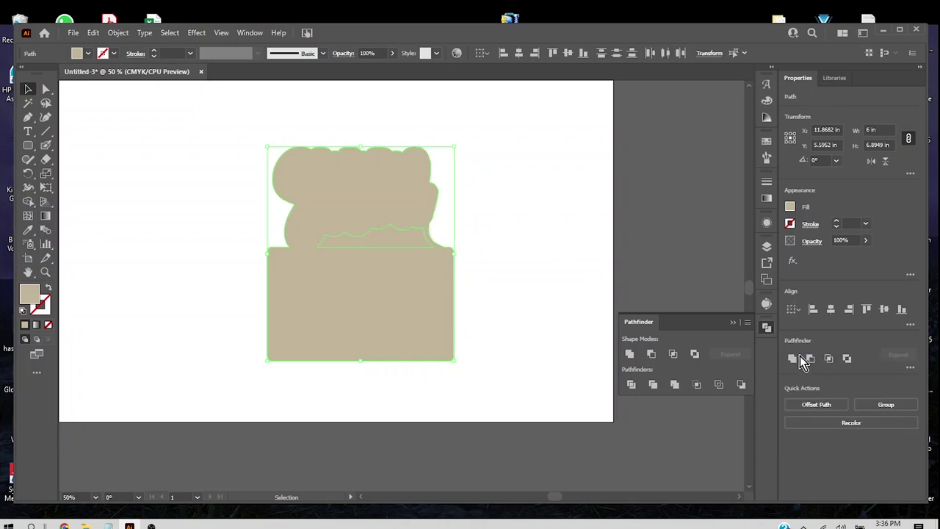
left_click(793, 358)
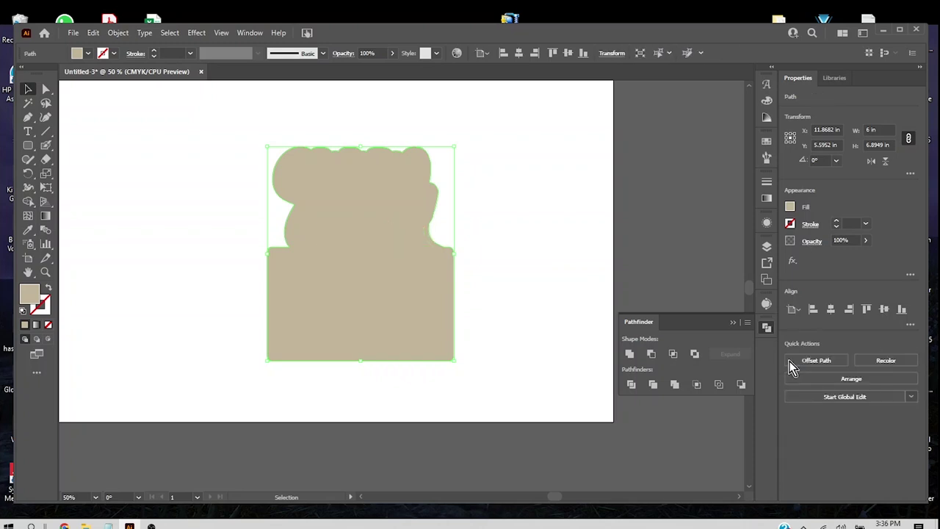
left_click(480, 259)
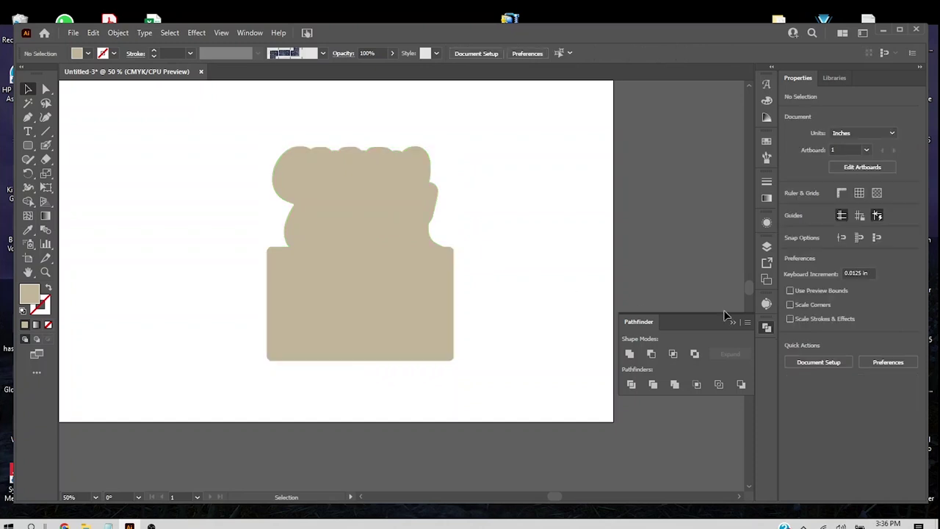
left_click(767, 247)
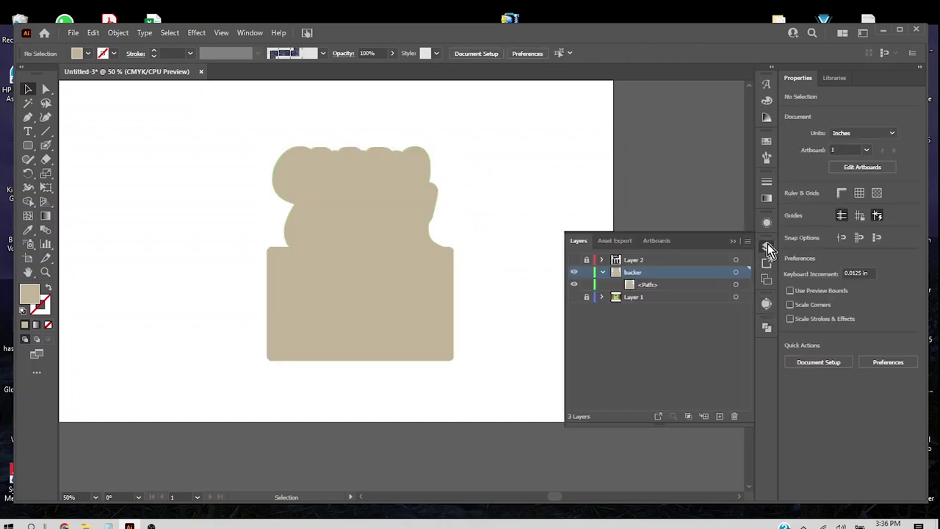
Step: Show the lettering and icons layer again and ungroup the Venmo, Social media and Book now! columns
left_click(574, 260)
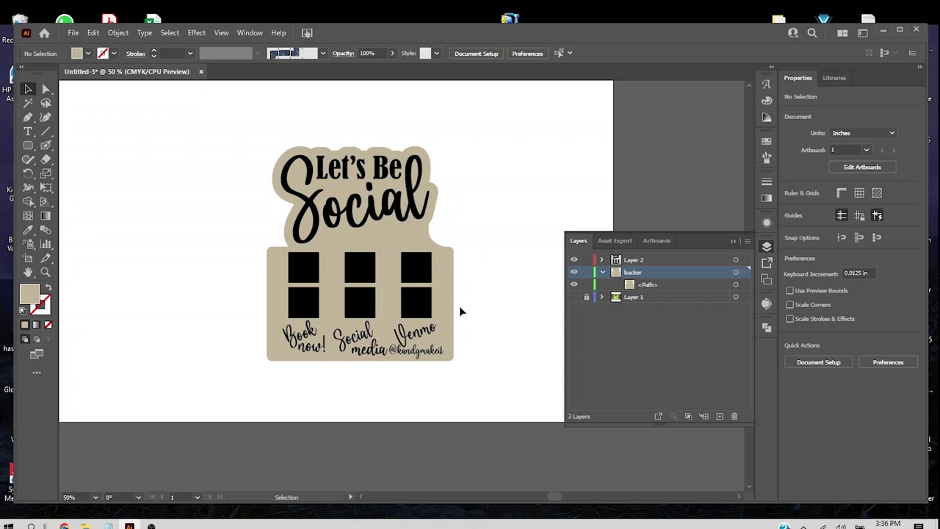
left_click(410, 311)
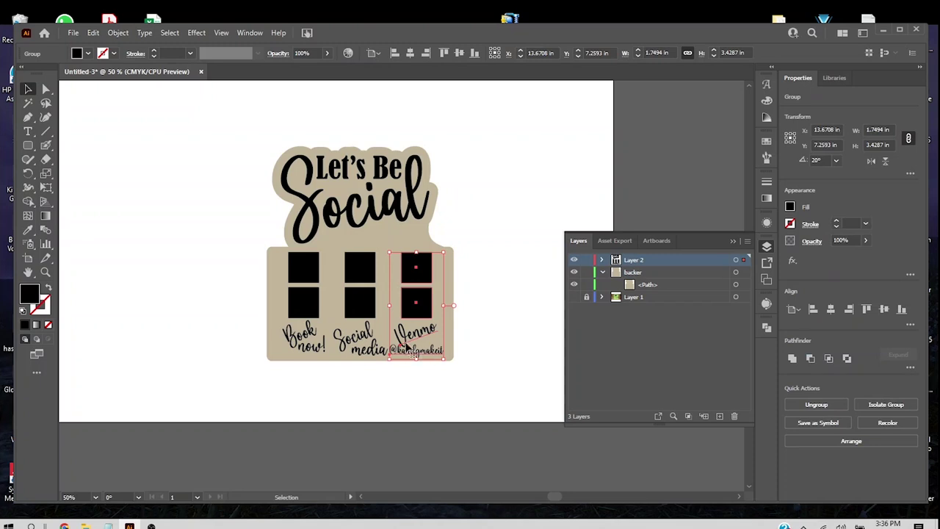
key("ctrl+equal")
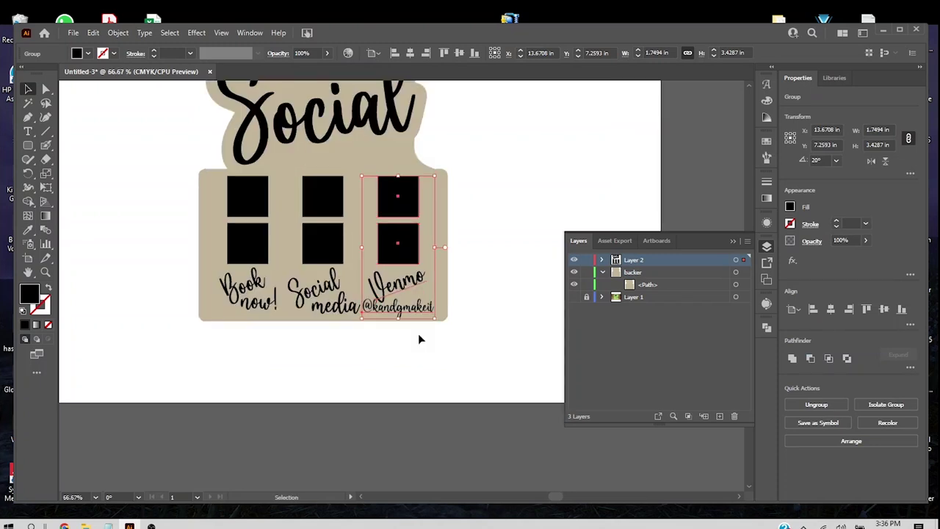
scroll(420, 338, "up", 3)
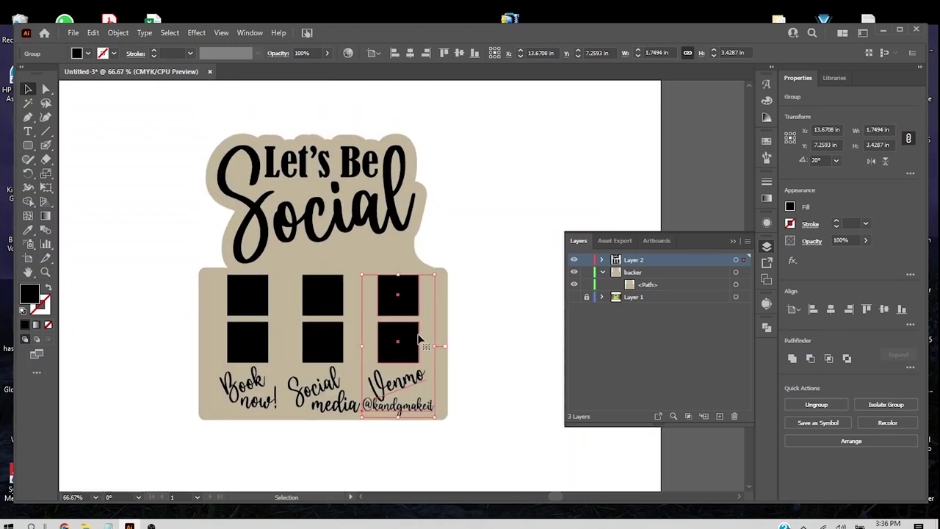
left_click(808, 406)
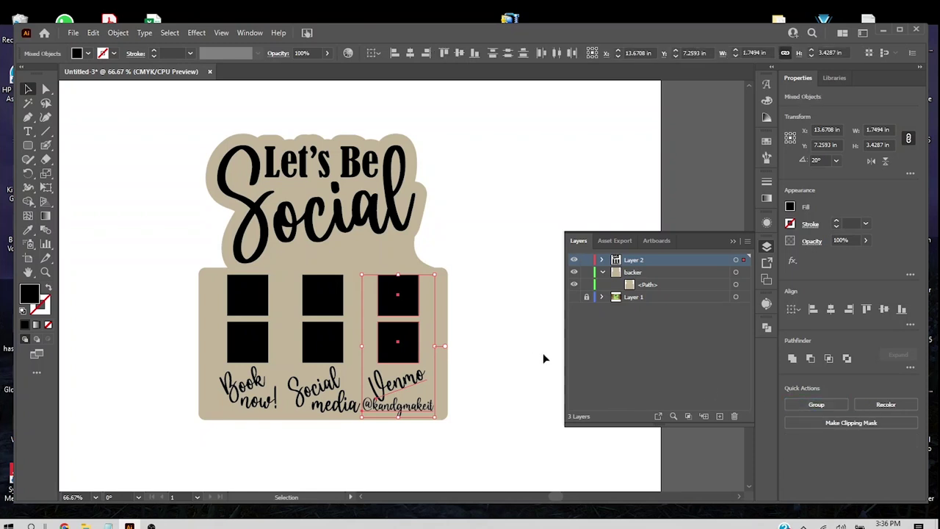
left_click(326, 344)
left_click(813, 408)
left_click(257, 316)
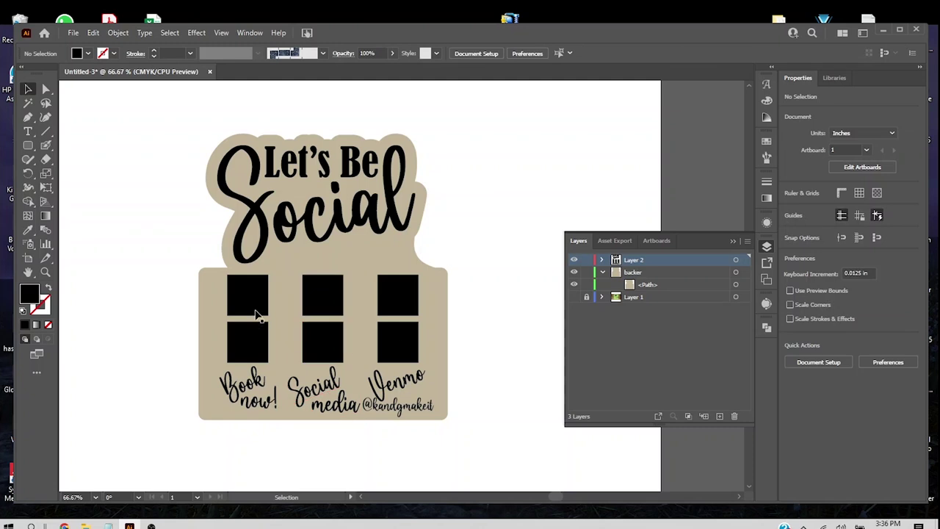
left_click(257, 316)
left_click(798, 409)
left_click(476, 348)
Step: Give the Venmo, Social media and Book now! labels a black stroke
left_click(423, 408)
left_click(332, 394, "shift")
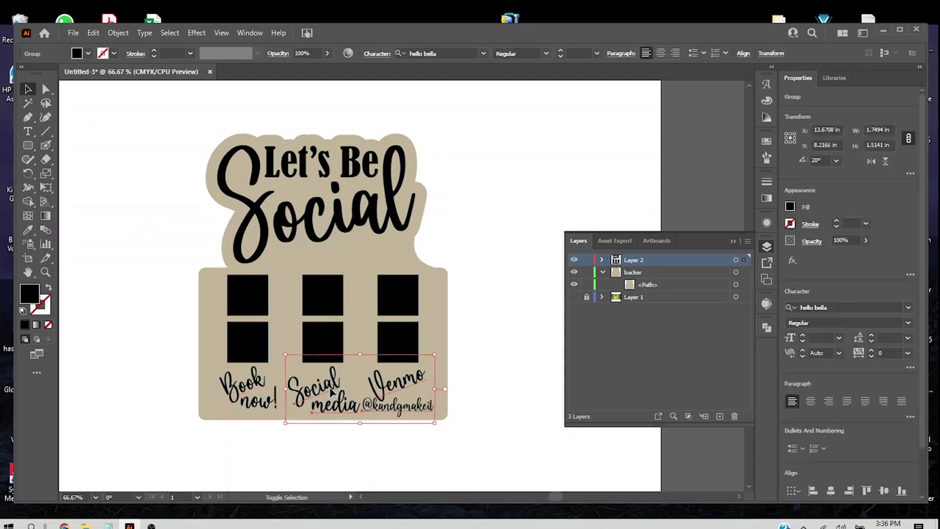
left_click(263, 395, "shift")
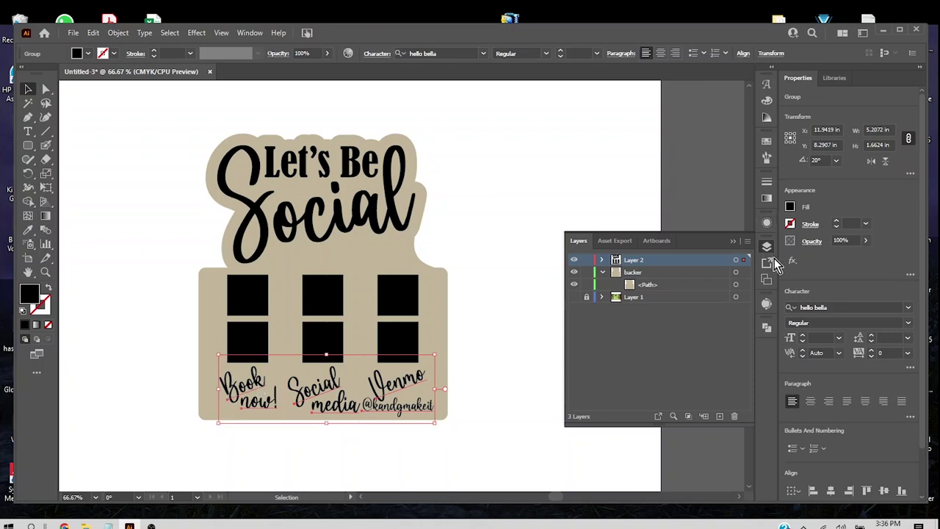
left_click(791, 223)
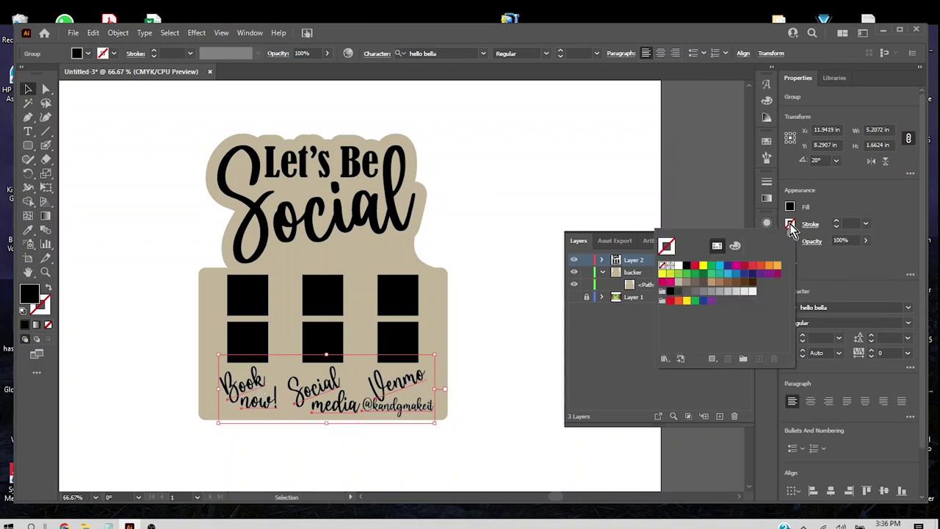
left_click(687, 267)
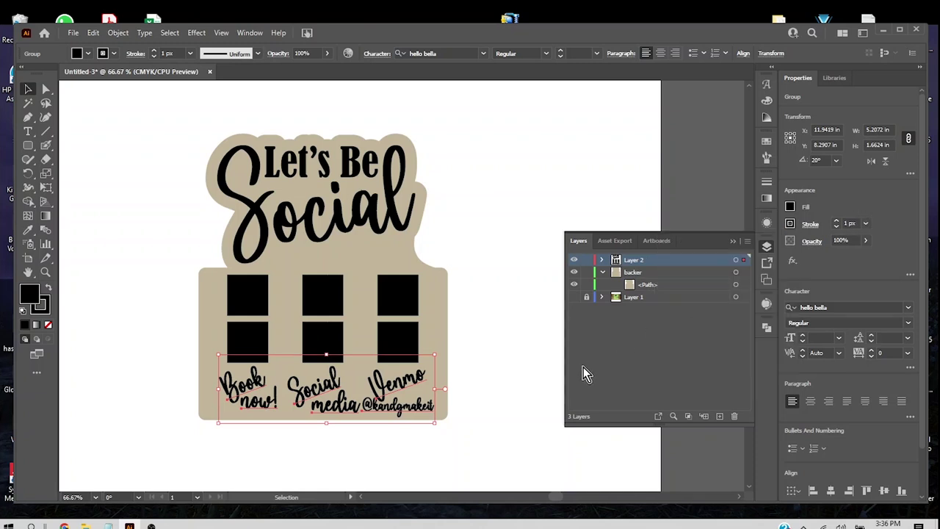
left_click(502, 404)
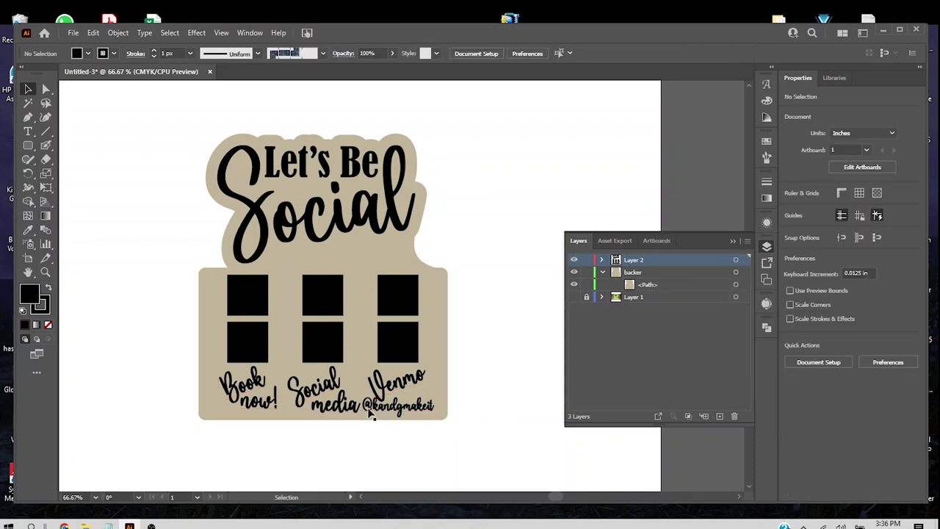
Step: Set the three labels' stroke weight to 1.25 px, after first trying 1.5 px
left_click(397, 413)
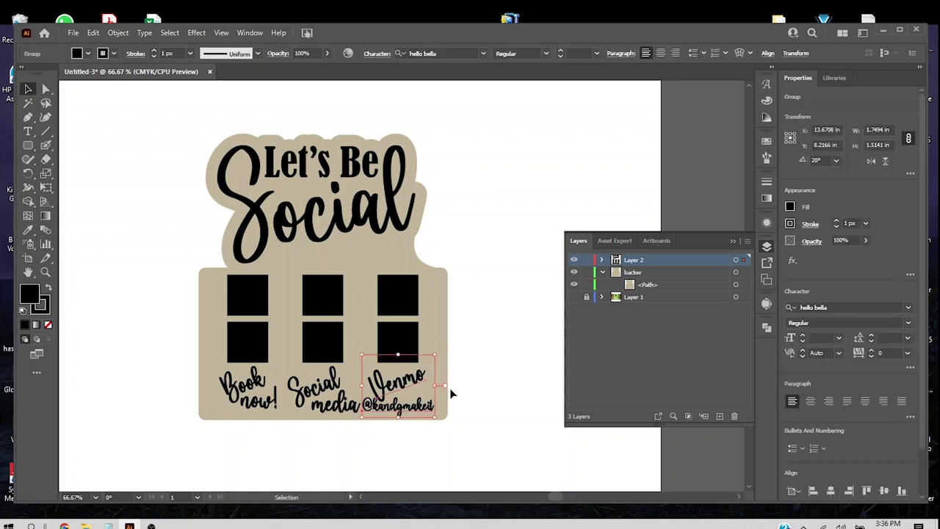
left_click(334, 397, "shift")
left_click(265, 393, "shift")
left_click(850, 224)
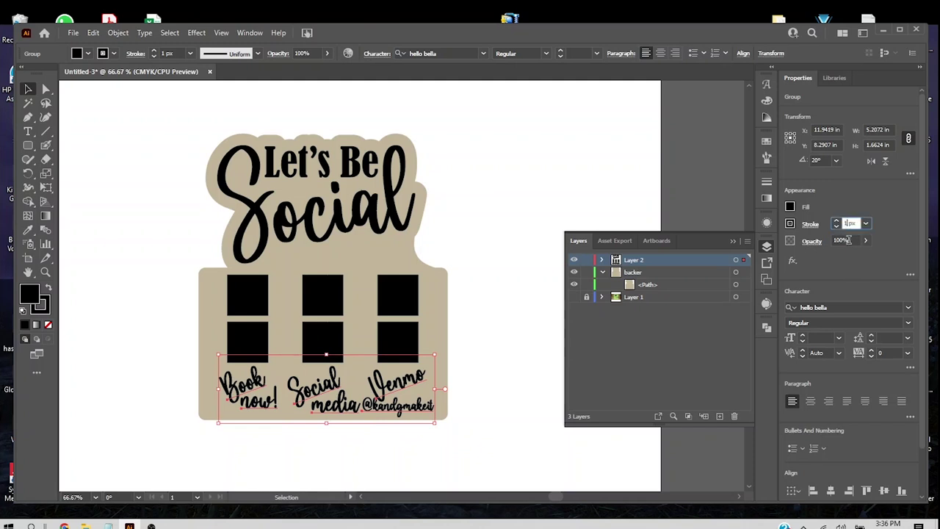
type("1.5")
key("Return")
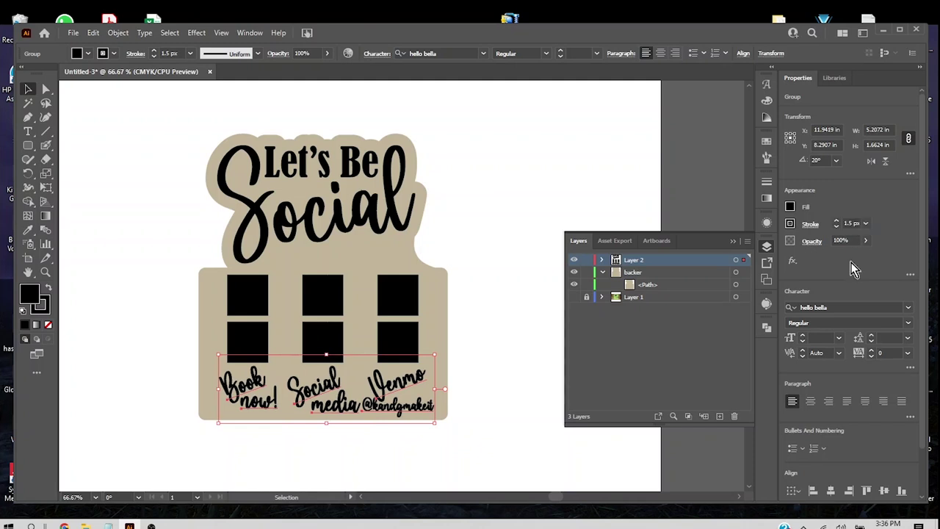
left_click(851, 224)
type("1.25")
key("Return")
left_click(507, 393)
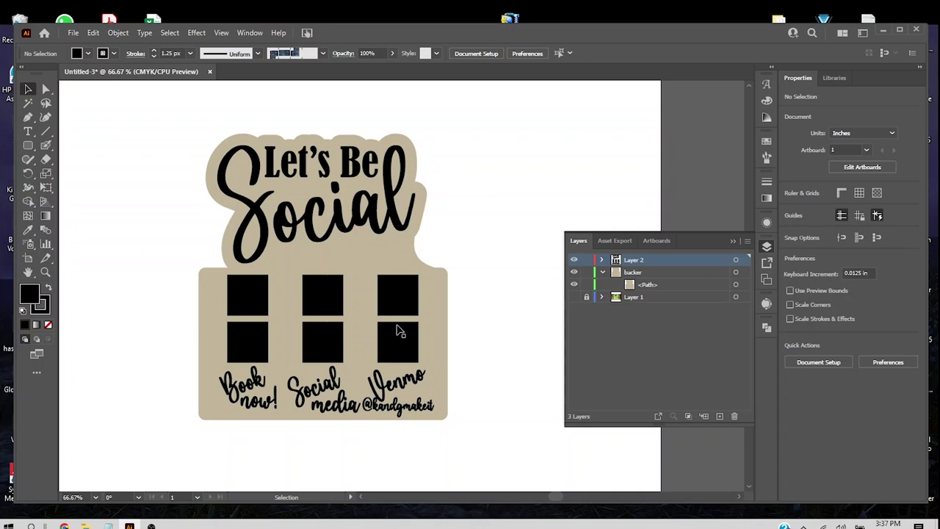
scroll(479, 335, "right", 4)
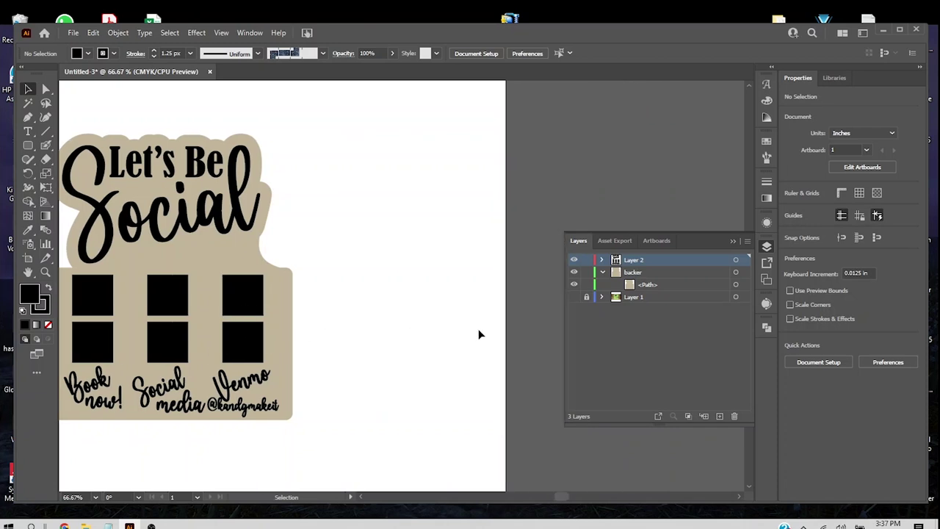
scroll(479, 335, "left", 5)
scroll(479, 335, "right", 3)
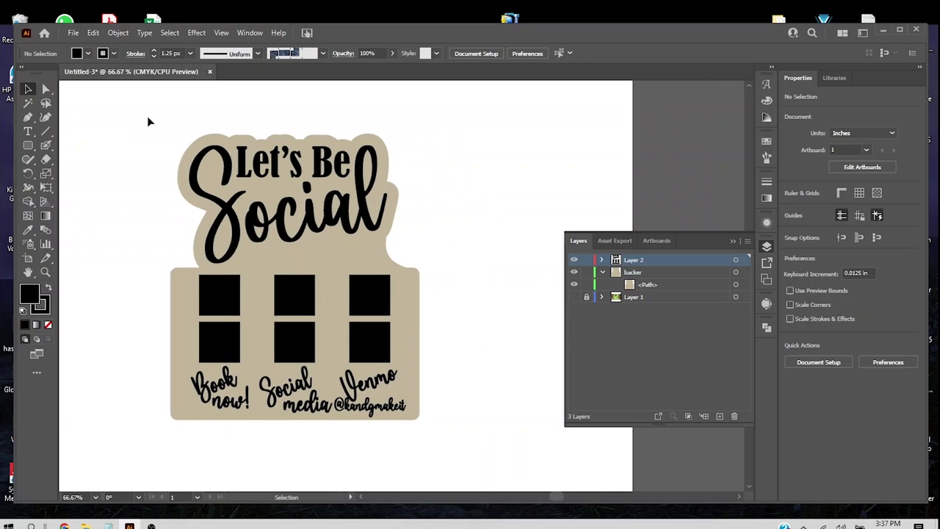
Step: Use Save As to store the sign in Creative Cloud named 'Lets Be Social'
left_click(73, 33)
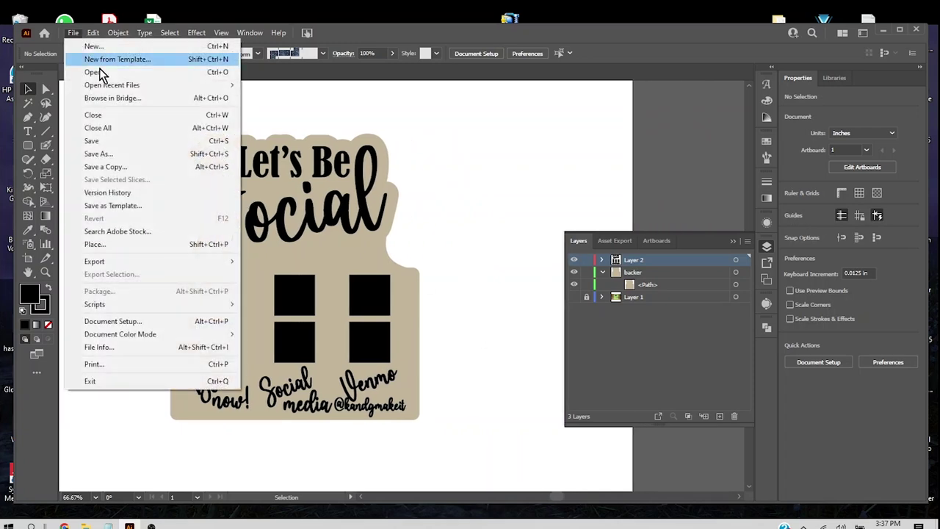
left_click(139, 159)
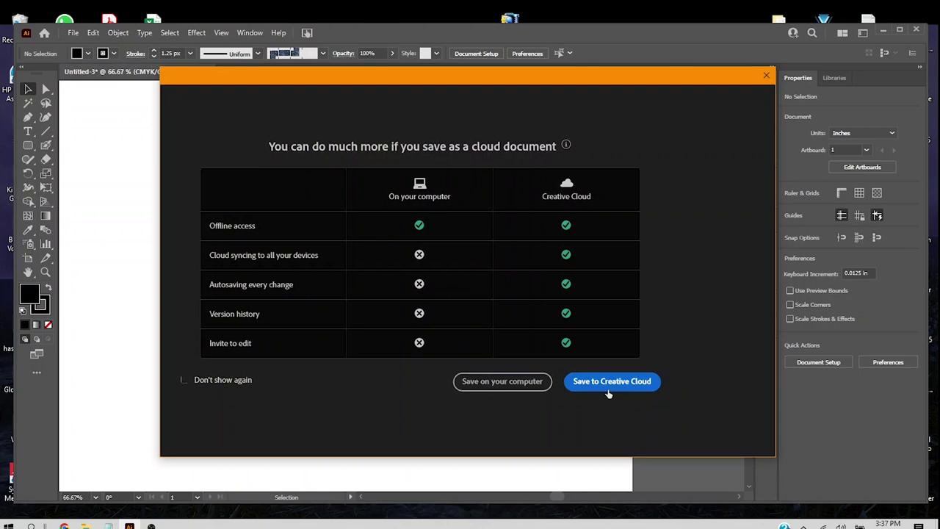
left_click(609, 390)
type("Lets Be Social")
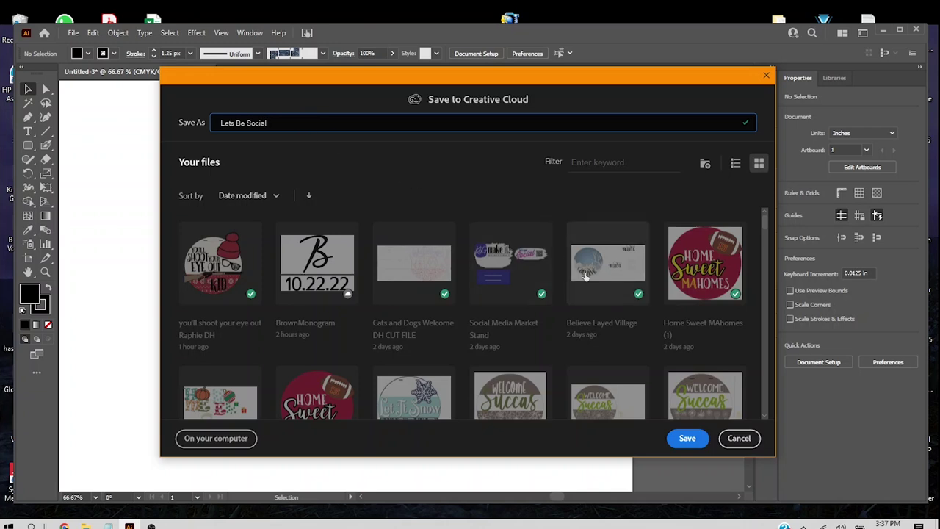
left_click(687, 439)
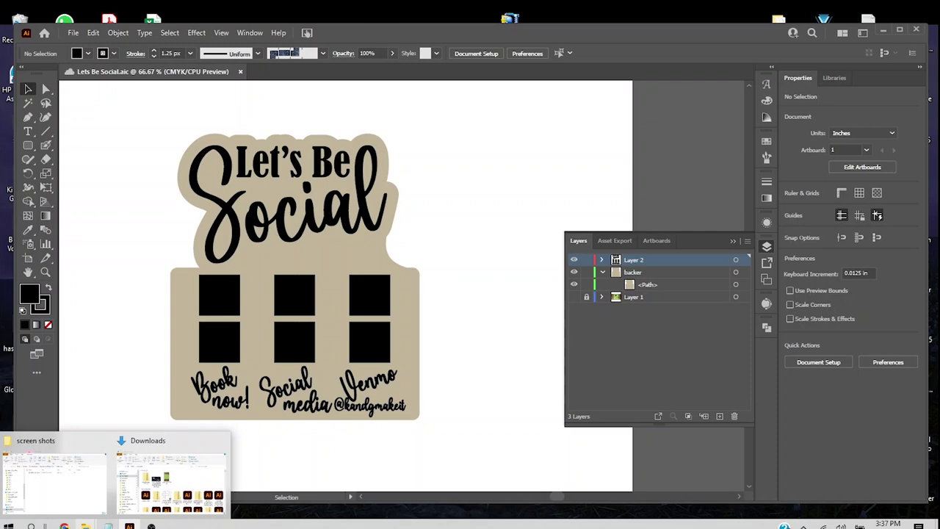
Step: In Canva, create a new Poster (Landscape) design at 24 × 18 in
mouse_move(64, 526)
left_click(168, 444)
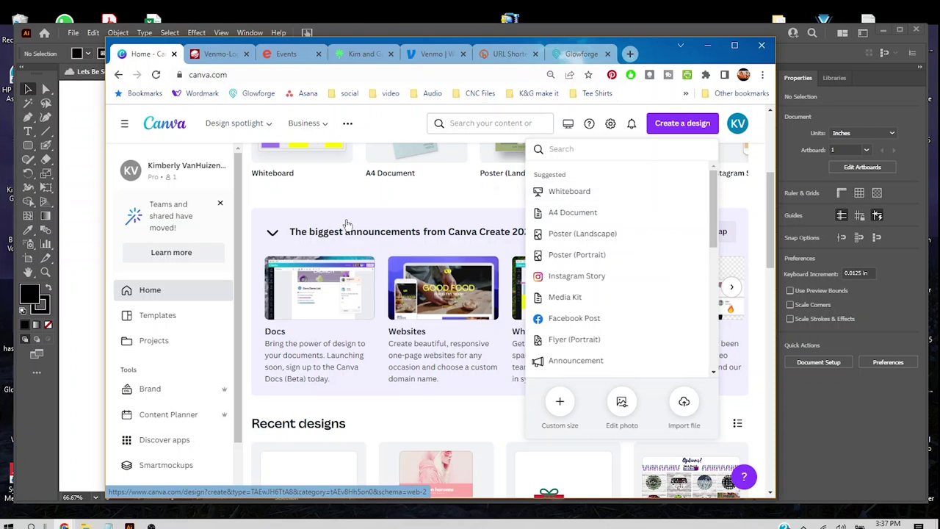
left_click(588, 234)
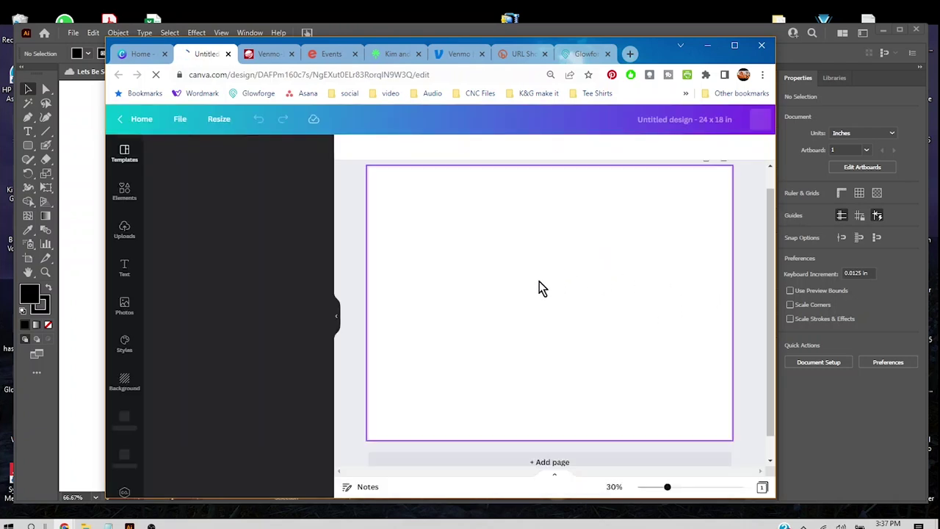
Step: Search Elements for 'date icon', add the calendar-with-clock icon, and shrink it
left_click(124, 194)
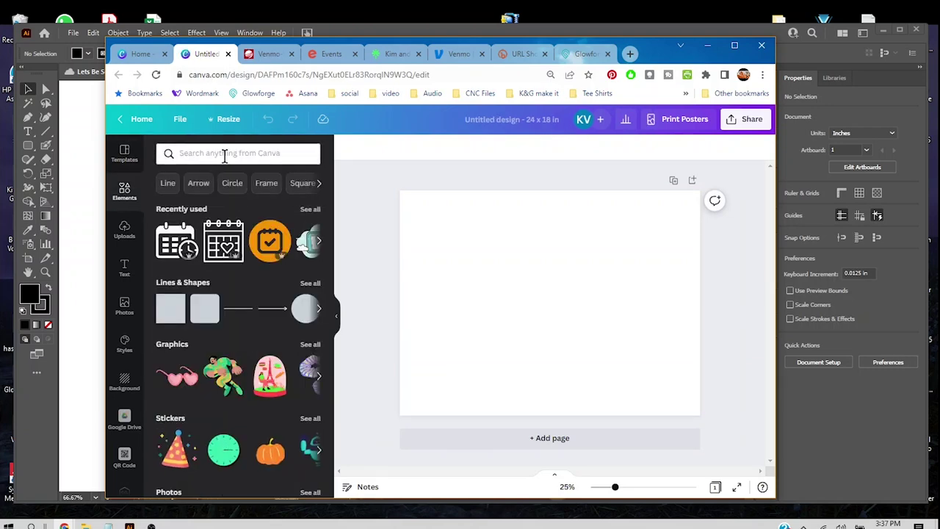
left_click(225, 156)
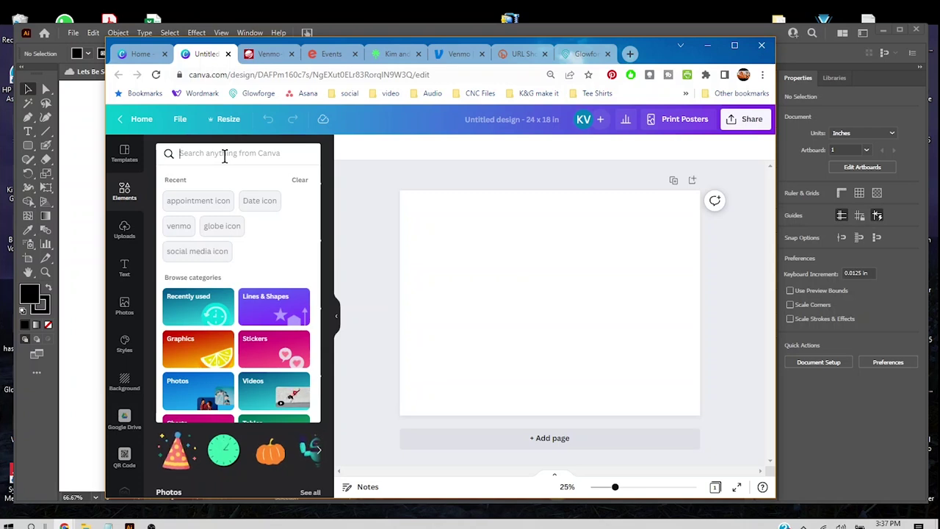
type("date icon")
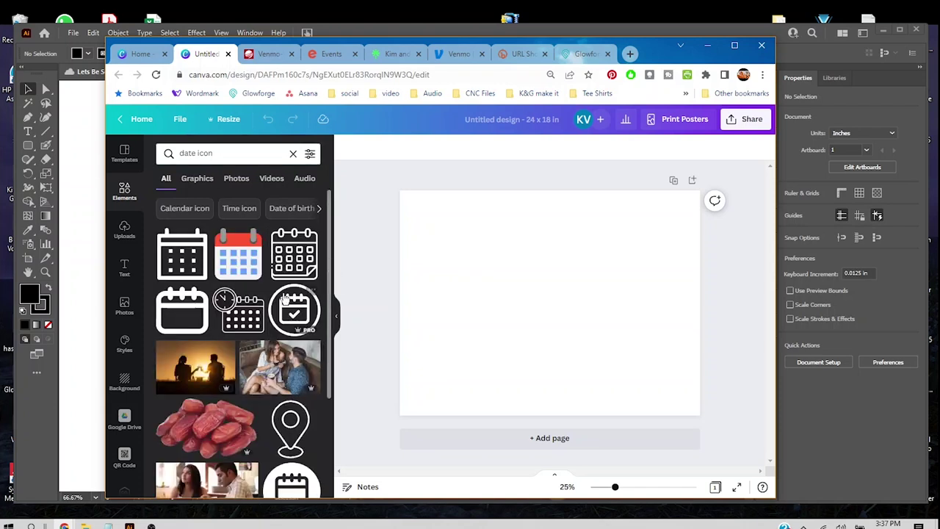
scroll(286, 301, "down", 10)
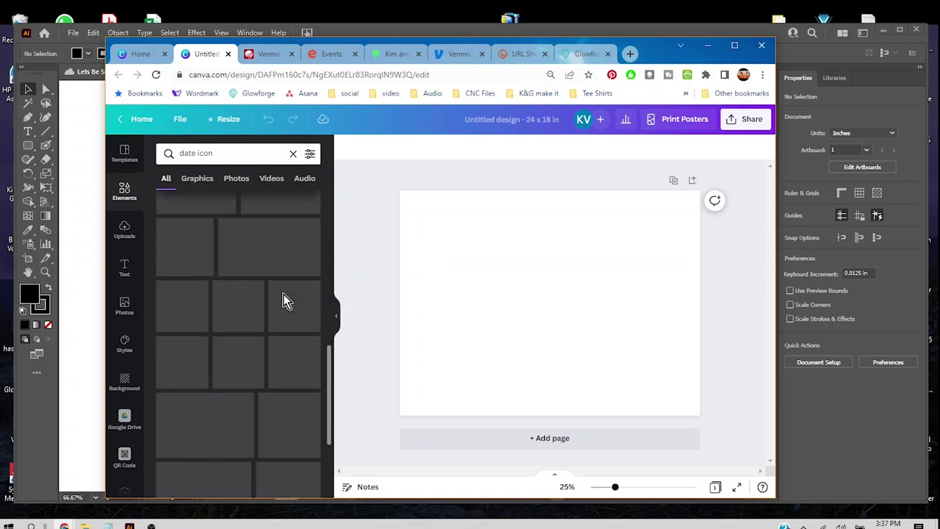
scroll(286, 297, "down", 3)
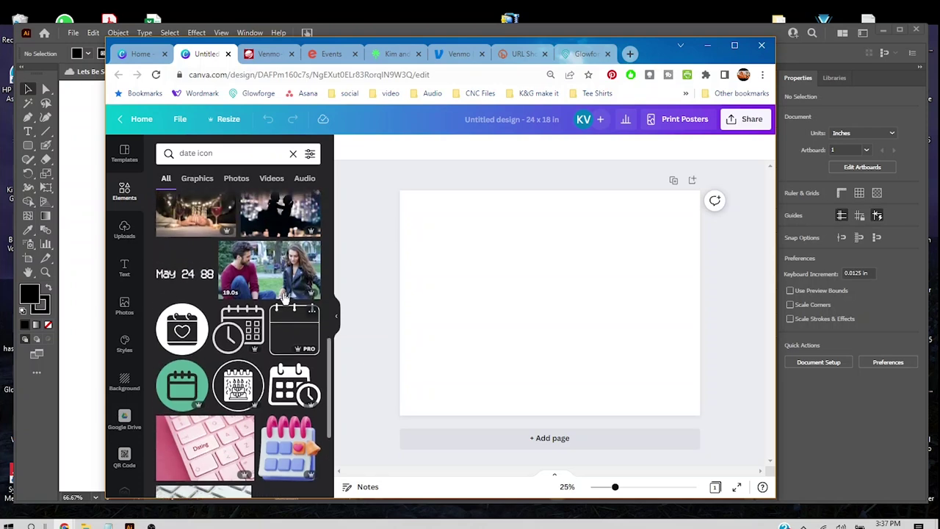
scroll(286, 298, "up", 2)
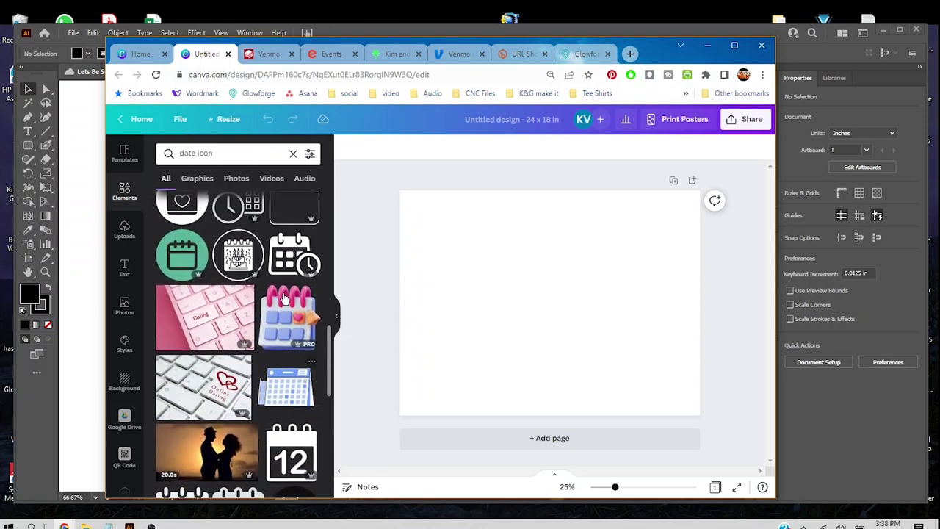
left_click(291, 259)
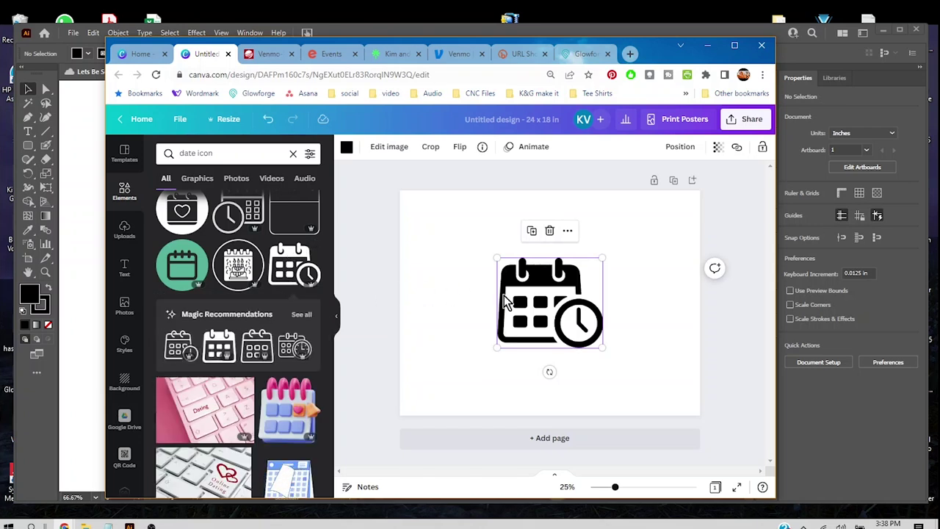
left_click_drag(603, 258, 463, 312)
Step: Search Elements for 'globe' and filter the results to Graphics
left_click(232, 160)
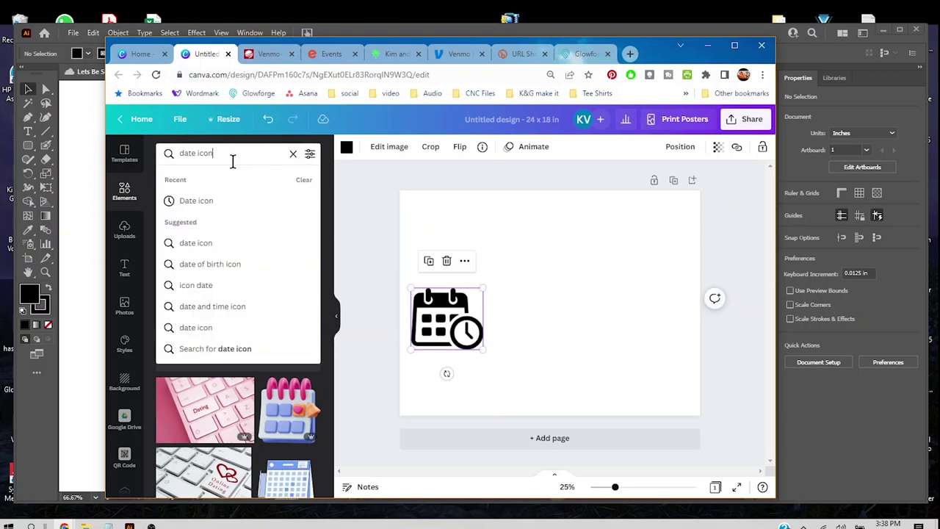
triple_click(232, 159)
type("globe")
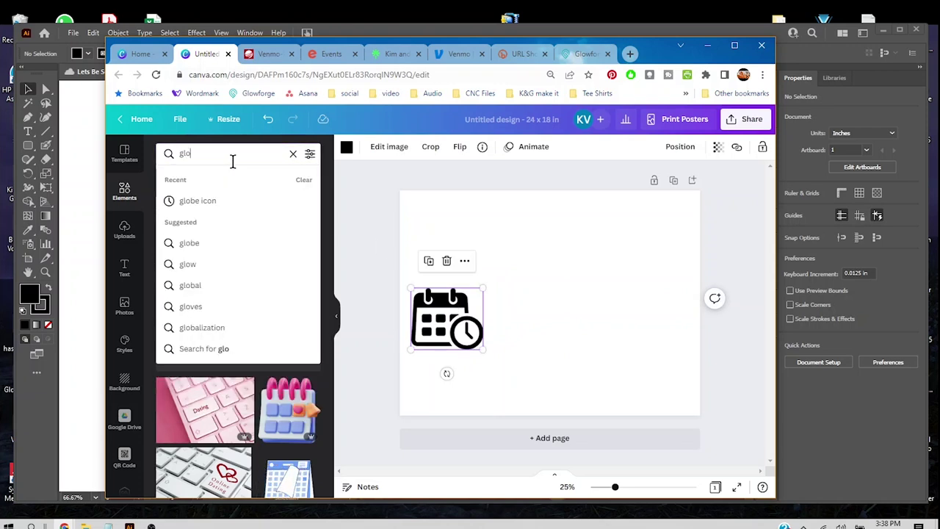
left_click(230, 203)
scroll(272, 291, "down", 5)
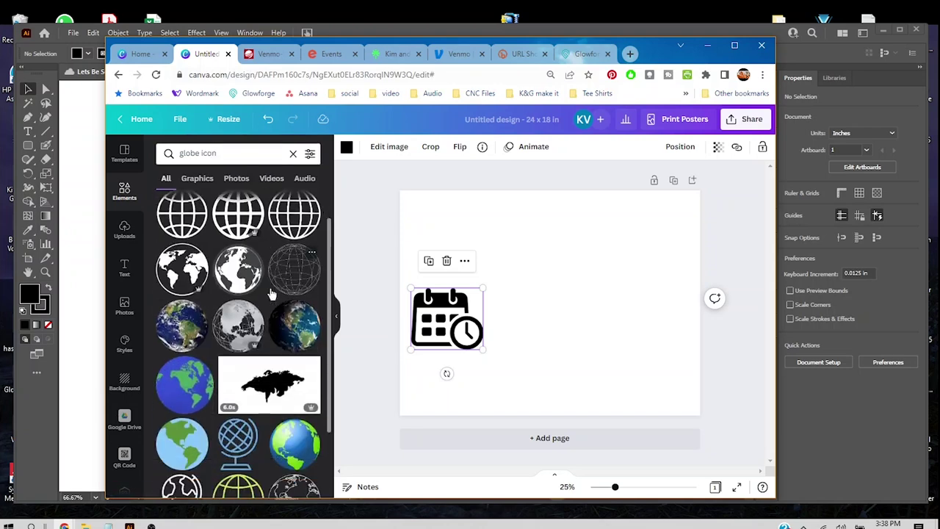
scroll(228, 198, "up", 4)
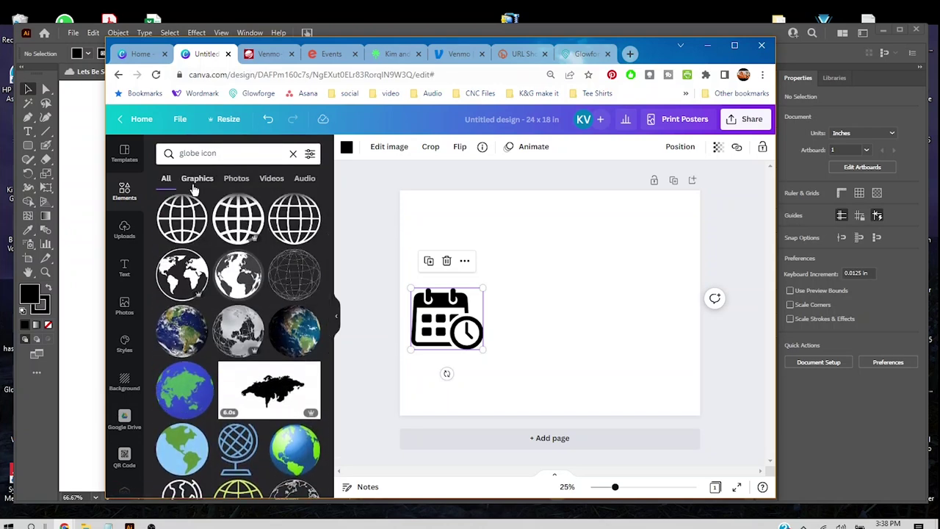
left_click(197, 180)
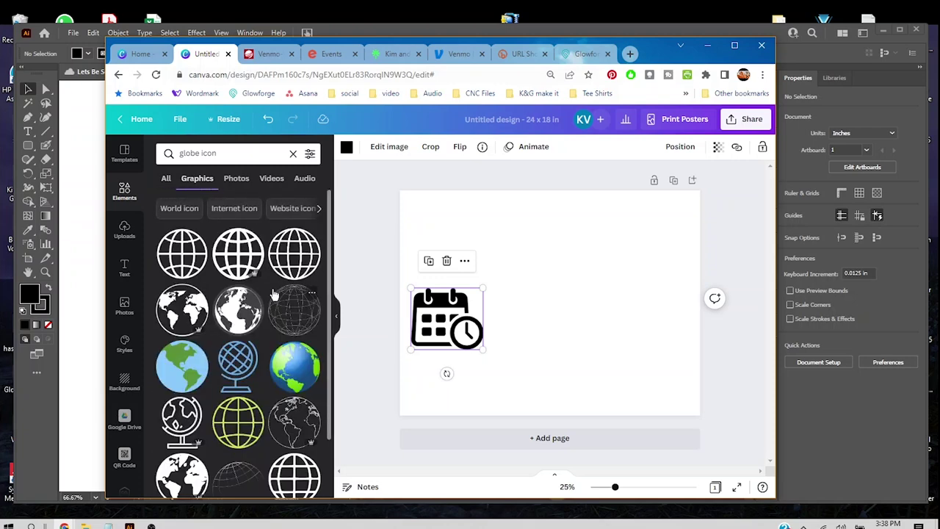
Step: Place the WWW globe on the canvas, shrink it to the calendar's size, and set it beside the calendar
scroll(272, 294, "down", 10)
scroll(274, 294, "down", 3)
left_click_drag(285, 284, 519, 293)
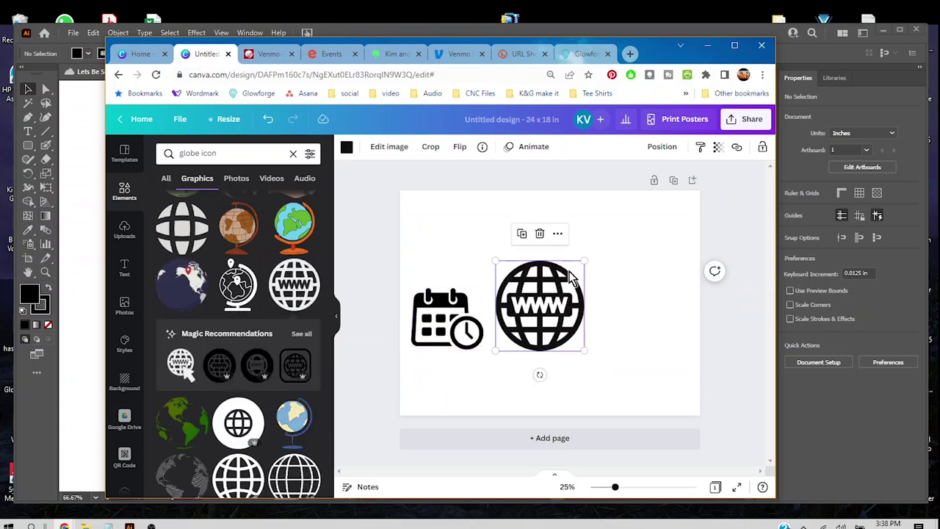
left_click_drag(584, 262, 562, 288)
mouse_move(539, 319)
left_mouse_down()
mouse_move(560, 317)
mouse_move(550, 317)
left_mouse_up()
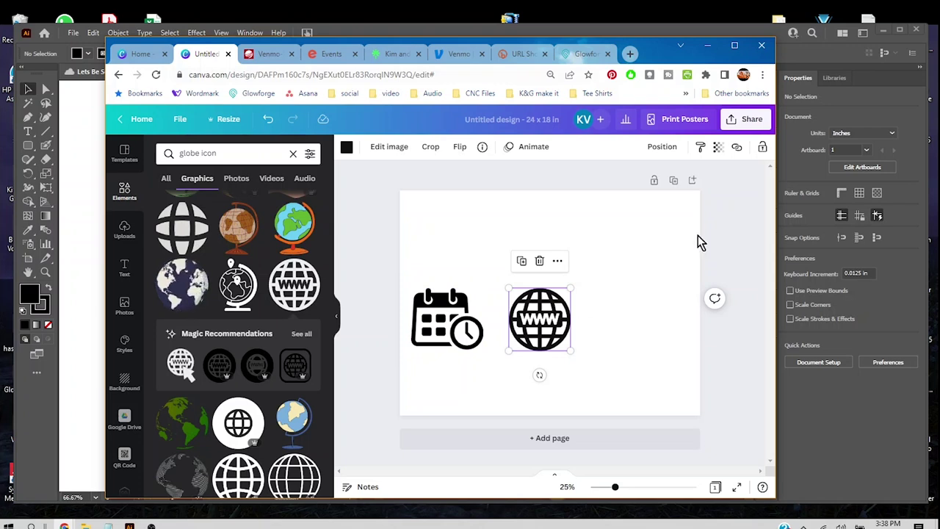
Step: Download the Canva design with SVG as the file type
left_click(182, 120)
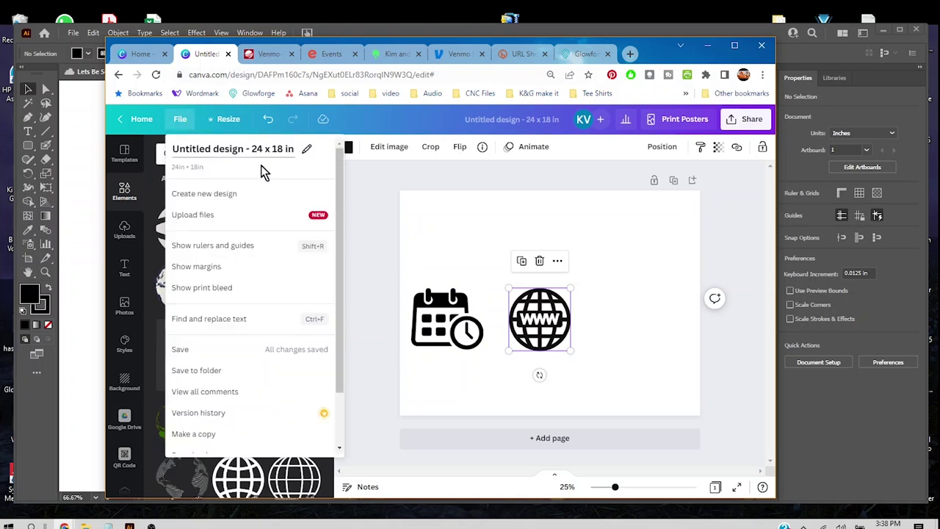
scroll(239, 420, "down", 2)
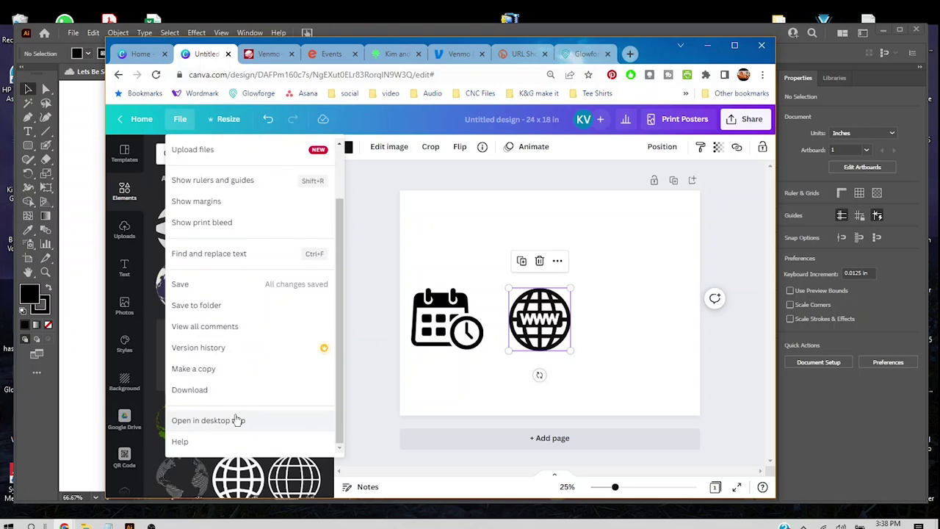
left_click(220, 391)
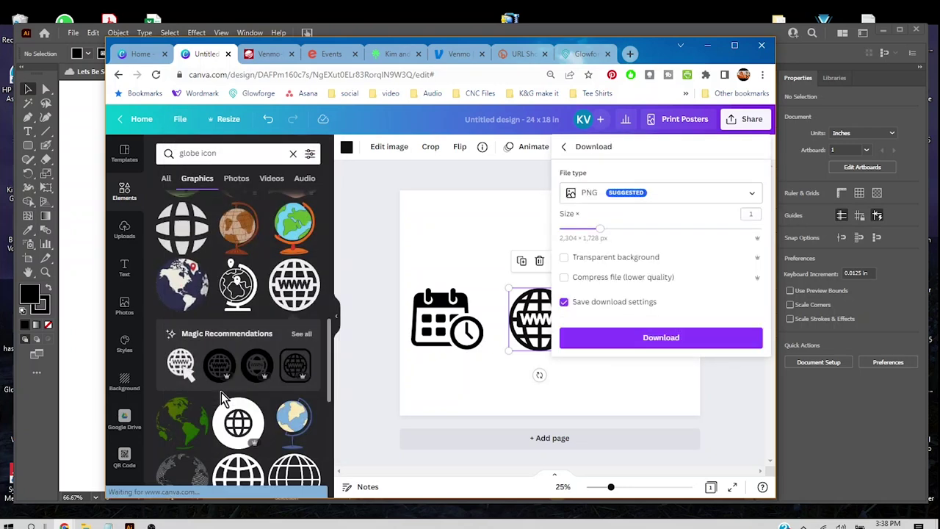
left_click(691, 196)
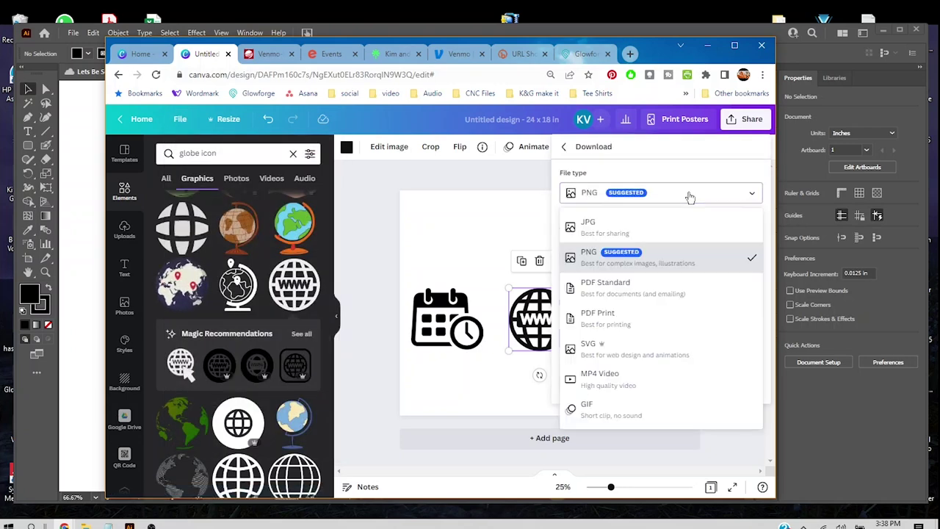
left_click(649, 347)
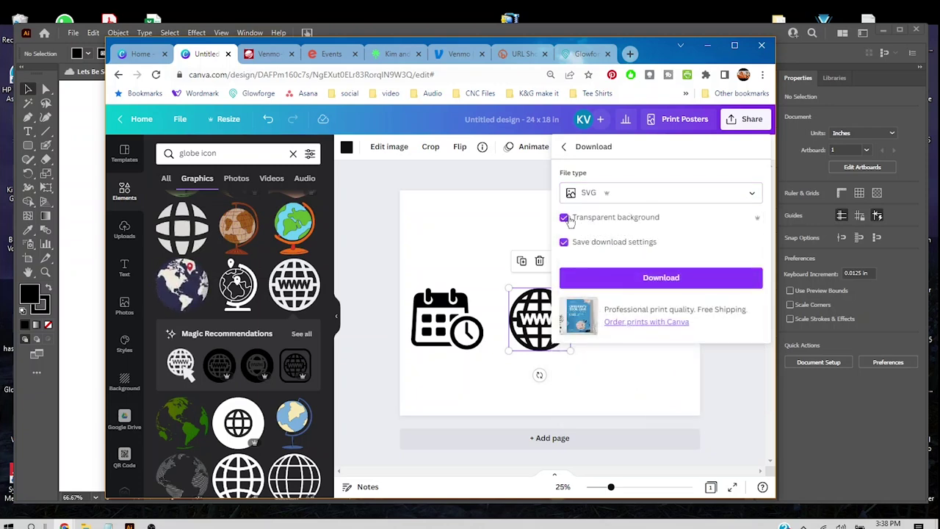
left_click(657, 278)
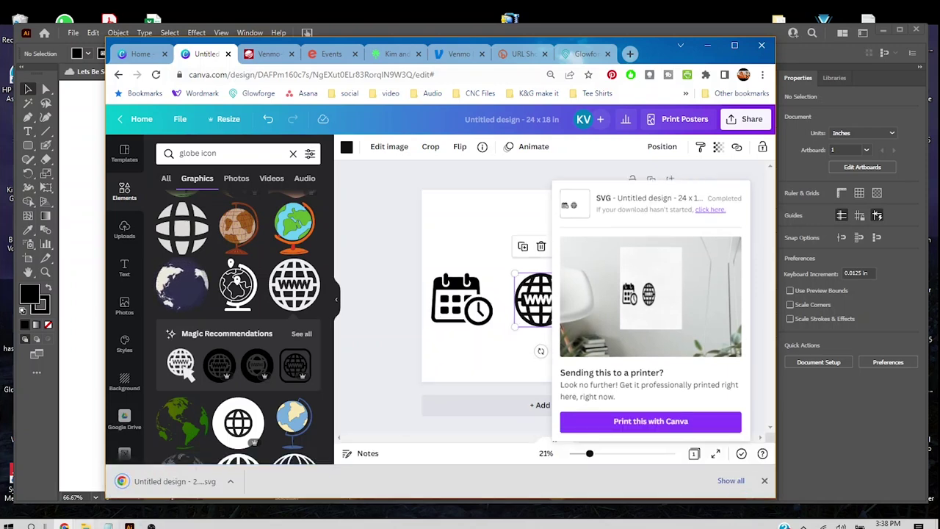
Step: Open the downloaded SVG from the Downloads folder with Adobe Illustrator 2022
mouse_move(87, 525)
left_click(159, 460)
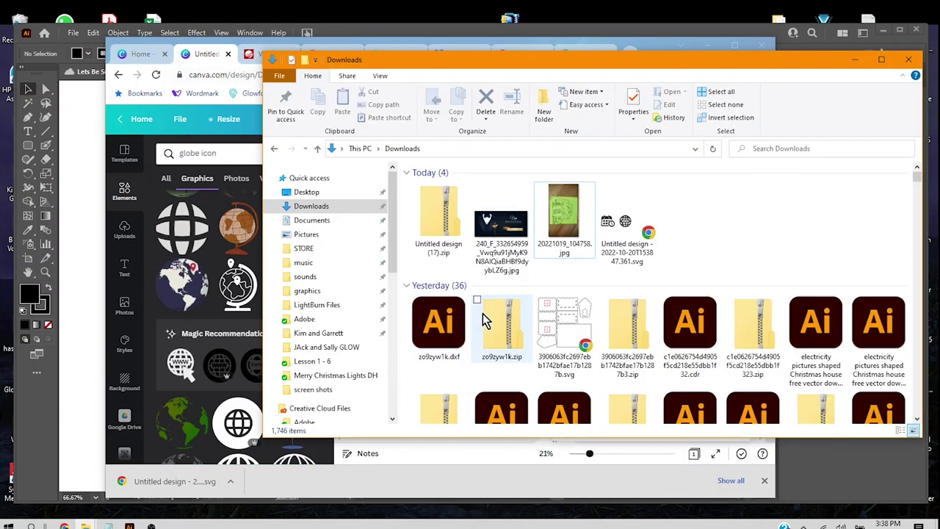
right_click(614, 228)
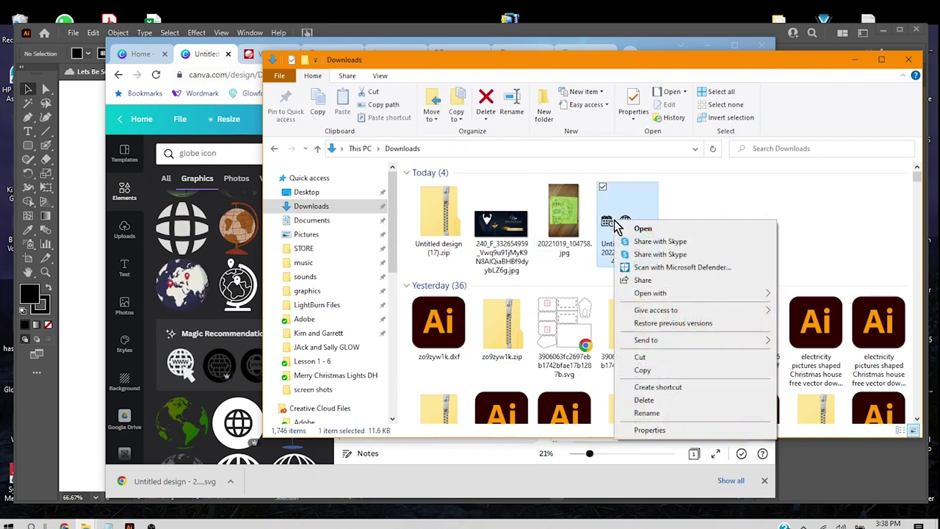
mouse_move(670, 296)
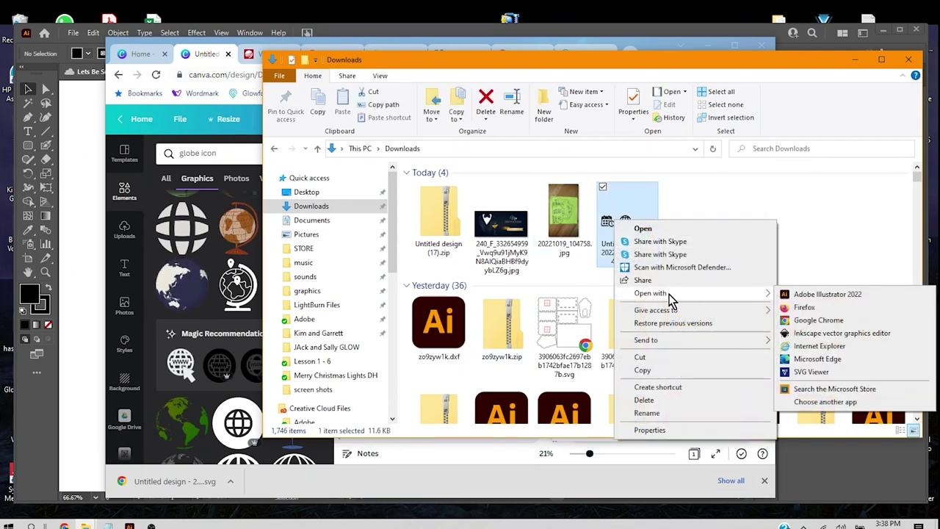
left_click(818, 297)
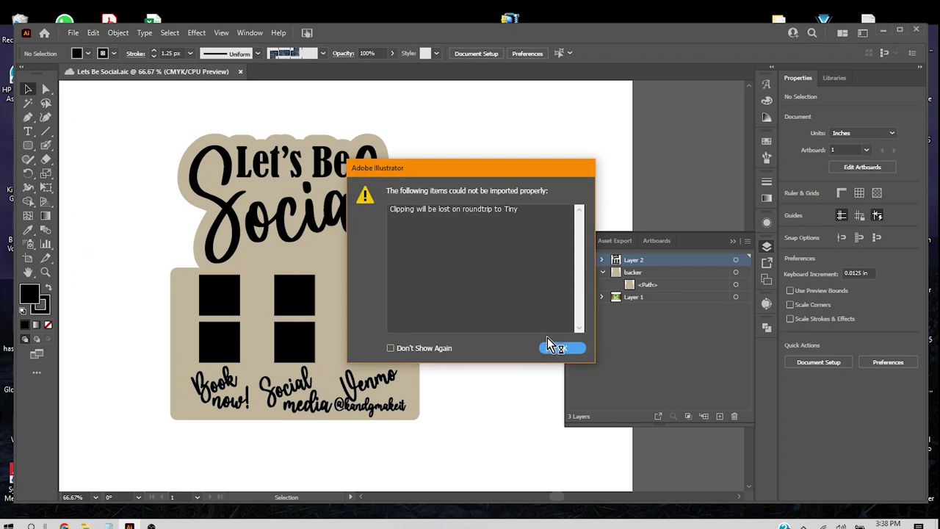
Step: Paste the globe and calendar icons into the sign, then undo the oversized paste
left_click(553, 349)
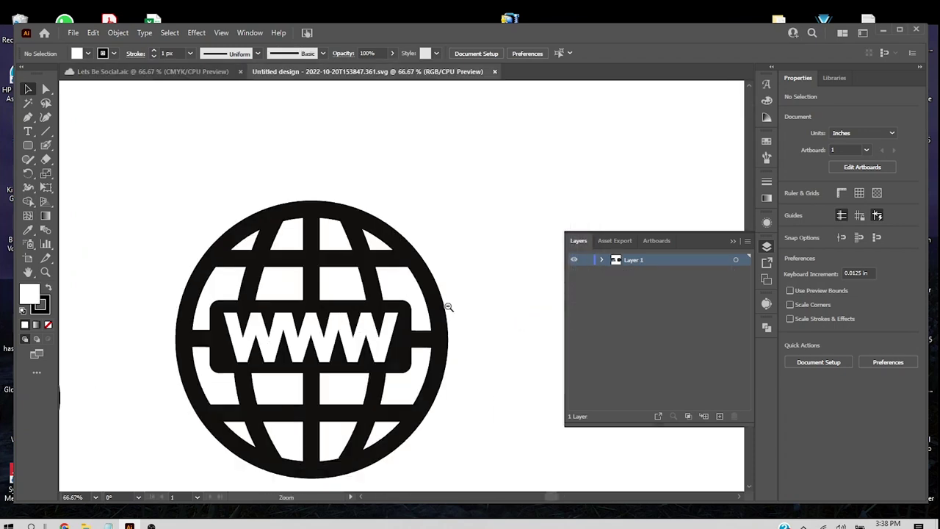
scroll(449, 307, "down", 3)
left_click(338, 277)
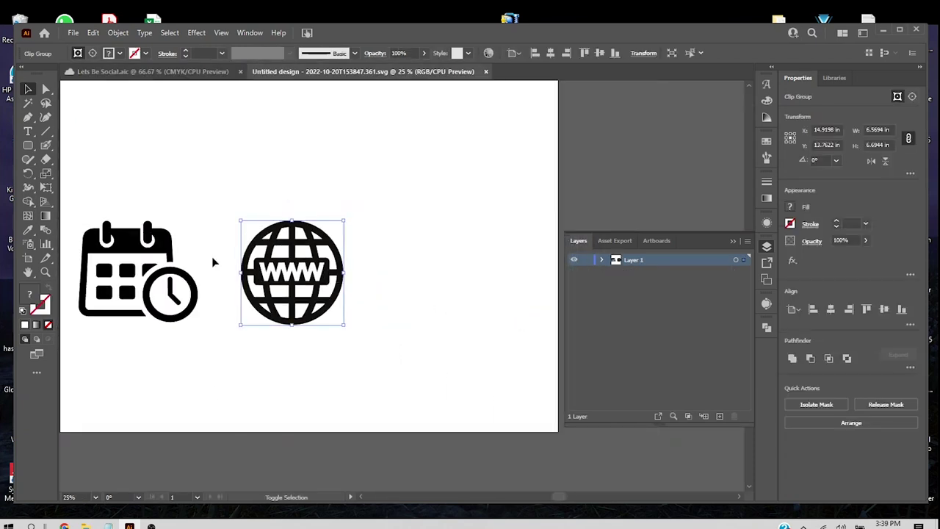
left_click(168, 255, "shift")
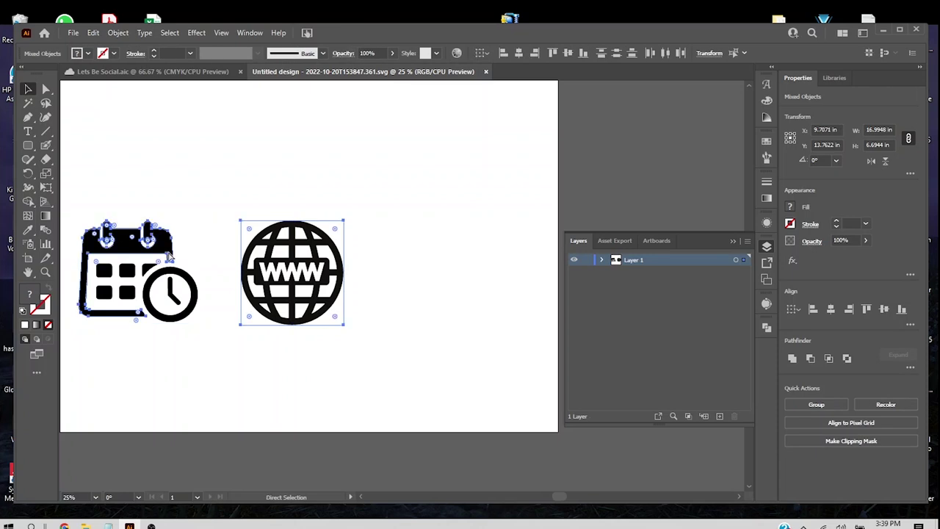
key("v")
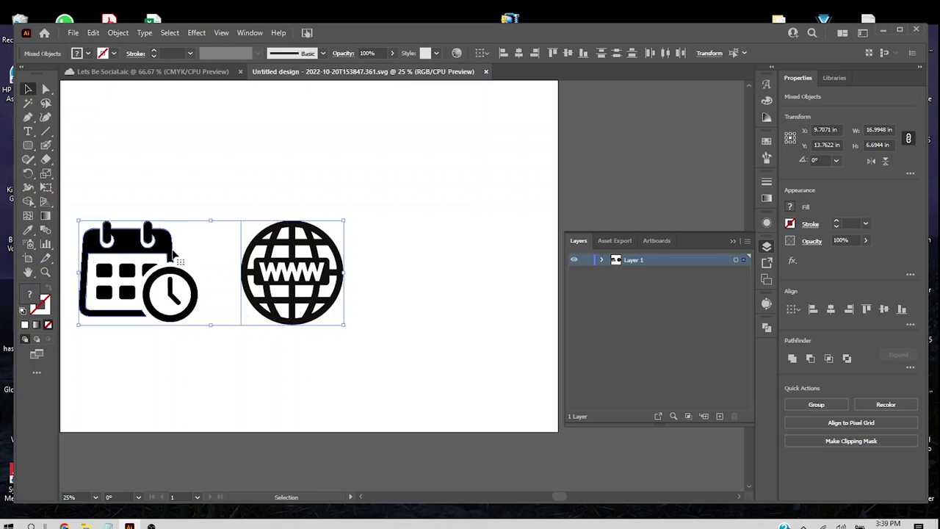
left_click(208, 74)
key("ctrl+v")
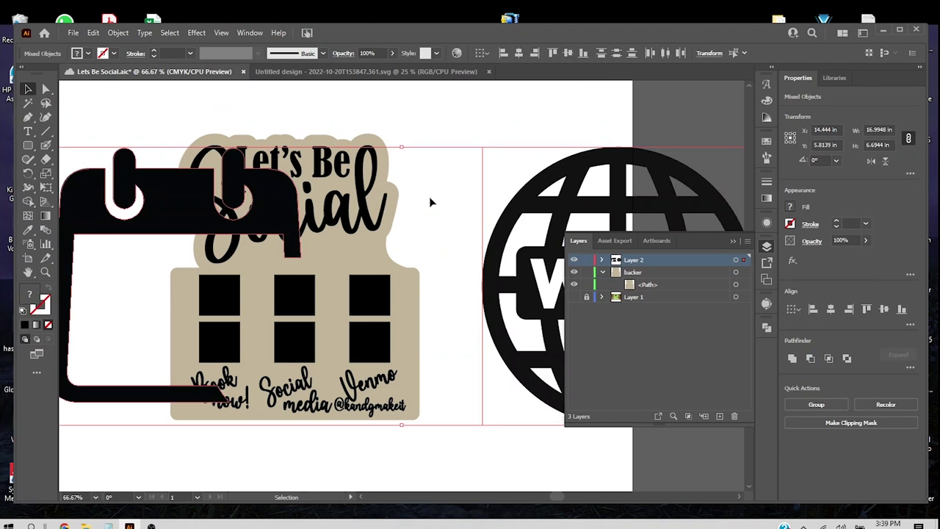
key("ctrl+z")
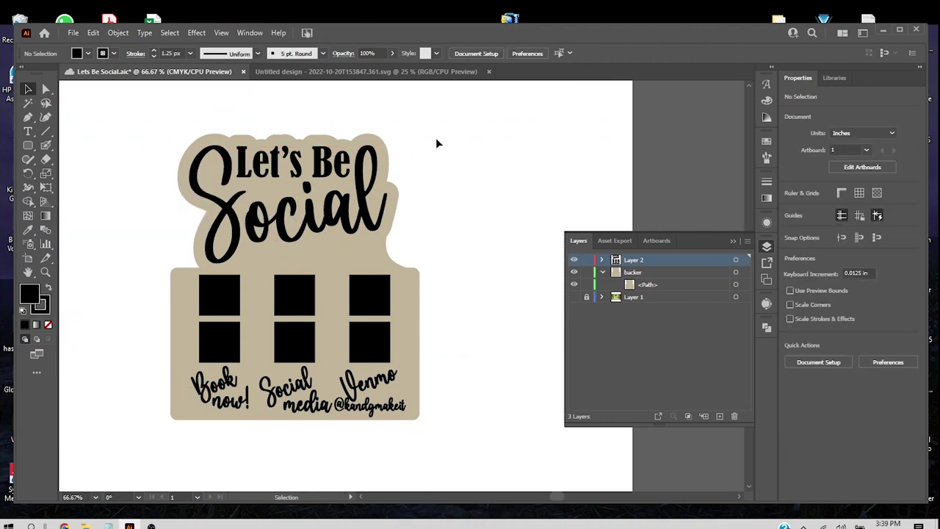
Step: Group the calendar and clock paths together in the downloaded icons document
left_click(395, 77)
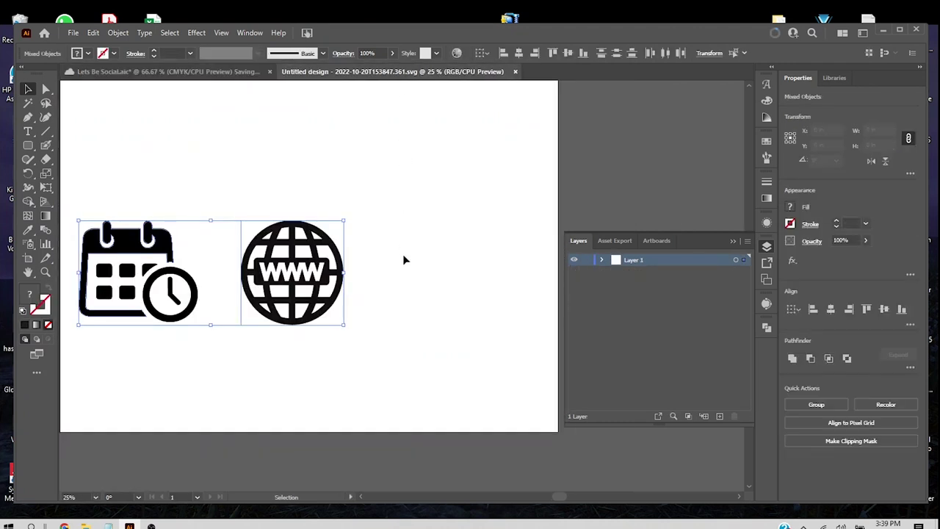
left_click(403, 262)
scroll(392, 343, "left", 5)
left_click_drag(203, 206, 370, 388)
key("a")
left_click(321, 367)
left_click_drag(321, 367, 185, 212)
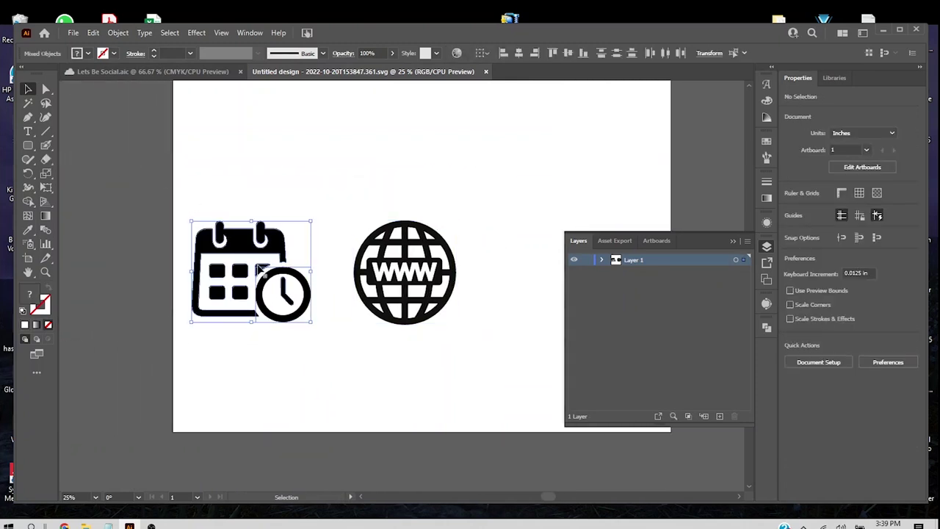
key("ctrl+g")
key("v")
left_click_drag(485, 368, 216, 217)
key("a")
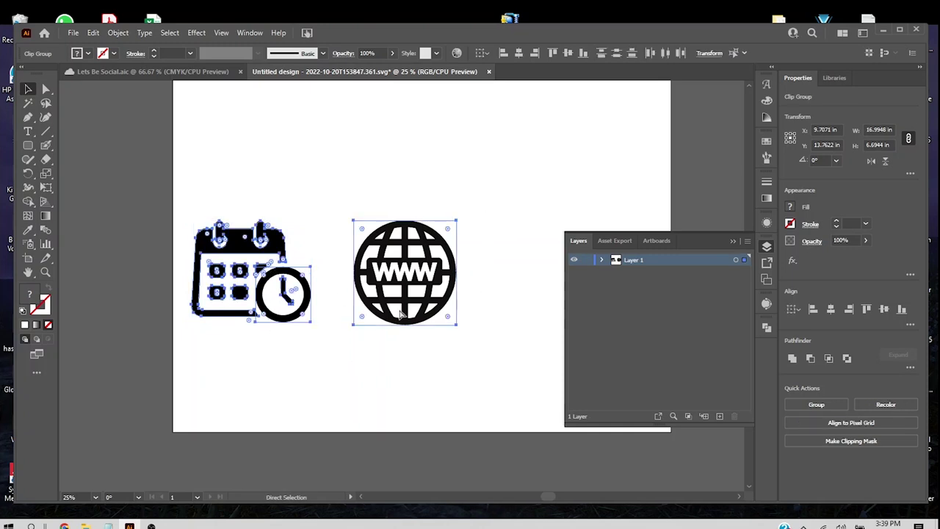
key("ctrl+shift+a")
Step: Paste the calendar and globe into the sign, scaled down and moved to its middle
left_click(193, 73)
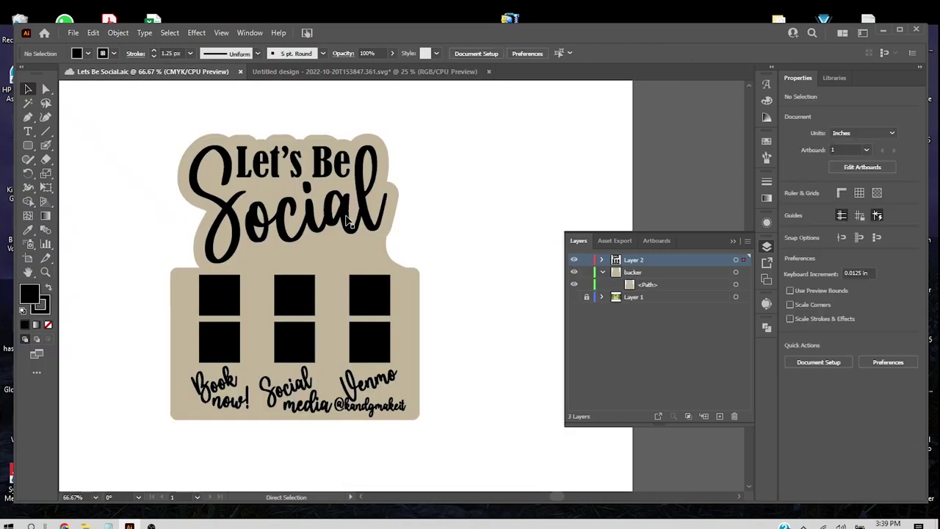
key("v")
key("ctrl+v")
left_click_drag(403, 147, 402, 318)
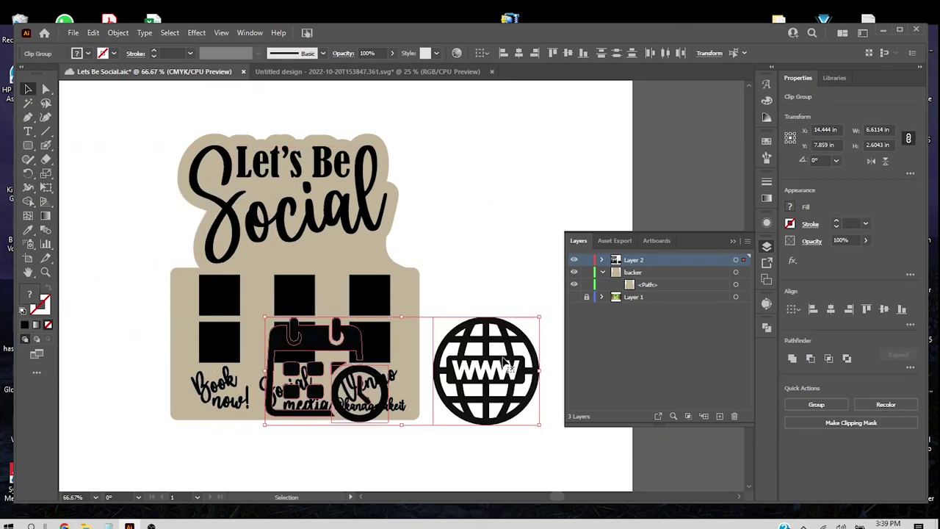
left_click_drag(512, 358, 425, 261)
left_click(504, 272)
Step: Set the globe to 1.5 in wide and move it over the middle column
left_click(439, 272)
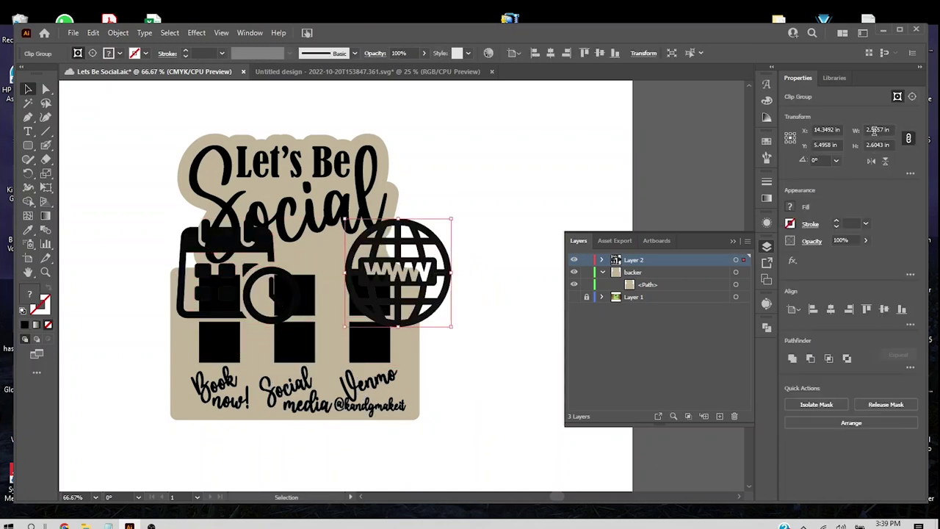
left_click(875, 130)
type("1.5in")
key("Return")
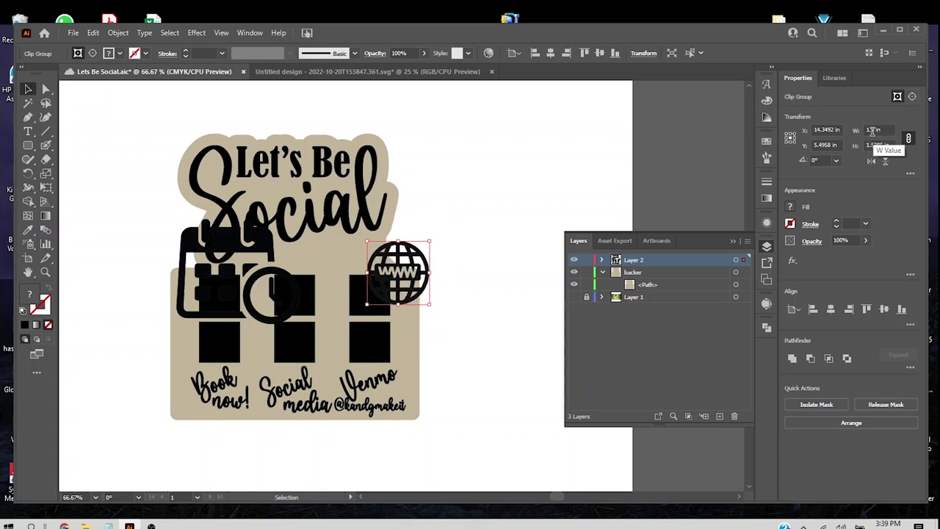
left_click_drag(413, 277, 309, 299)
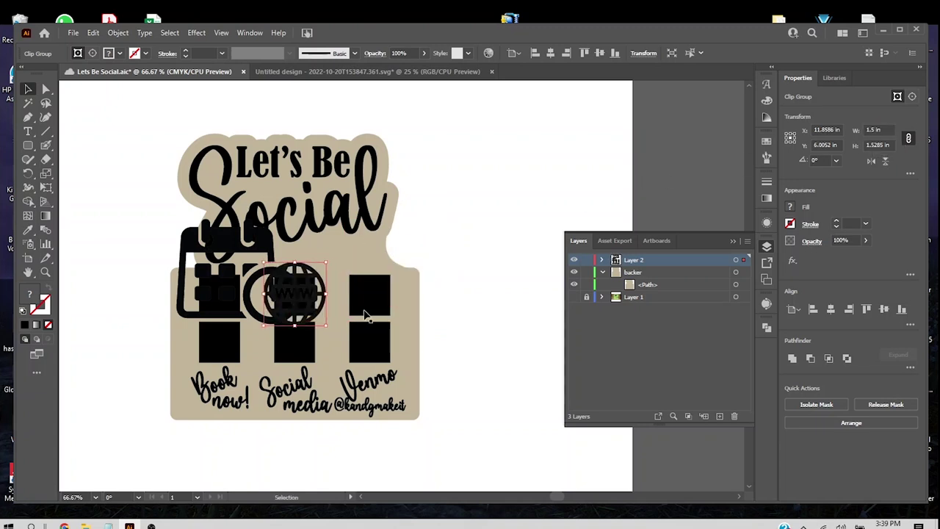
Step: Shrink the calendar icon to about 0.89 in wide over the left top square
left_click(230, 279)
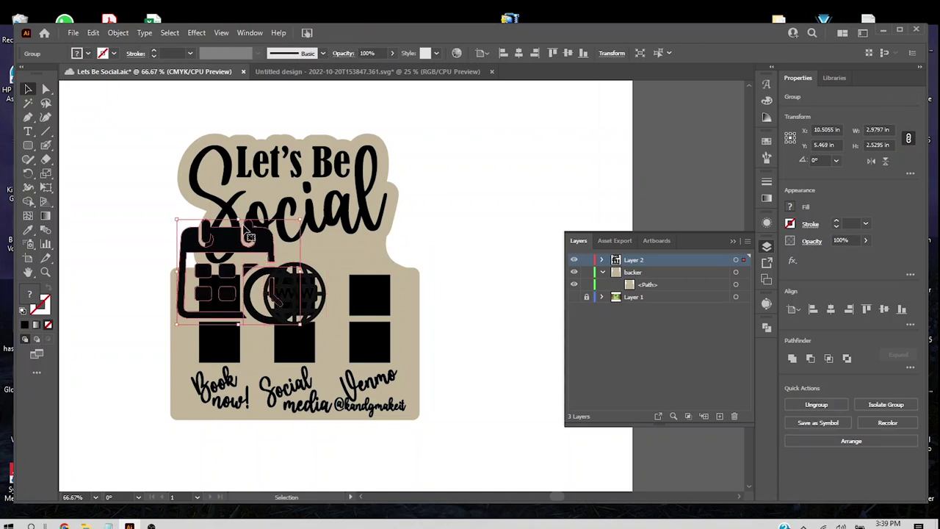
left_click_drag(238, 219, 241, 286)
left_click_drag(258, 317, 236, 294)
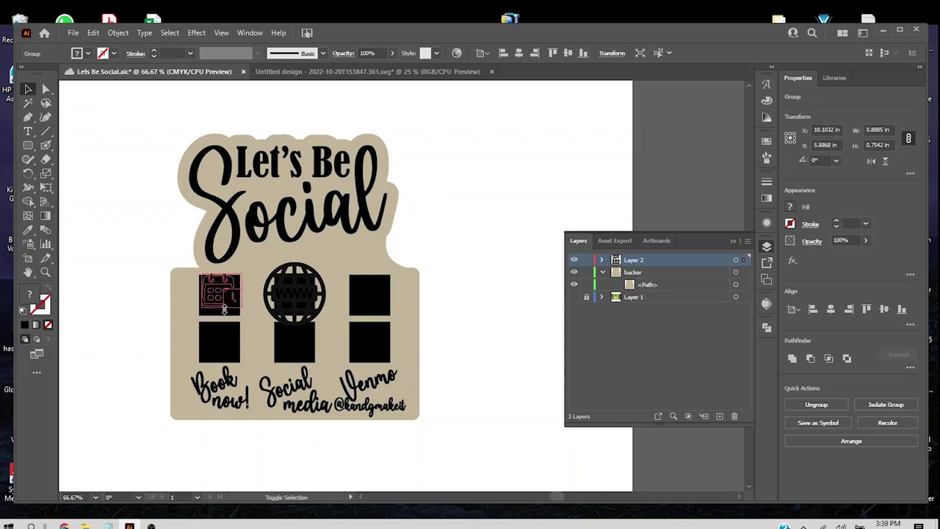
left_click_drag(226, 301, 228, 305)
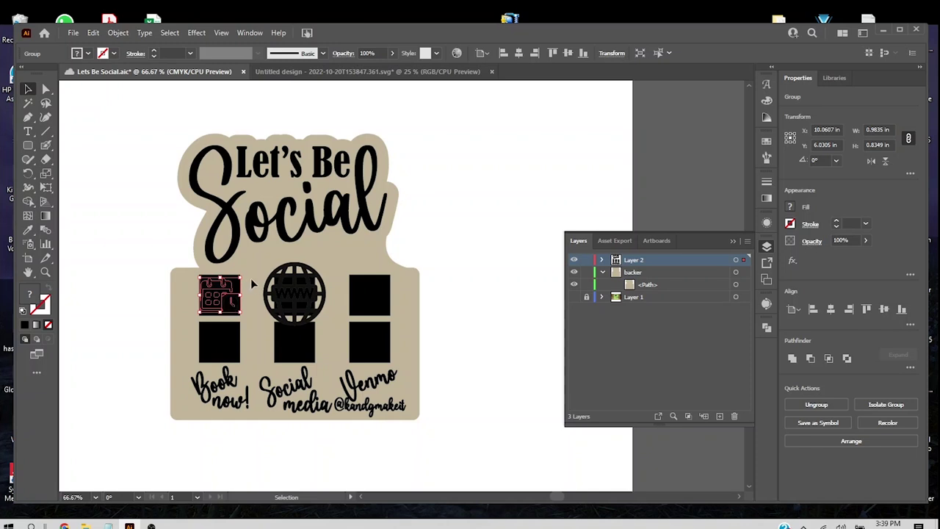
left_click(252, 284)
key("ctrl+shift+a")
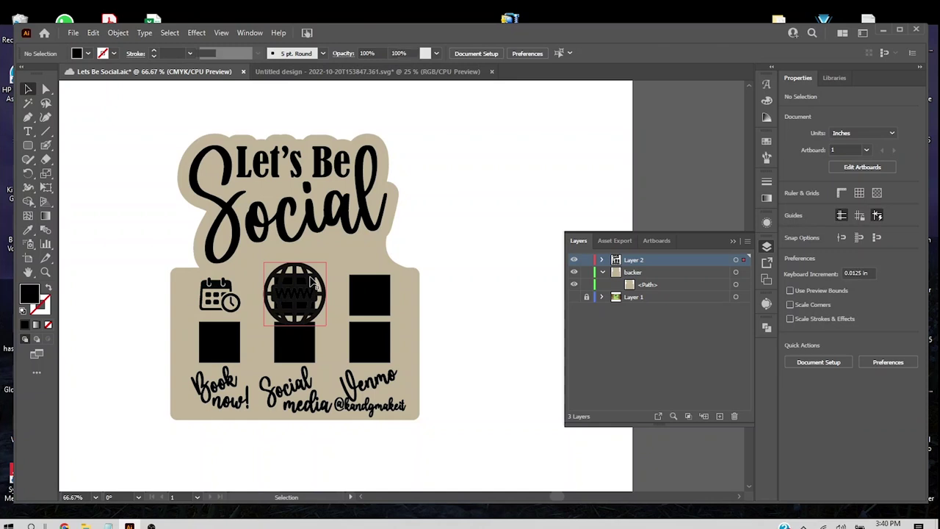
Step: Set the globe's width to 0.9868 in and delete the black placeholder square behind it
left_click(300, 296)
left_click(365, 288)
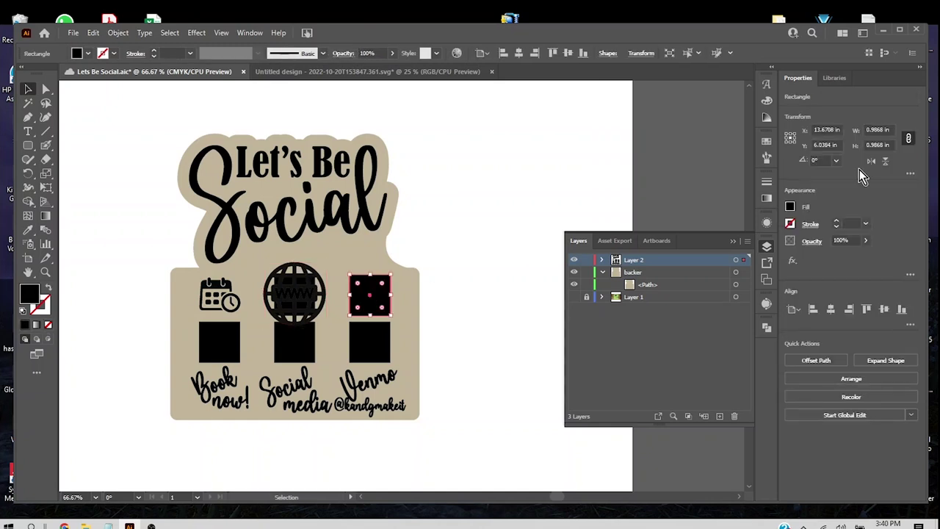
left_click(875, 131)
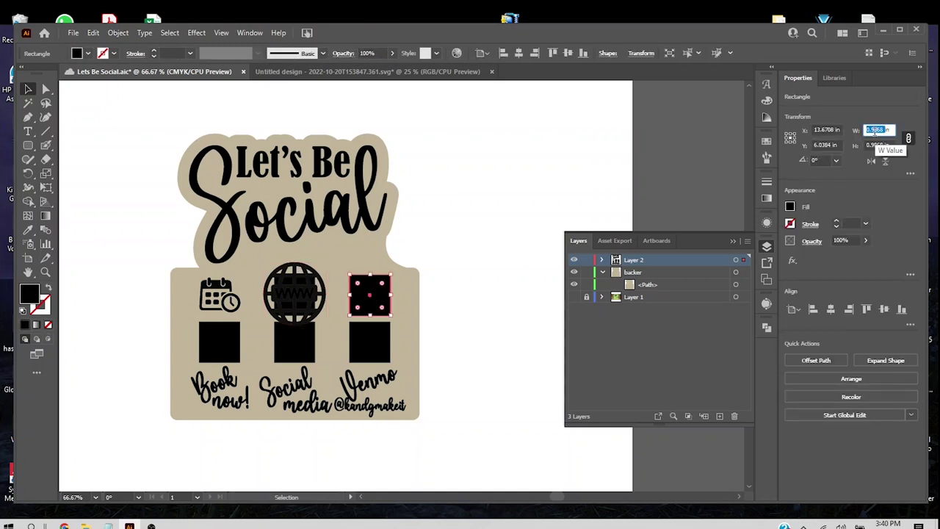
left_click(441, 294)
left_click(318, 293)
left_click(868, 129)
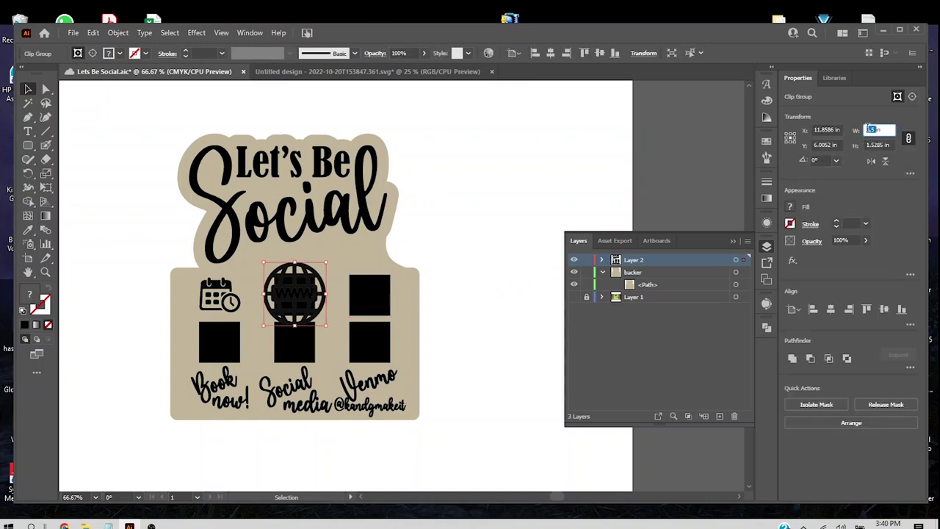
type("0")
key("Return")
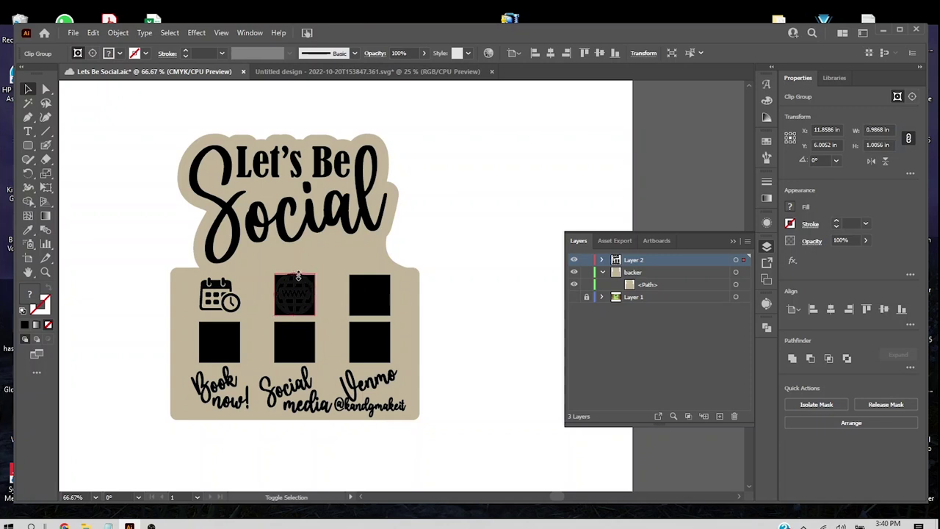
left_click(317, 287)
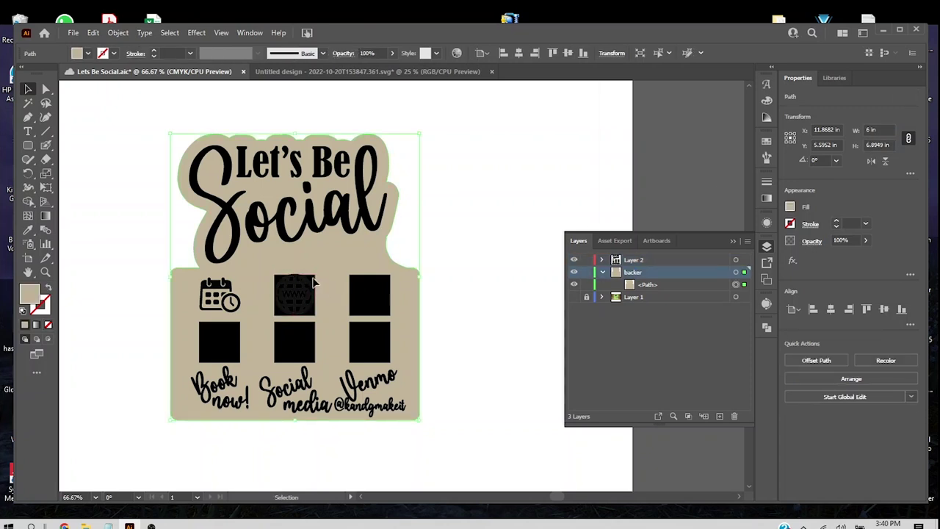
left_click(315, 285)
key("Delete")
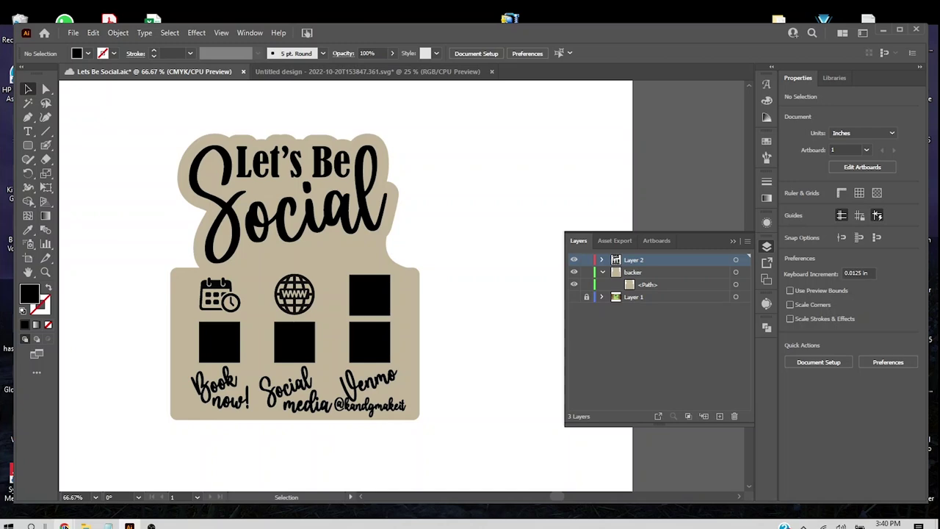
Step: Copy the blue Venmo logo image from the logos-world.net page, then return to Illustrator
mouse_move(64, 526)
left_click(182, 448)
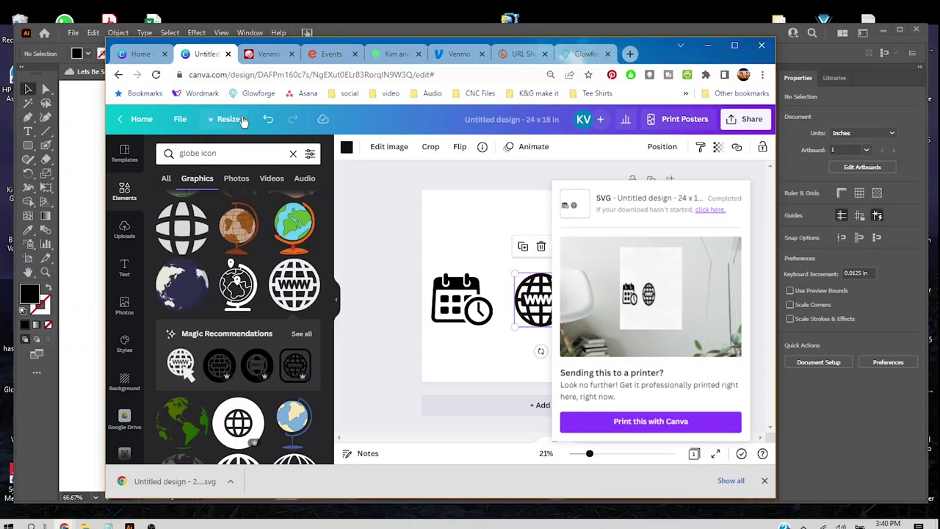
left_click(268, 54)
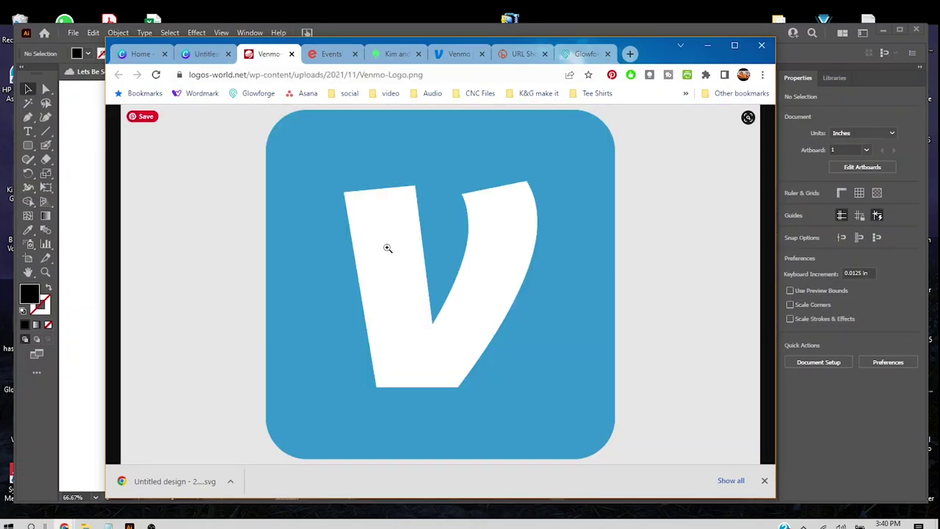
right_click(390, 253)
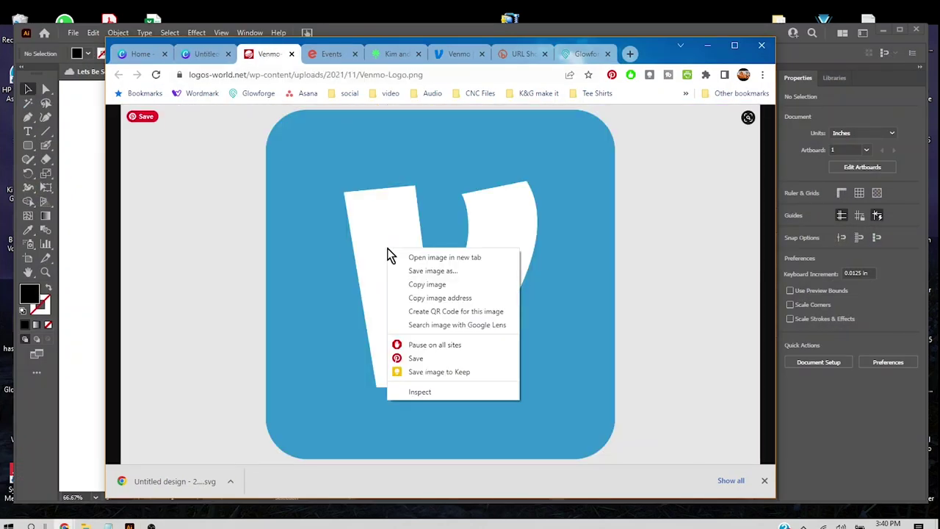
left_click(453, 283)
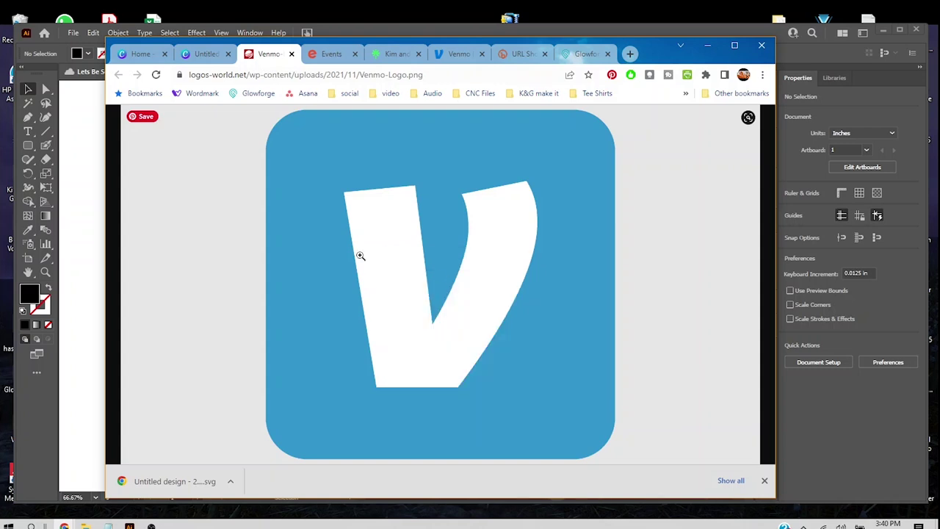
left_click(89, 185)
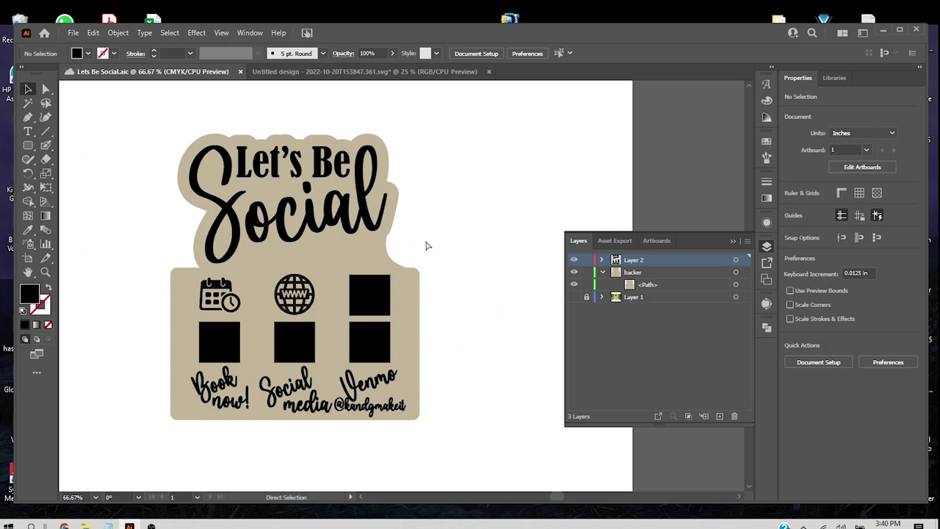
Step: Paste the Venmo logo, scale it to about 10.87 × 6.11 in, and park it right of the sign
key("ctrl+v")
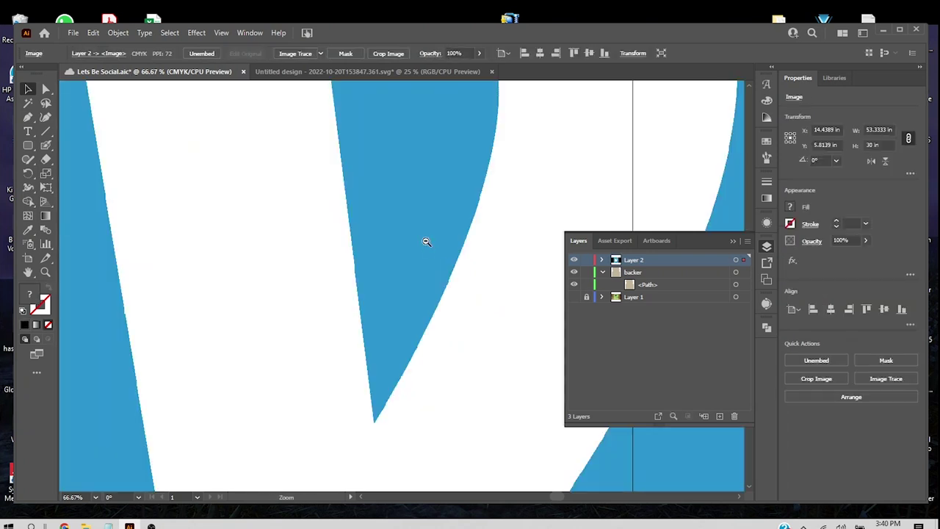
scroll(426, 243, "down", 5)
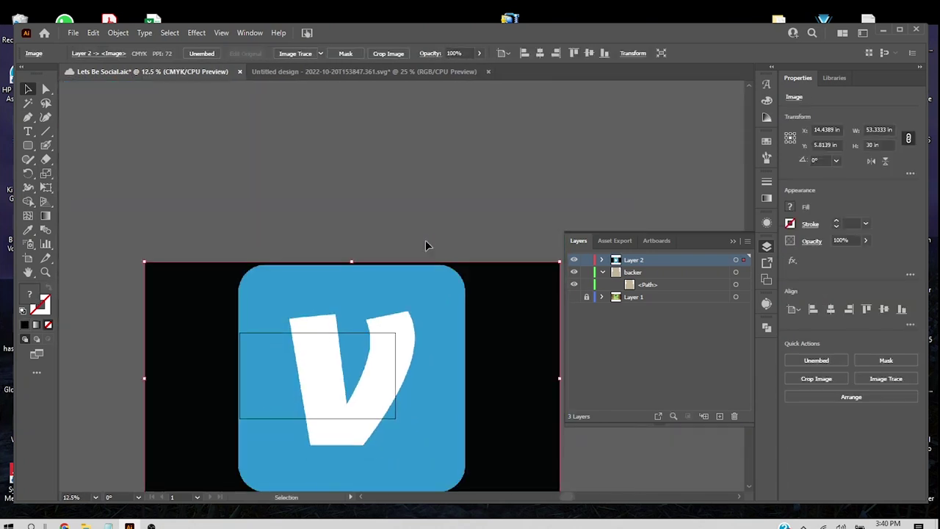
scroll(426, 245, "down", 3)
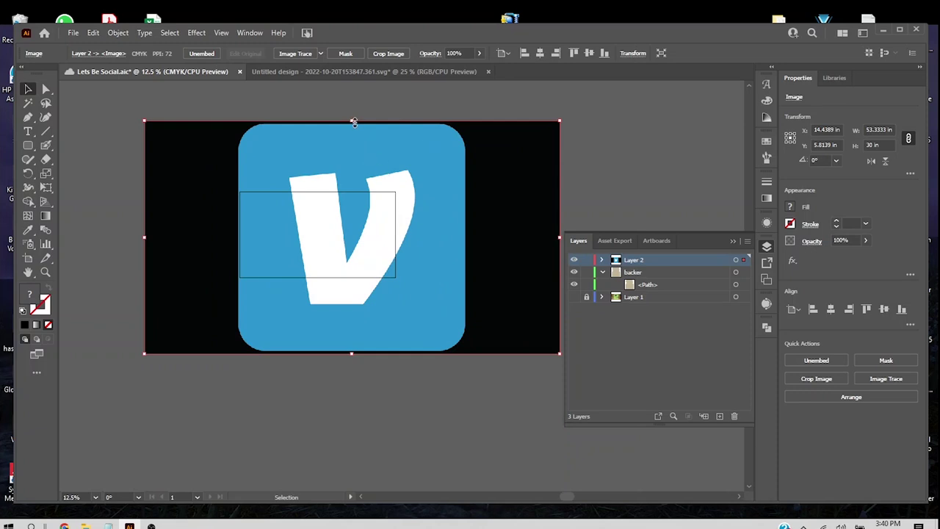
left_click_drag(354, 121, 352, 279)
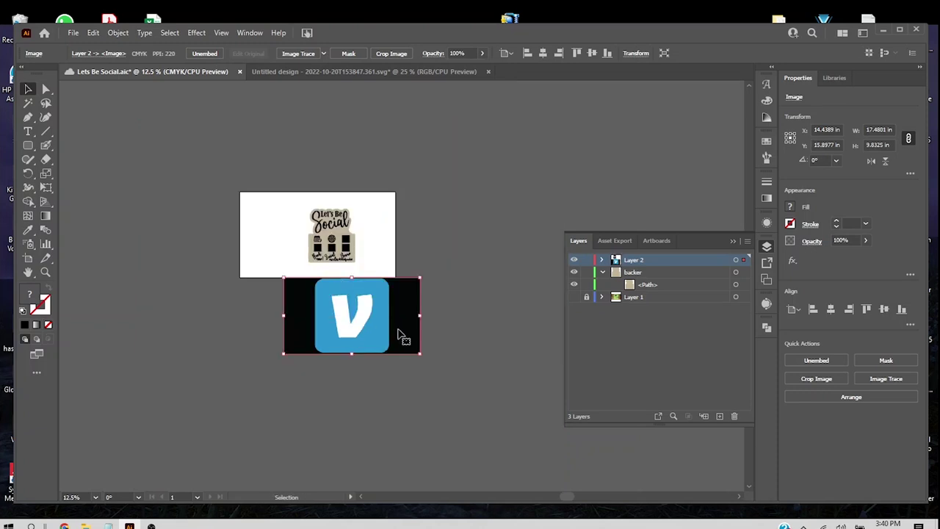
scroll(404, 336, "up", 1)
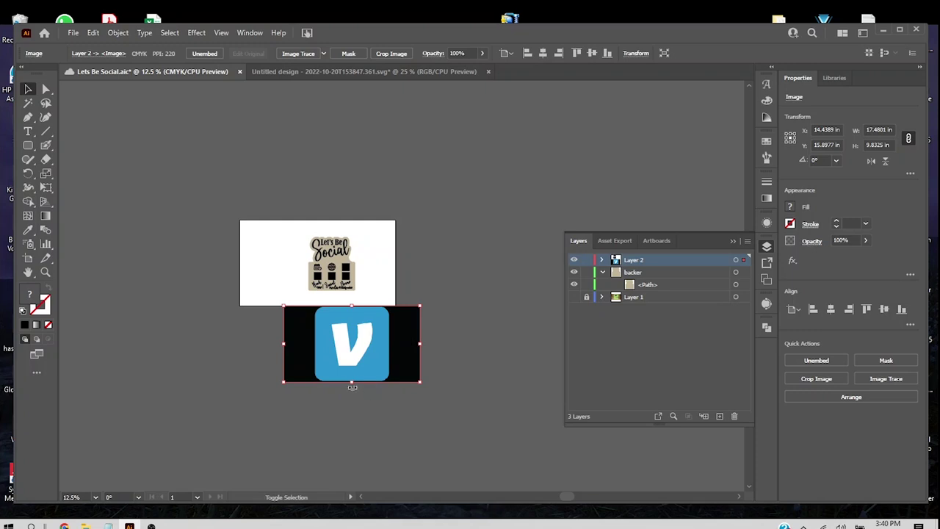
left_click_drag(352, 384, 381, 282)
key("ctrl+plus")
key("ctrl+plus")
key("ctrl+plus")
key("ctrl+plus")
key("ctrl+plus")
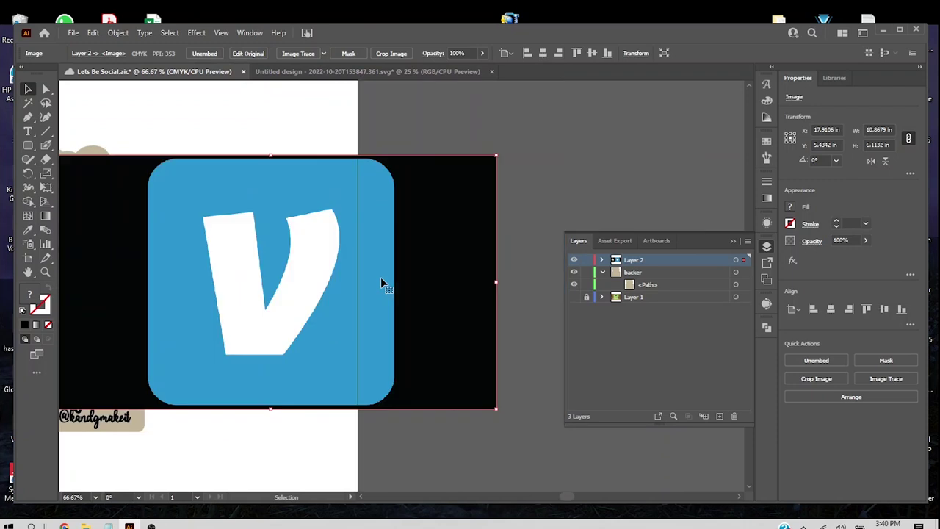
scroll(381, 282, "right", 2)
left_click_drag(286, 273, 461, 267)
left_click(661, 194)
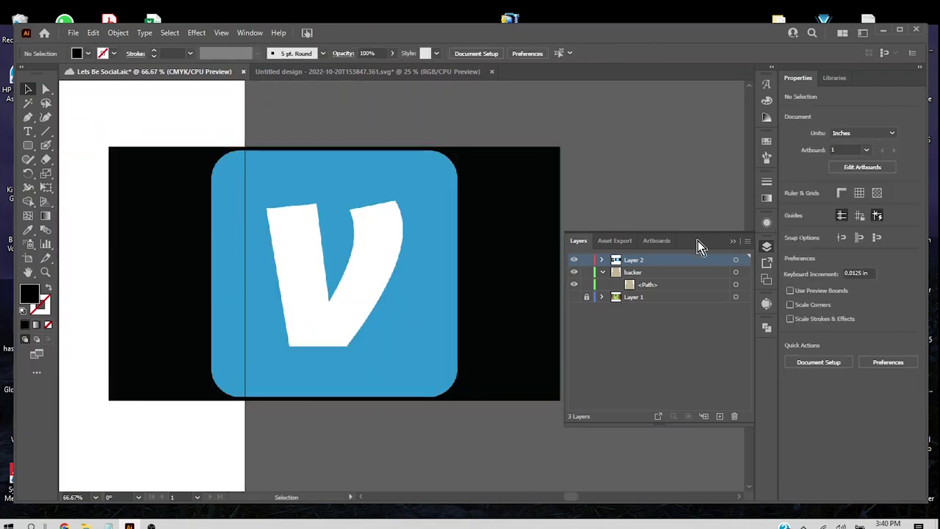
Step: Image Trace the Venmo logo using the 3 Colors preset
left_click(251, 33)
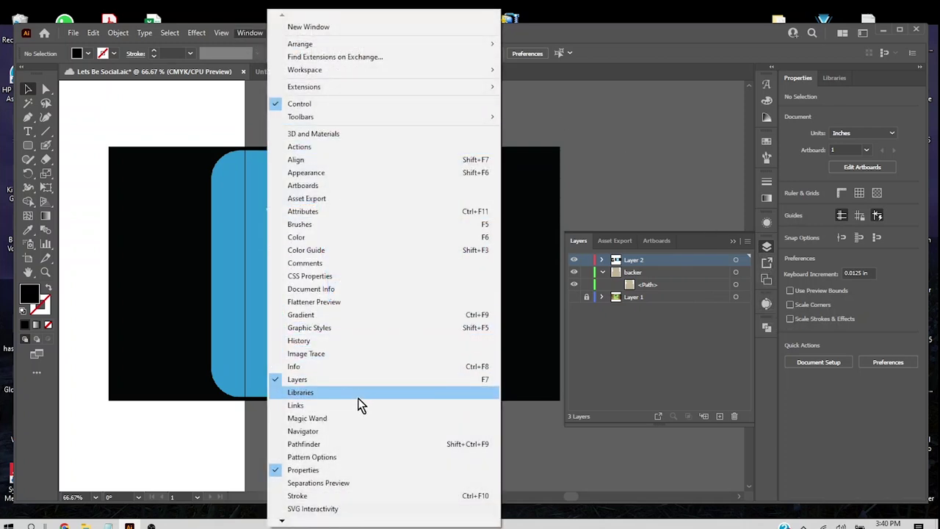
left_click(365, 354)
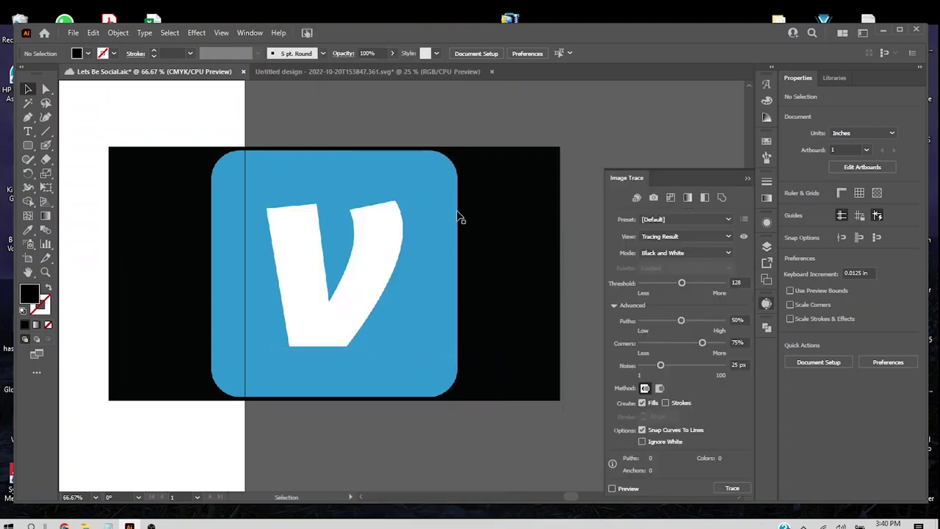
left_click(391, 205)
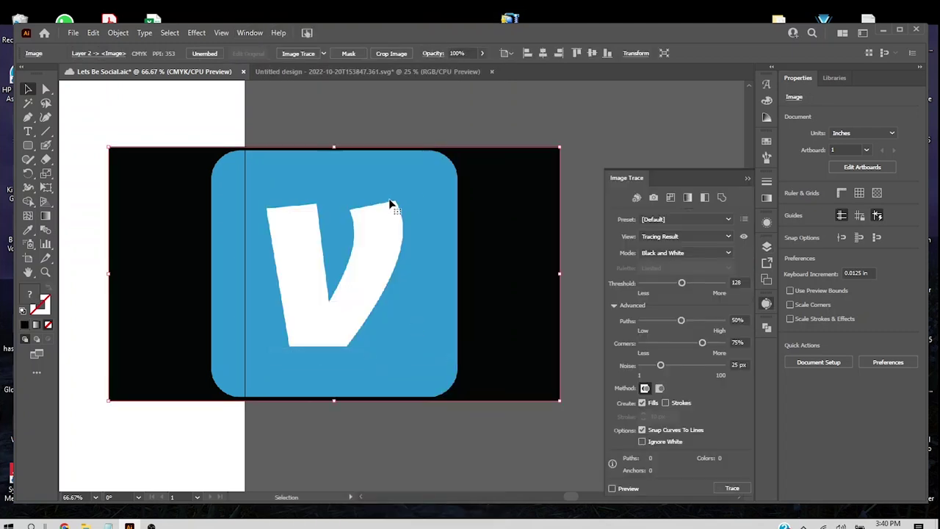
left_click(677, 222)
left_click(676, 286)
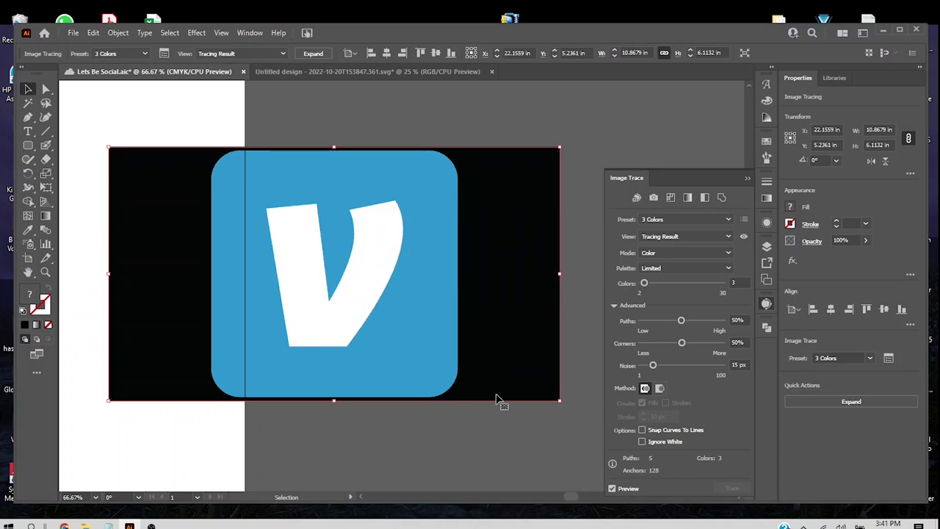
Step: Expand and ungroup the traced logo, then delete its black and blue backgrounds
left_click(832, 403)
left_click(534, 419)
left_click(553, 395)
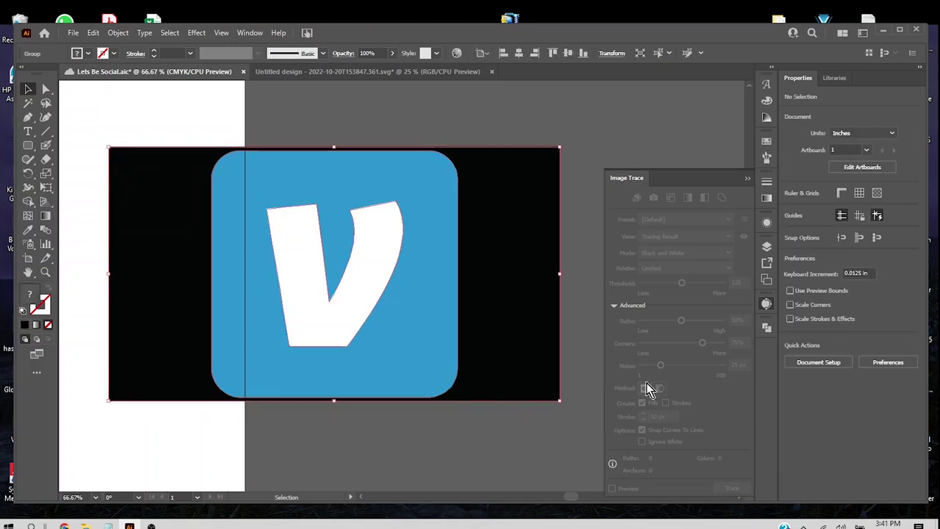
left_click(816, 404)
left_click(530, 433)
left_click_drag(530, 434, 414, 354)
key("Delete")
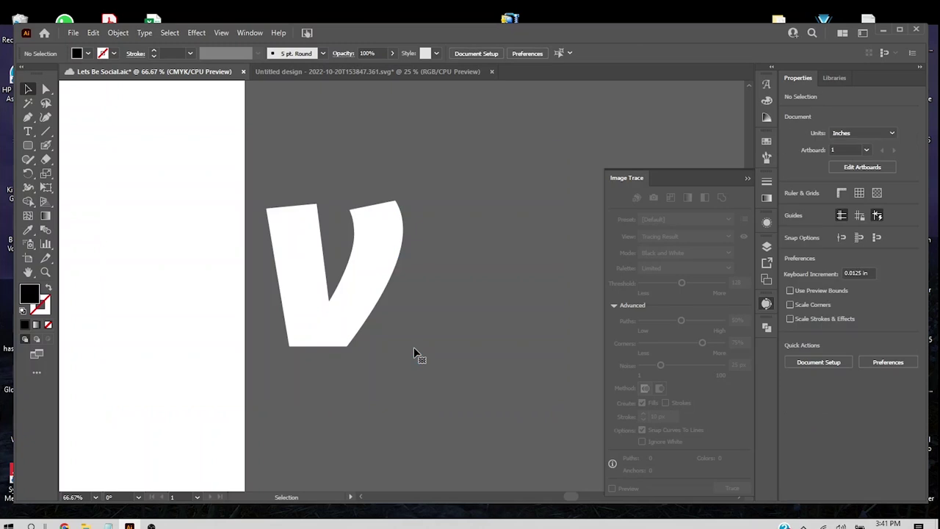
key("ctrl+minus")
key("ctrl+minus")
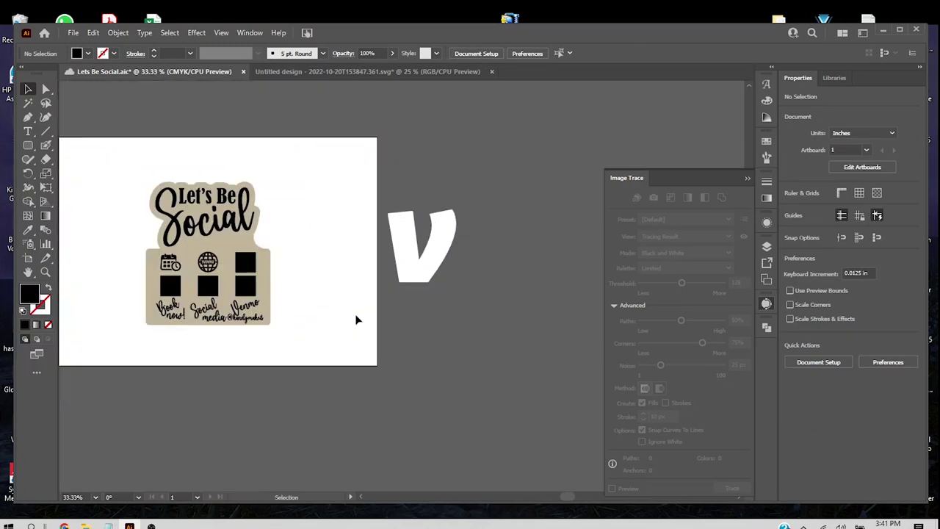
Step: Move the white V onto the sign, set it 1 in wide, and fill it black
left_click_drag(441, 253, 286, 265)
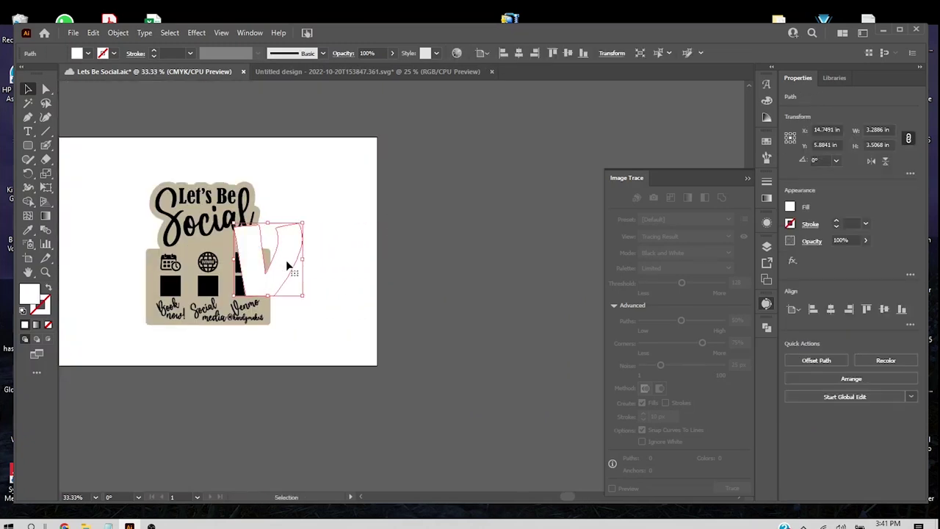
double_click(872, 130)
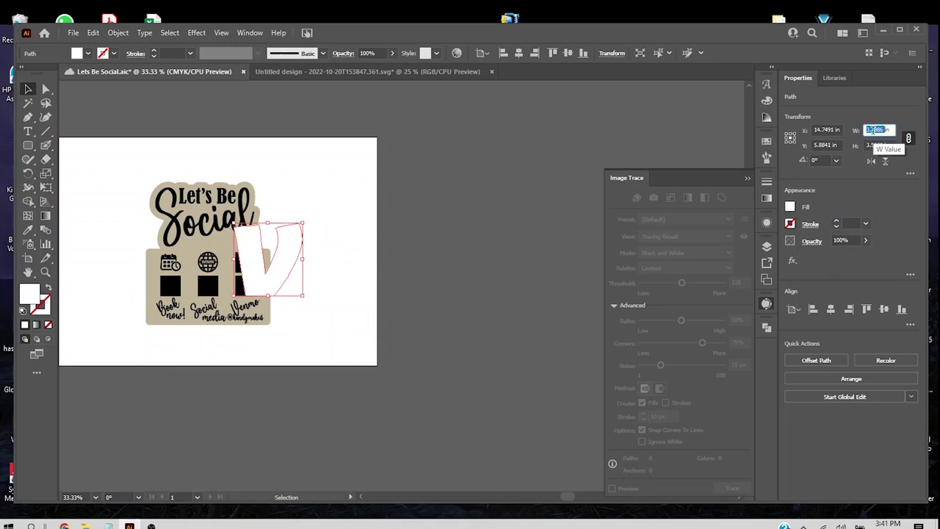
type("1")
key("Return")
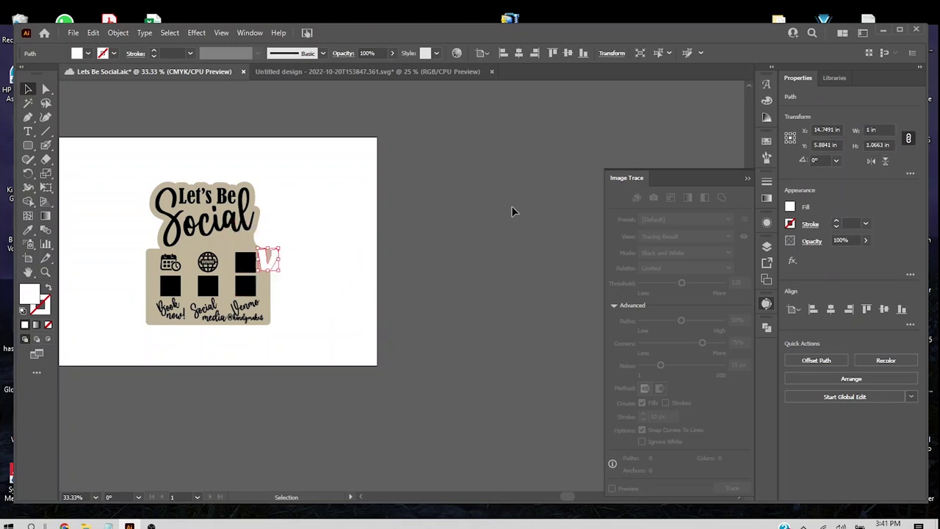
left_click(789, 206)
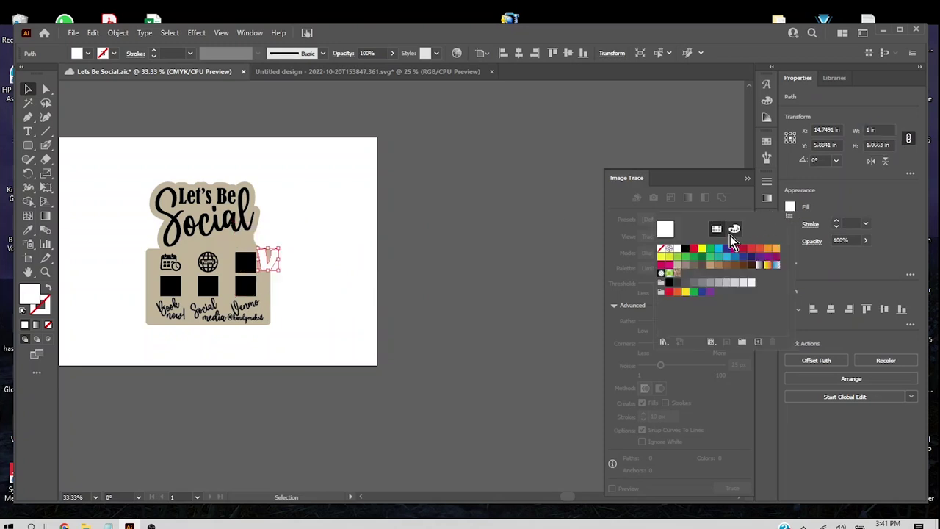
left_click(685, 247)
left_click(411, 292)
Step: Place the V over the Venmo column, shorten it, delete the square behind it, and save
key("ctrl+equal")
key("ctrl+equal")
key("ctrl+equal")
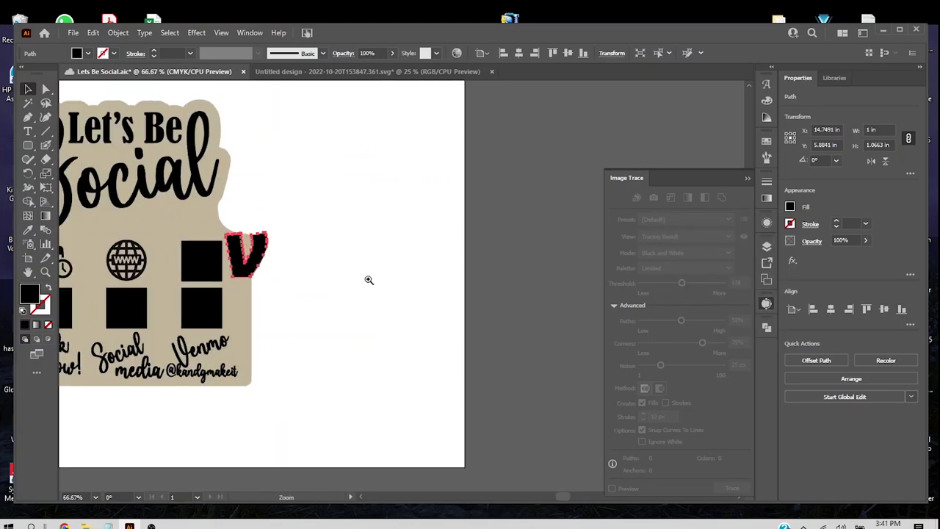
scroll(369, 285, "left", 5)
left_click_drag(504, 267, 475, 261)
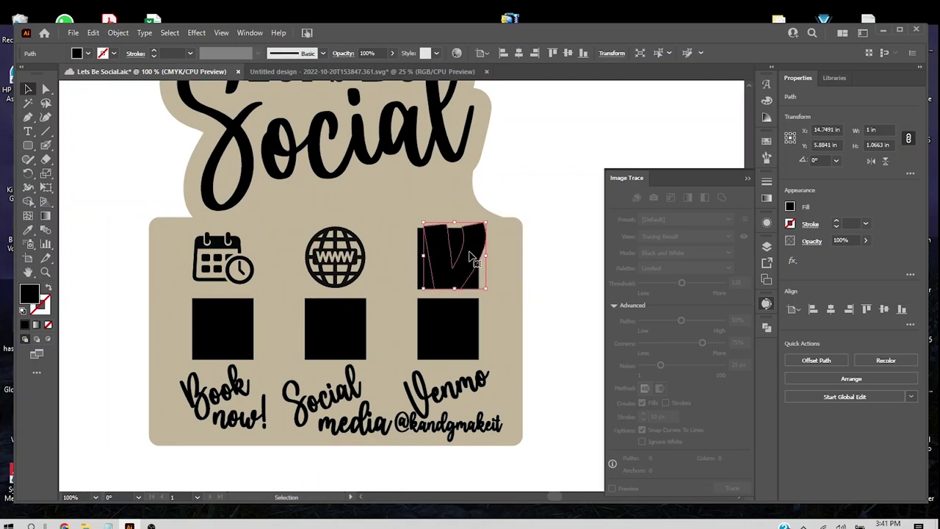
left_click_drag(457, 222, 460, 254)
left_click(476, 273)
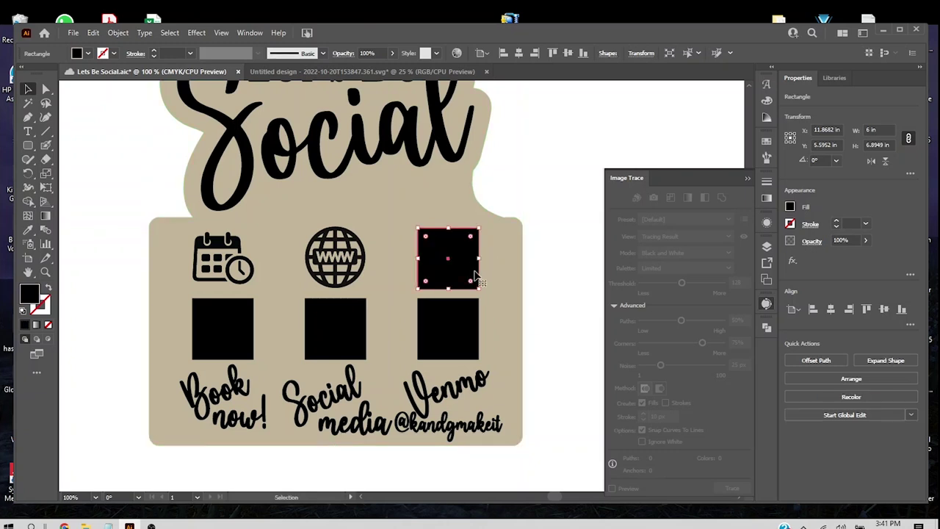
key("Delete")
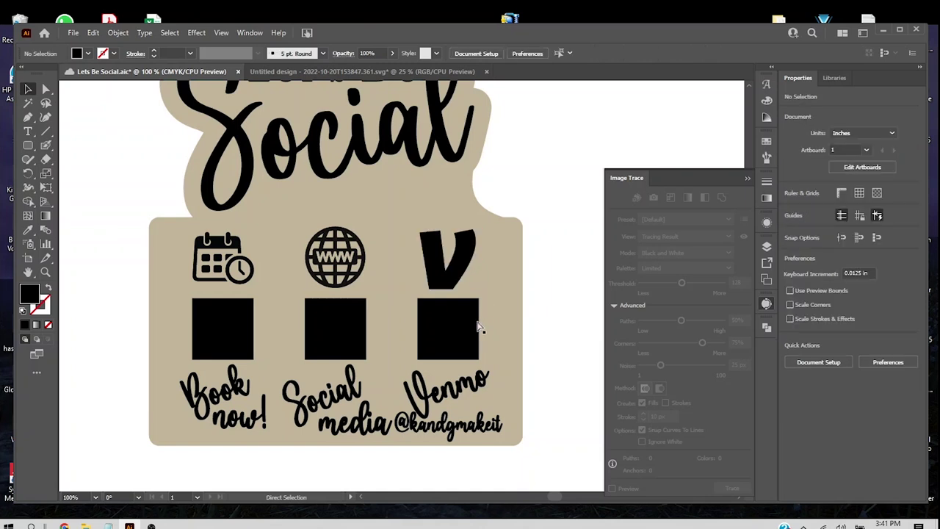
key("ctrl+s")
scroll(479, 327, "right", 3)
scroll(479, 327, "left", 2)
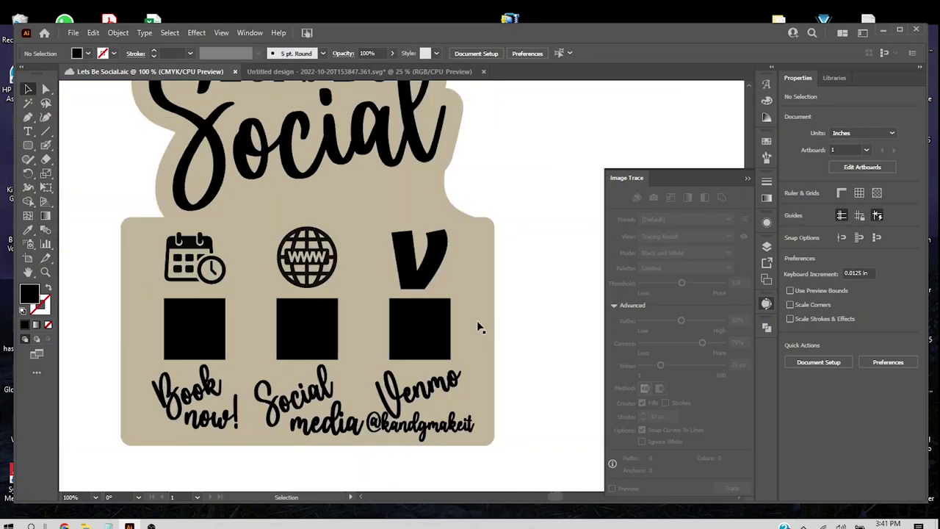
scroll(479, 327, "up", 3)
scroll(479, 327, "down", 3)
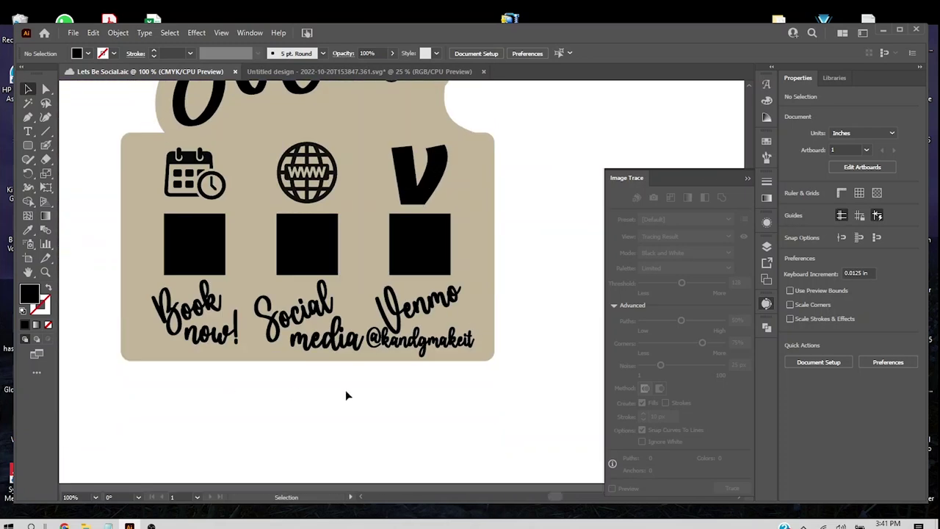
Step: Widen the block of labels, black squares and icons slightly on both sides
left_click(425, 344)
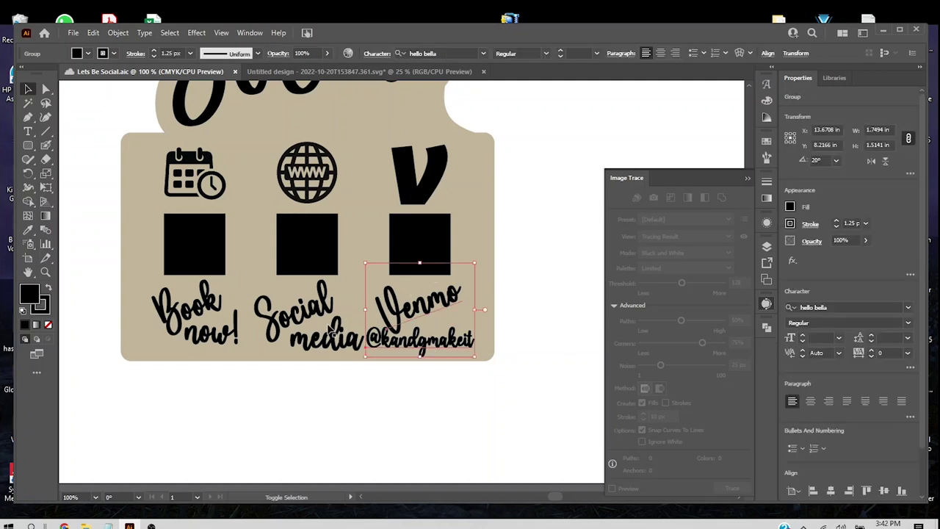
left_click(280, 331, "shift")
left_click(222, 328, "shift")
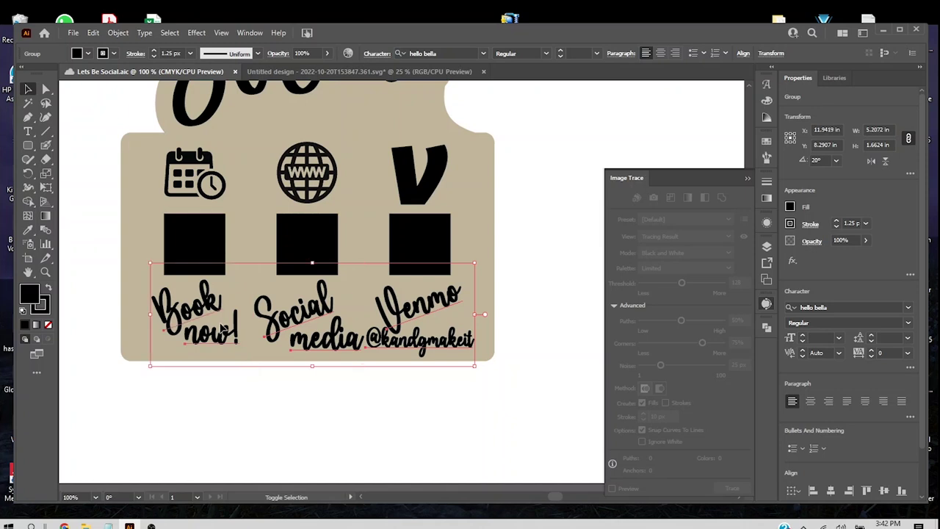
left_click(211, 260, "shift")
left_click(215, 195, "shift")
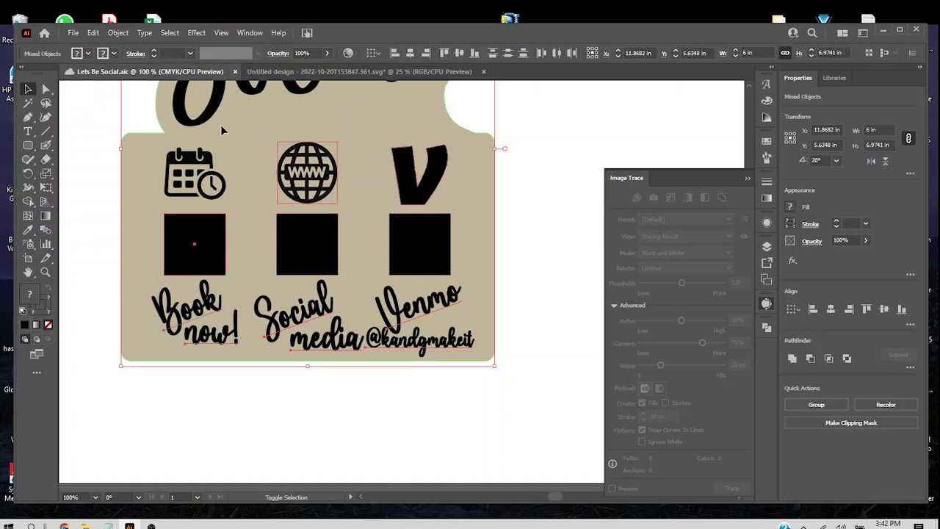
left_click(199, 163, "shift")
left_click(141, 174, "shift")
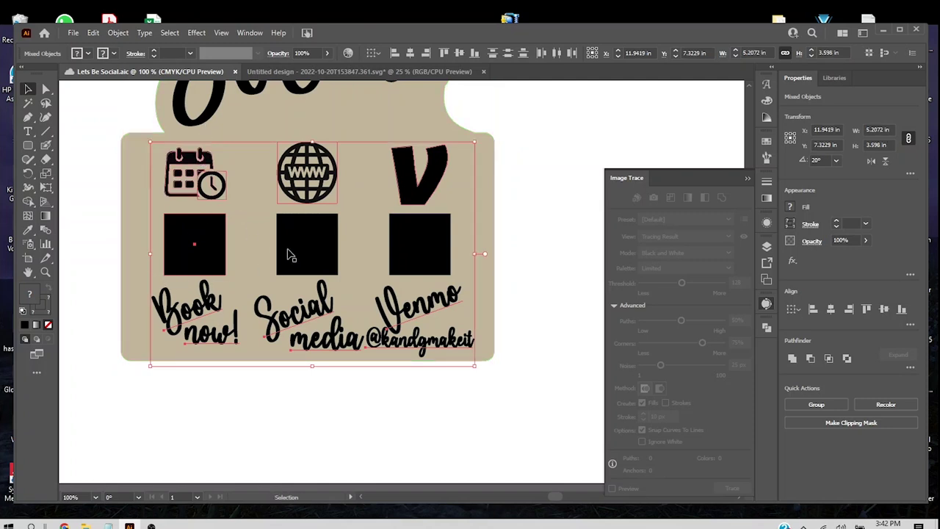
left_click_drag(151, 254, 135, 255)
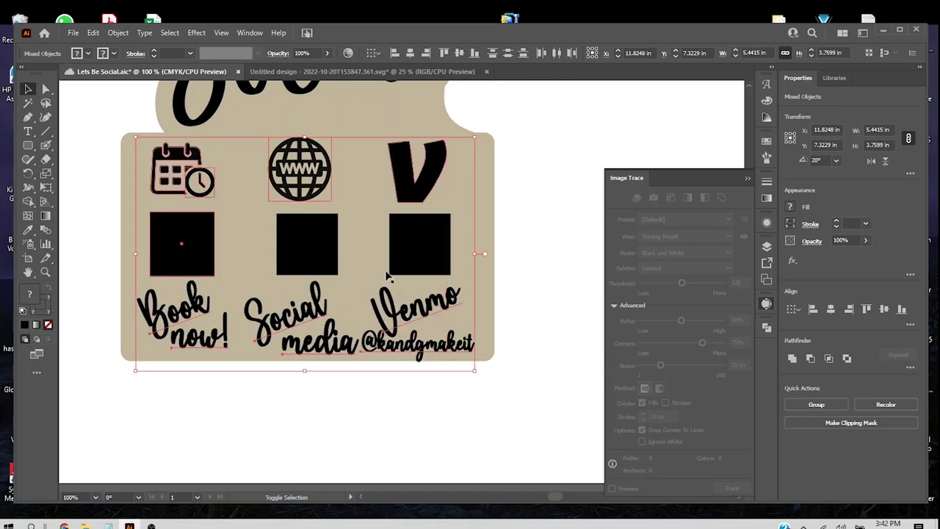
left_click_drag(476, 254, 478, 254)
Step: Nudge the right black square into line with the others
key("a")
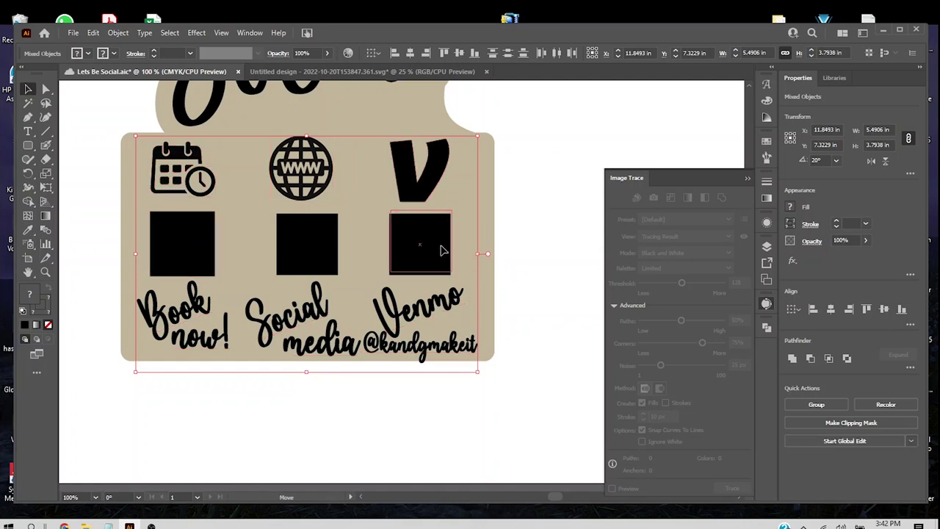
left_click(441, 252)
left_click_drag(441, 252, 441, 255)
key("v")
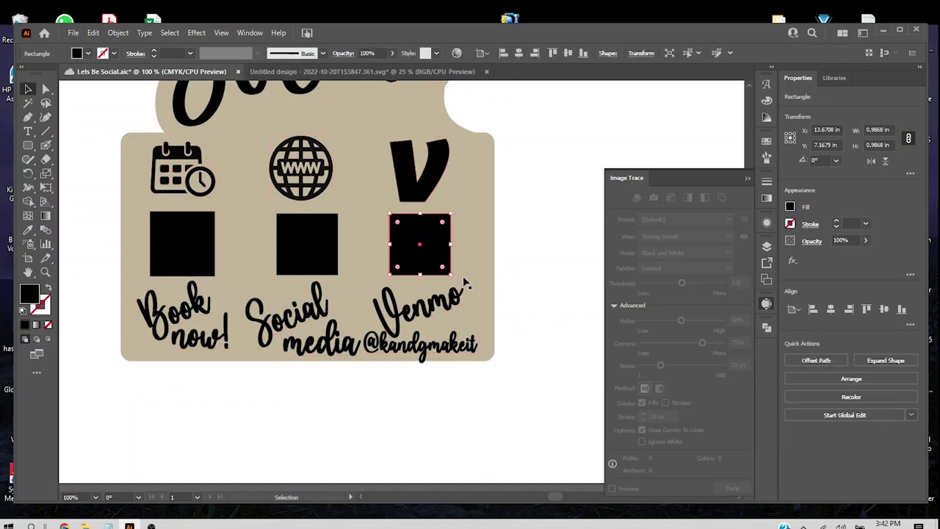
left_click(535, 388)
Step: Shift all three labels, squares and icons up slightly together
left_click(412, 324)
left_click(301, 316, "shift")
left_click(210, 312, "shift")
left_click(206, 262, "shift")
left_click(328, 235, "shift")
left_click(411, 248, "shift")
left_click(420, 185, "shift")
left_click(316, 180, "shift")
left_click(215, 180, "shift")
left_click_drag(215, 180, 212, 173)
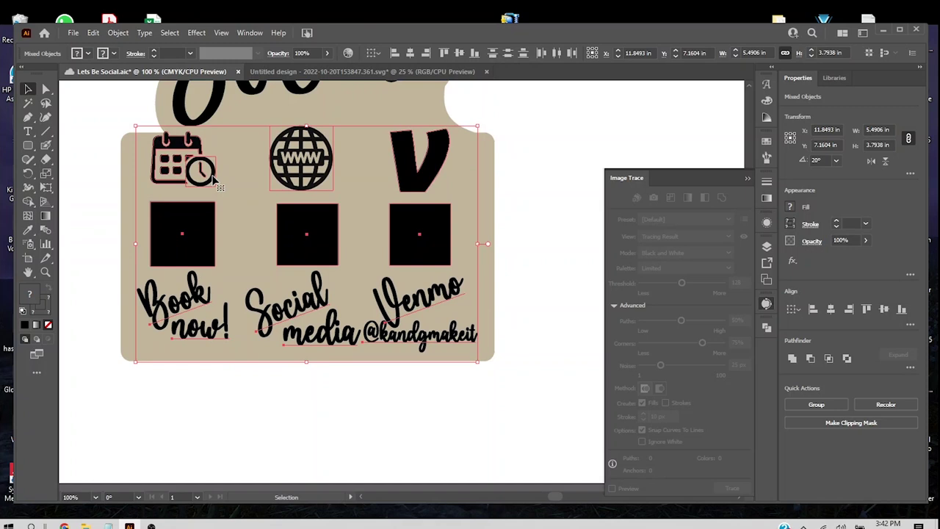
left_click(540, 227)
Step: Nudge the V, globe and calendar icons down and centre the globe over its square
left_click(438, 169)
left_click(212, 170)
left_click(416, 158)
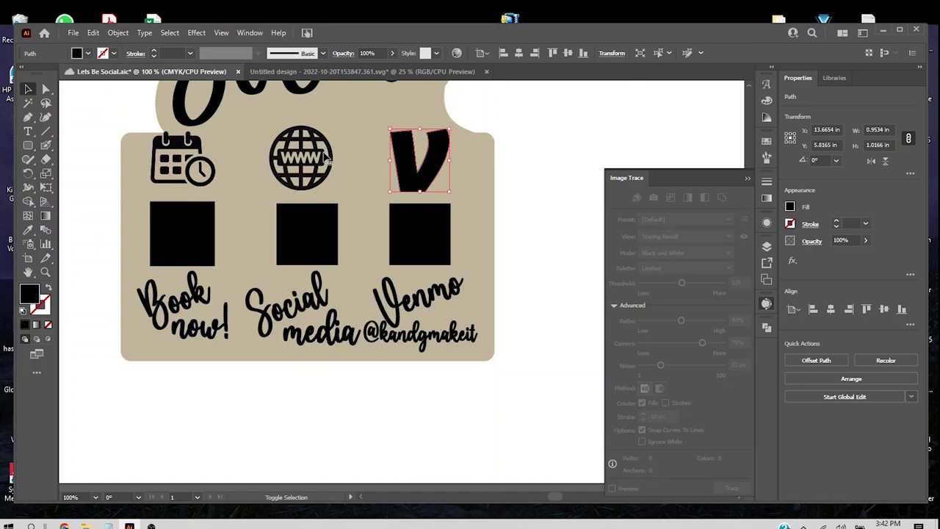
left_click(326, 159, "shift")
left_click(212, 170, "shift")
key("Down")
key("Down")
key("Down")
key("Down")
key("Down")
key("Down")
key("Down")
key("Down")
key("Down")
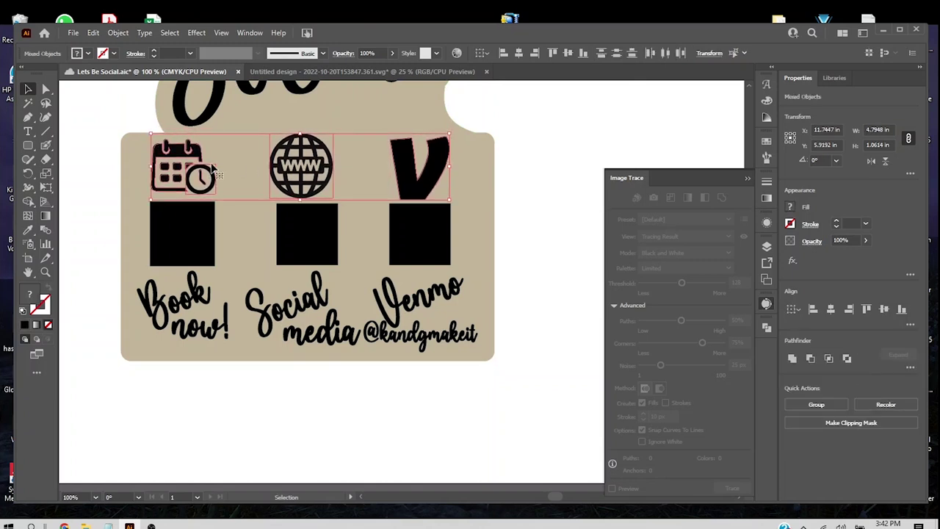
left_click(513, 226)
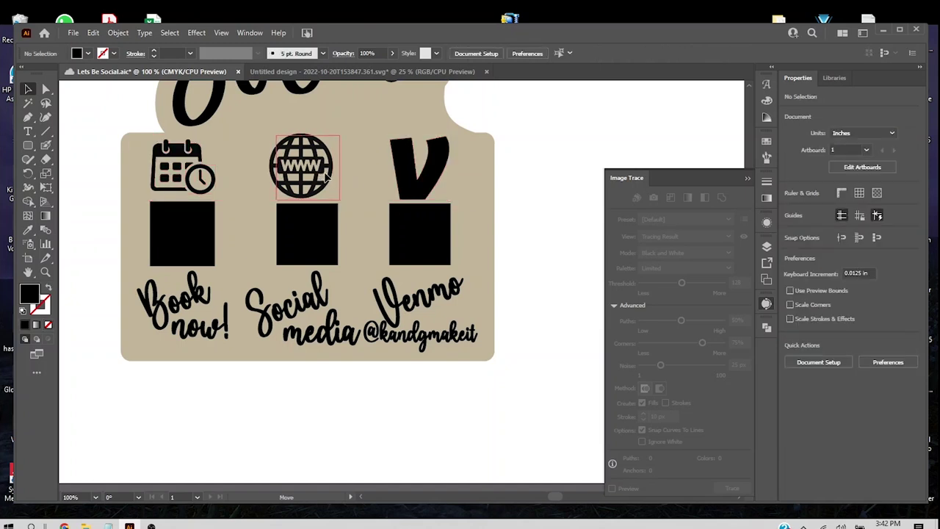
left_click_drag(328, 174, 333, 174)
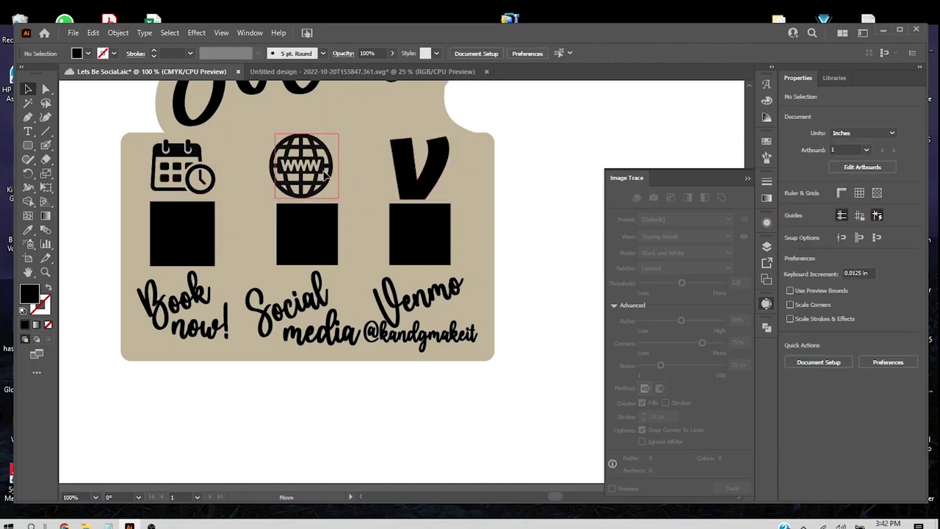
Step: Check the V and calendar placement, zoom out to the whole sign, and save
left_click(430, 188)
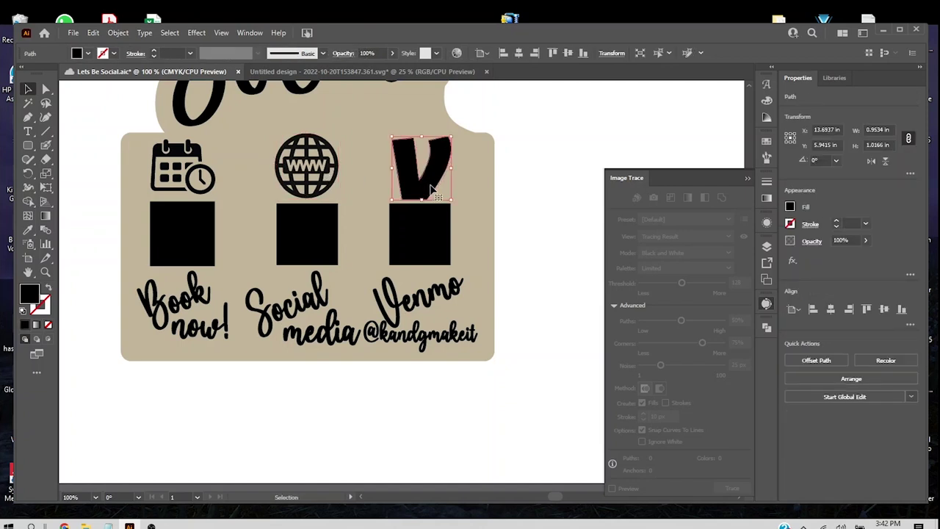
left_click(510, 217)
left_click(199, 173)
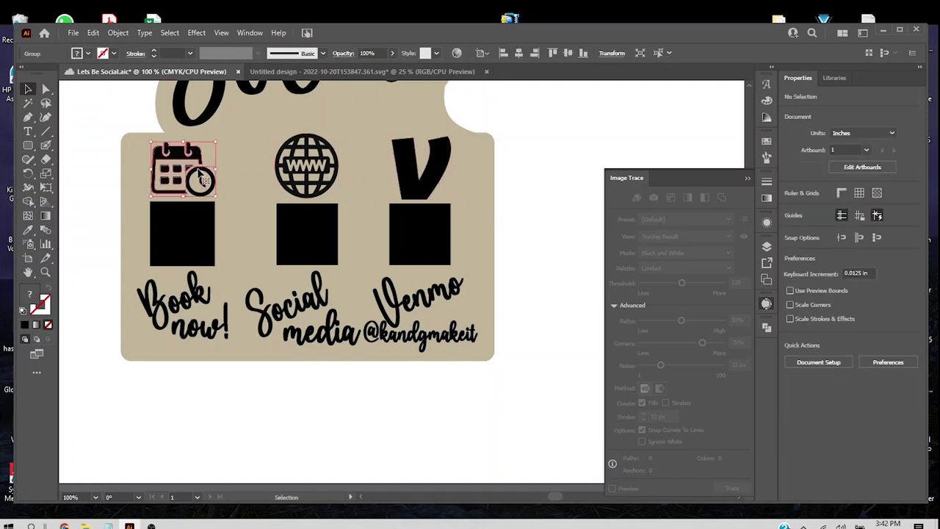
left_click(527, 237)
scroll(527, 236, "up", 3)
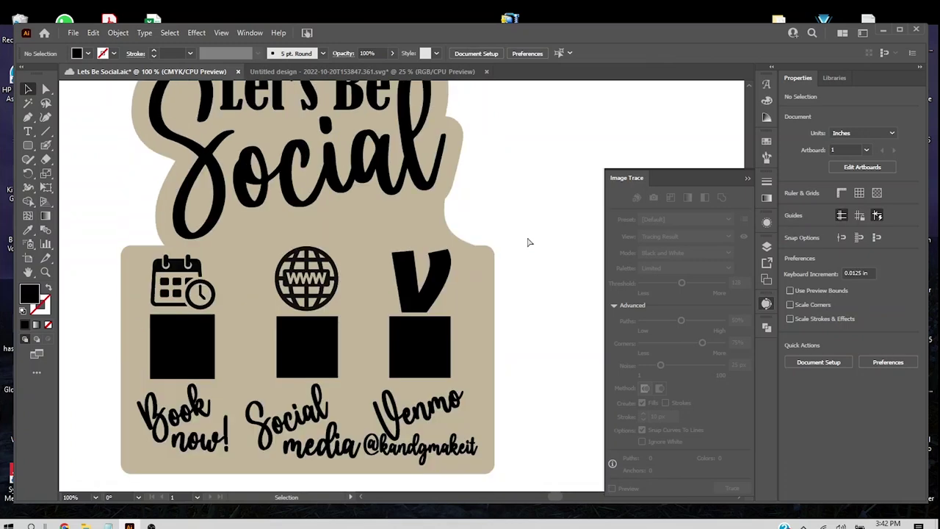
key("ctrl+minus")
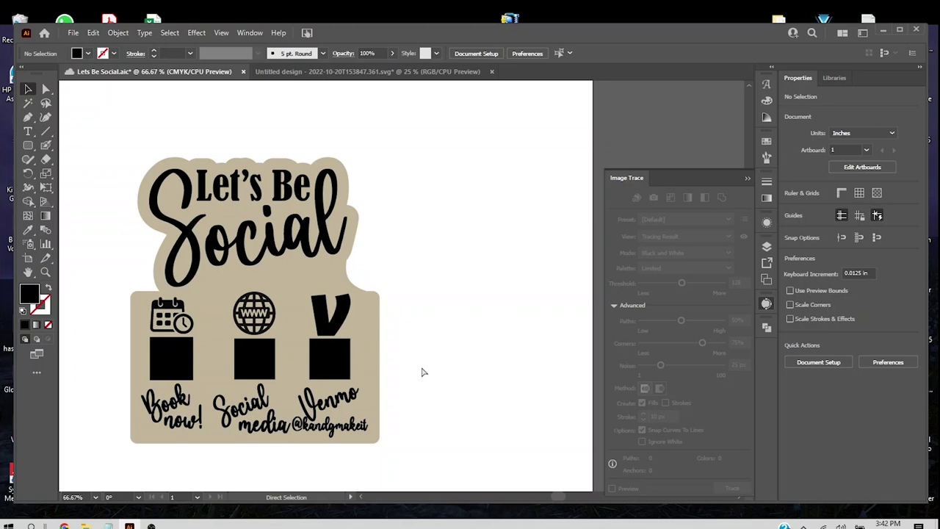
key("ctrl+s")
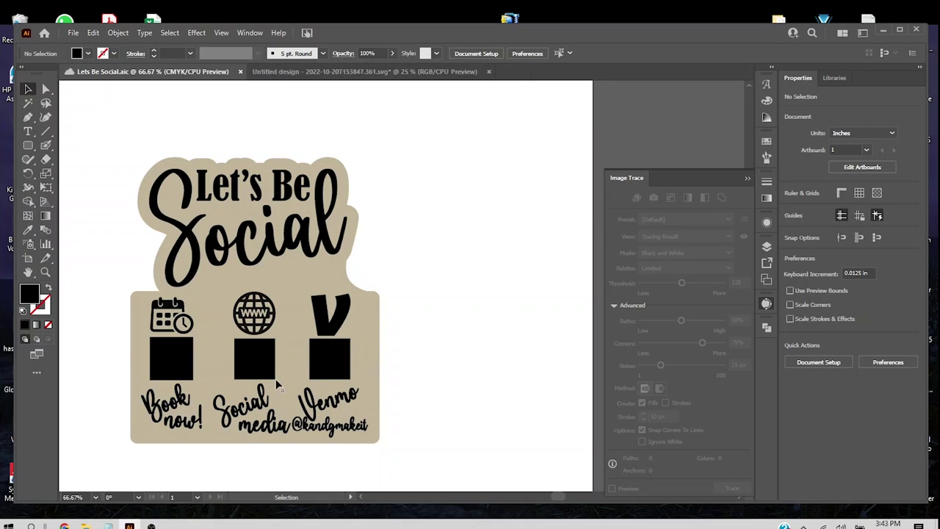
Step: Close the previous Canva design tab and go to the Canva home page
left_click(108, 526)
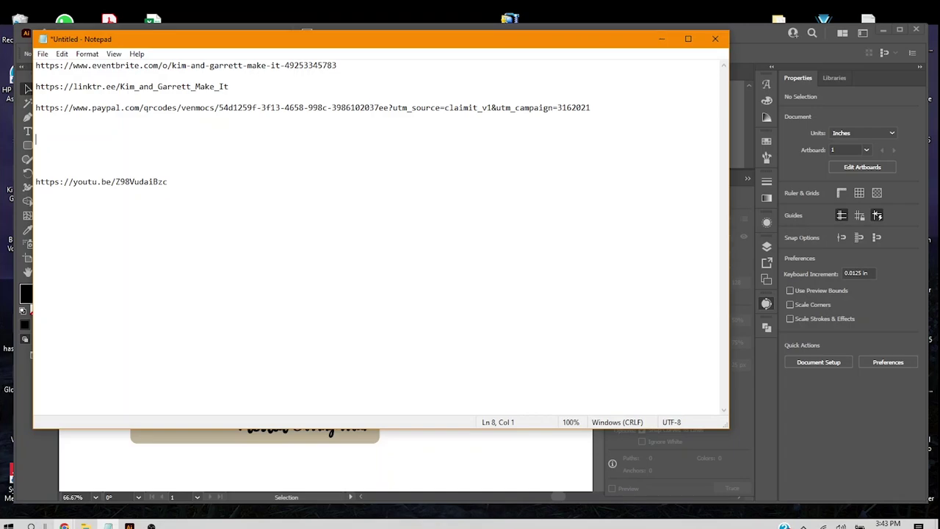
mouse_move(64, 526)
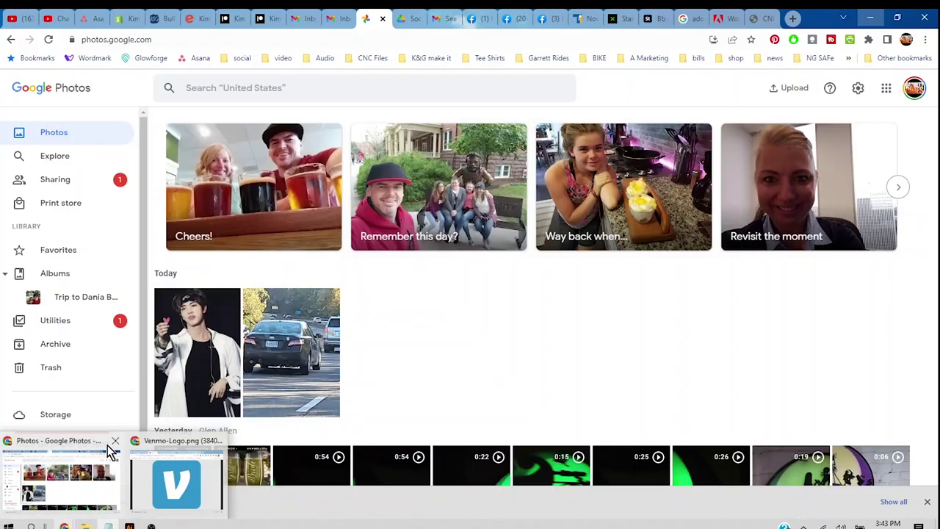
left_click(163, 442)
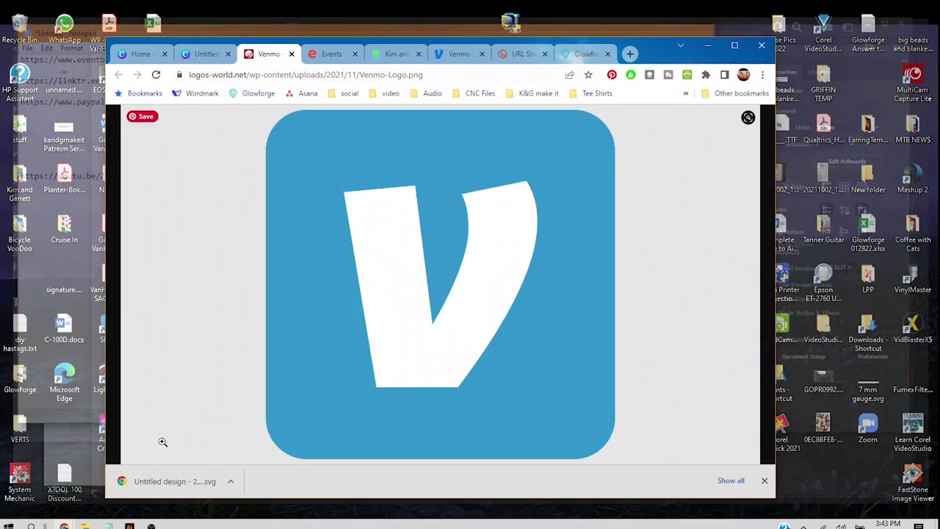
left_click(206, 55)
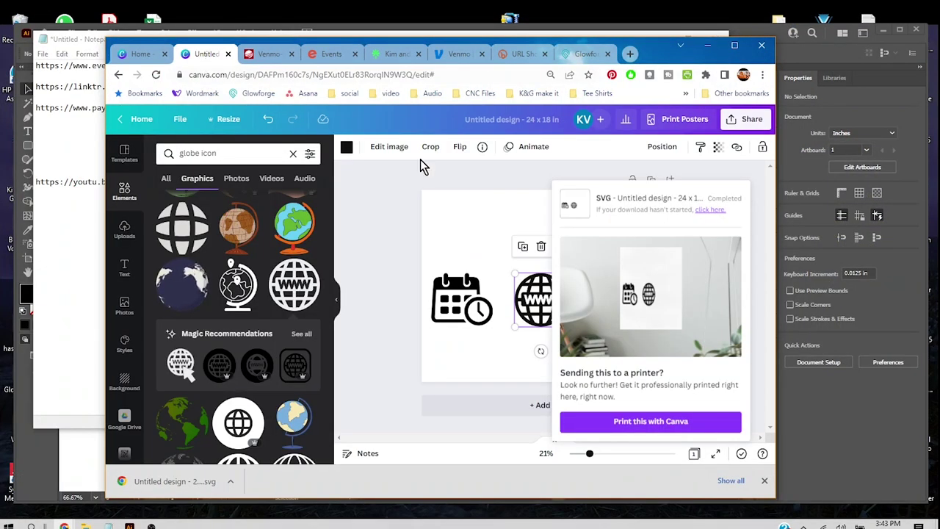
left_click(228, 54)
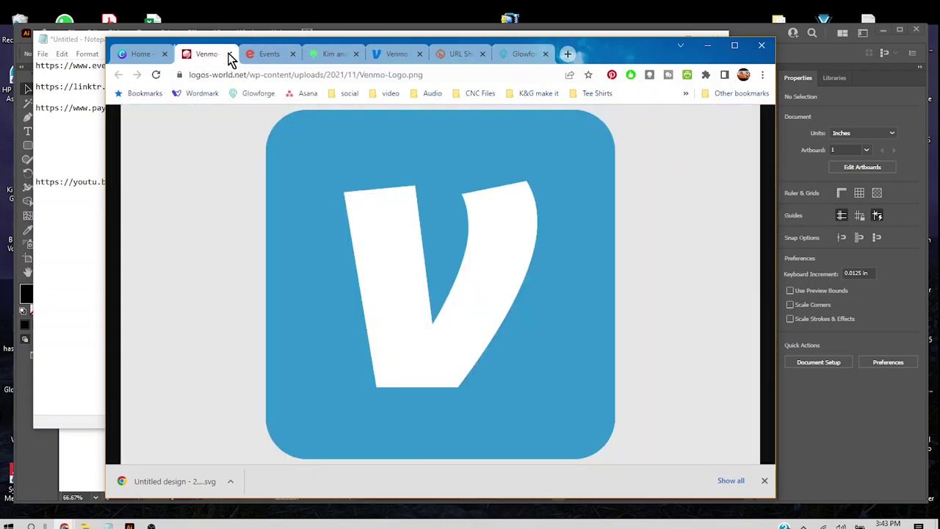
left_click(150, 57)
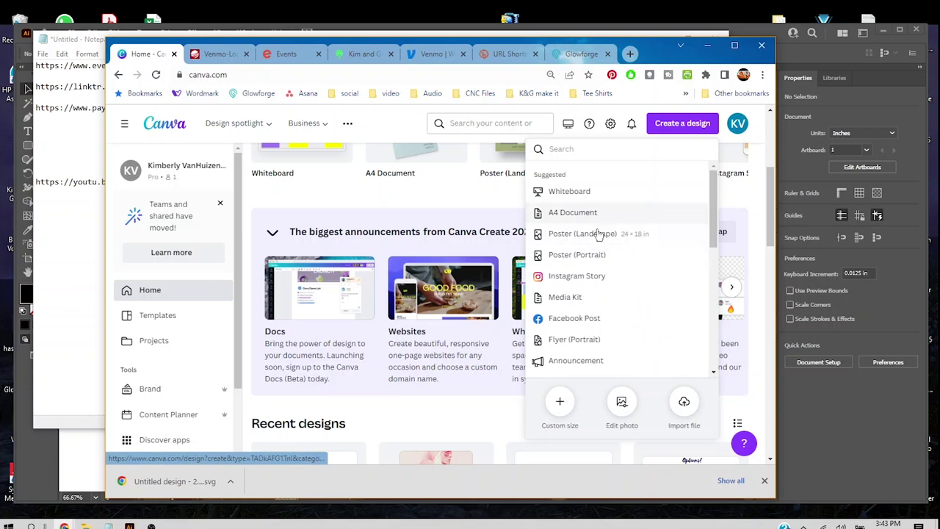
Step: Start a new blank square Instagram Post design from Canva's suggestions
scroll(598, 257, "down", 3)
scroll(599, 259, "down", 3)
scroll(599, 258, "up", 5)
scroll(599, 259, "down", 4)
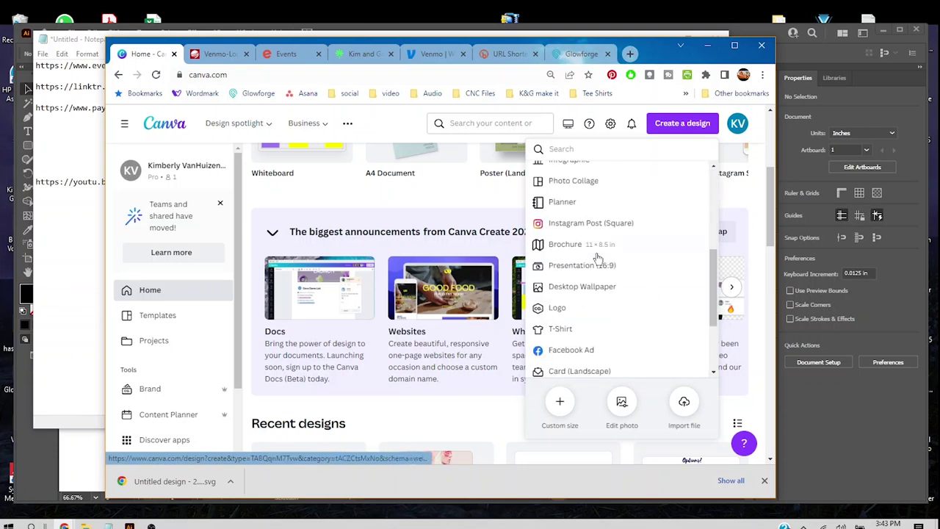
left_click(579, 223)
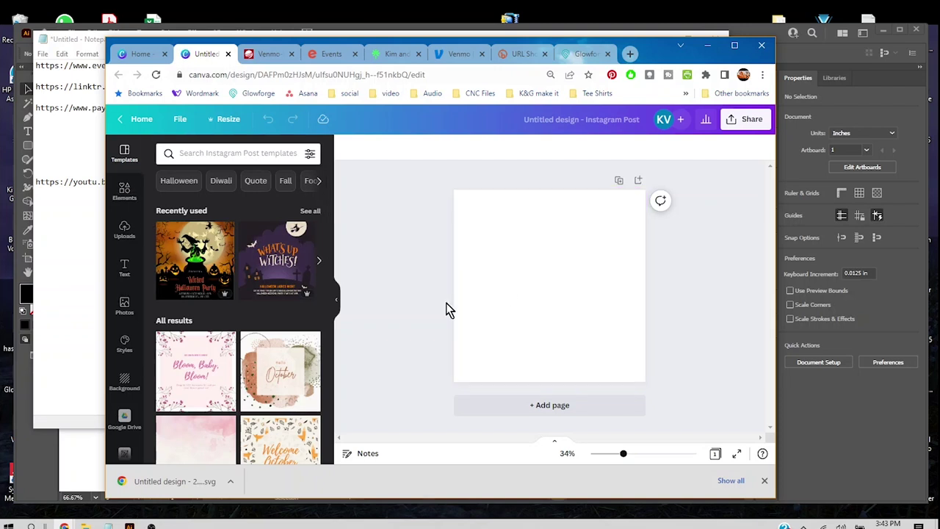
scroll(141, 320, "down", 3)
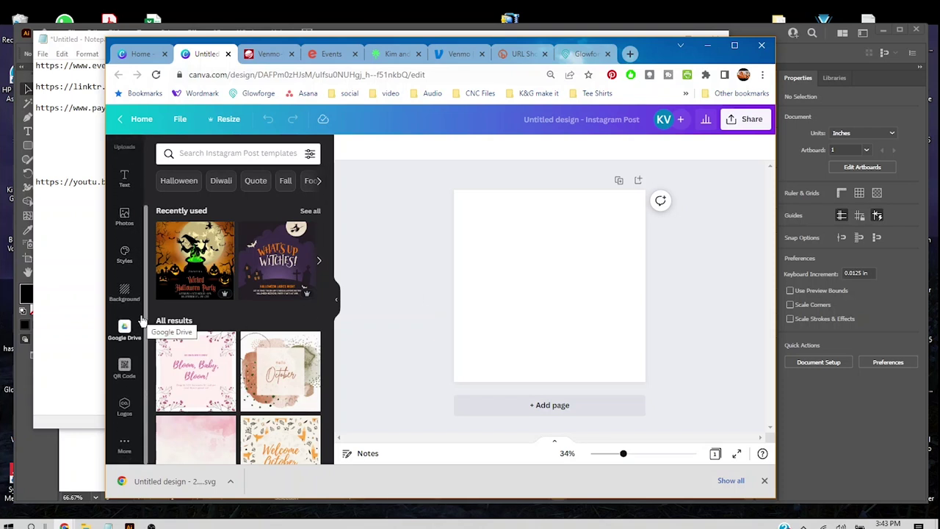
Step: Generate a QR code from the Eventbrite link copied out of Notepad
left_click(124, 367)
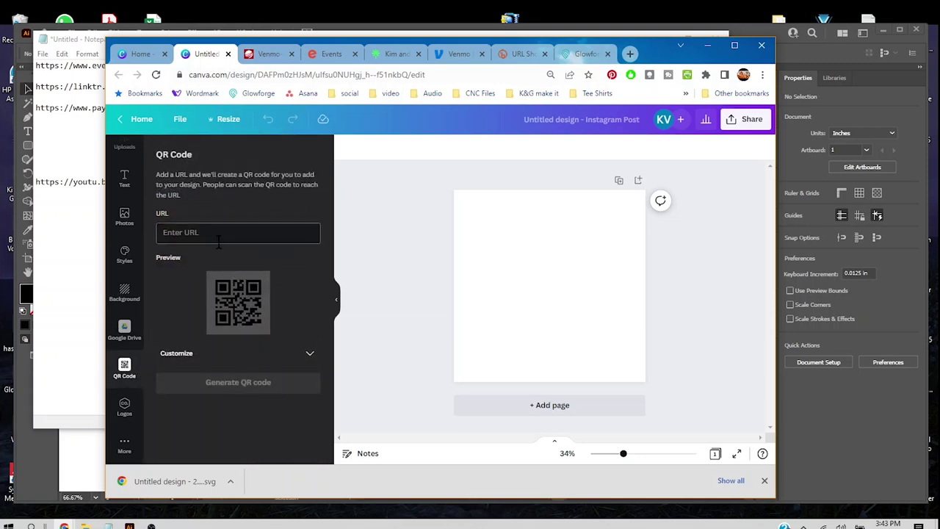
left_click(78, 156)
left_click(378, 66)
left_click_drag(377, 65, 41, 64)
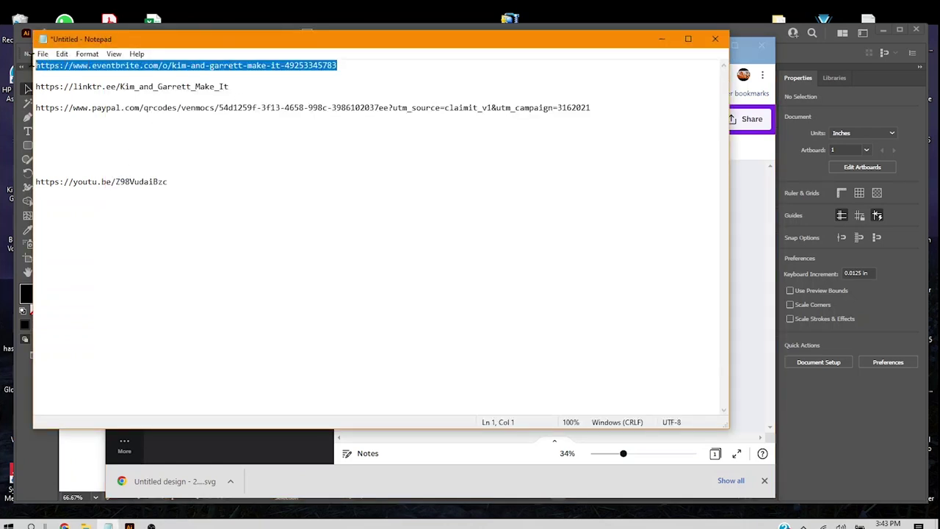
left_click(398, 459)
left_click(234, 232)
key("ctrl+v")
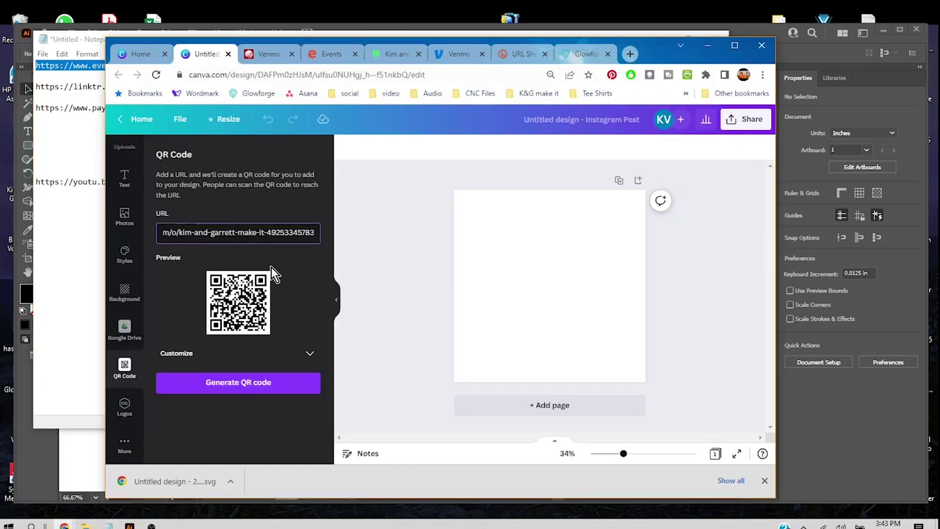
left_click(229, 393)
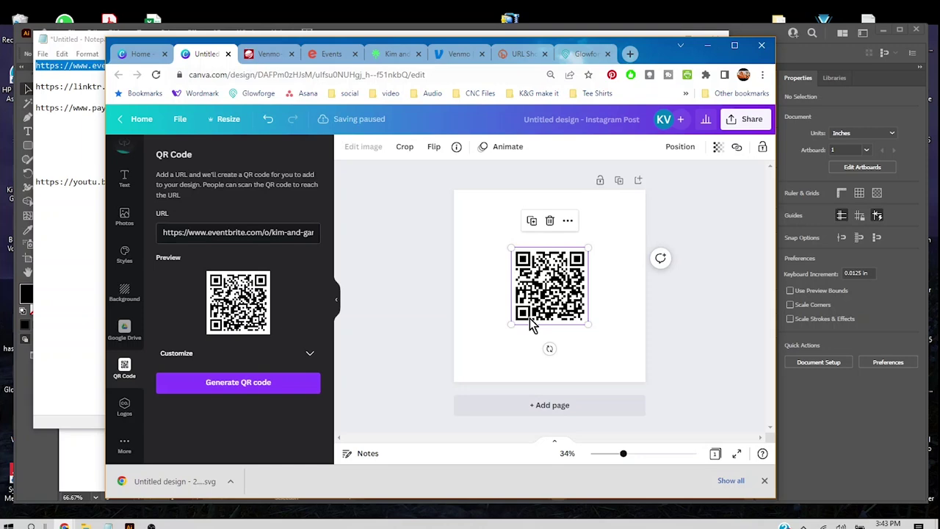
Step: Enlarge the QR code to 1,051 × 1,051 so it fills the page
left_click_drag(510, 247, 458, 189)
left_click_drag(588, 323, 646, 381)
left_click(668, 382)
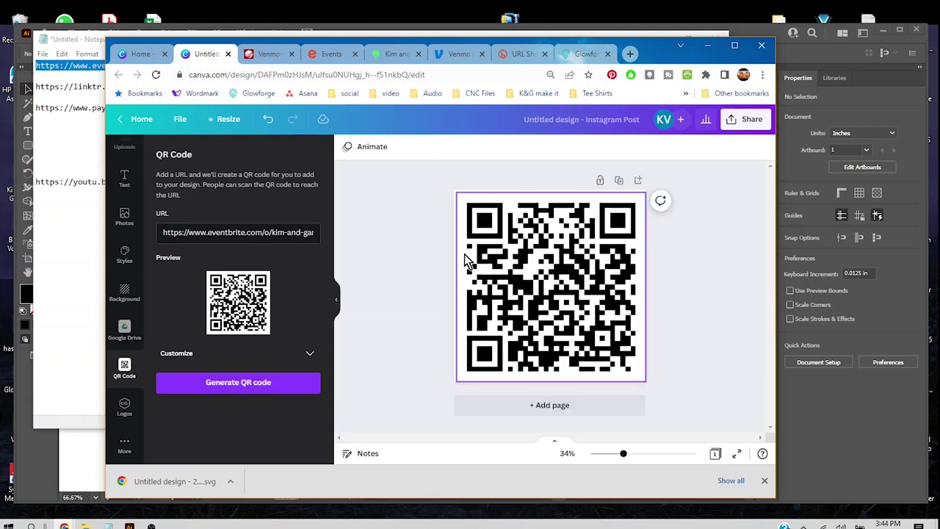
Step: Download the QR design as a transparent PNG, Untitled design (14).png
left_click(181, 122)
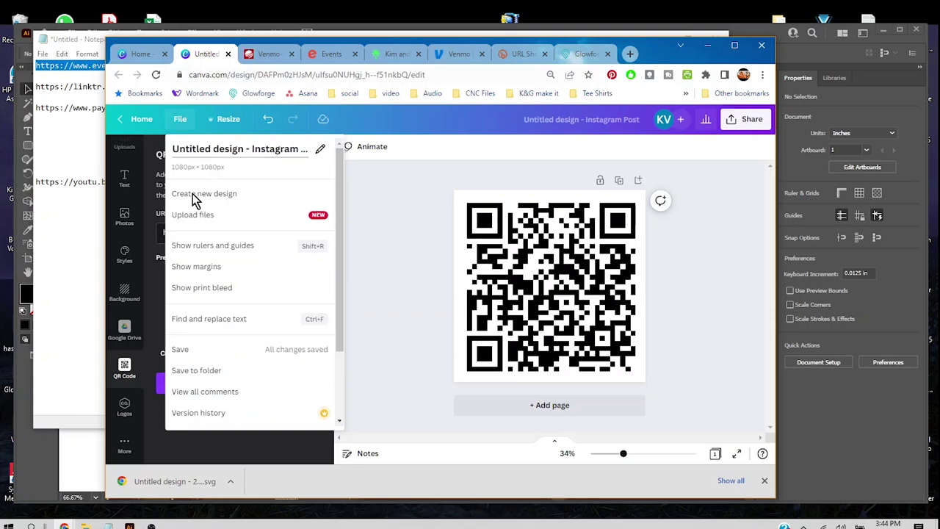
scroll(220, 371, "down", 2)
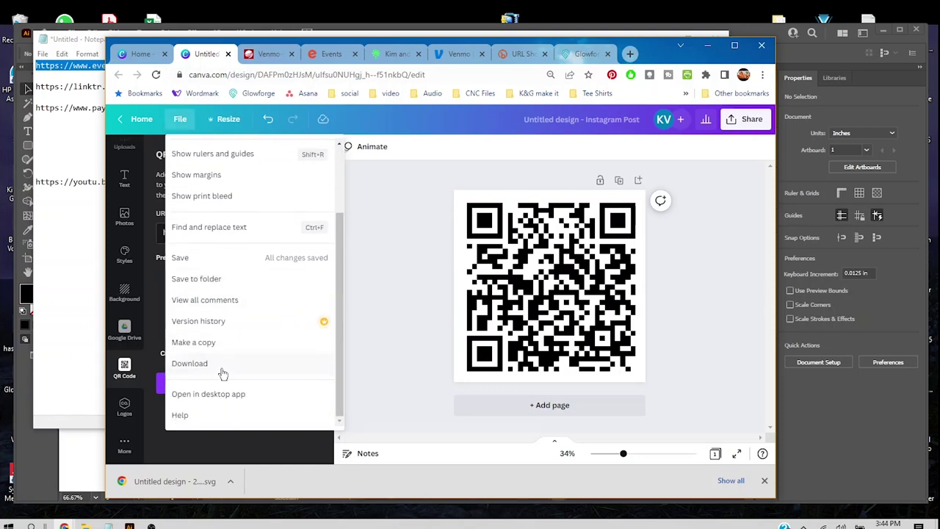
left_click(222, 366)
left_click(750, 196)
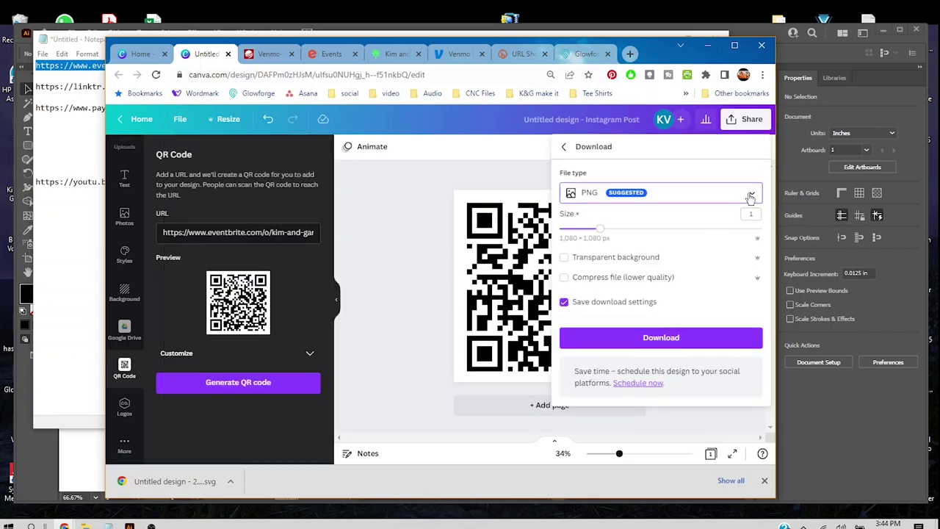
left_click(683, 180)
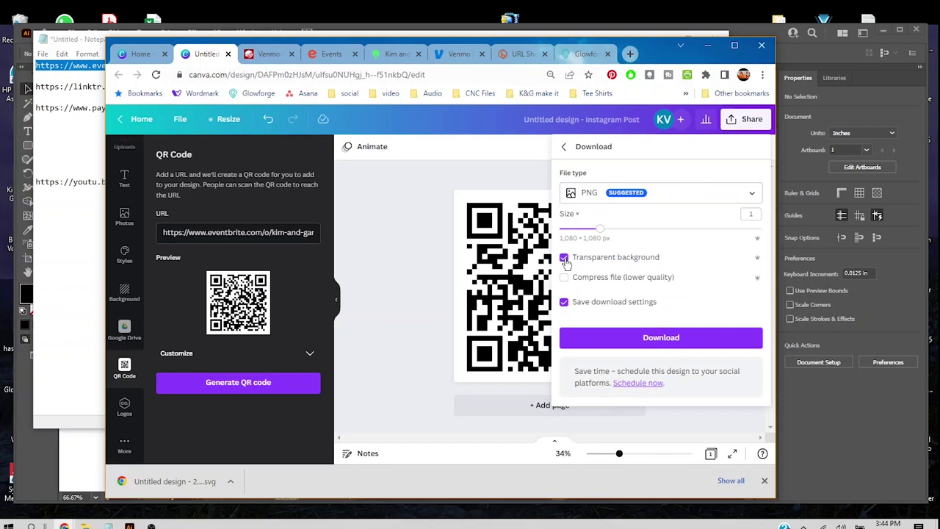
left_click(665, 339)
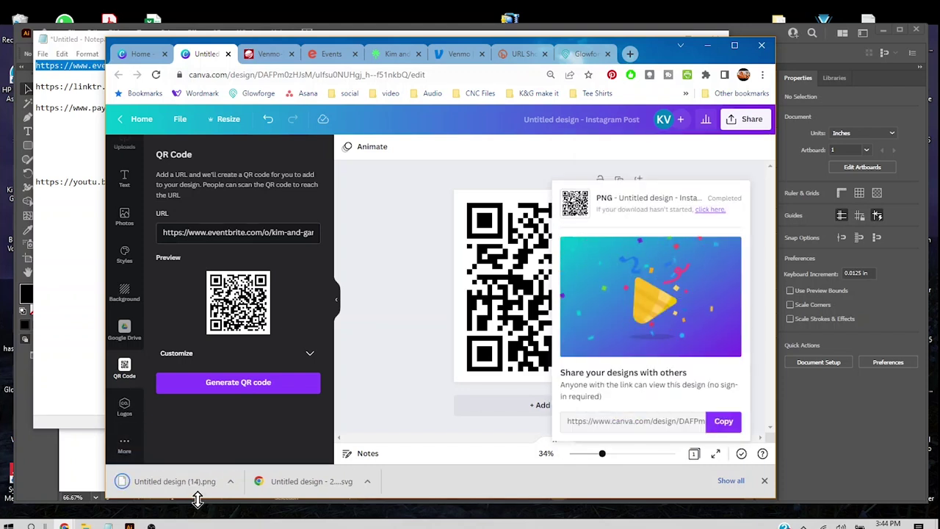
mouse_move(87, 524)
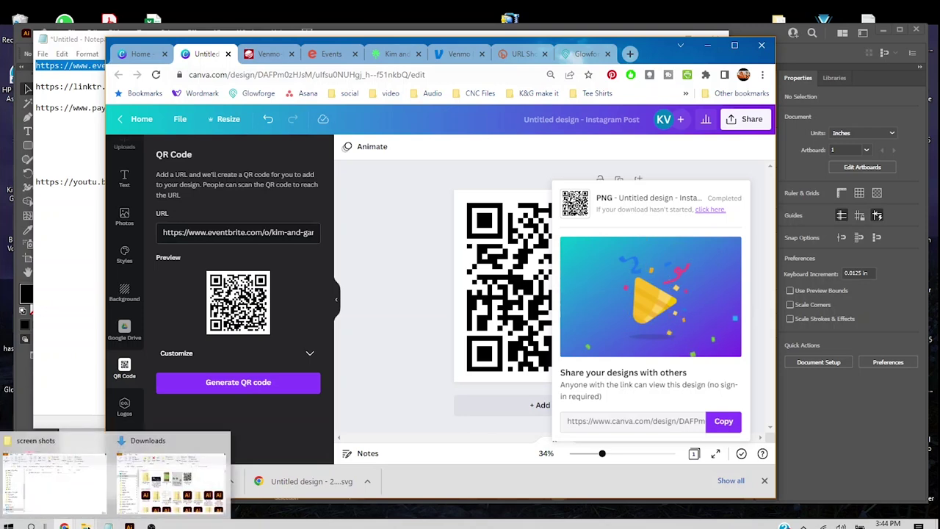
left_click(163, 447)
Step: Drag the downloaded QR code PNG from Downloads onto the Illustrator sign
left_click(41, 465)
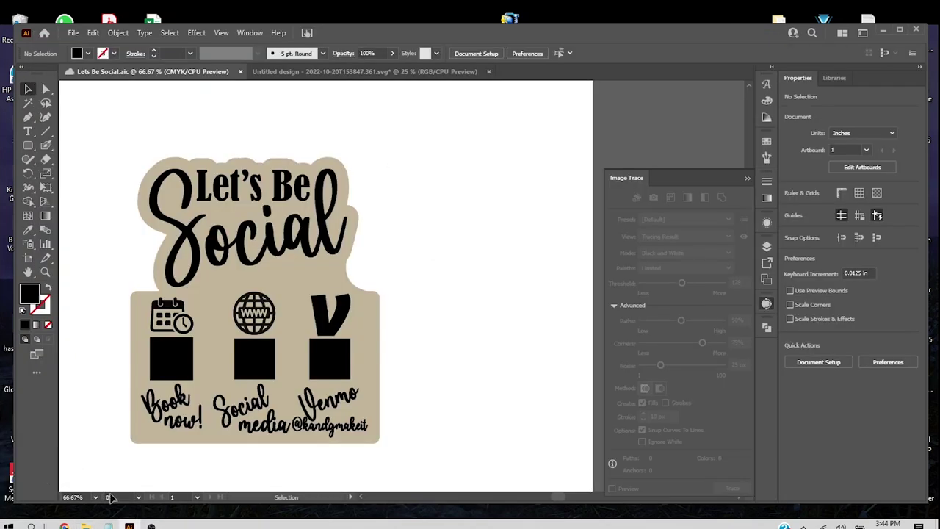
mouse_move(86, 525)
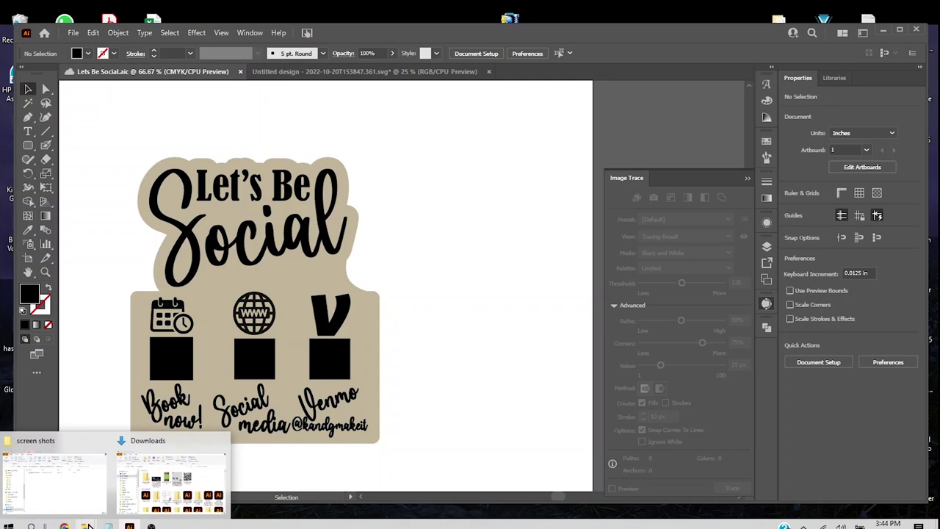
left_click(171, 448)
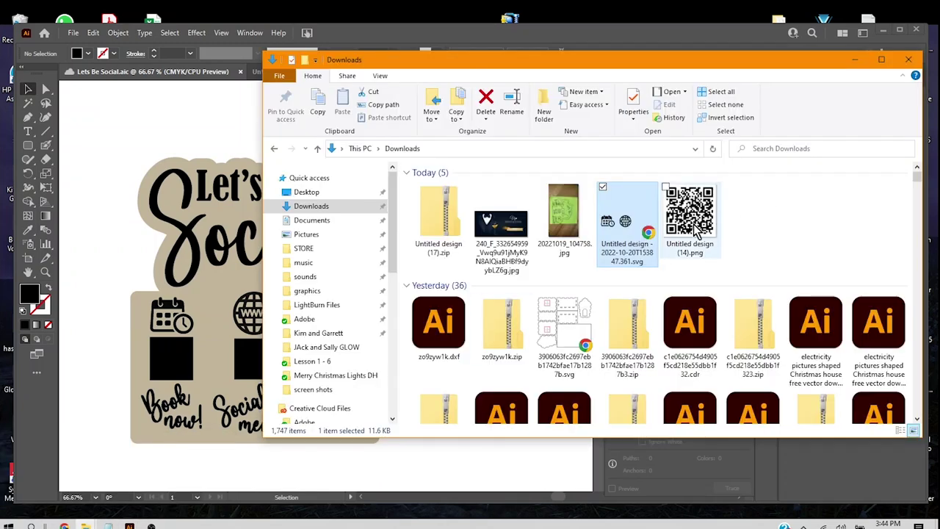
left_click_drag(694, 229, 161, 376)
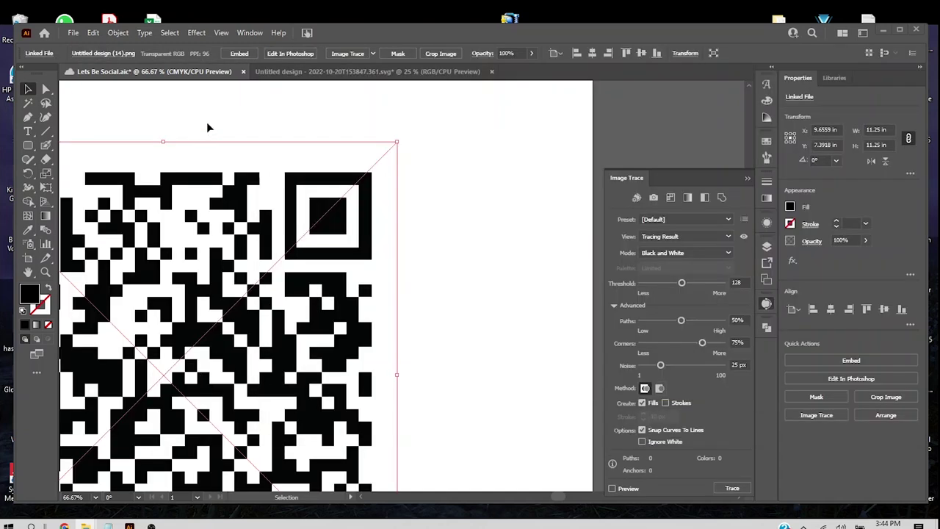
Step: Shrink the placed QR code image to a 1.73 in square
left_click(206, 122)
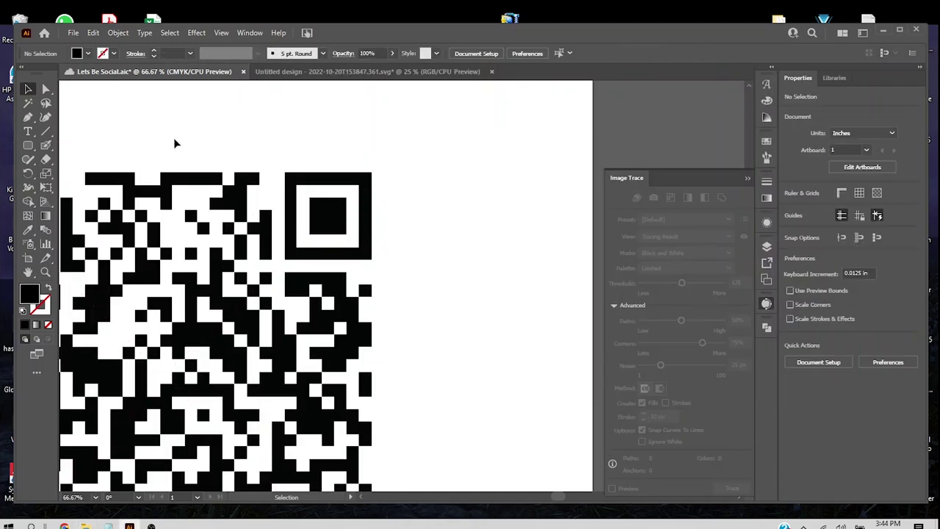
left_click(163, 186)
left_click_drag(164, 142, 259, 272)
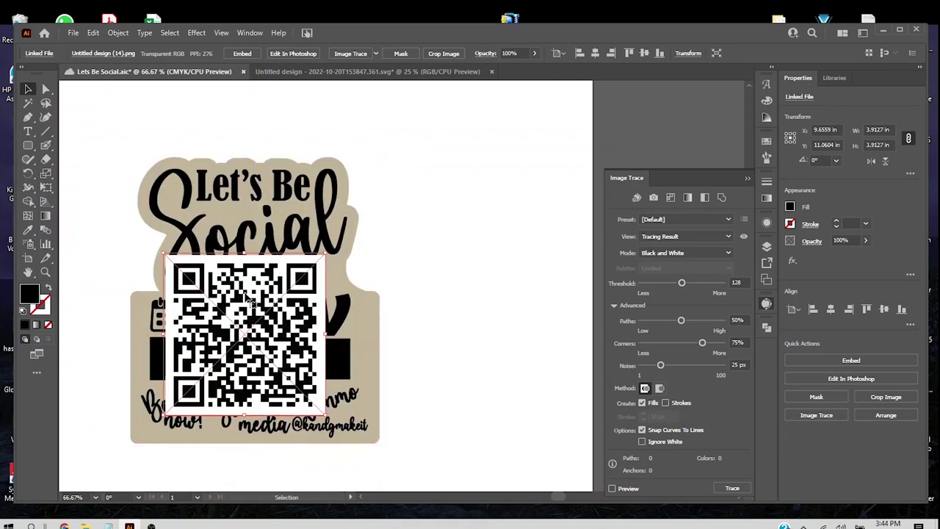
left_click_drag(229, 350, 229, 350)
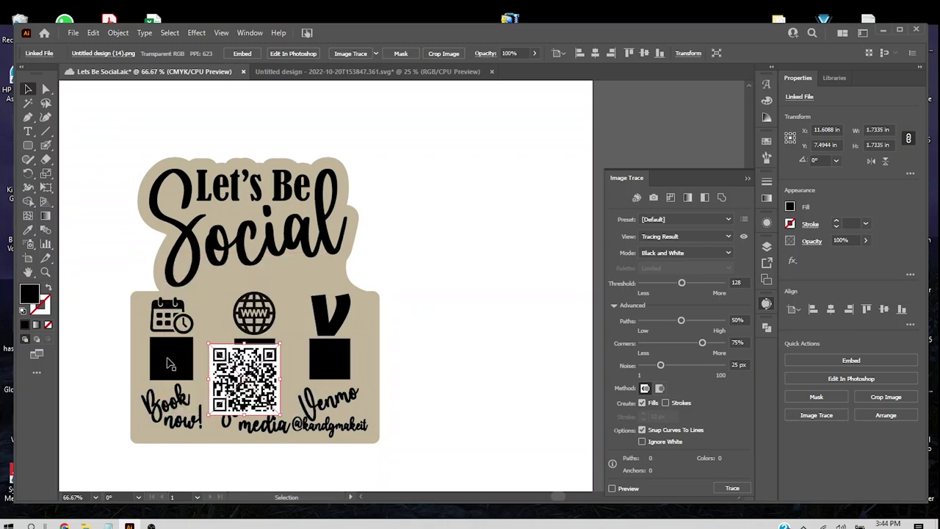
Step: Resize the QR code to 1.0405 in, matching the black square, and move it onto the left square
left_click(169, 363)
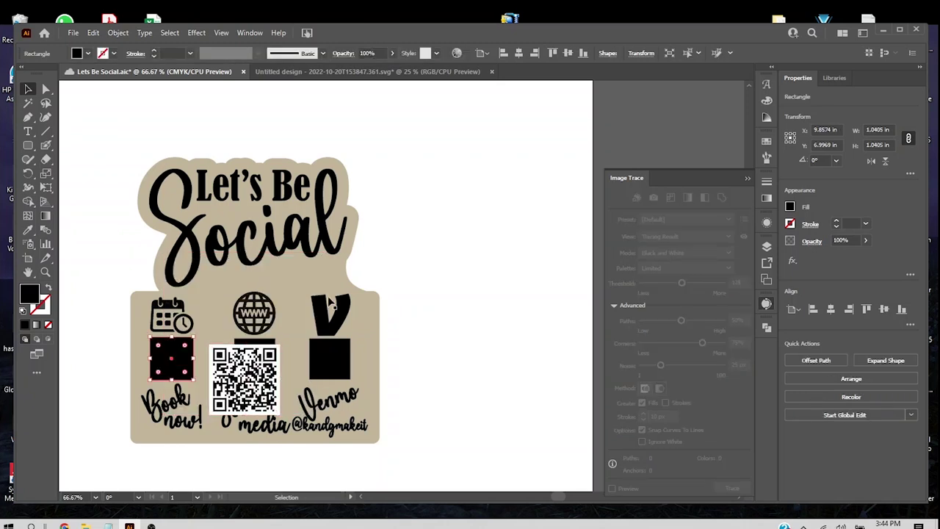
left_click(876, 130)
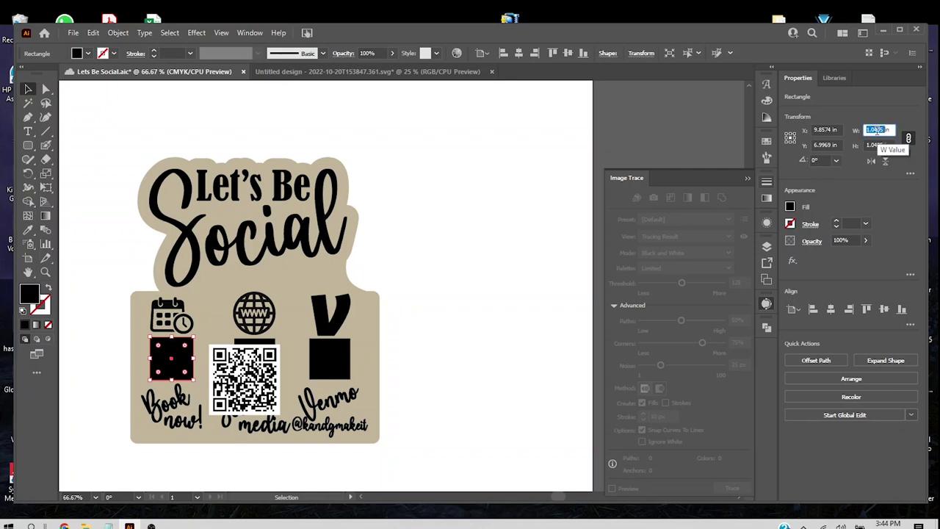
left_click(468, 263)
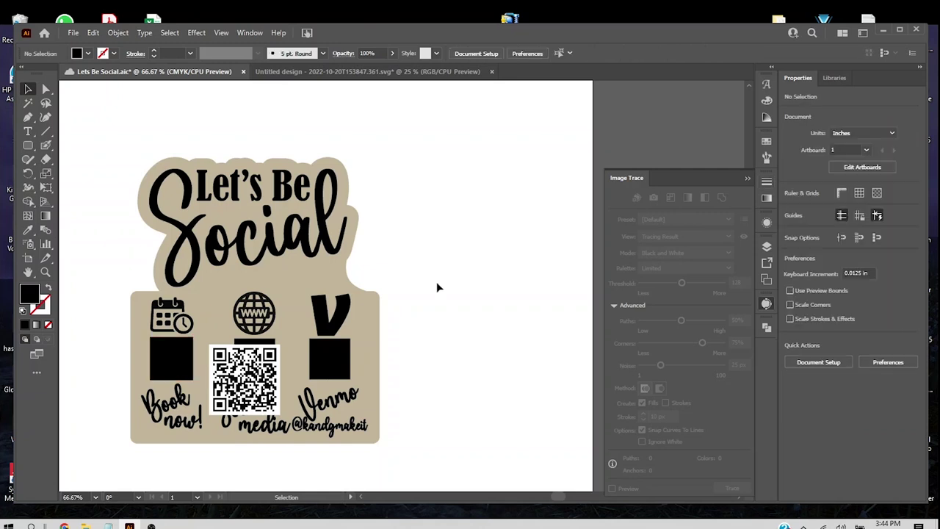
left_click(254, 376)
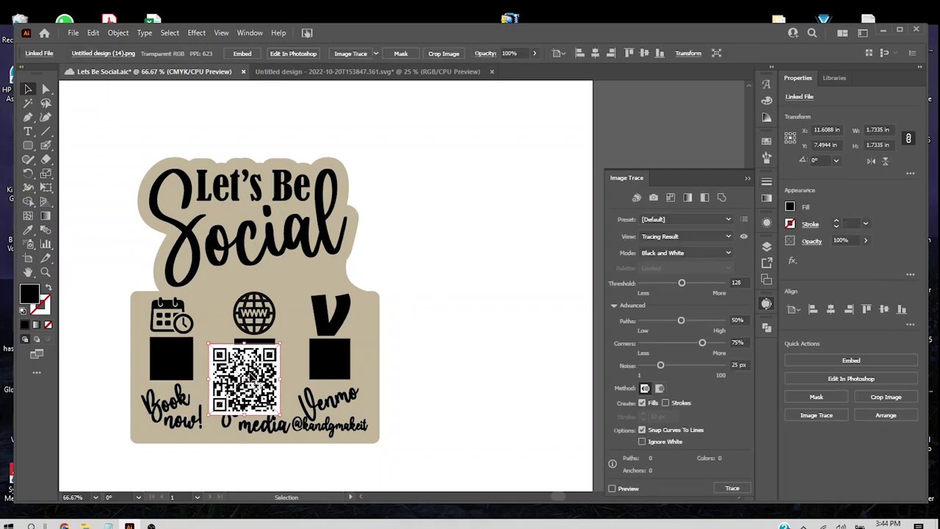
left_click(872, 128)
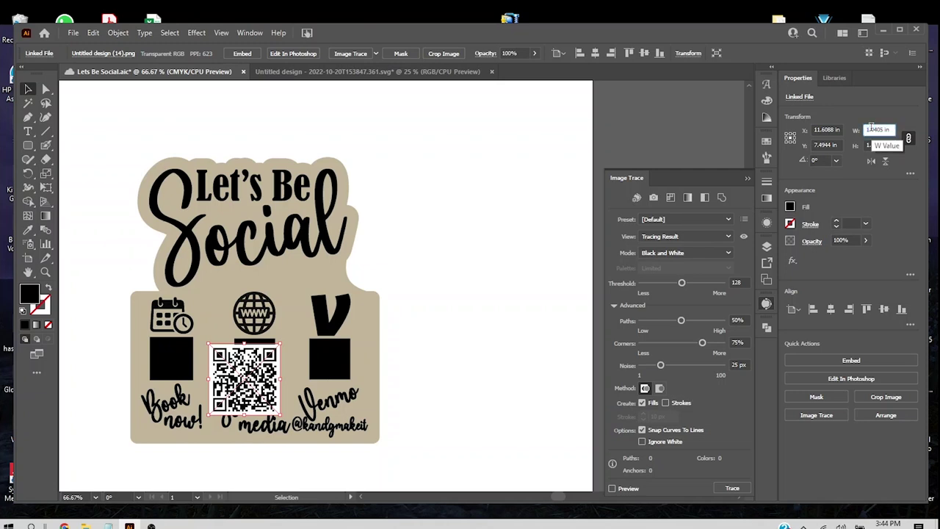
key("Return")
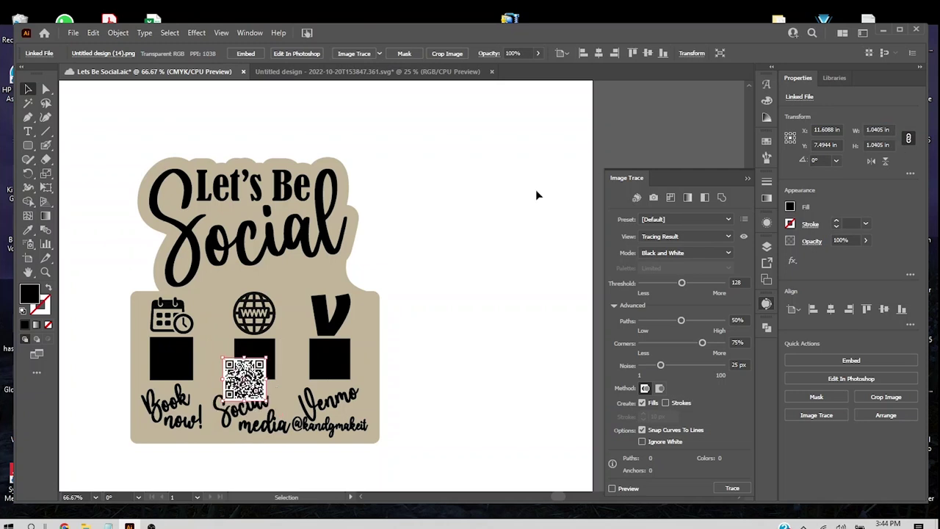
left_click_drag(249, 381, 176, 360)
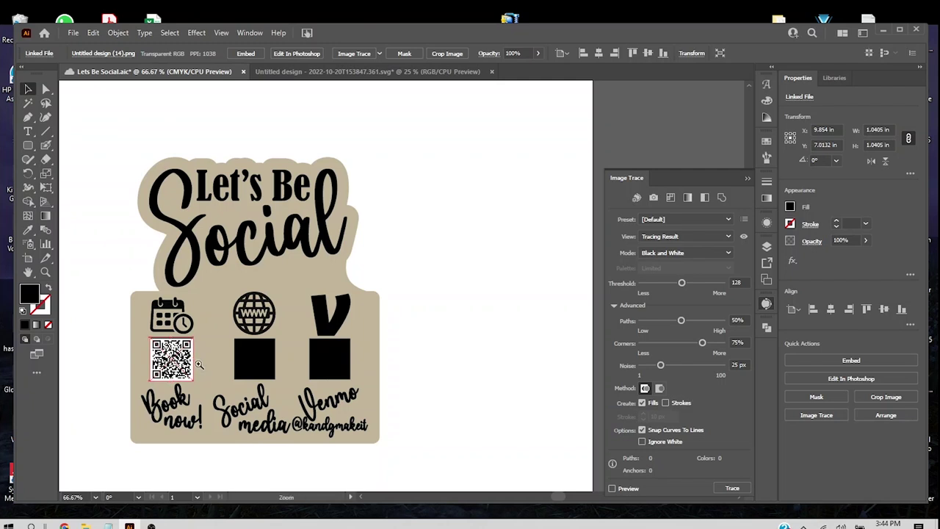
Step: Nudge the QR code into alignment under the calendar icon above Book now!
left_click(198, 365)
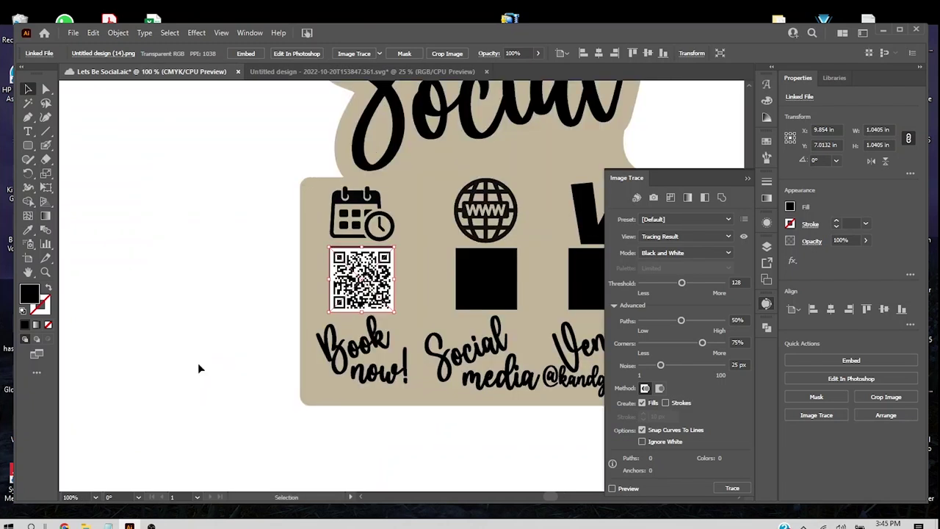
key("Up")
key("Left")
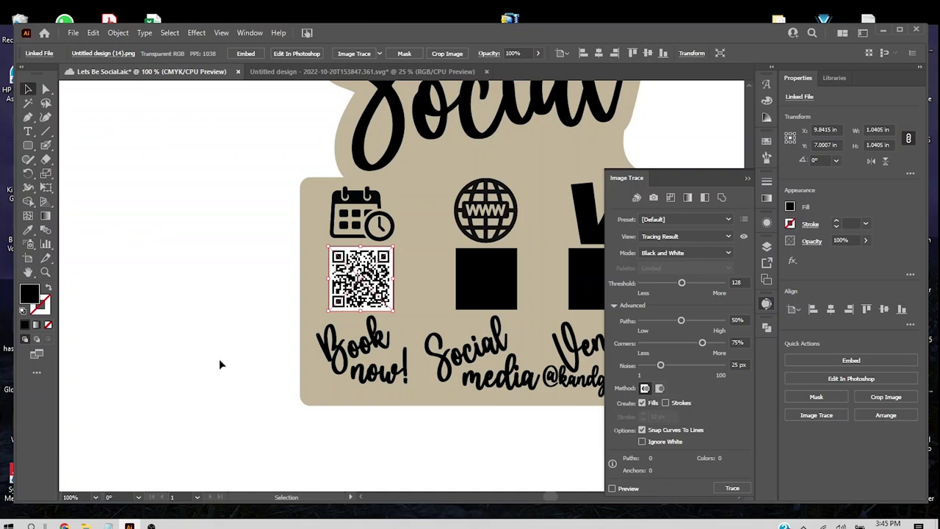
left_click(219, 360)
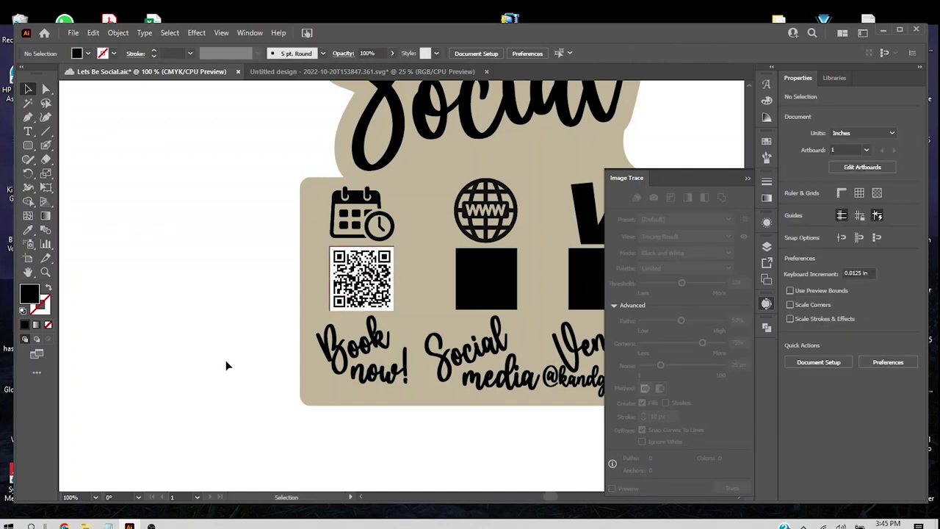
left_click(369, 307)
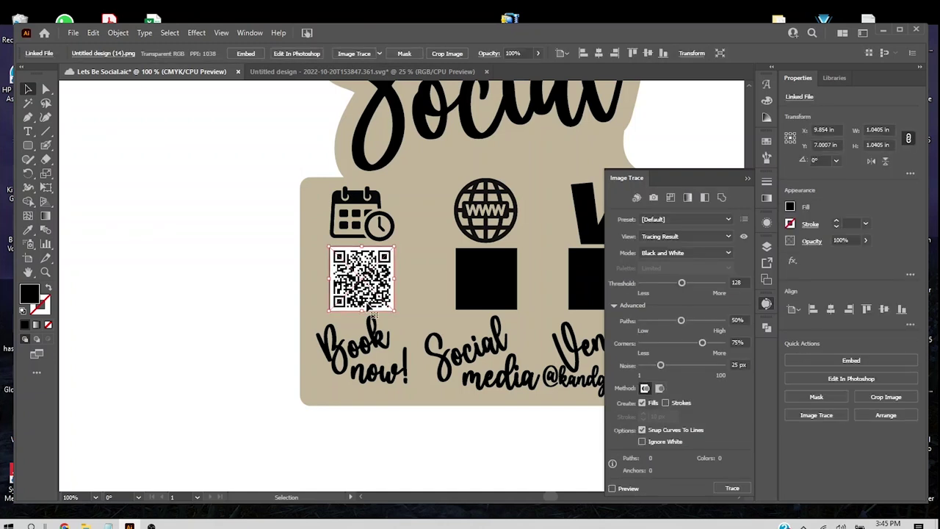
key("Left")
left_click(305, 299)
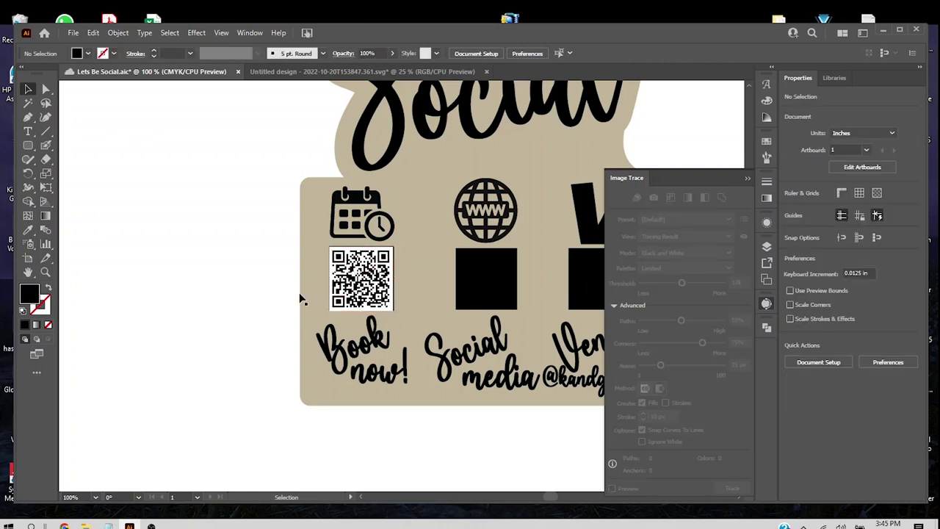
Step: Bring the Notepad list of saved links to the front
scroll(302, 299, "right", 5)
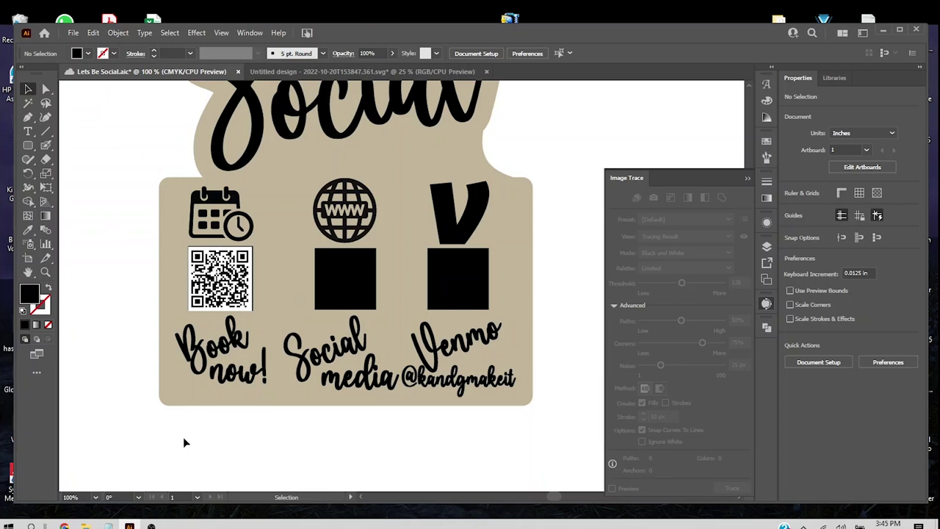
mouse_move(130, 526)
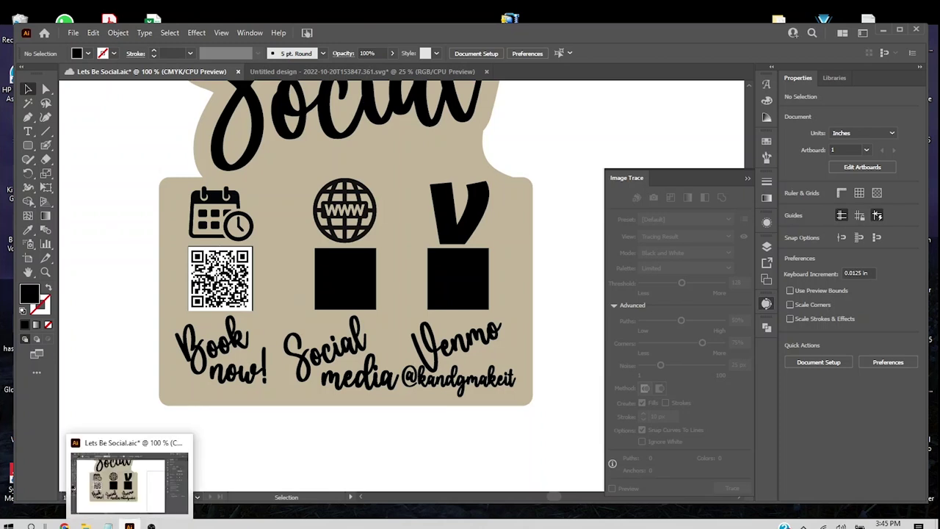
left_click(109, 526)
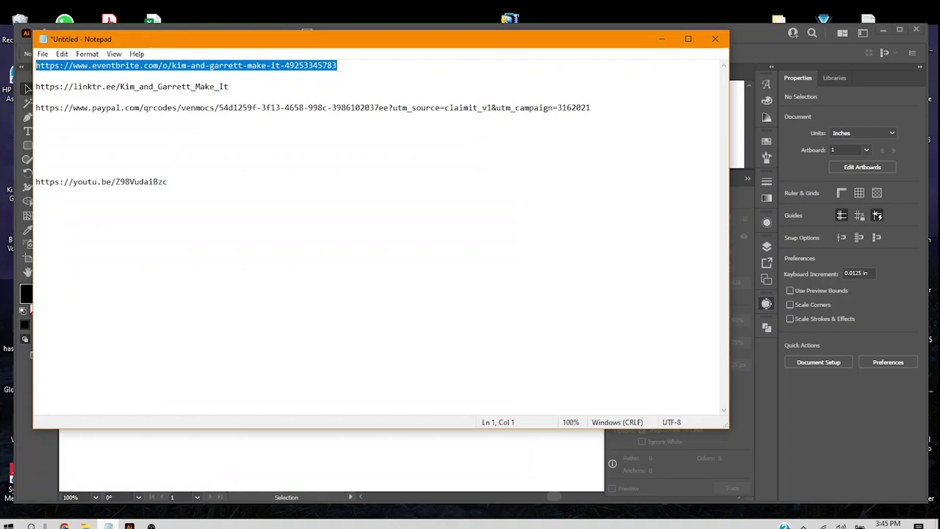
Step: Replace the QR link with the Linktree URL, regenerate the QR code, and enlarge it to fill the page
left_click_drag(237, 93, 49, 86)
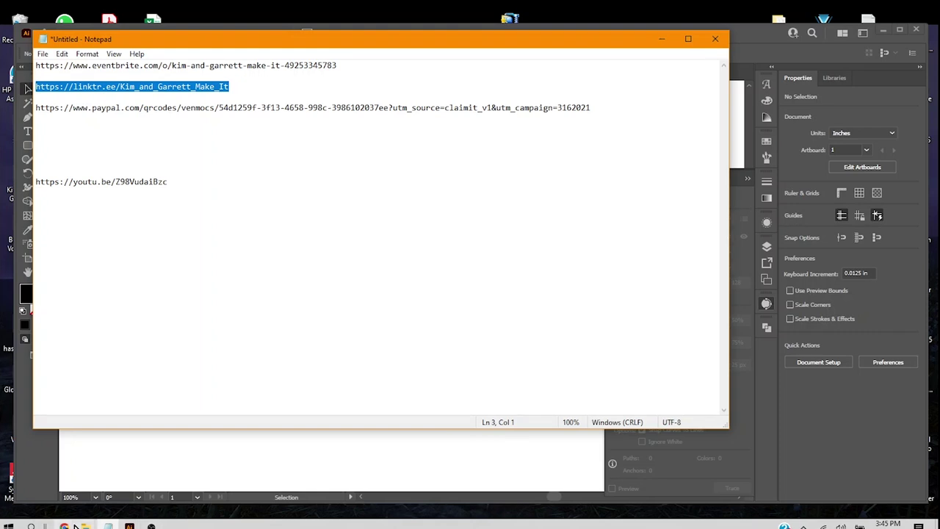
mouse_move(66, 526)
left_click(168, 471)
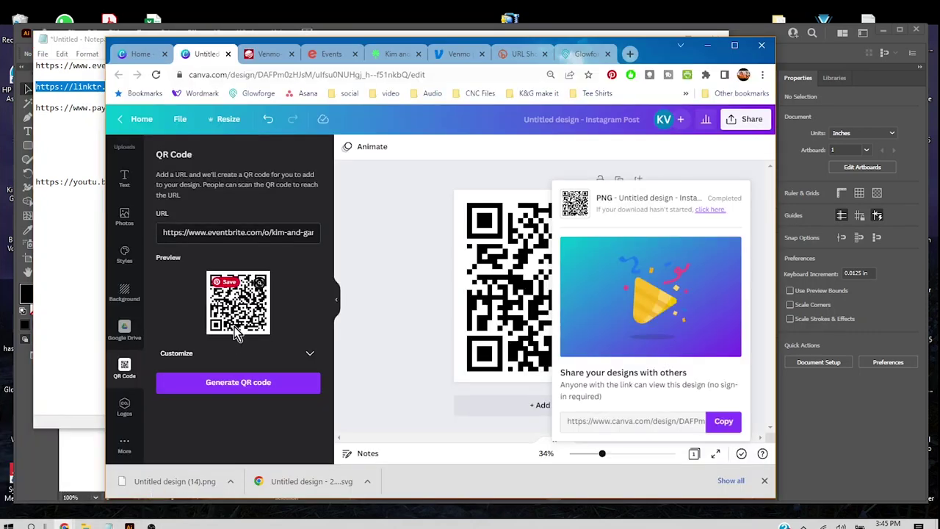
triple_click(254, 233)
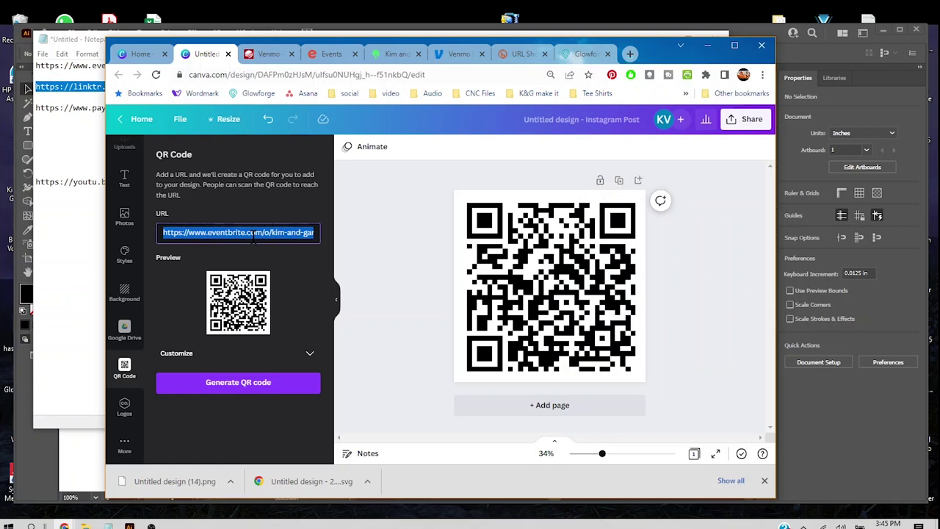
key("BackSpace")
type("https://linktr.ee/Kim_and_Garrett_Make_It")
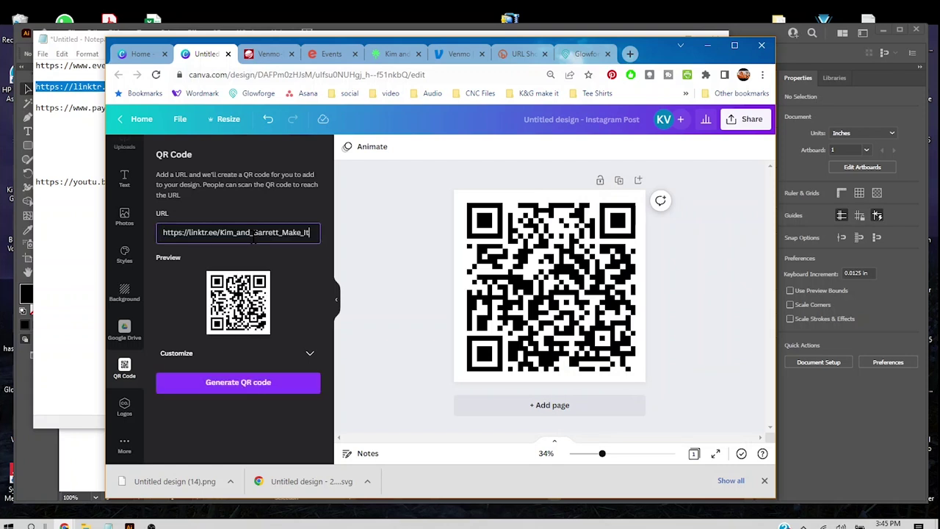
left_click(232, 384)
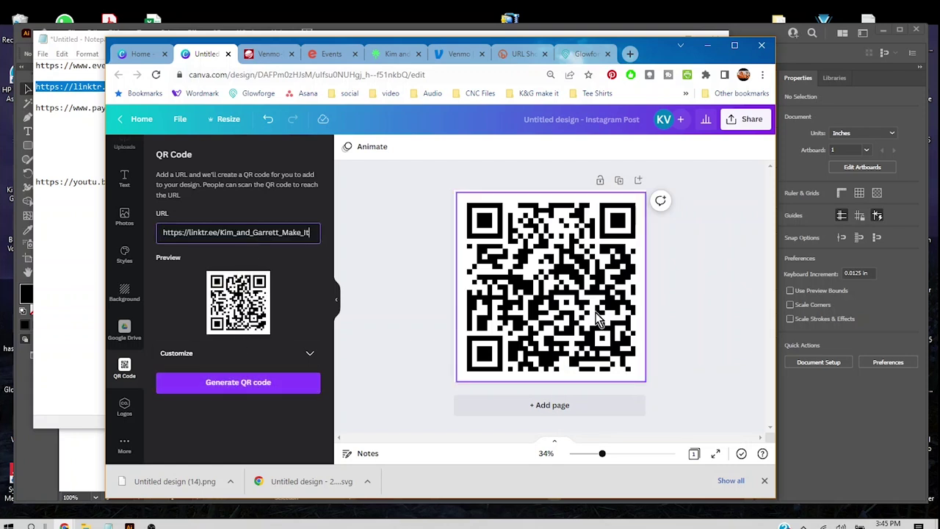
key("Delete")
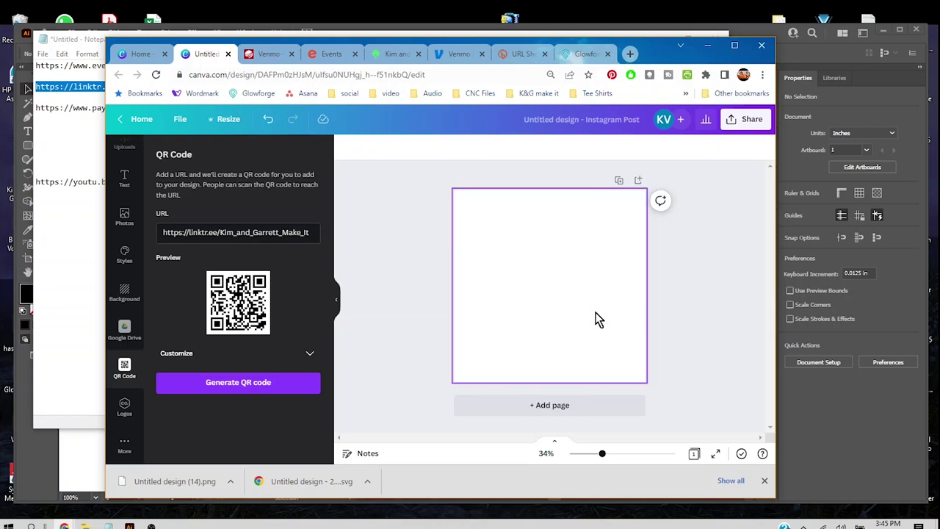
left_click(249, 381)
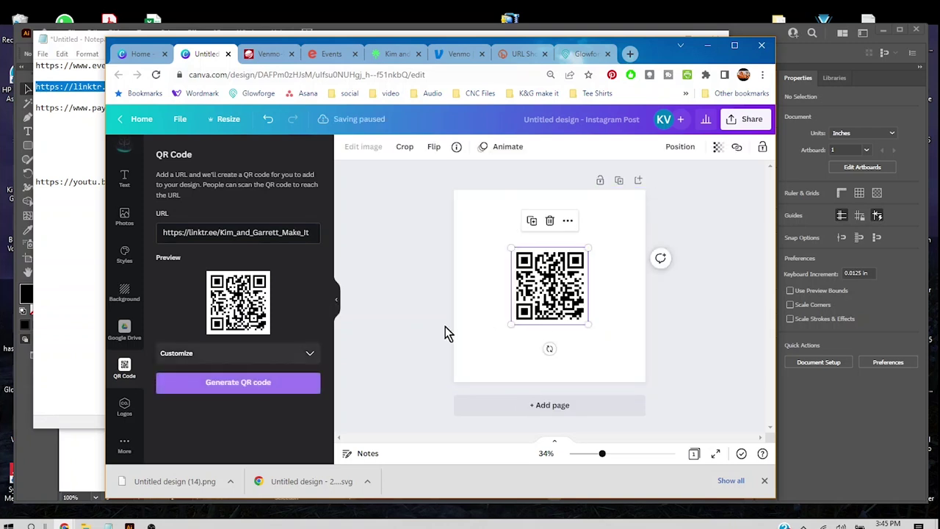
left_click_drag(511, 247, 454, 190)
left_click_drag(587, 323, 645, 382)
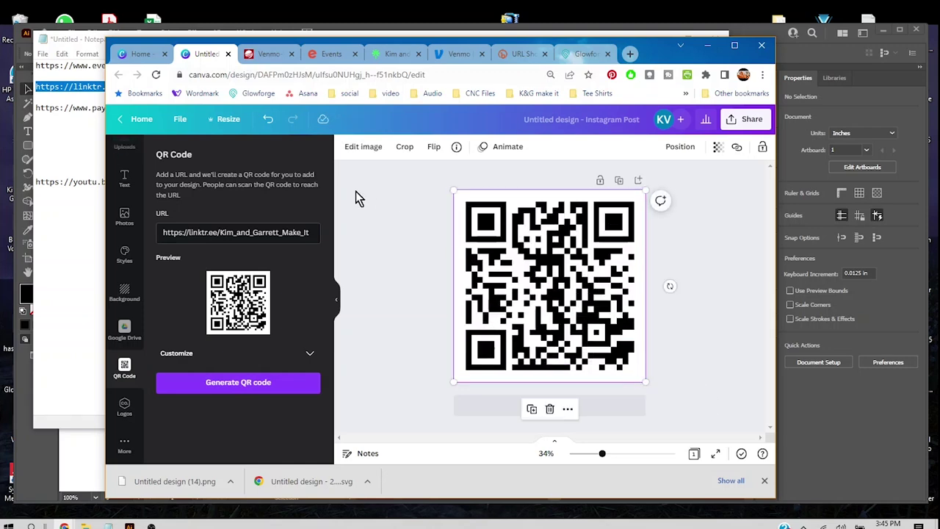
Step: Download the Linktree QR design as a PNG, Untitled design (15).png
left_click(180, 119)
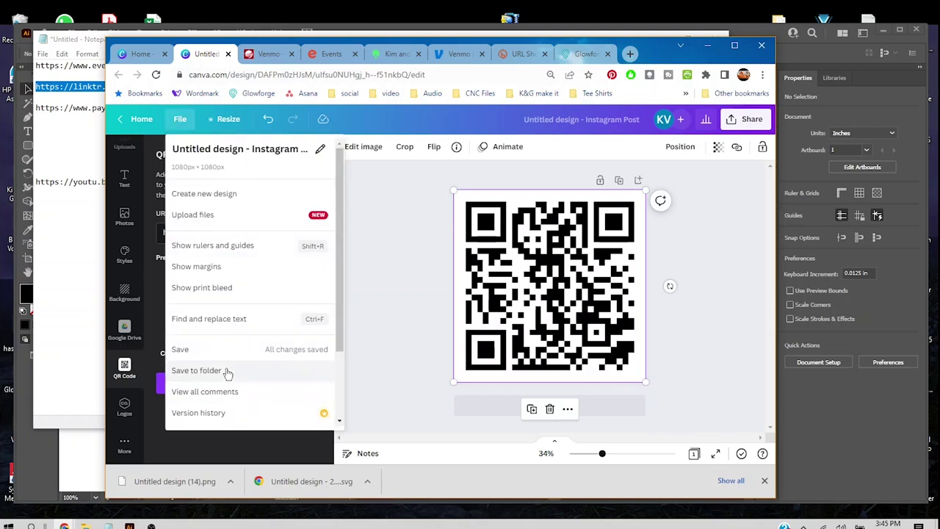
scroll(220, 371, "down", 2)
left_click(214, 363)
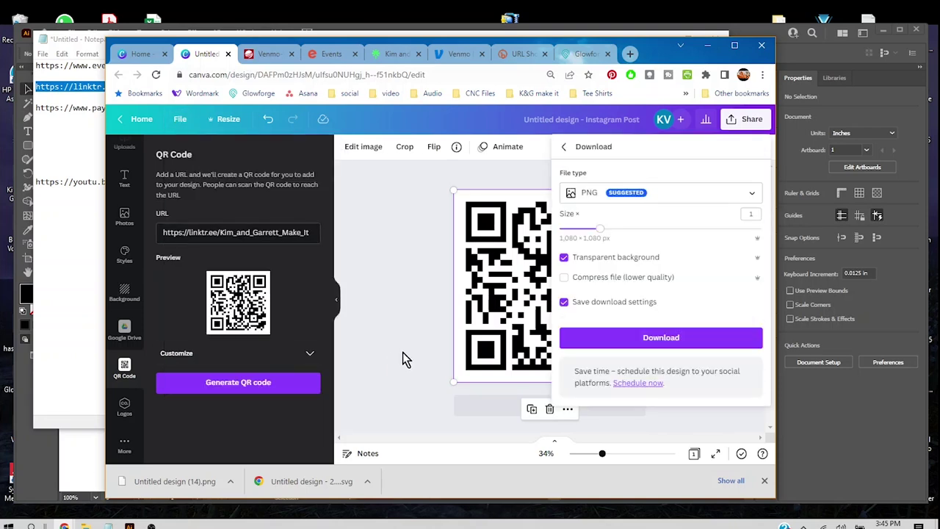
left_click(659, 340)
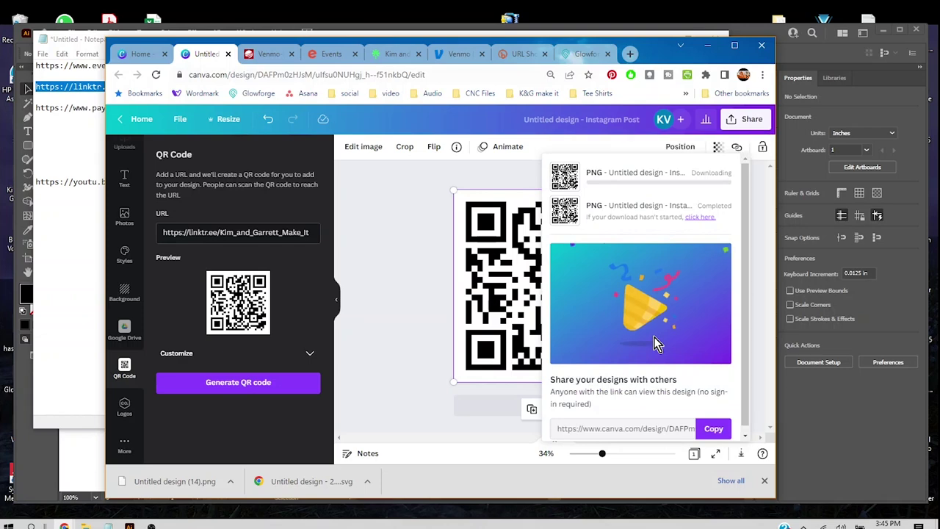
left_click(48, 498)
Step: Place the downloaded Linktree QR image into the sign document beside the artboard
mouse_move(86, 526)
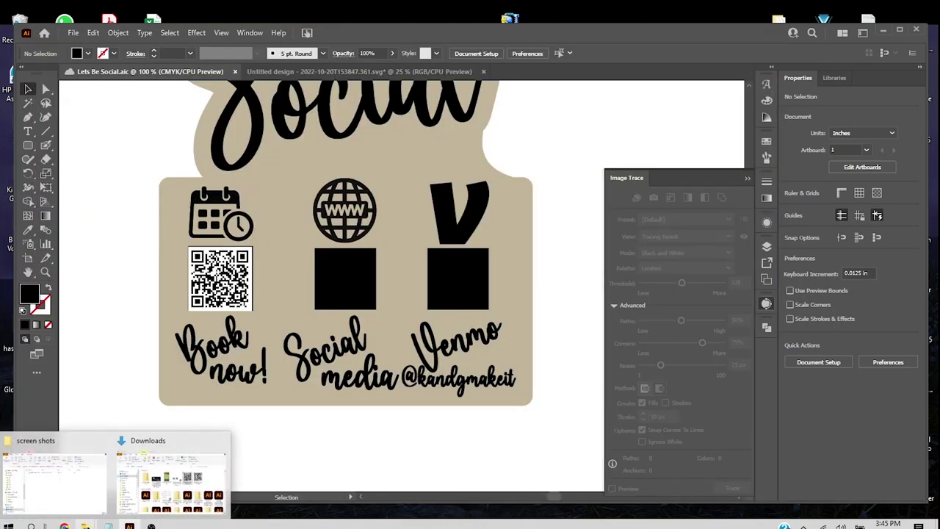
left_click(183, 444)
left_click_drag(762, 230, 200, 311)
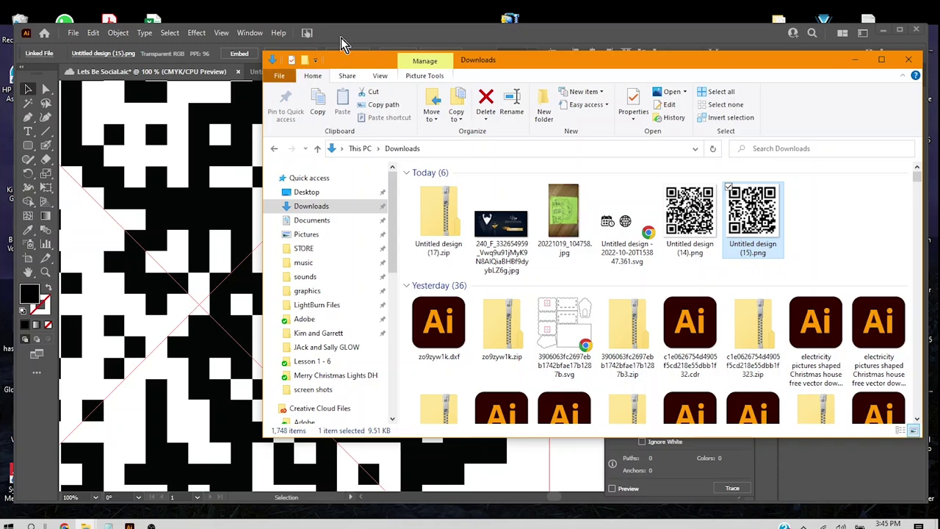
left_click(384, 33)
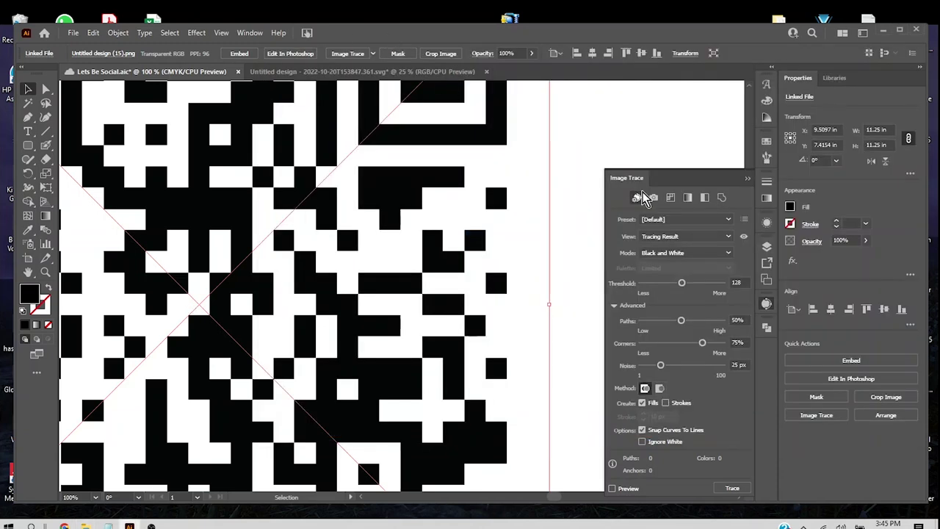
double_click(876, 130)
type("5")
left_click(552, 183)
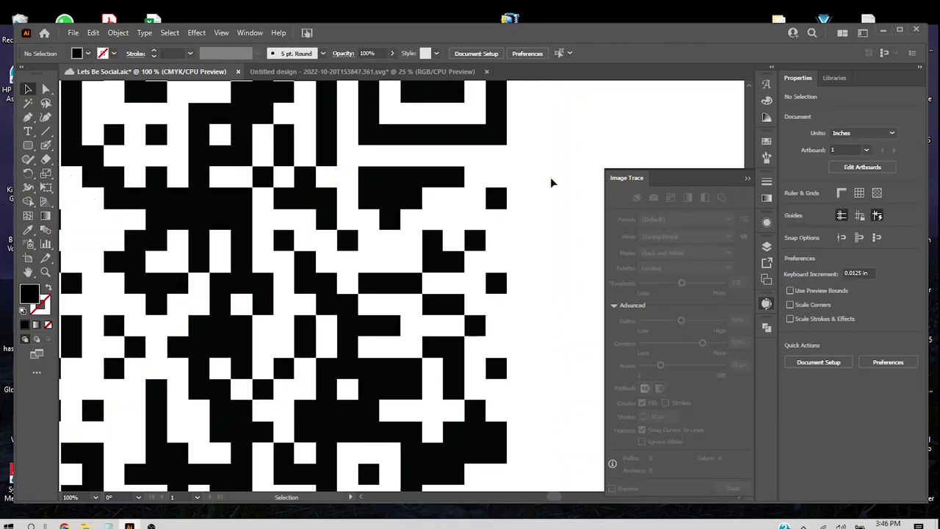
key("ctrl+minus")
key("ctrl+minus")
key("ctrl+minus")
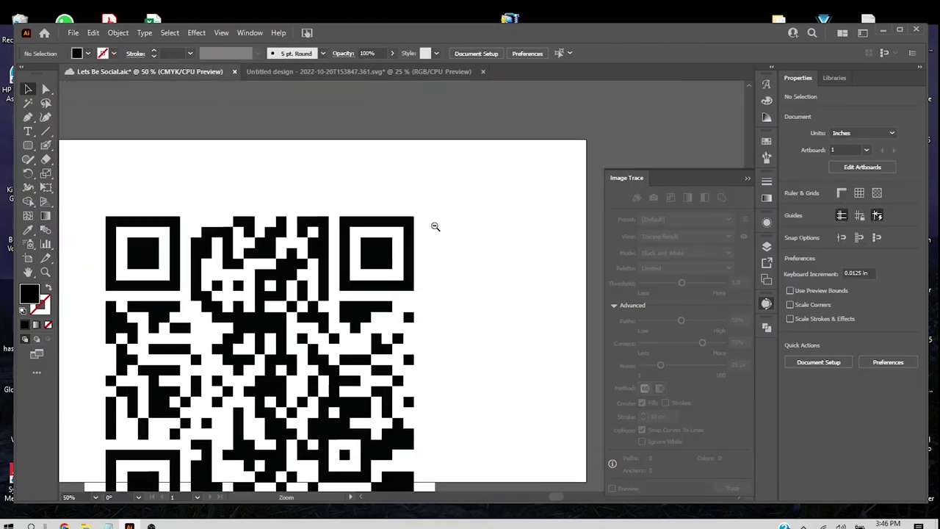
left_click(302, 313)
left_click_drag(285, 264, 484, 307)
Step: Resize the QR code to 0.9868 in and move it onto the black square under the globe
left_click(340, 382)
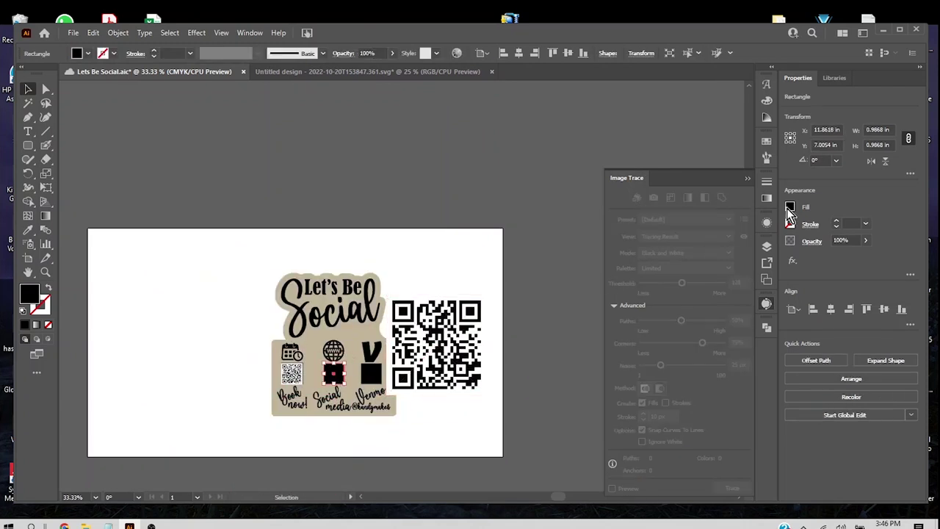
left_click(876, 129)
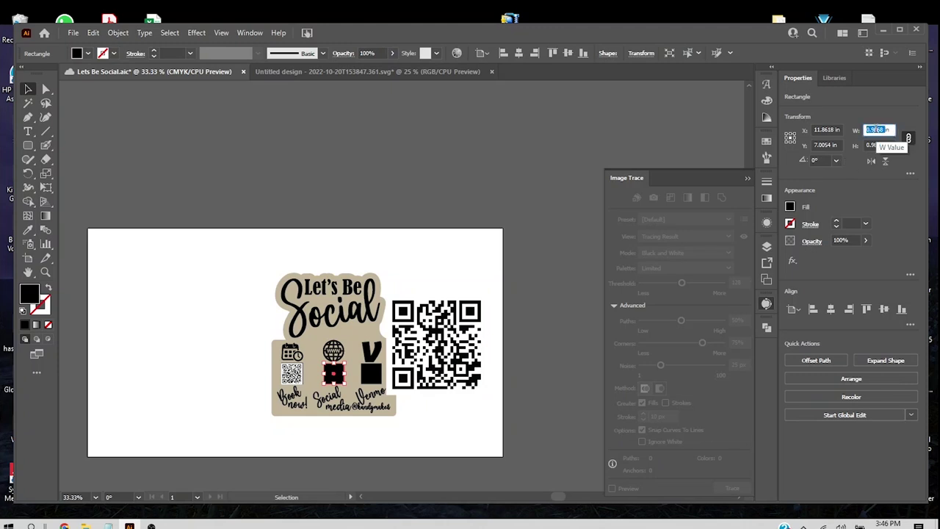
left_click(445, 345)
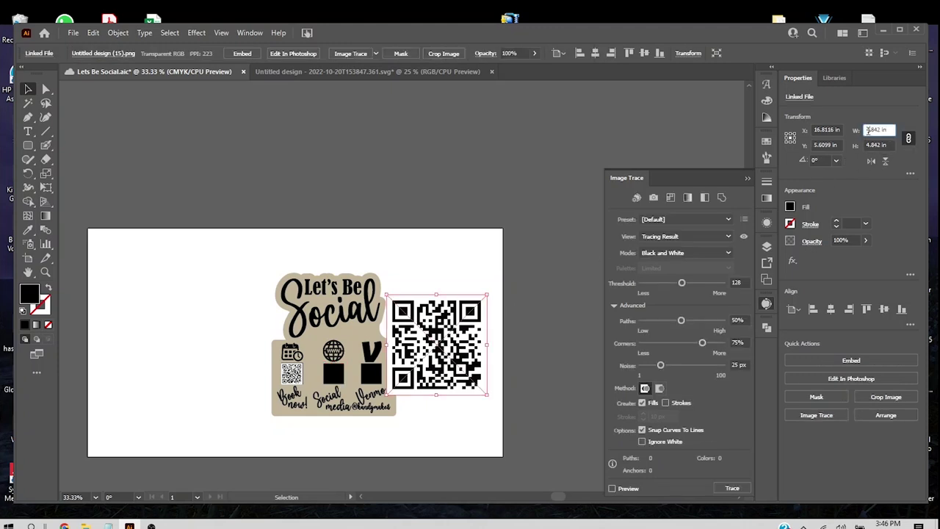
type("0")
key("Return")
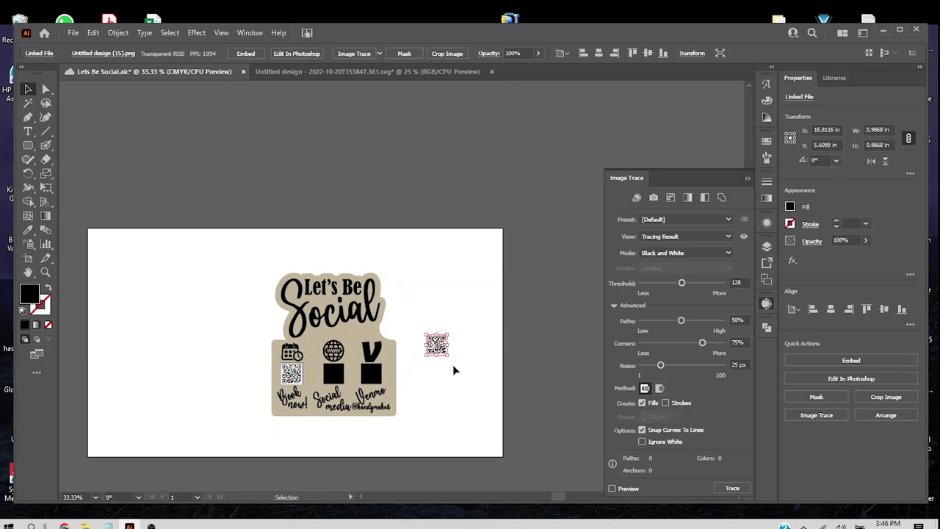
left_click_drag(438, 348, 338, 376)
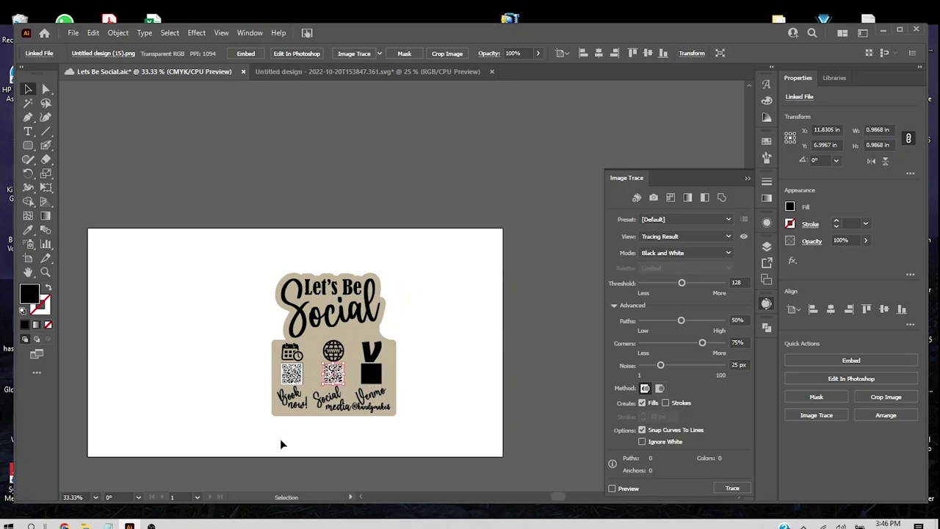
Step: Swap the QR link to the PayPal payment link and generate its QR code in place of the old one
left_click(108, 526)
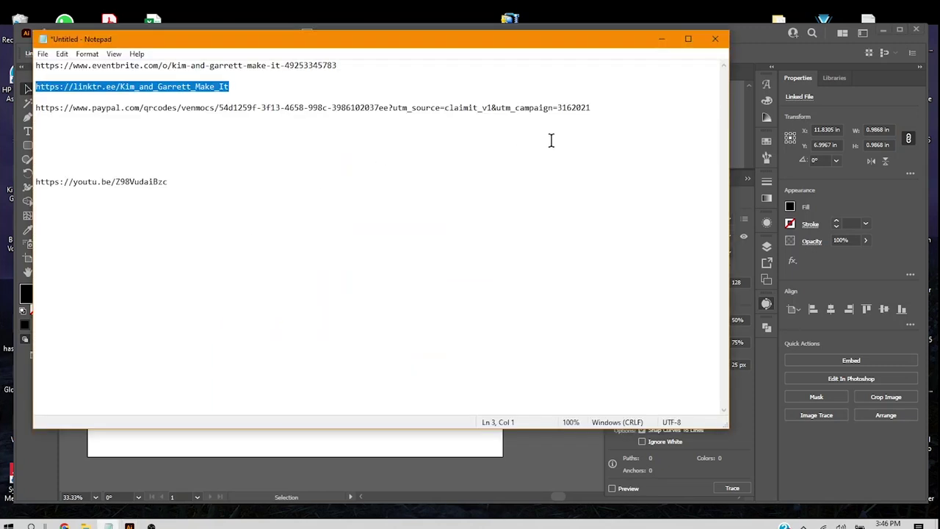
left_click_drag(601, 110, 35, 109)
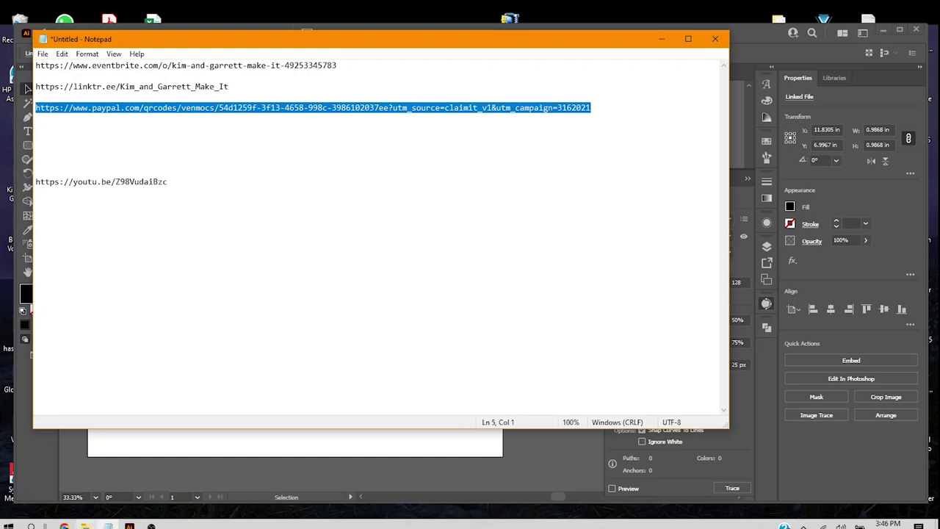
mouse_move(64, 523)
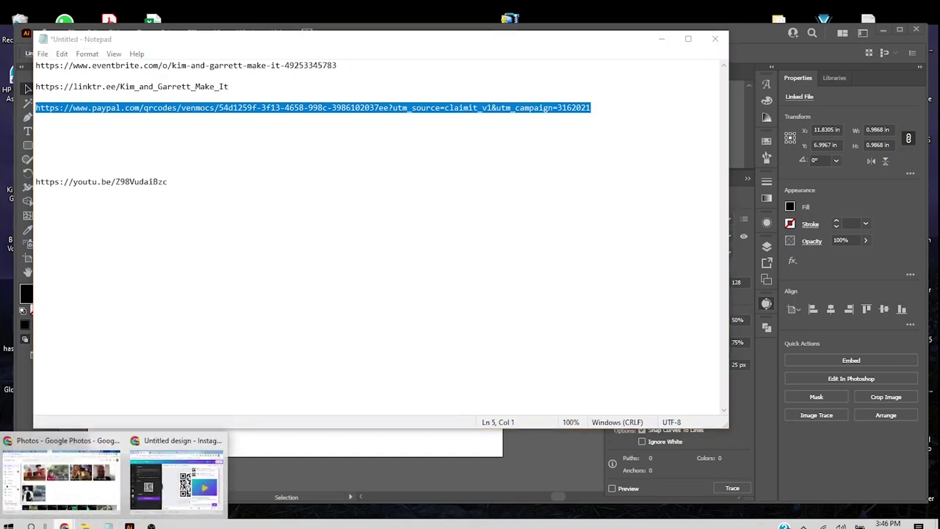
left_click(166, 449)
left_click(264, 232)
key("ctrl+a")
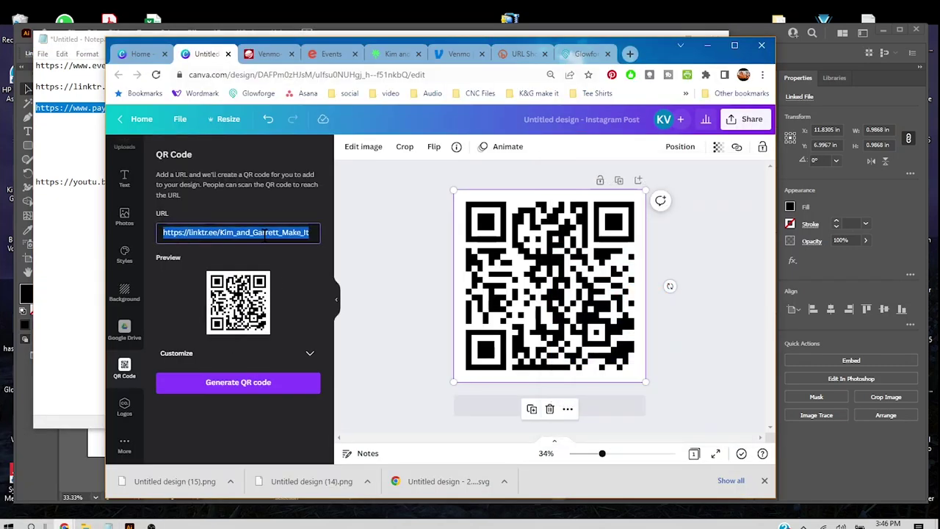
key("BackSpace")
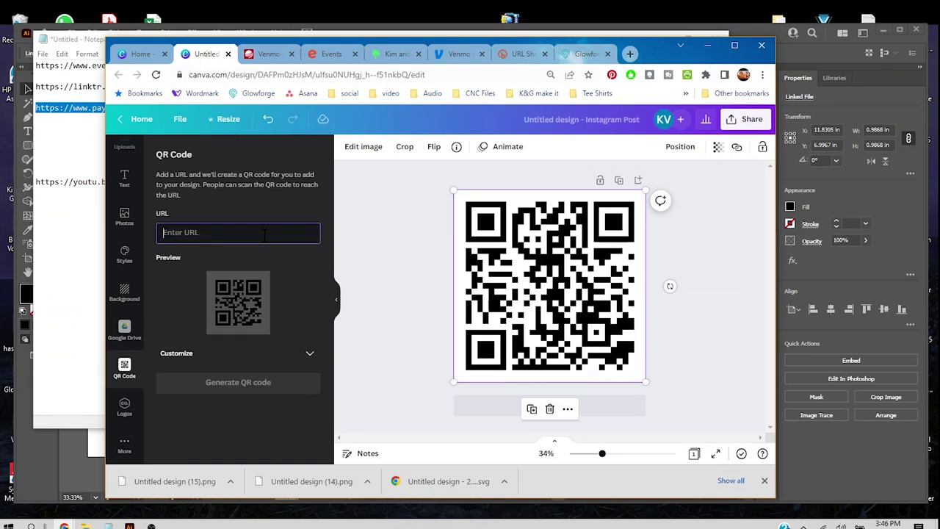
key("ctrl+v")
left_click(556, 261)
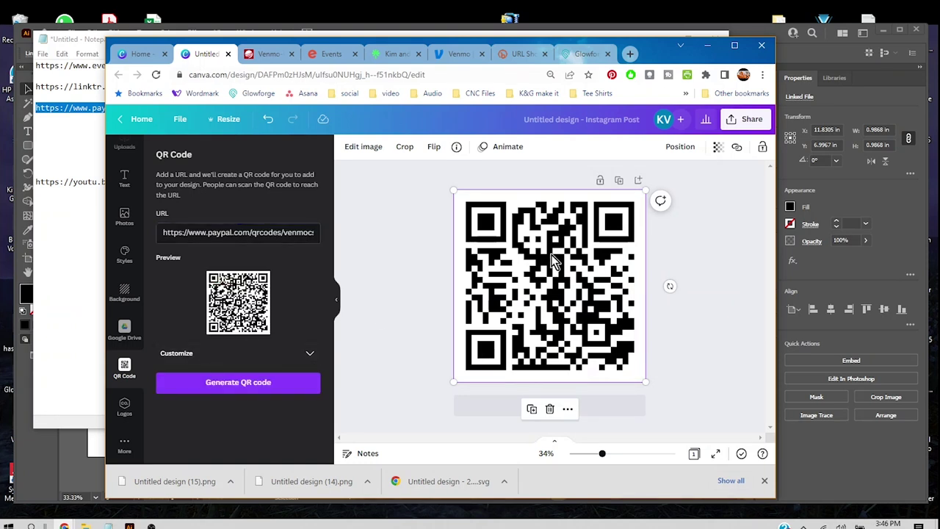
key("Delete")
left_click(245, 385)
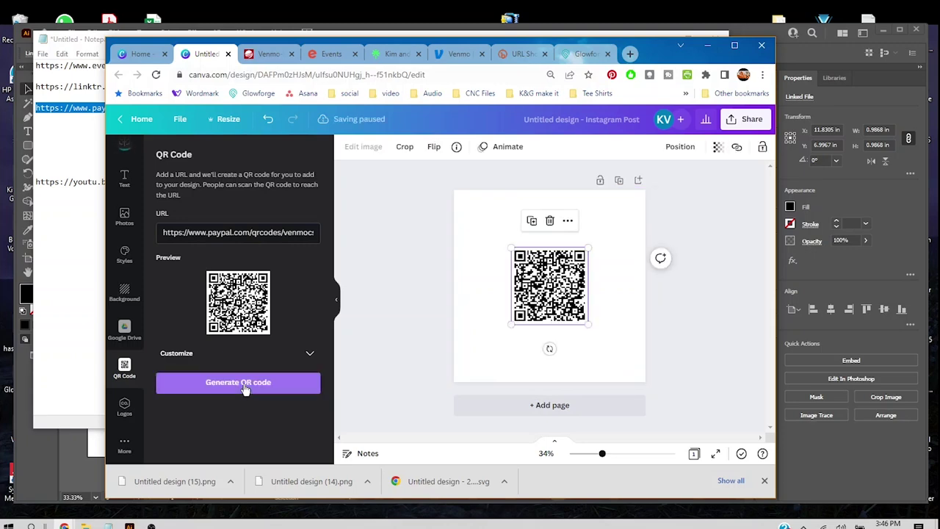
Step: Enlarge the PayPal QR code to fill the page, then delete it
left_click_drag(512, 250, 454, 190)
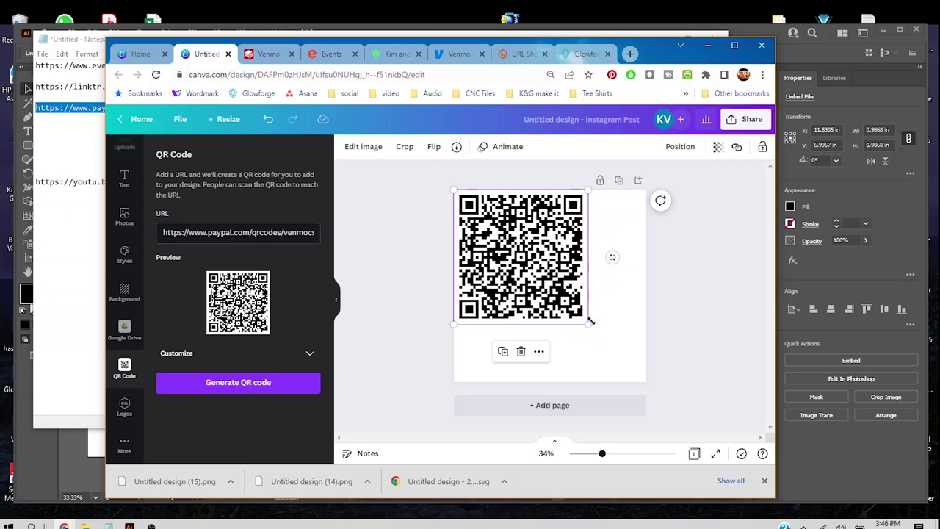
left_click_drag(588, 323, 646, 381)
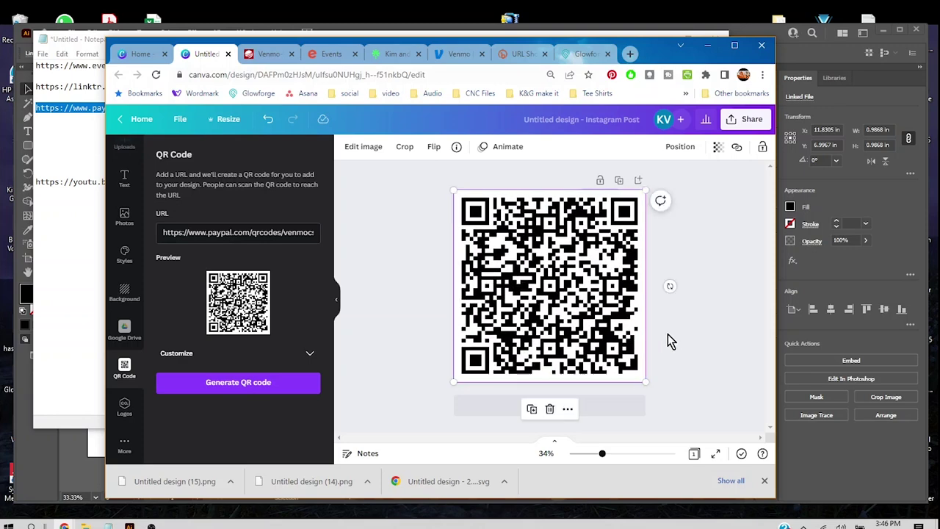
left_click(668, 339)
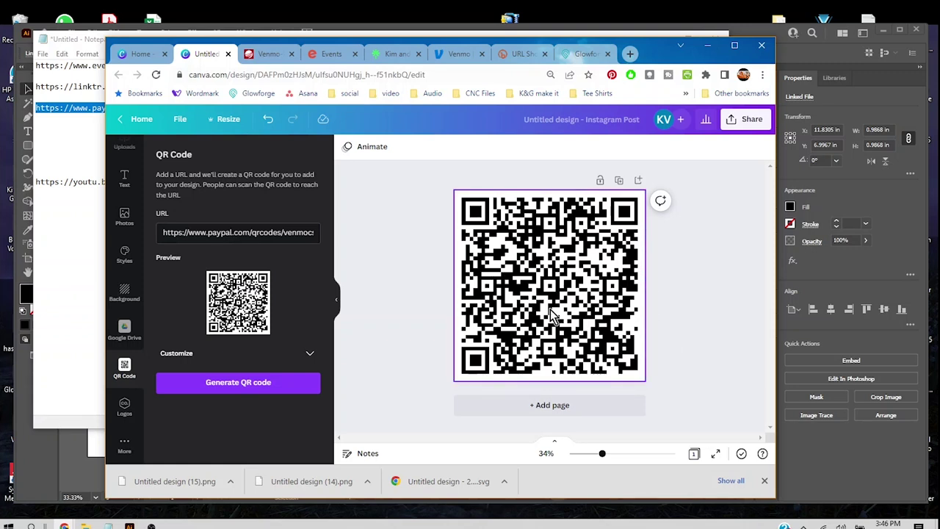
left_click(520, 280)
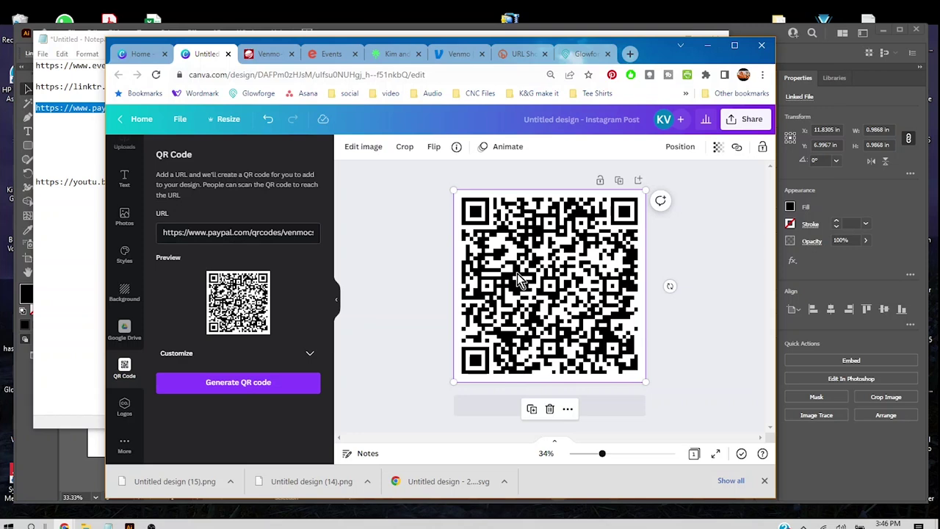
key("Delete")
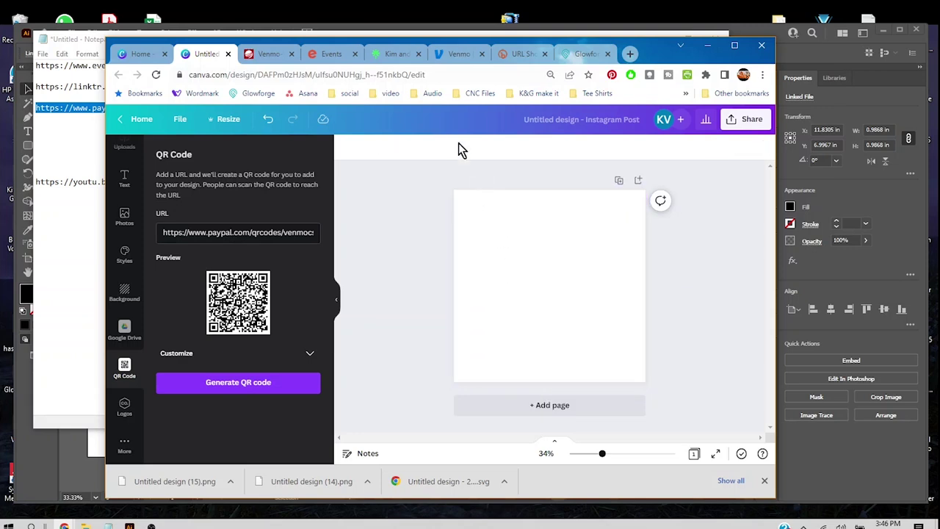
Step: Clear the previous short link from the Bitly page
left_click(518, 54)
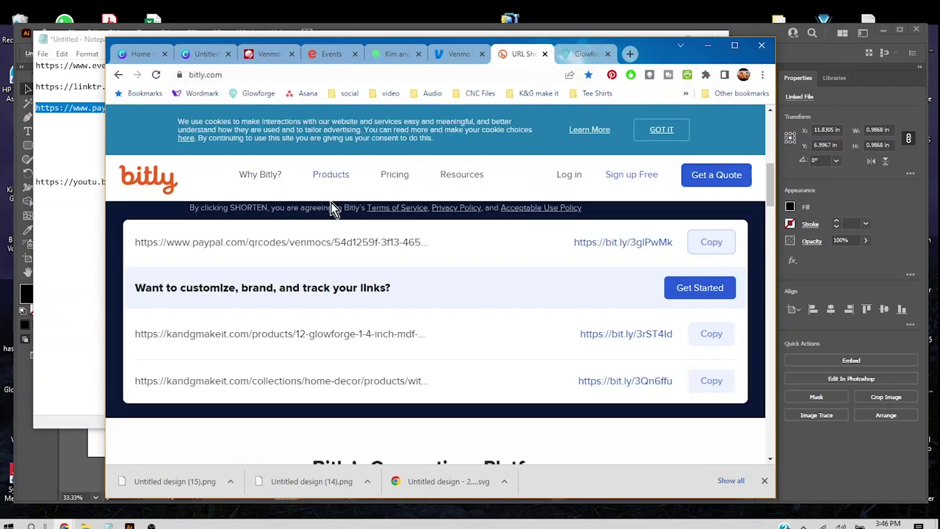
scroll(353, 179, "up", 5)
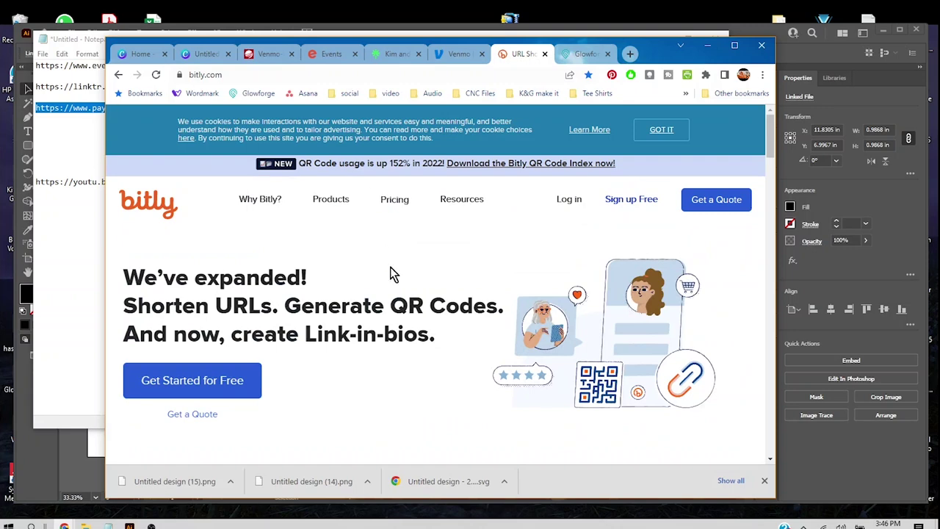
scroll(503, 315, "down", 3)
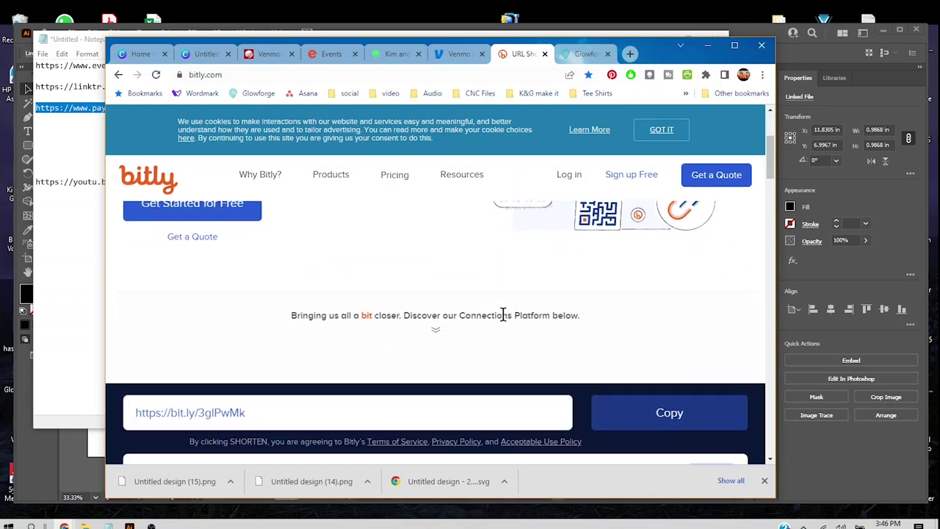
scroll(504, 315, "up", 1)
scroll(504, 315, "down", 1)
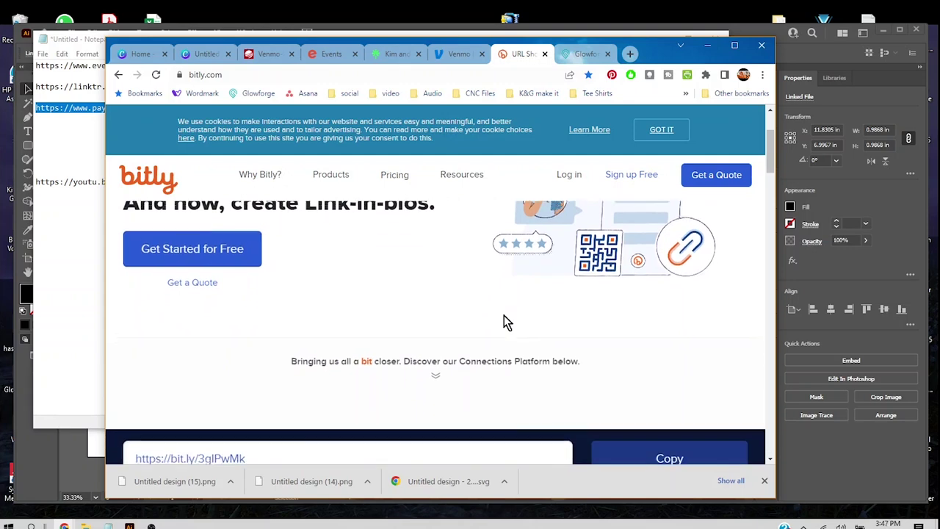
scroll(504, 321, "down", 1)
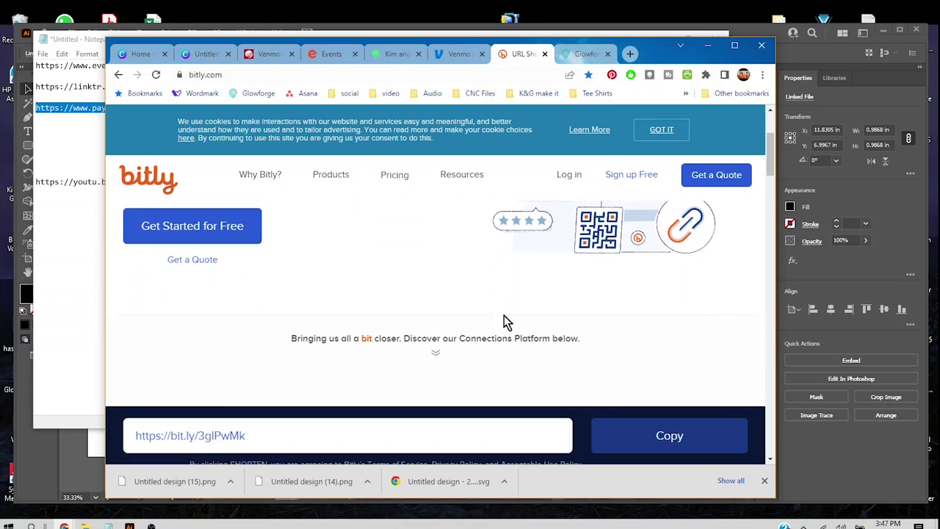
scroll(504, 318, "down", 3)
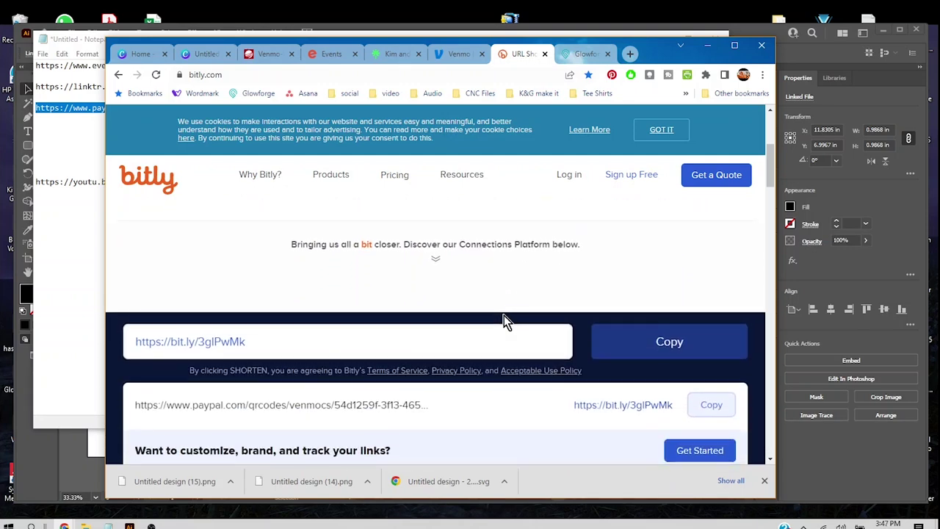
scroll(362, 338, "up", 5)
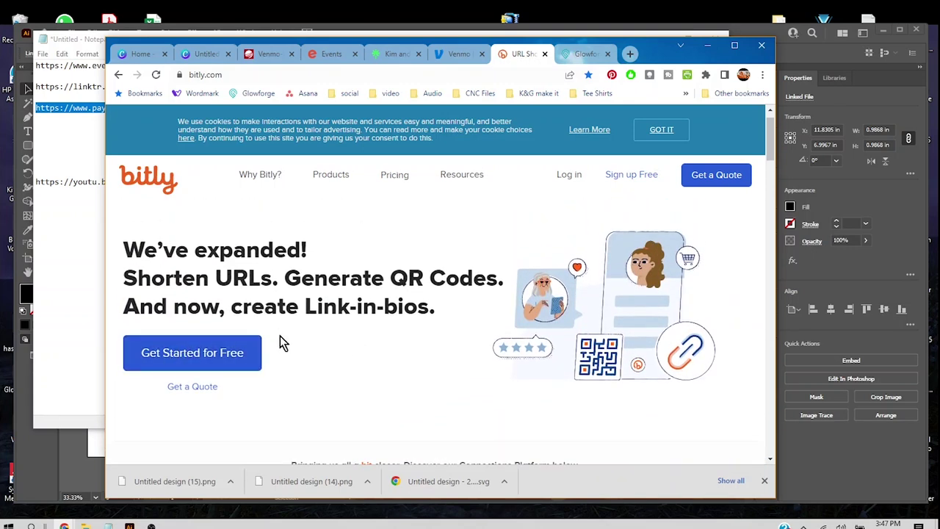
scroll(367, 367, "down", 5)
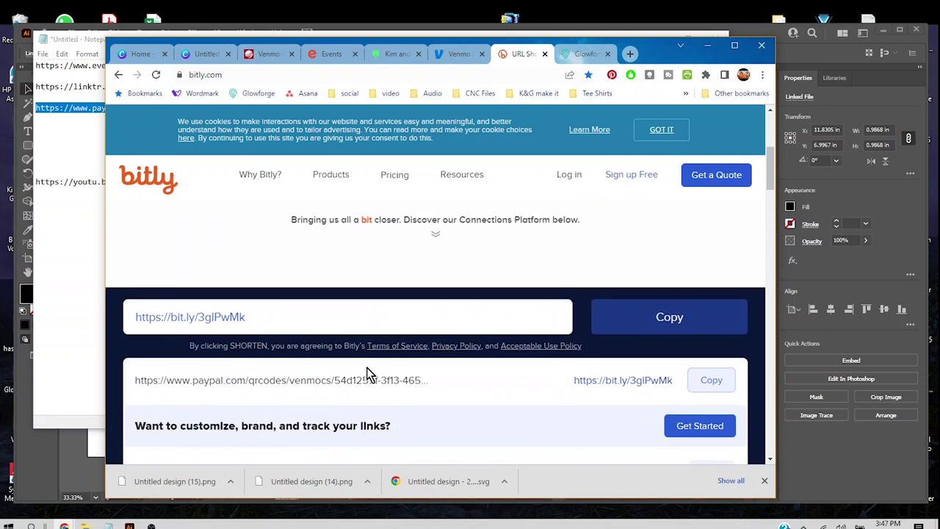
double_click(340, 288)
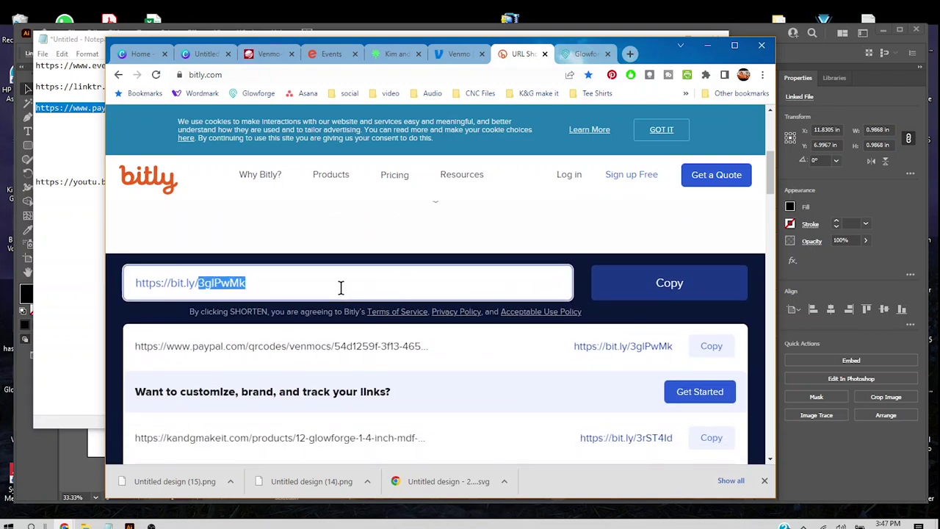
key("BackSpace")
key("BackSpace")
key("BackSpace")
key("BackSpace")
key("BackSpace")
key("BackSpace")
key("BackSpace")
key("BackSpace")
key("BackSpace")
key("BackSpace")
key("BackSpace")
key("BackSpace")
key("BackSpace")
key("BackSpace")
key("BackSpace")
key("BackSpace")
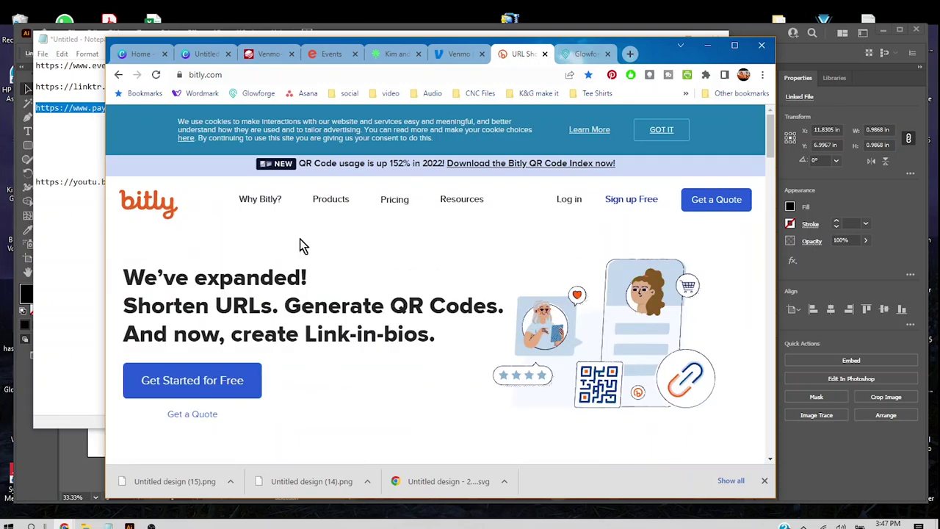
left_click(117, 75)
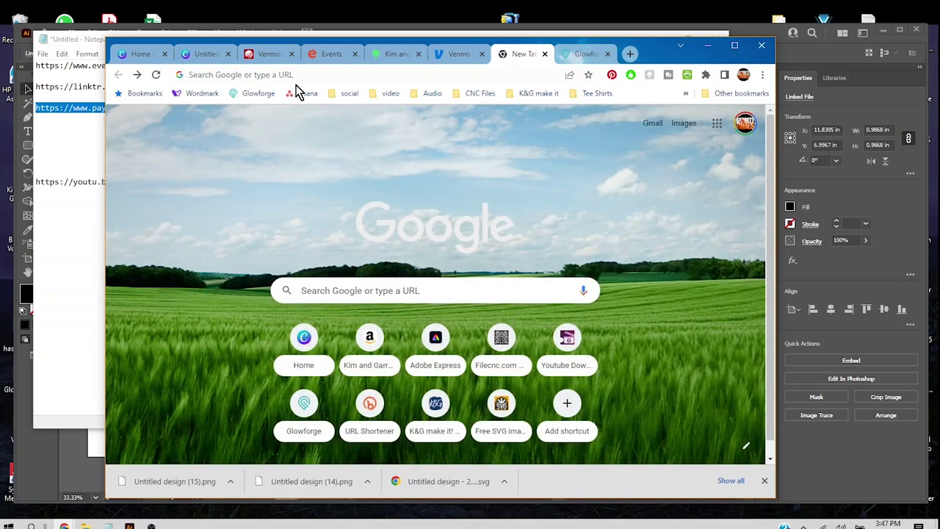
left_click(294, 74)
type("bitly")
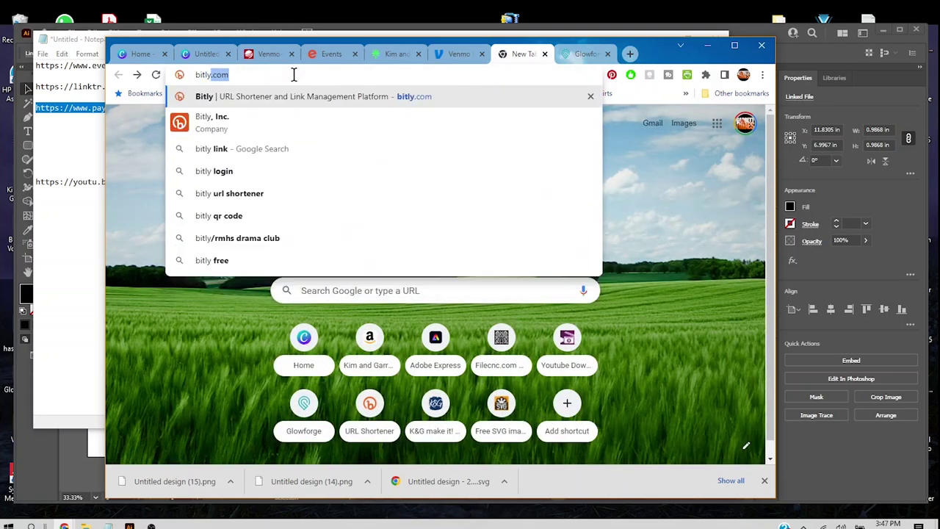
key("Return")
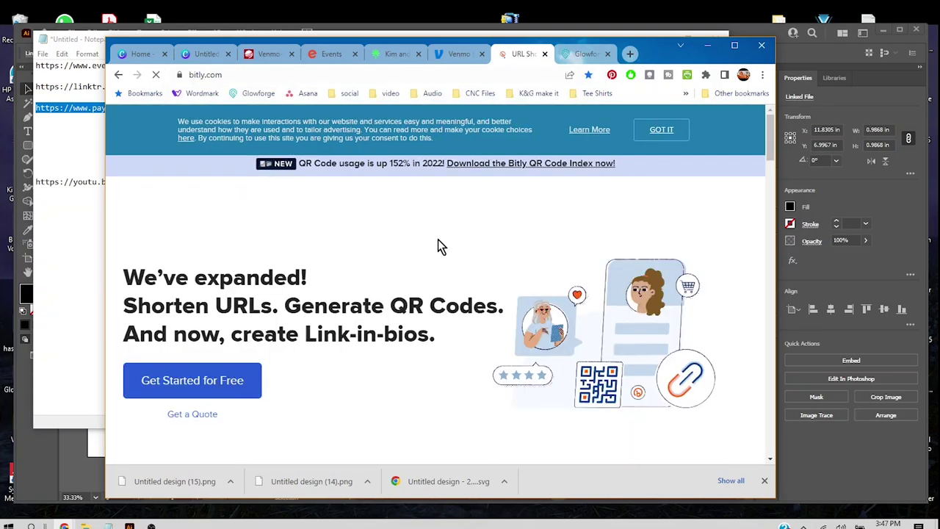
scroll(437, 239, "down", 3)
left_click(385, 317)
key("ctrl+v")
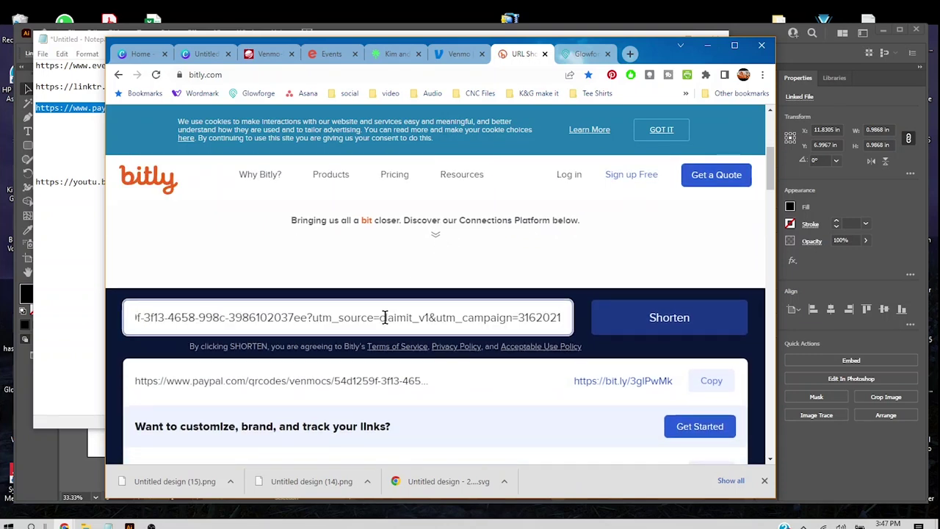
left_click(659, 330)
scroll(539, 383, "down", 2)
scroll(539, 382, "up", 2)
left_click(628, 289)
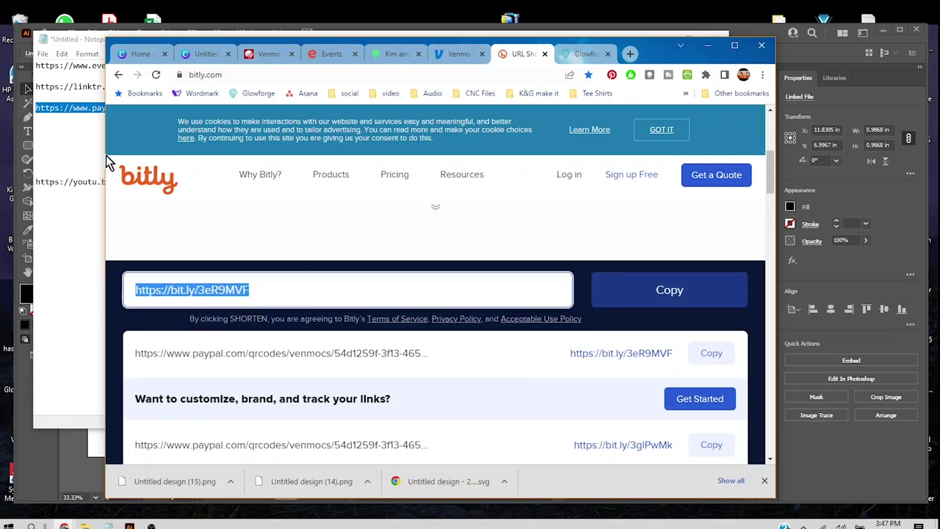
left_click(205, 56)
Step: Generate a QR code from the bit.ly short link and size it to fill the page
triple_click(276, 233)
key("BackSpace")
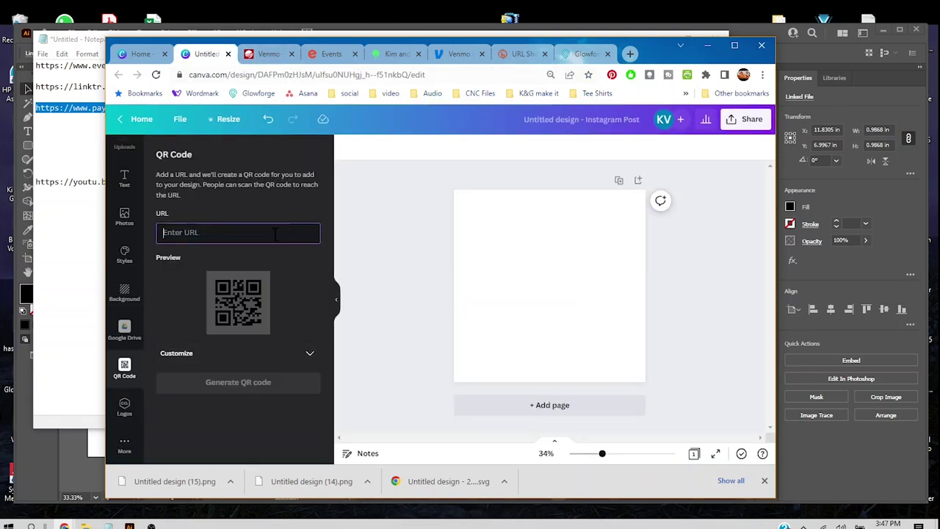
key("ctrl+v")
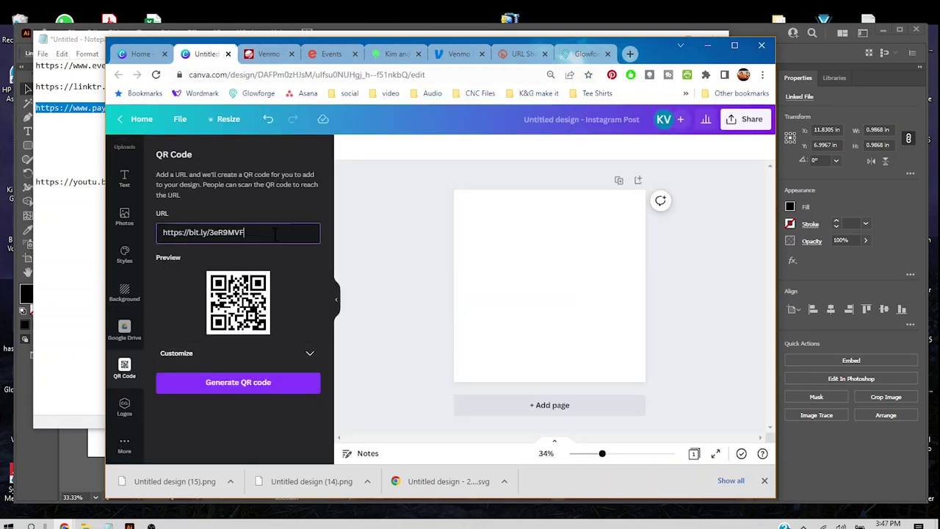
left_click(247, 384)
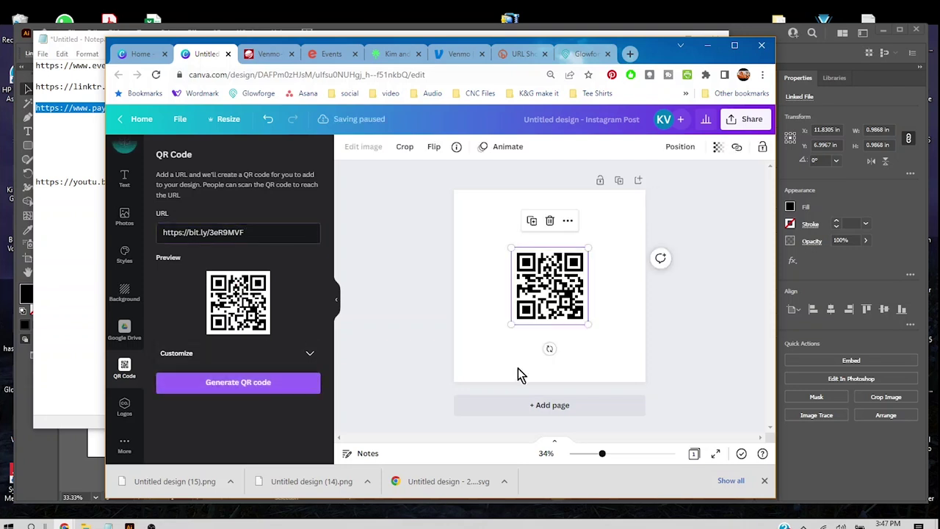
left_click_drag(512, 249, 453, 189)
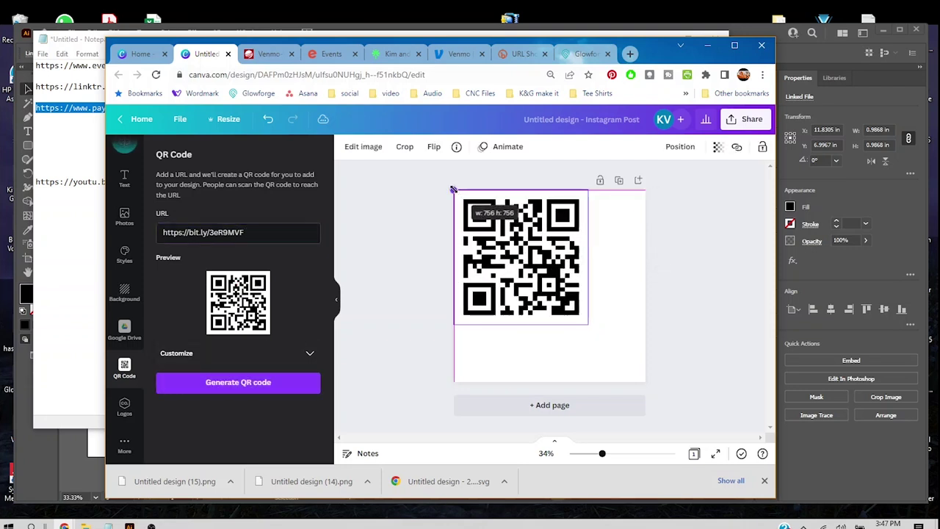
left_click_drag(588, 322, 643, 379)
left_click_drag(451, 187, 454, 190)
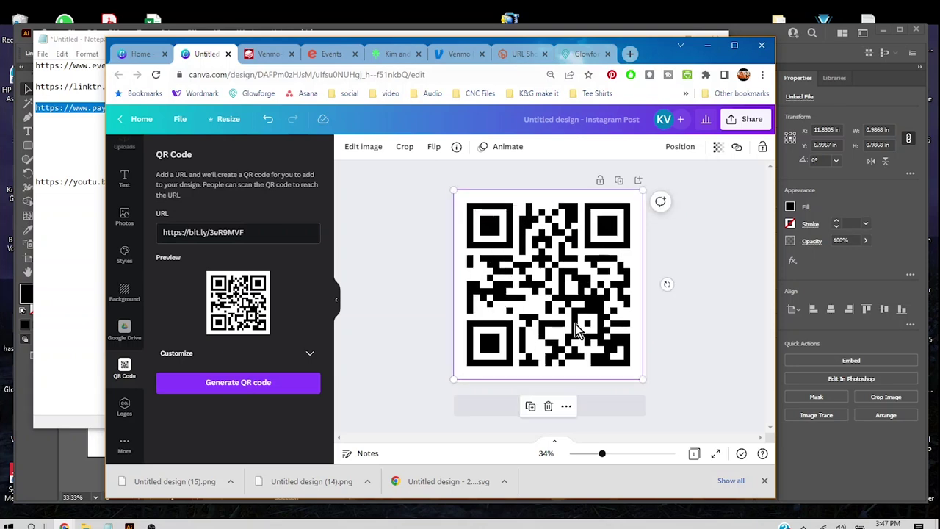
Step: Download the short-link QR design as a PNG, Untitled design (16).png
left_click(188, 122)
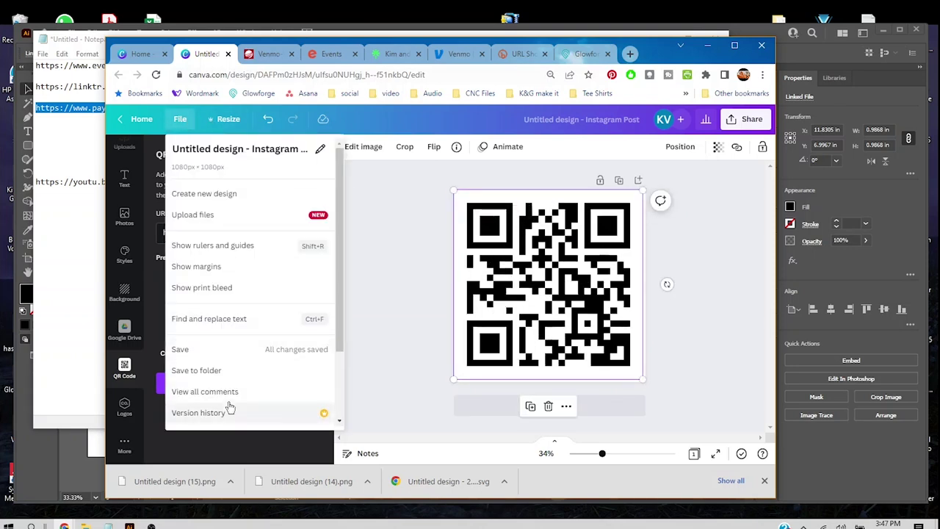
scroll(230, 400, "down", 2)
left_click(223, 366)
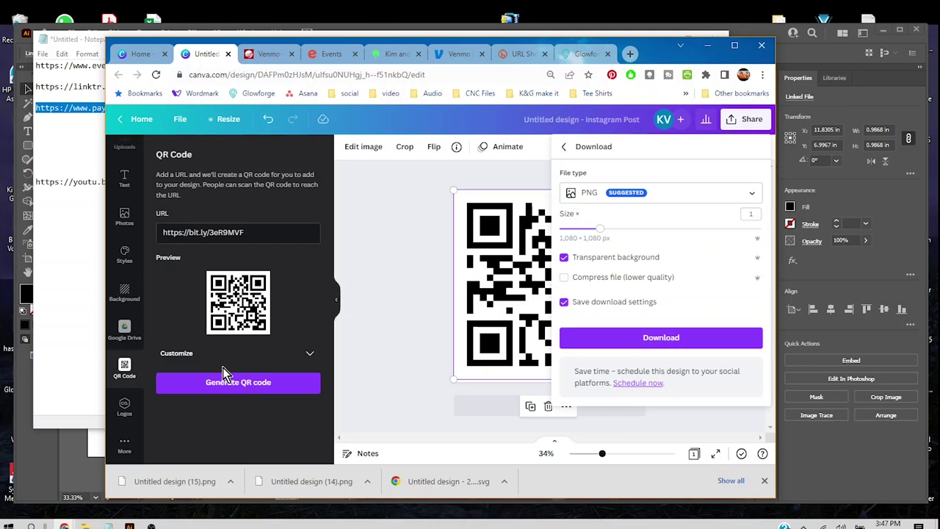
left_click(670, 340)
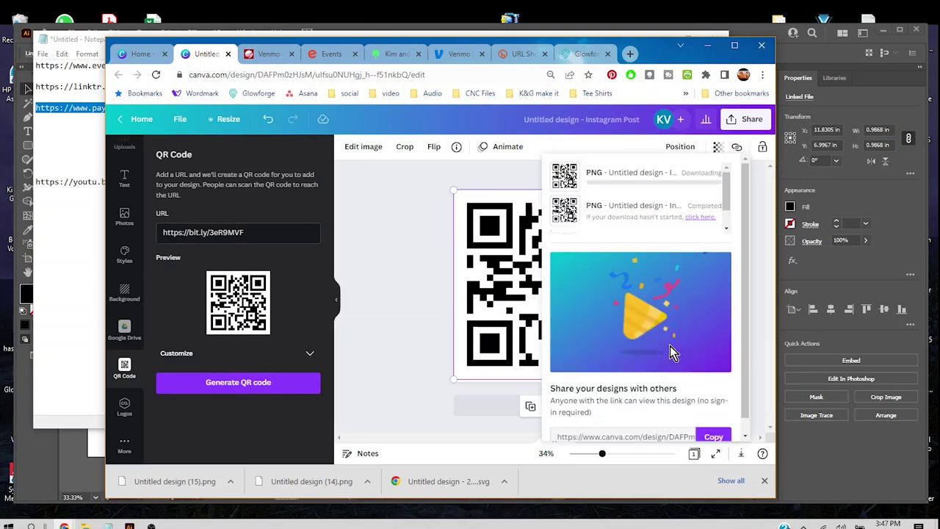
left_click(73, 468)
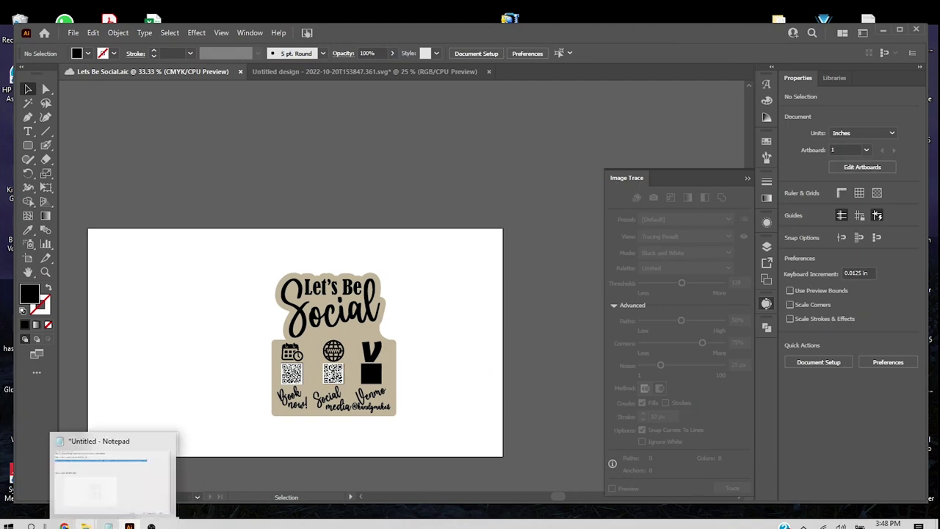
Step: Drag the downloaded QR code PNG from Downloads onto the artboard and shrink it roughly
mouse_move(86, 524)
left_click(163, 459)
left_click_drag(814, 220, 211, 347)
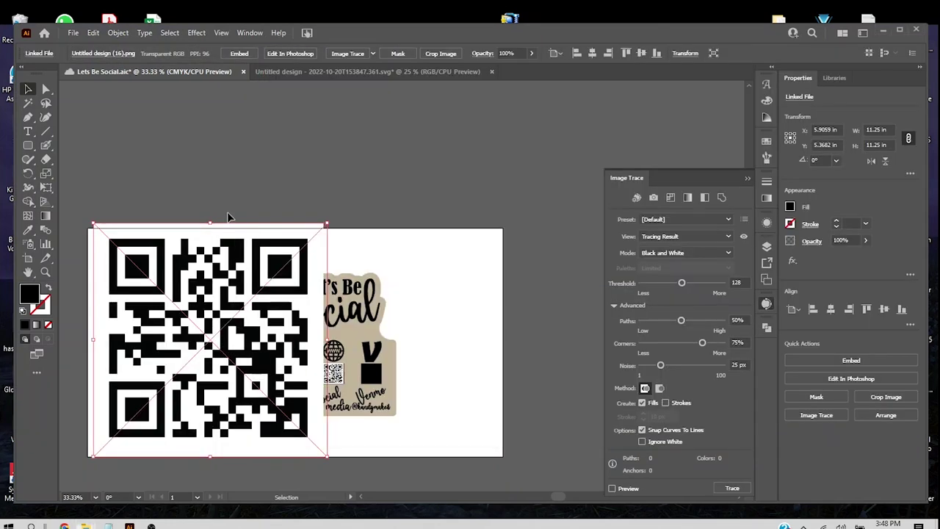
left_click(228, 217)
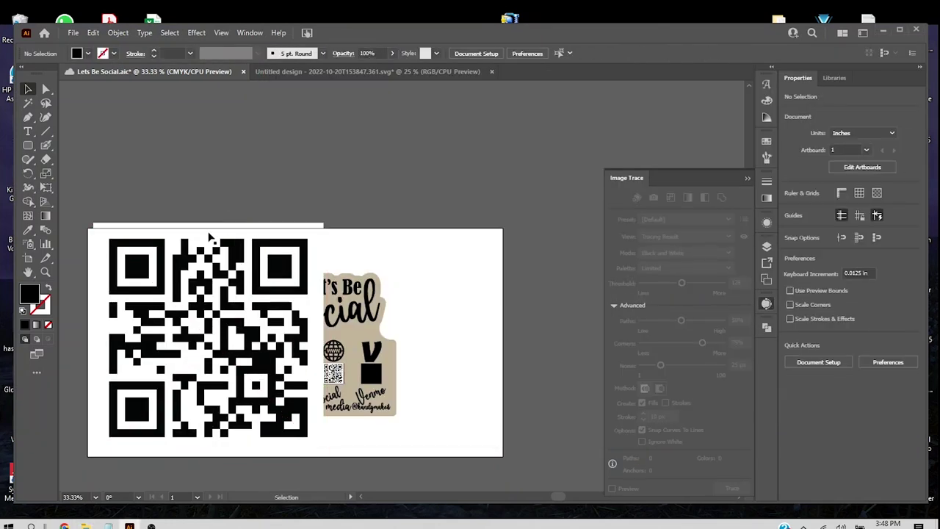
left_click(208, 239)
left_click_drag(209, 226, 312, 378)
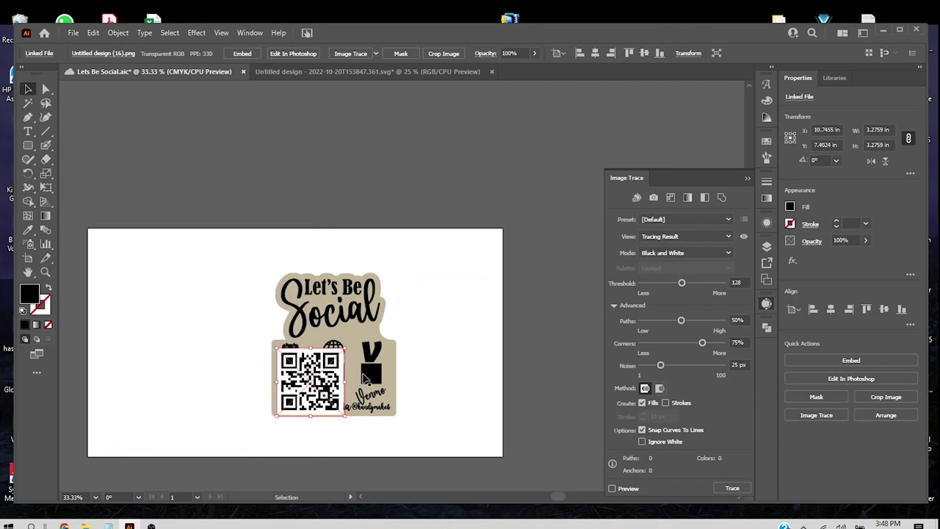
Step: Copy the Venmo placeholder's width, set the QR image width to 0.9868 in, and move it there
left_click(378, 379)
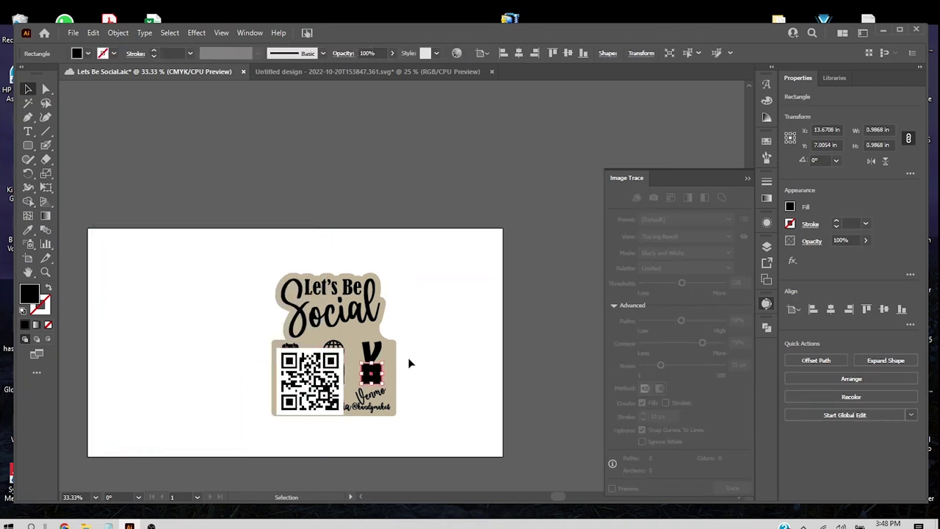
left_click(878, 130)
key("ctrl+c")
left_click(489, 394)
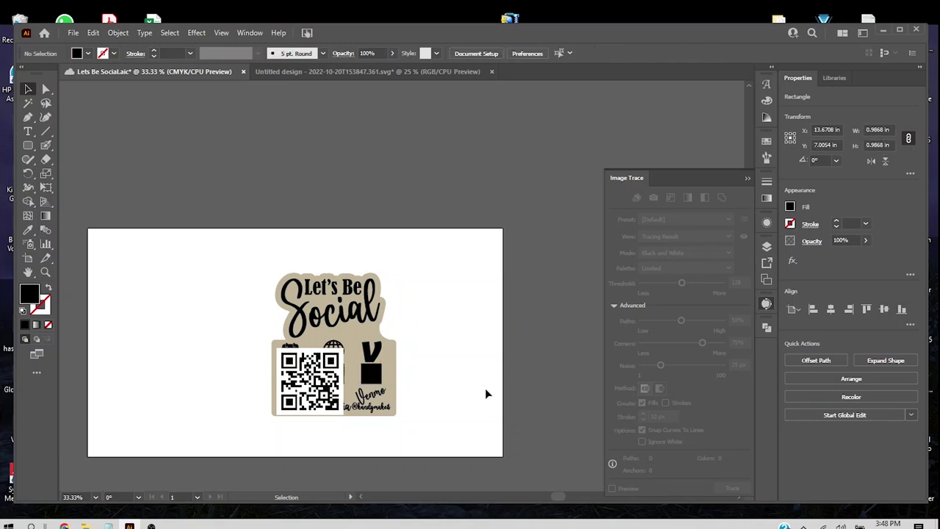
left_click(326, 398)
left_click(875, 130)
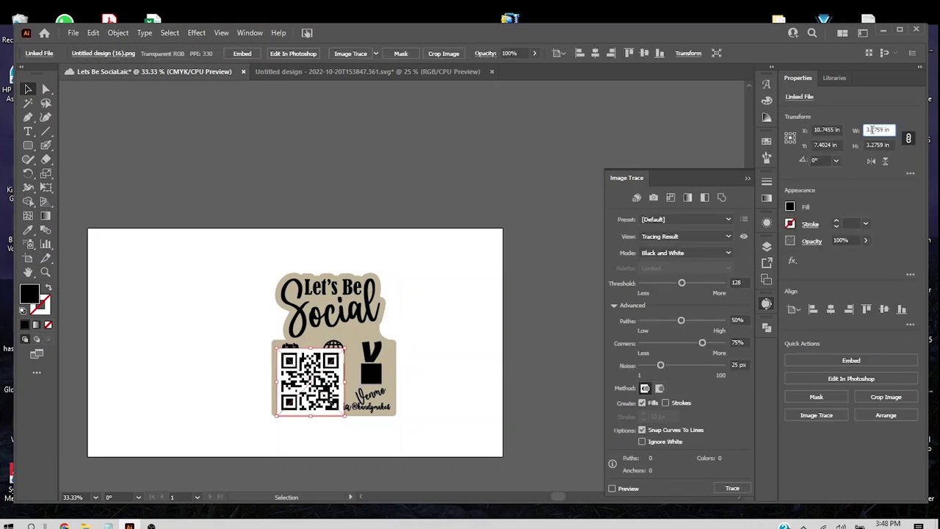
key("ctrl+v")
key("Return")
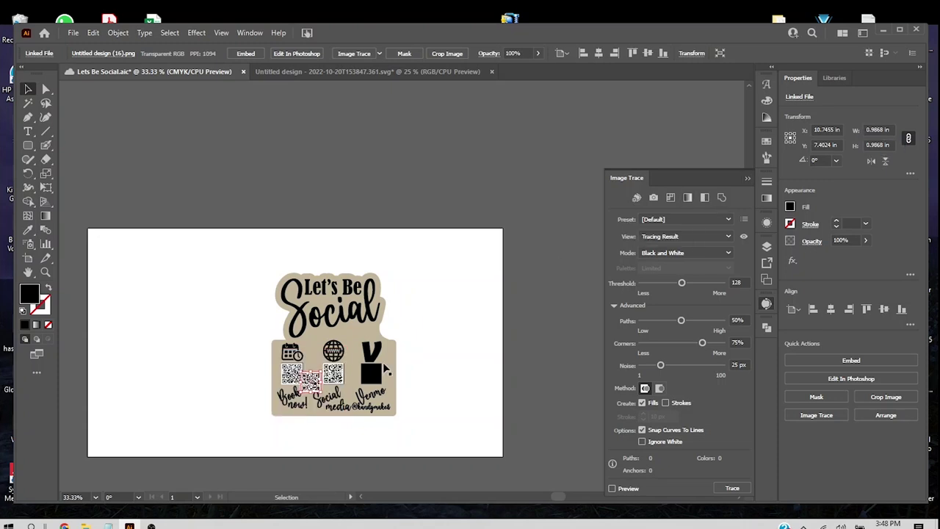
left_click_drag(319, 383, 382, 374)
Step: Zoom in and nudge the Venmo QR code left until the black placeholder edge is hidden
scroll(369, 372, "up", 4)
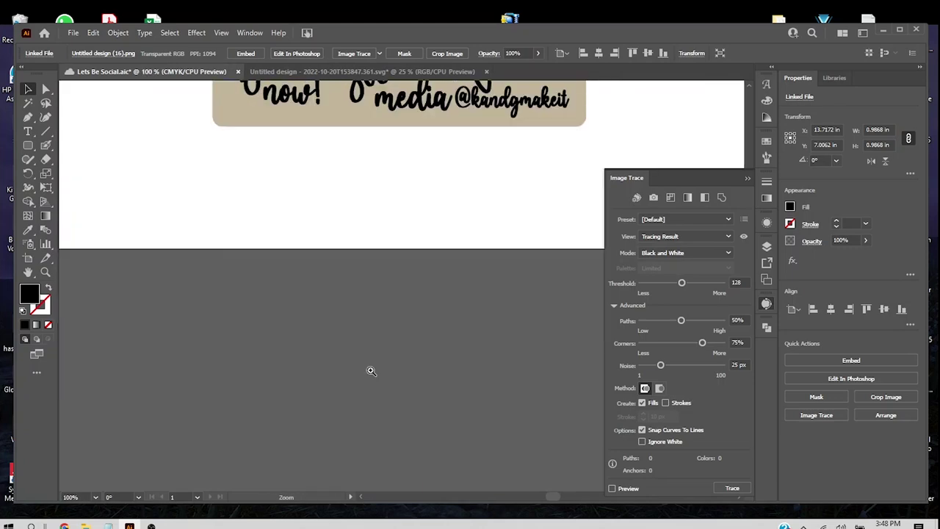
scroll(371, 376, "down", 1)
scroll(371, 375, "up", 3)
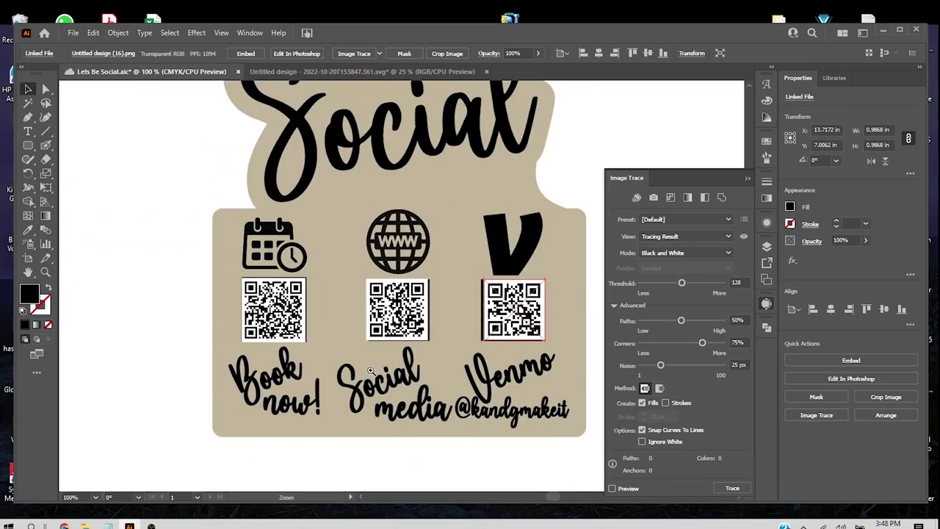
scroll(371, 375, "up", 2)
left_click(359, 204)
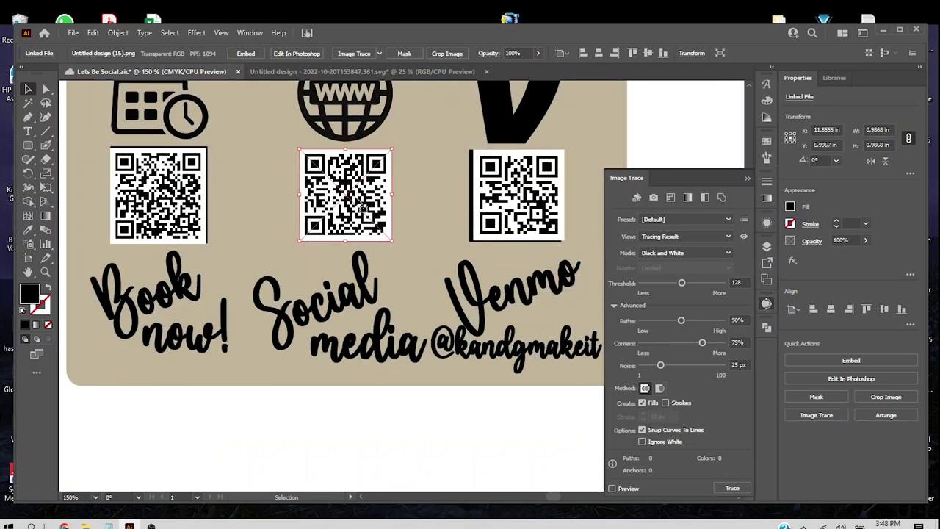
left_click(541, 198)
left_click_drag(542, 199, 541, 199)
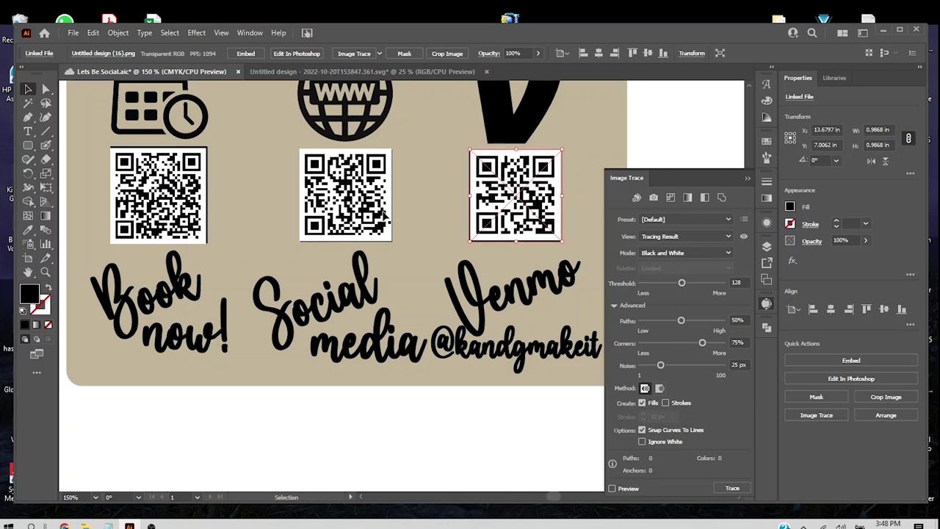
left_click(205, 208)
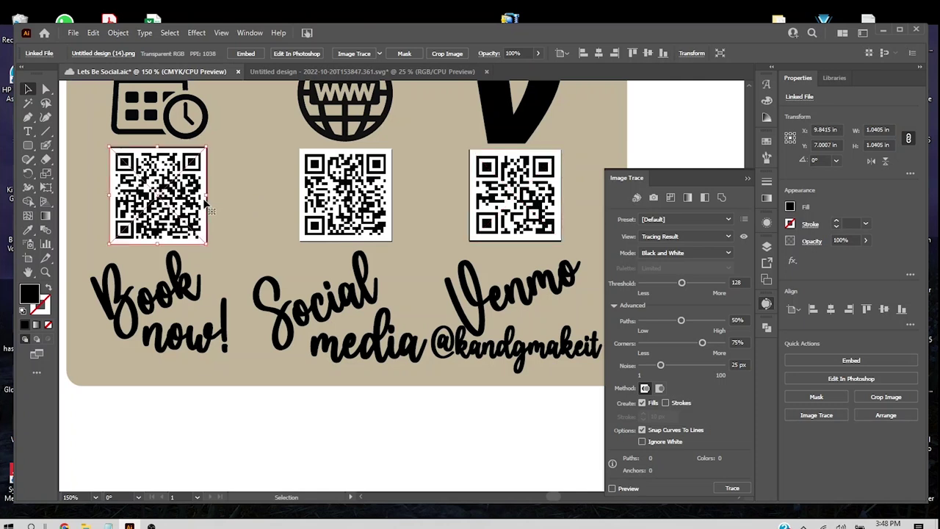
left_click(343, 183, "shift")
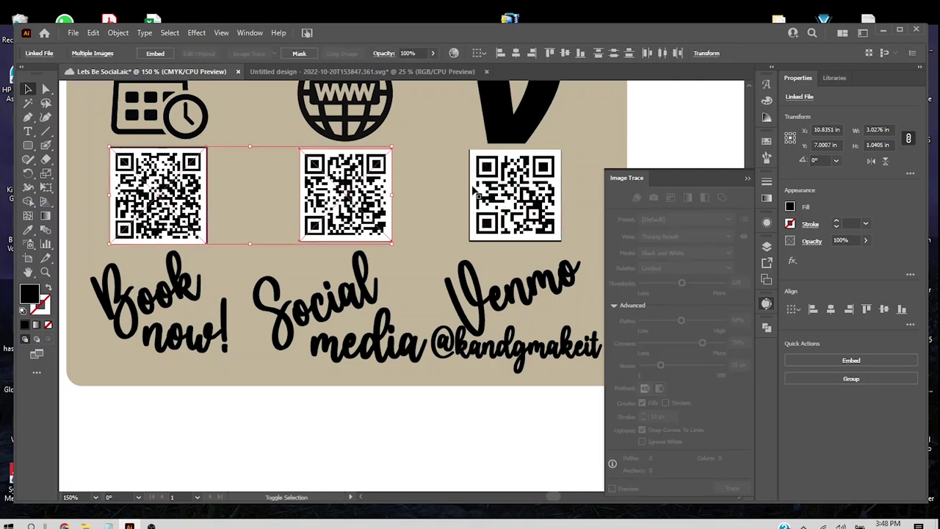
left_click(589, 216)
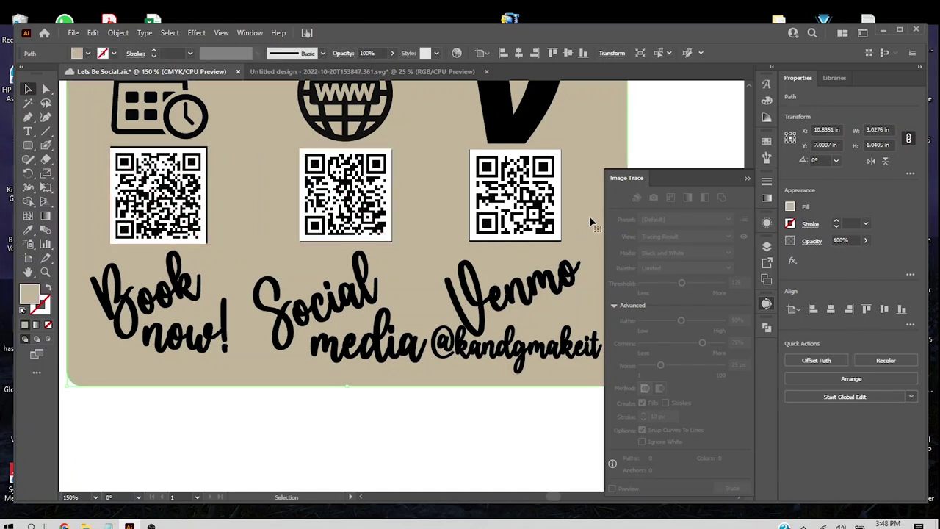
Step: Lock the backer layer and vertically center-align the three QR codes
left_click(767, 246)
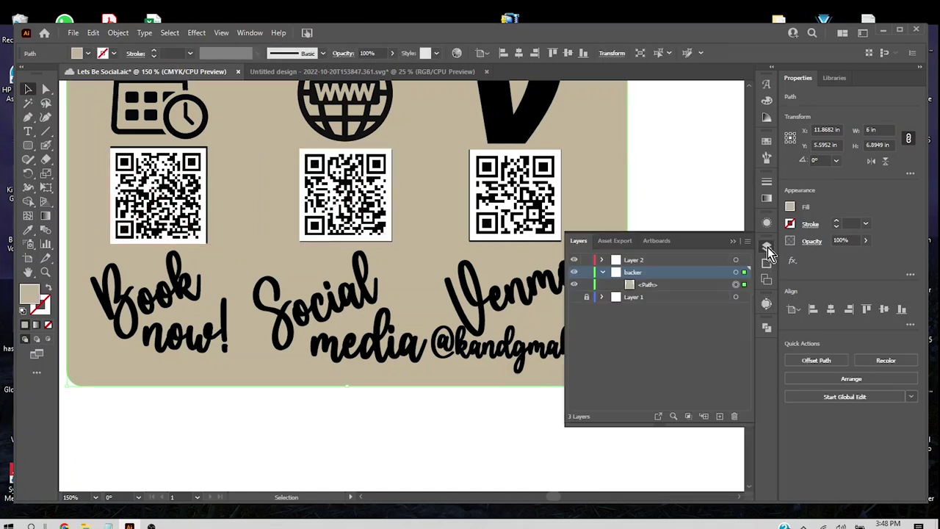
left_click(587, 272)
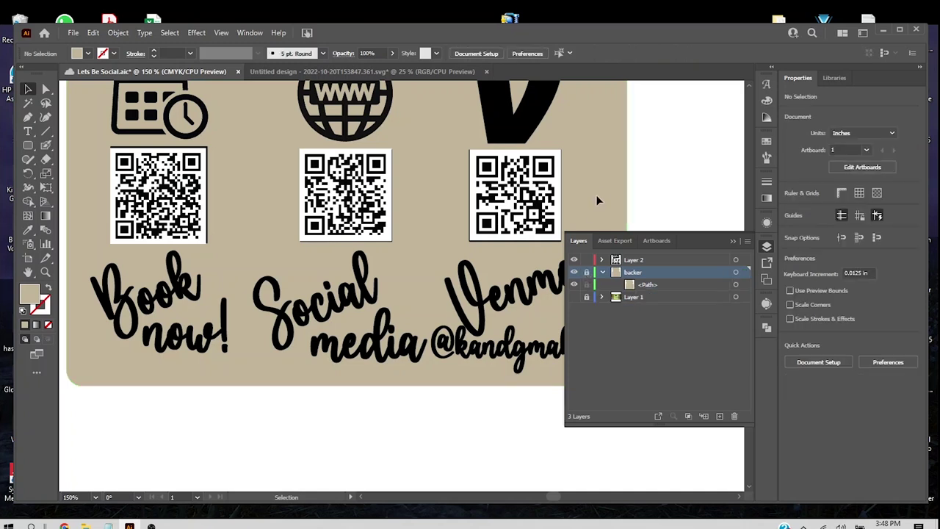
left_click_drag(593, 208, 82, 181)
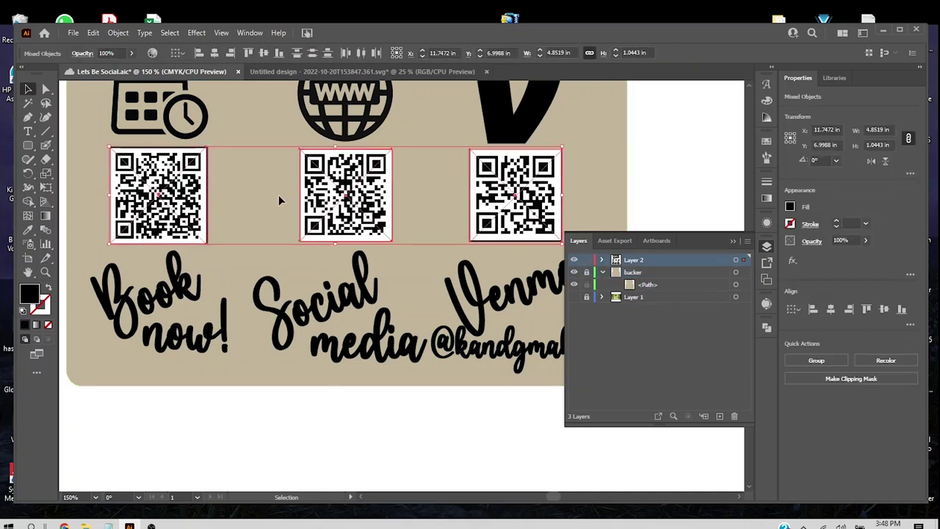
left_click(884, 313)
Step: Horizontally center the Book now QR code, undo the same on Venmo's, and zoom out
left_click(686, 210)
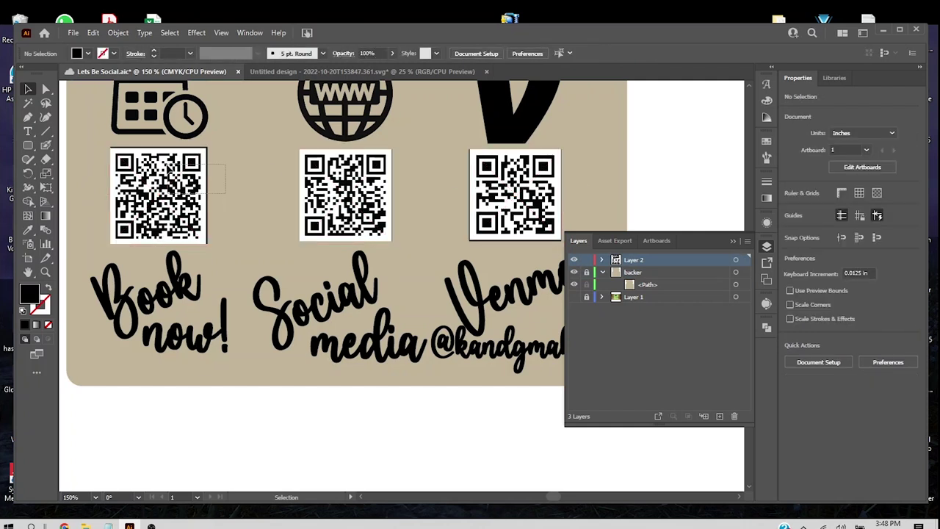
left_click(169, 174)
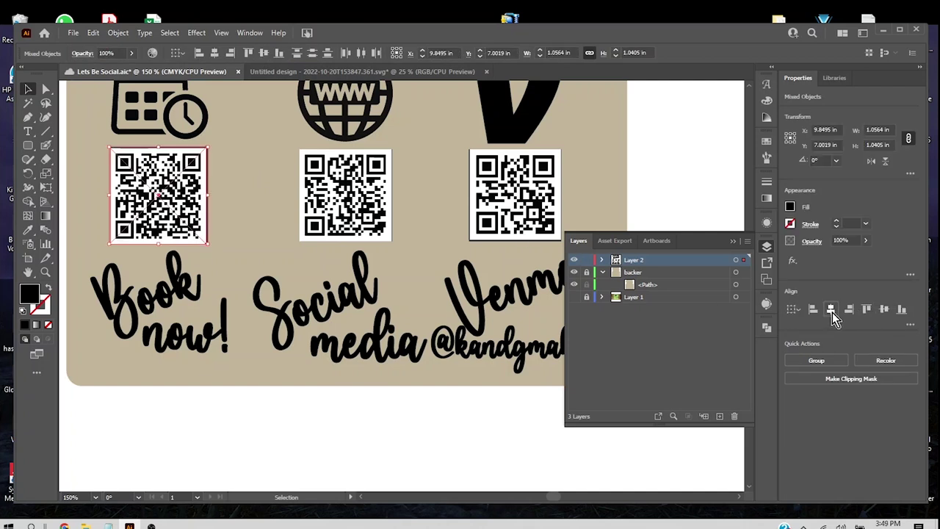
left_click(832, 312)
left_click(631, 217)
left_click(548, 187)
left_click(832, 309)
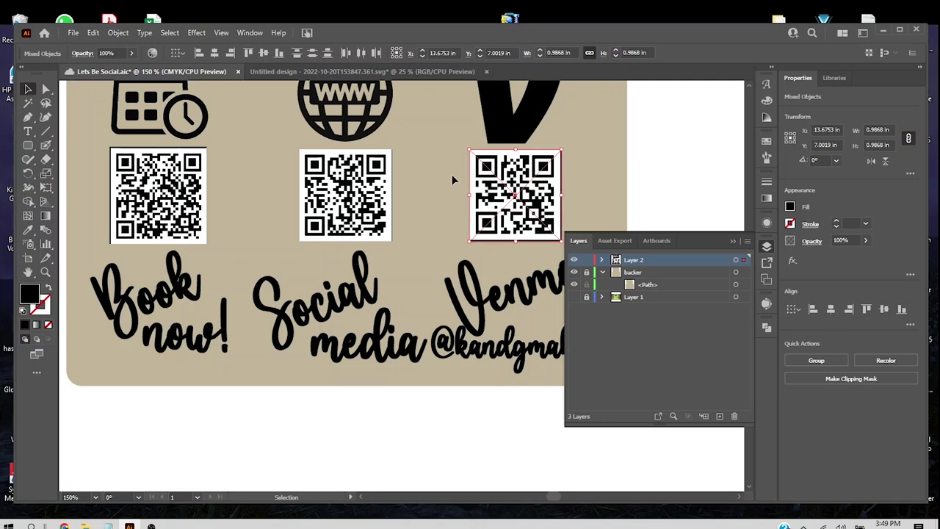
key("ctrl+z")
key("ctrl+z")
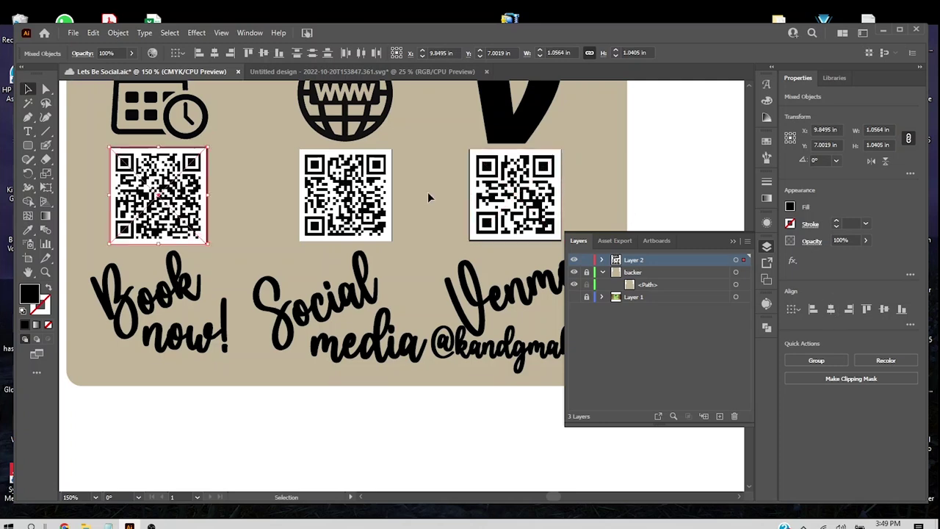
left_click(427, 195)
key("ctrl+minus")
key("ctrl+minus")
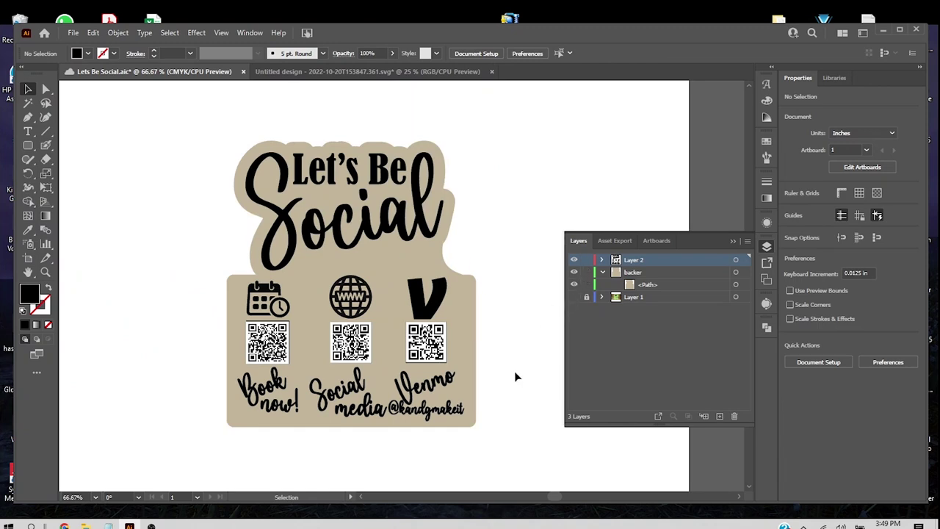
scroll(515, 377, "up", 2)
scroll(515, 377, "down", 6)
scroll(515, 377, "up", 4)
scroll(515, 377, "down", 2)
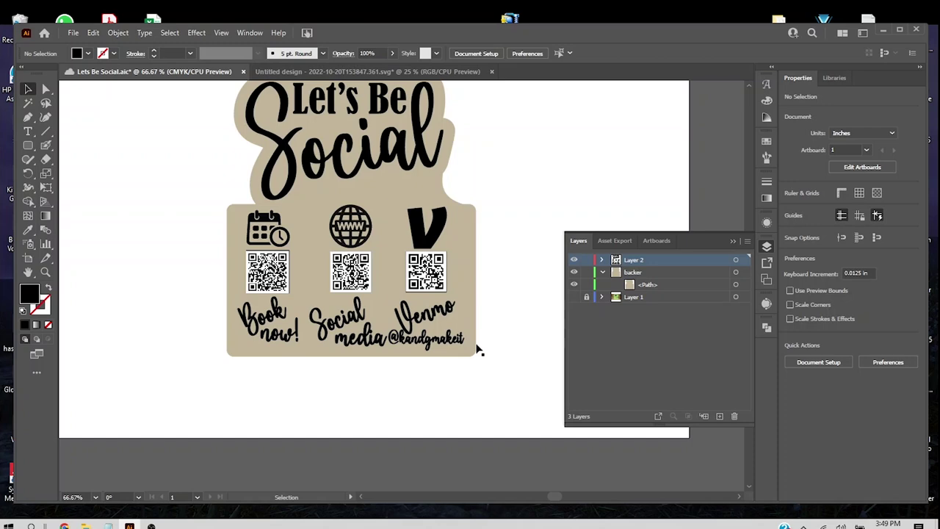
scroll(478, 350, "up", 1)
scroll(478, 350, "down", 4)
scroll(479, 351, "up", 4)
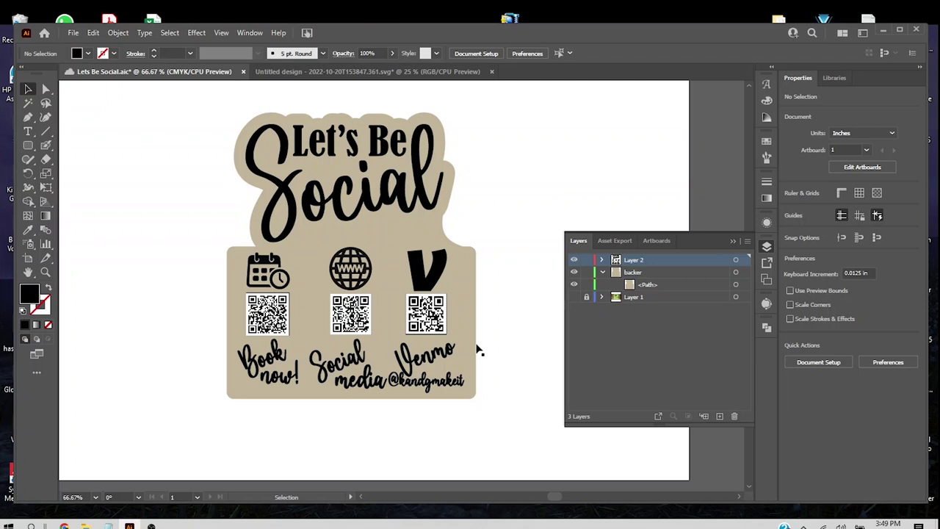
Step: Draw a rounded rectangle below the sign and size it to 6 in by 4 in
scroll(478, 351, "down", 5)
scroll(478, 351, "up", 4)
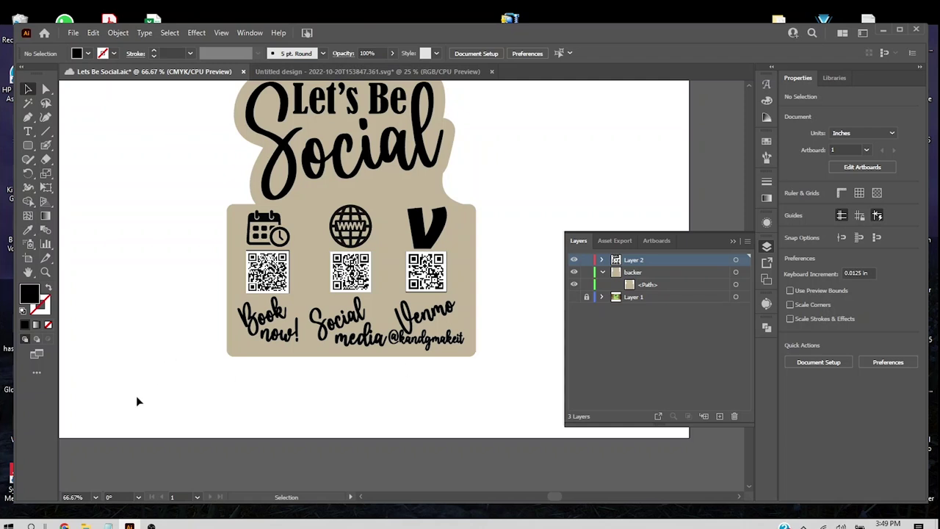
left_click(28, 145)
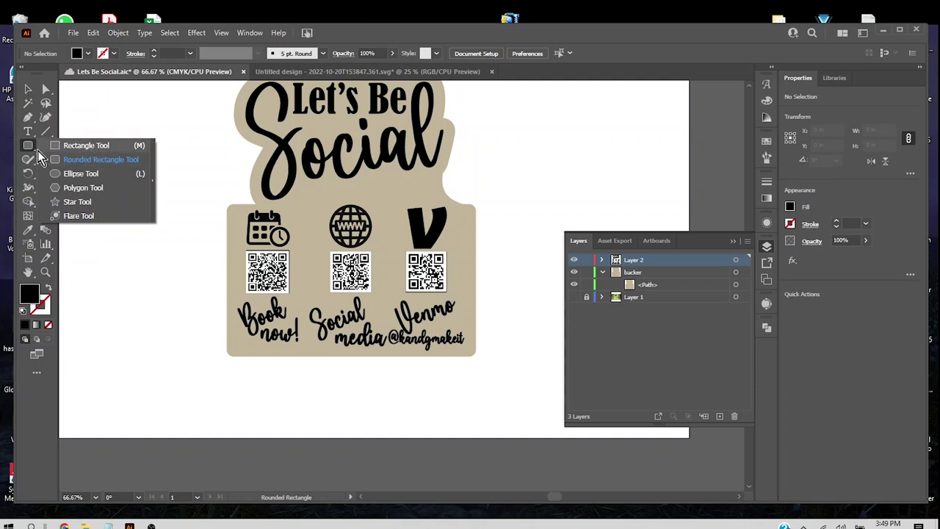
left_click(86, 145)
left_click_drag(220, 373, 482, 459)
scroll(491, 396, "down", 1)
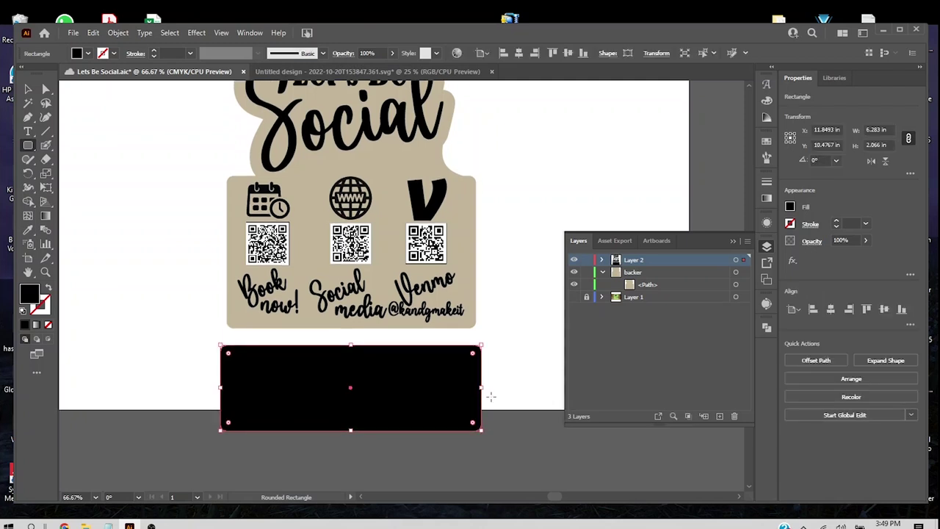
left_click(872, 130)
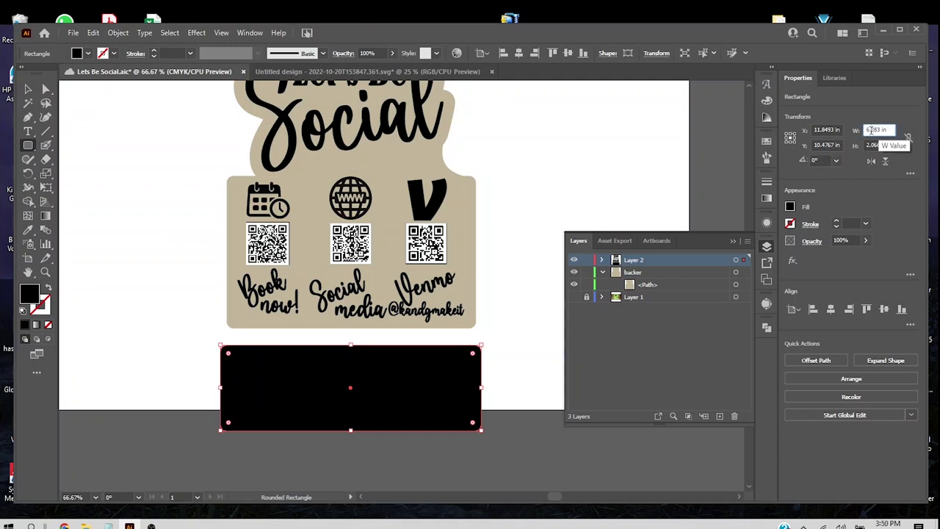
type("6")
key("Return")
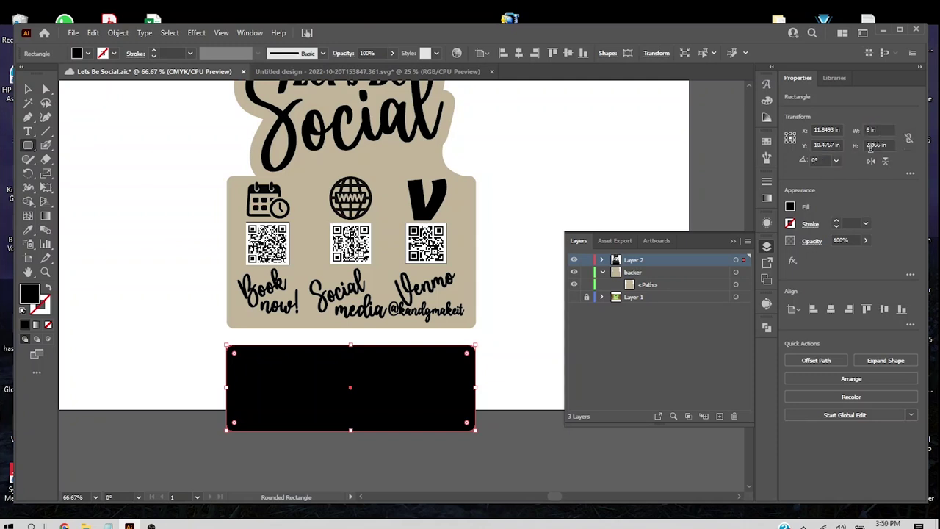
left_click(874, 145)
type("4")
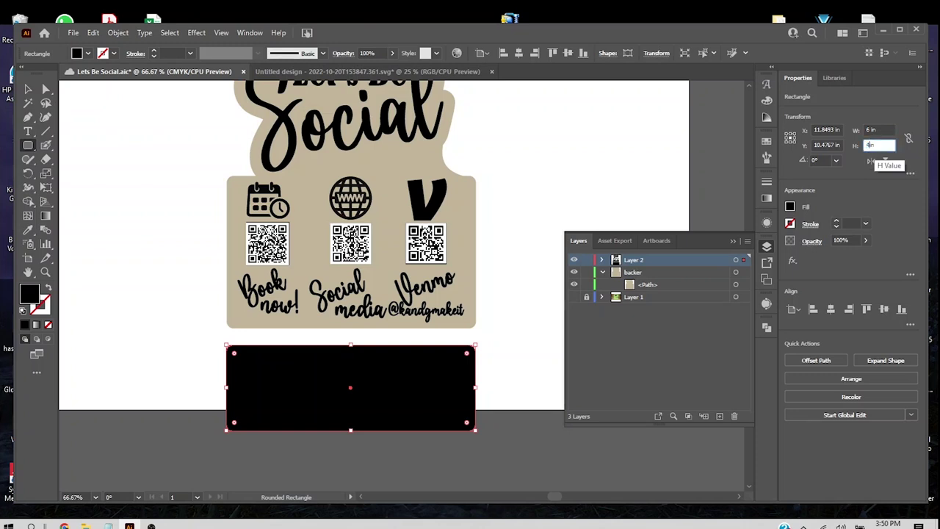
key("Return")
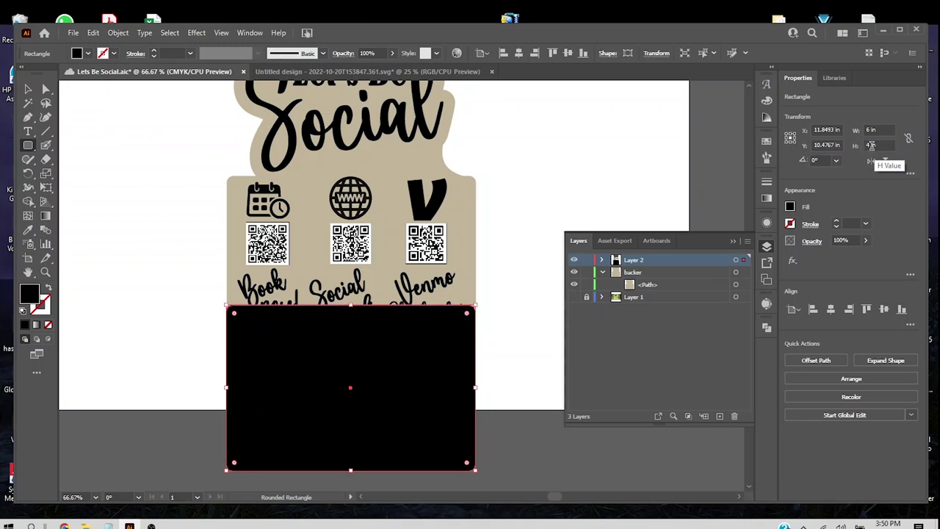
Step: Move the rectangle directly under the sign and give it the sign's beige fill
left_click(28, 89)
left_click_drag(330, 390, 373, 412)
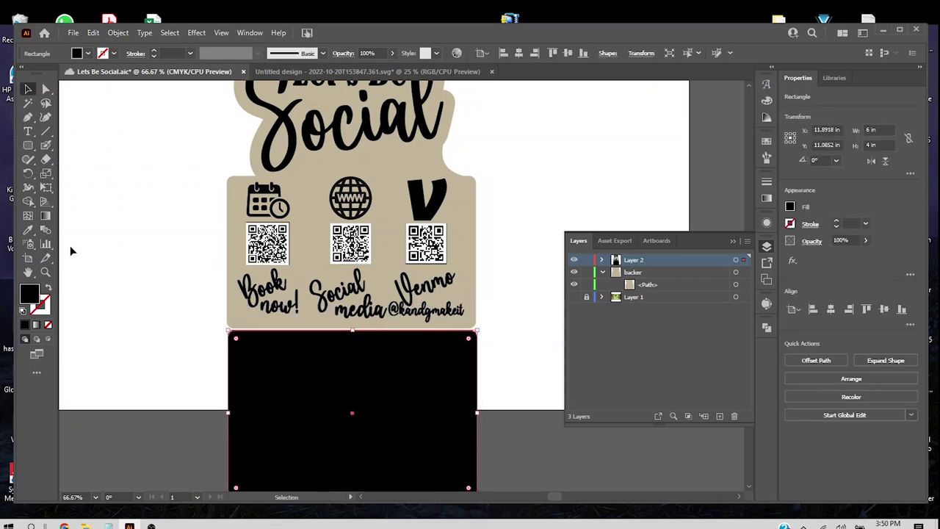
left_click(28, 235)
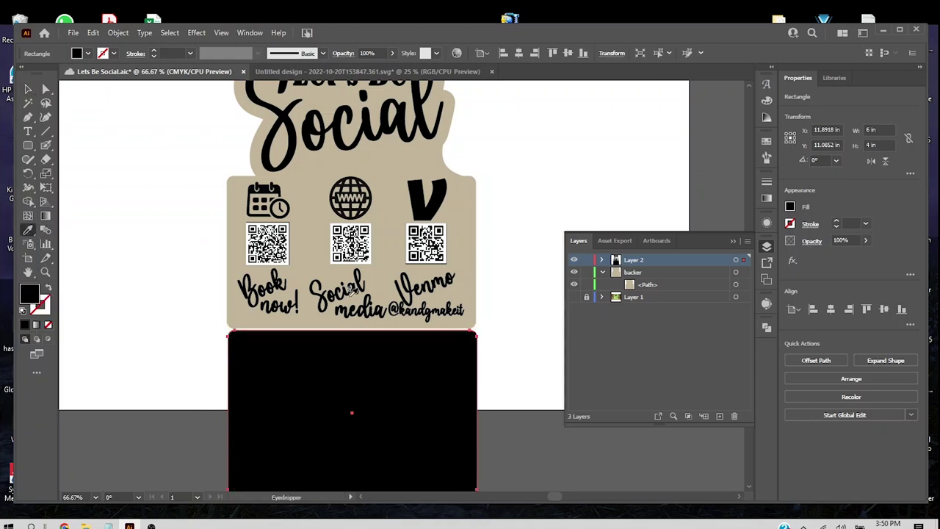
left_click(393, 198)
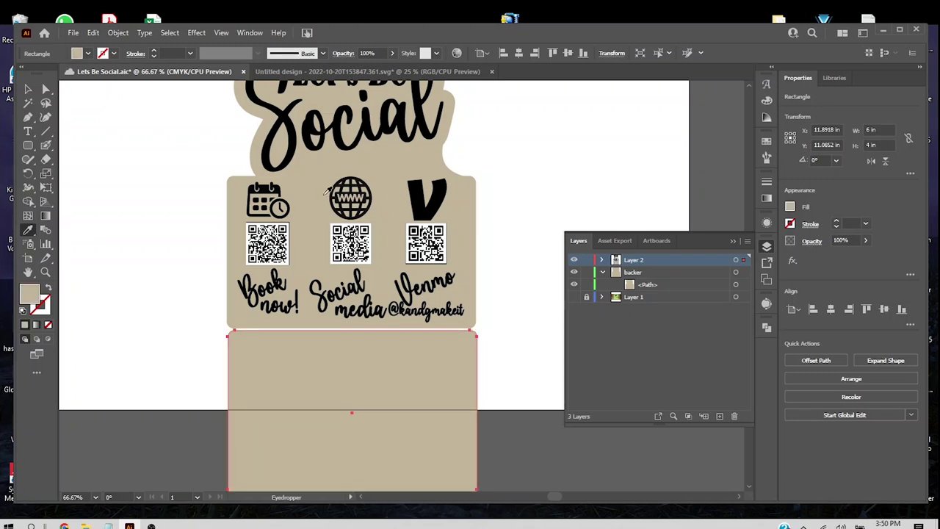
left_click(29, 89)
left_click(84, 208)
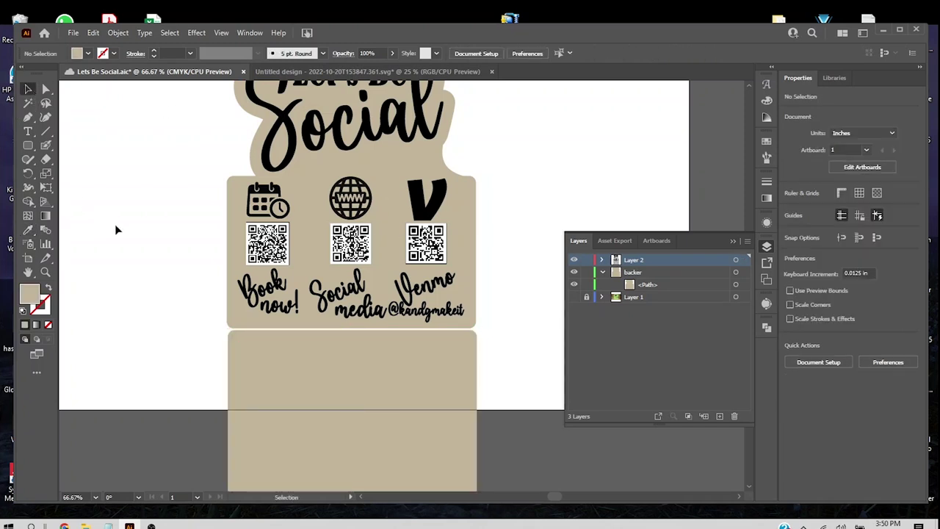
Step: Nudge the beige base down twice to leave a small gap under the sign
scroll(399, 384, "down", 2)
scroll(399, 384, "up", 4)
scroll(399, 384, "down", 3)
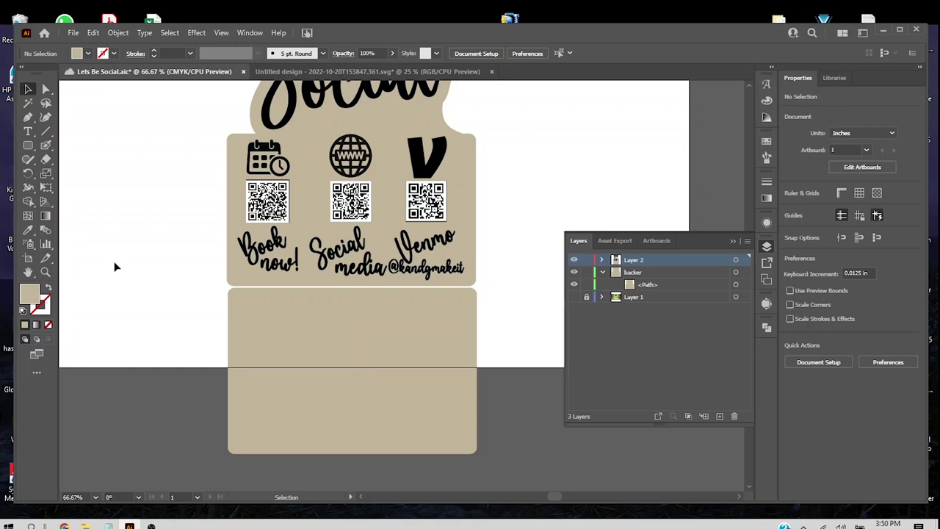
left_click(283, 312)
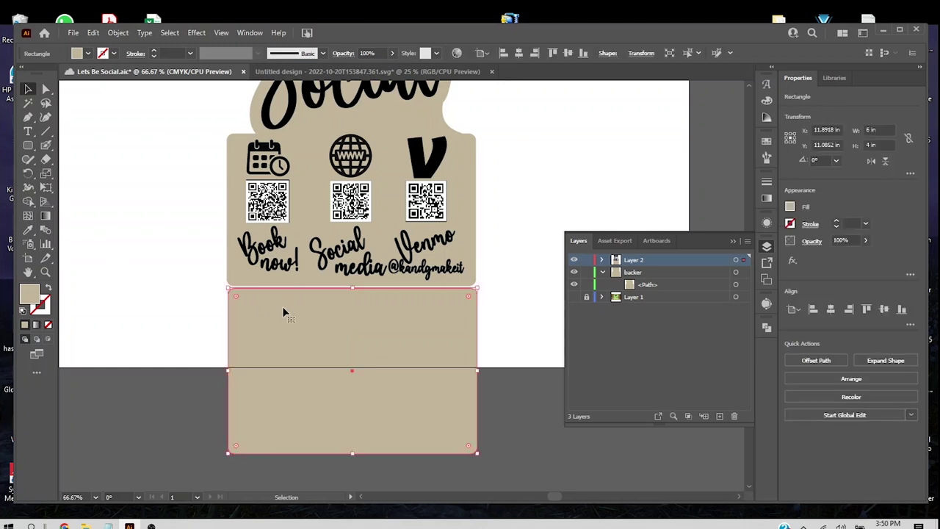
key("Down")
key("Down")
key("Down")
key("Down")
key("Down")
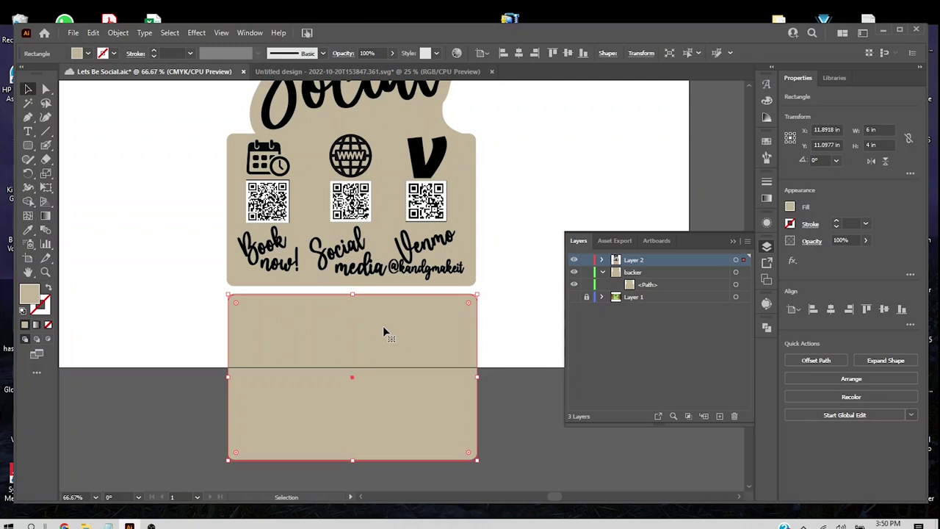
key("Down")
key("Down")
key("Down")
key("Down")
key("Down")
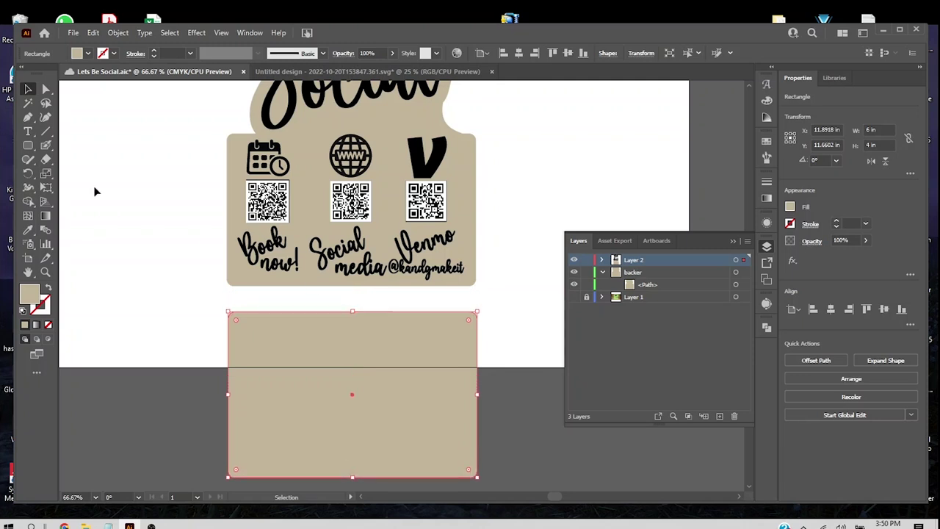
Step: Draw a plain rectangle across the base sized 4 in by 0.25 in
left_click(28, 146)
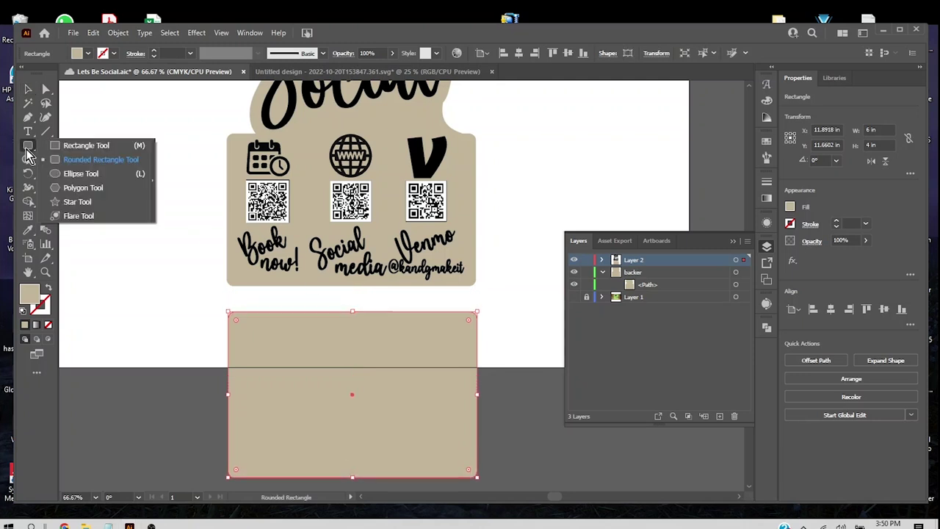
left_click(86, 146)
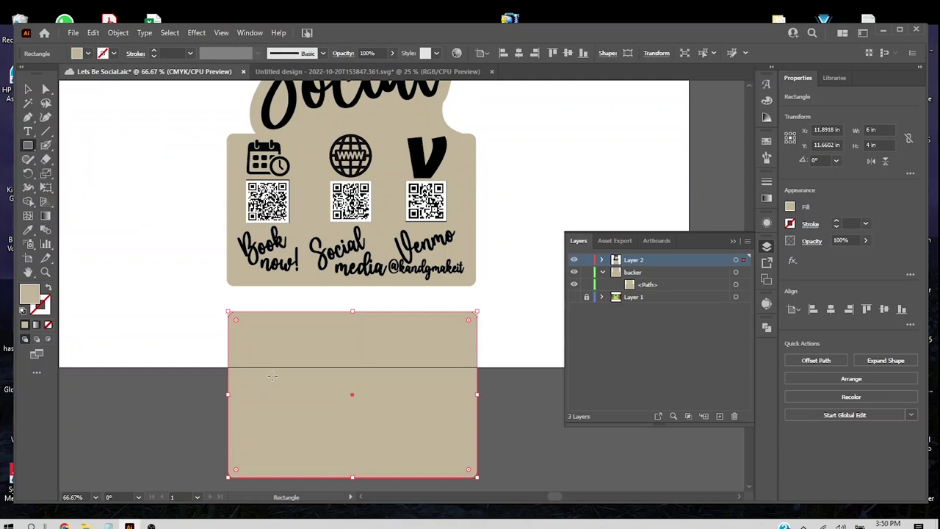
left_click_drag(269, 377, 441, 383)
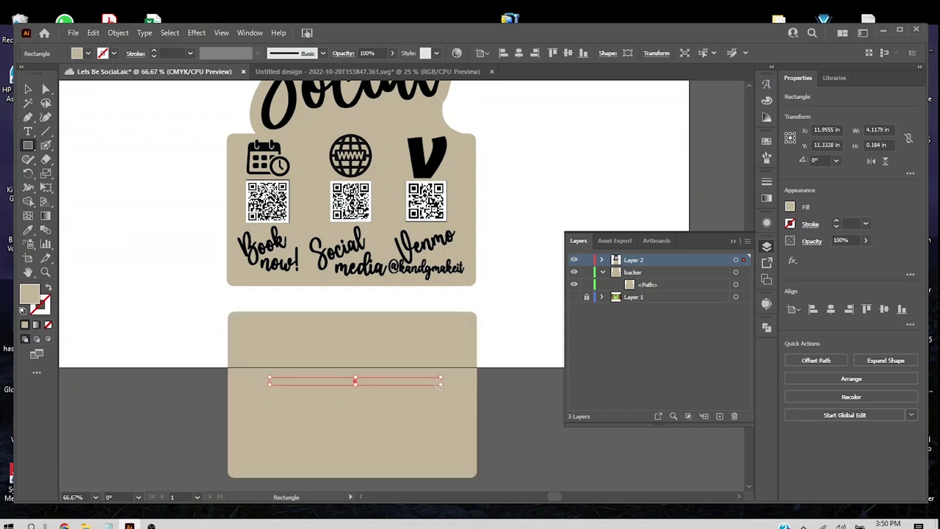
left_click(873, 130)
type("4")
key("Return")
double_click(875, 144)
type(".25")
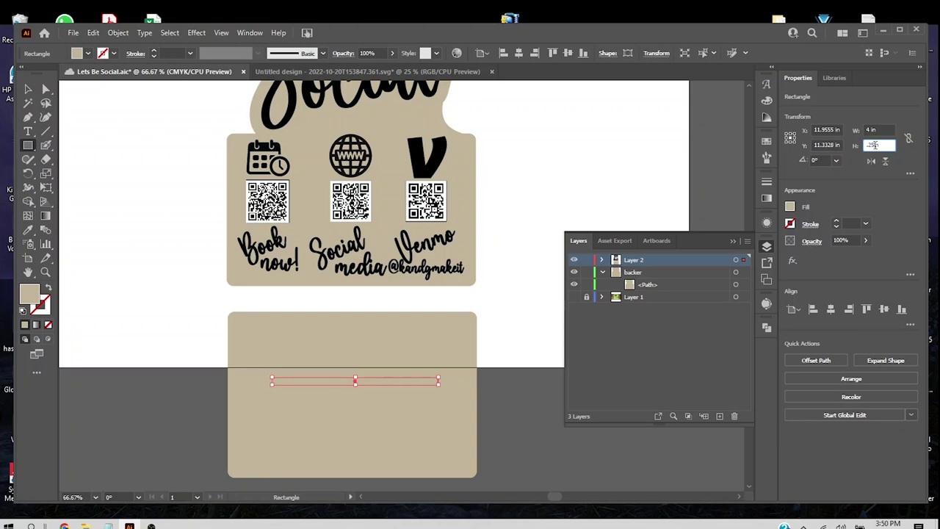
key("Return")
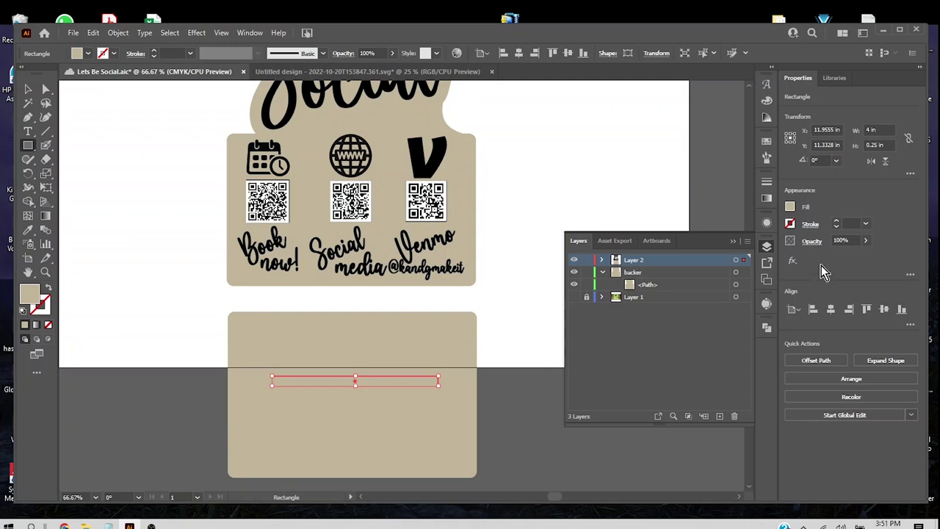
Step: Fill the bar with black, dismiss the stray rectangle size prompt, and deselect
left_click(790, 208)
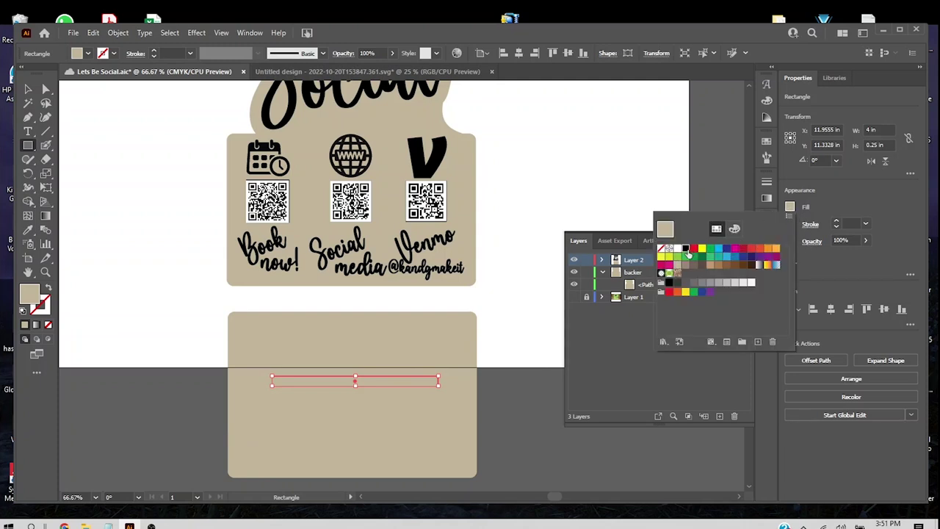
left_click(670, 282)
left_click(504, 357)
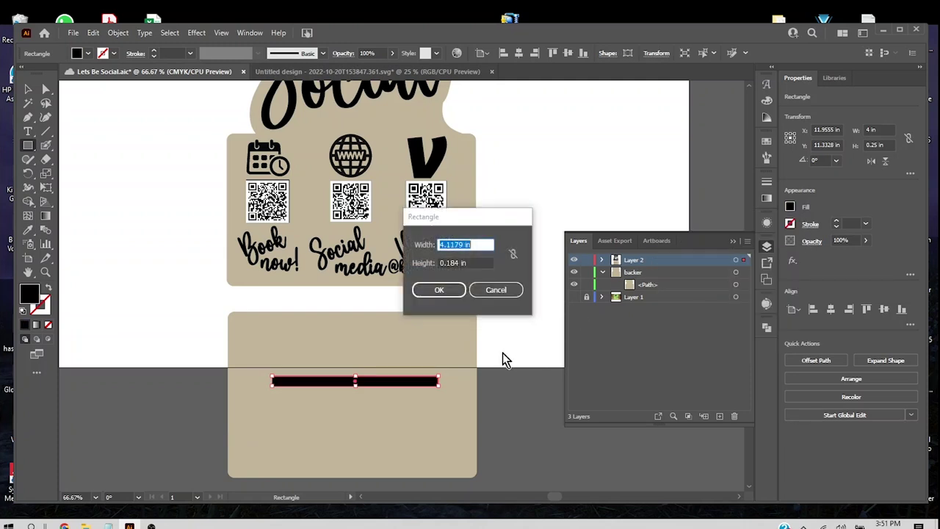
left_click(504, 291)
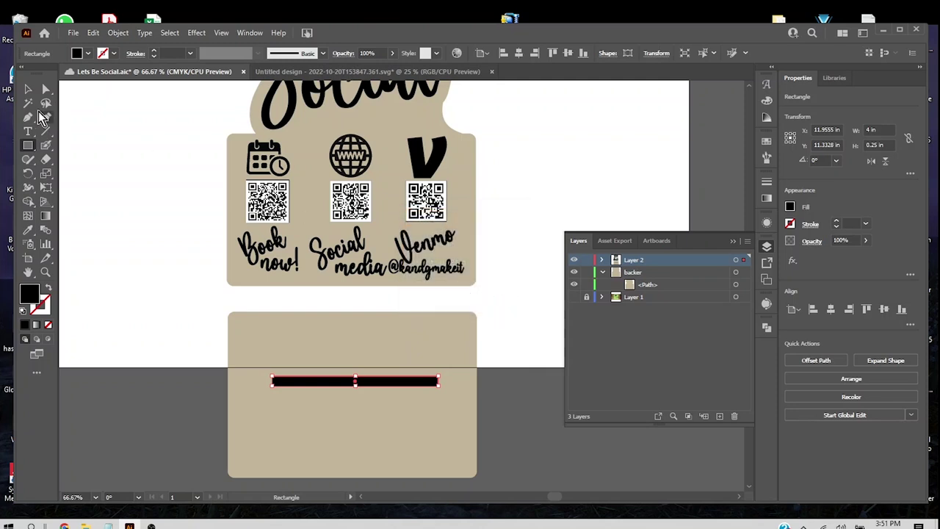
left_click(28, 89)
left_click(115, 218)
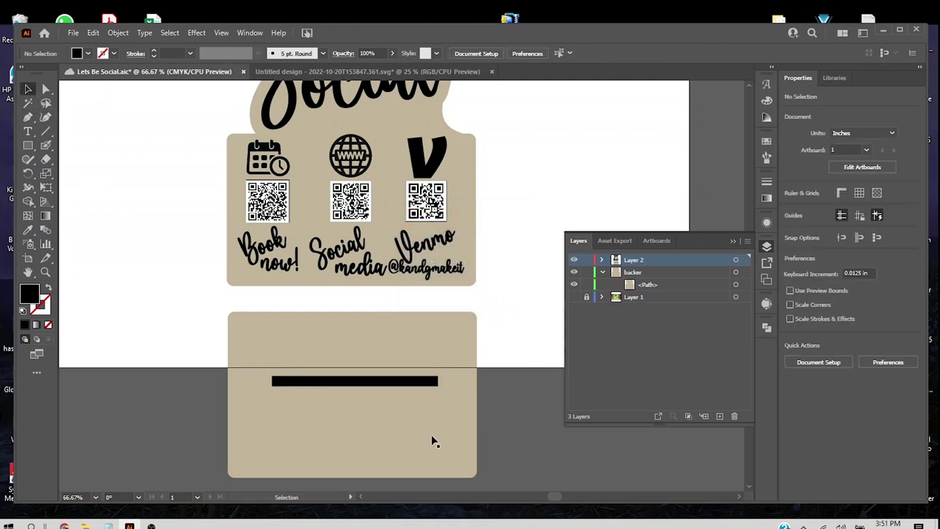
Step: Center the black slot bar and the beige base on each other
left_click_drag(495, 422, 379, 350)
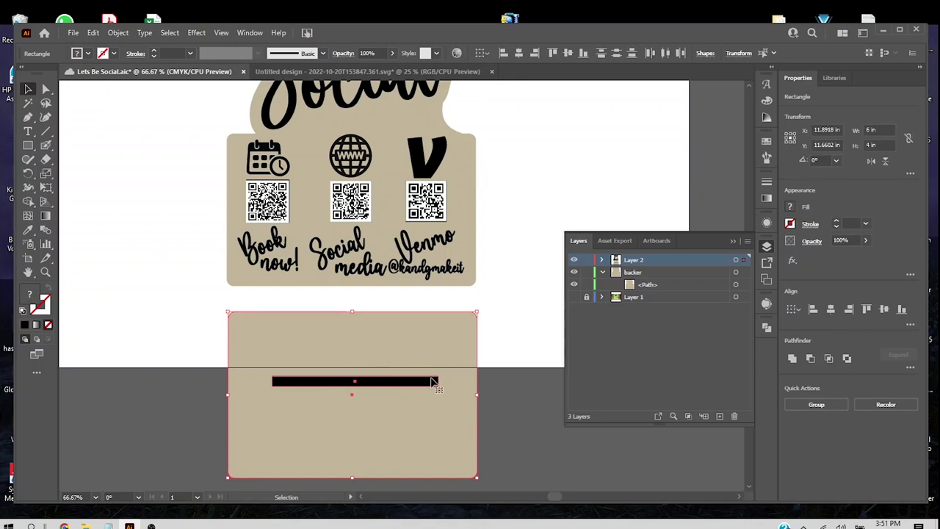
left_click(884, 310)
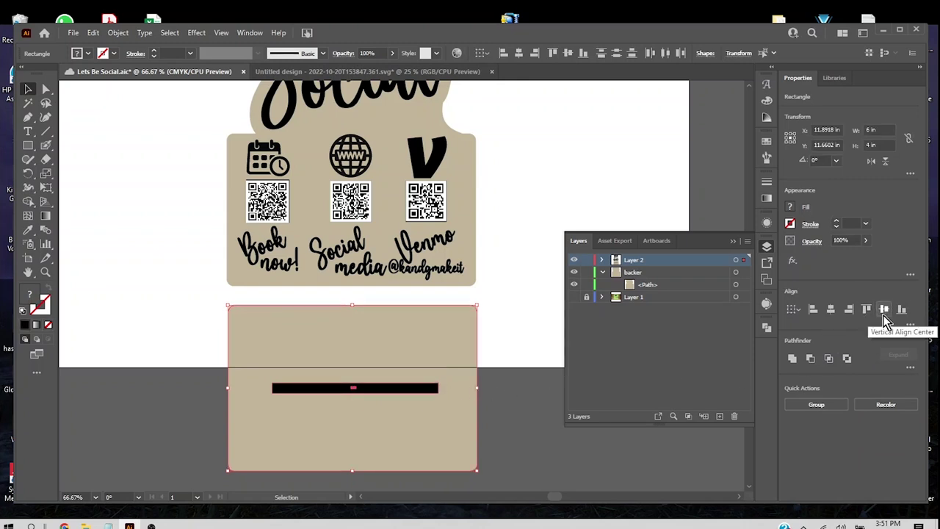
left_click(495, 379)
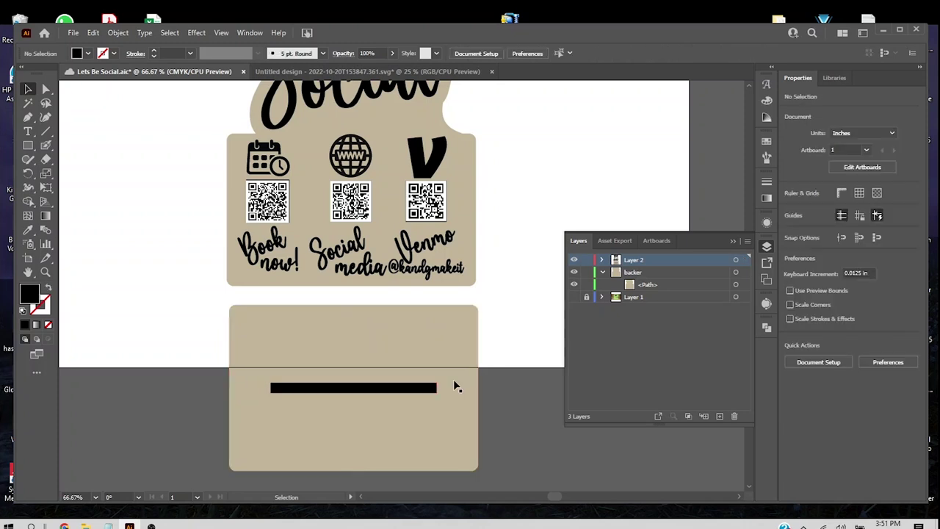
Step: Paste a copy of the slot bar and place it along the sign's bottom edge
left_click(416, 391)
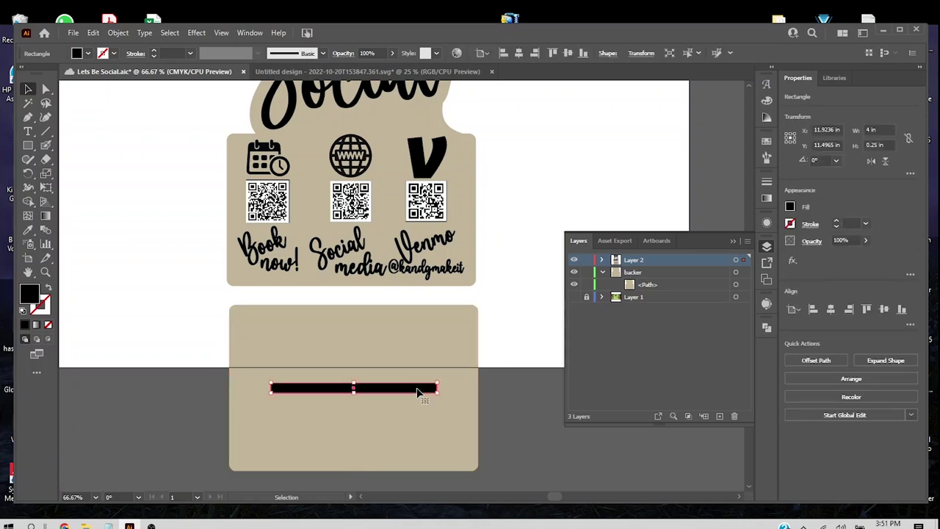
key("a")
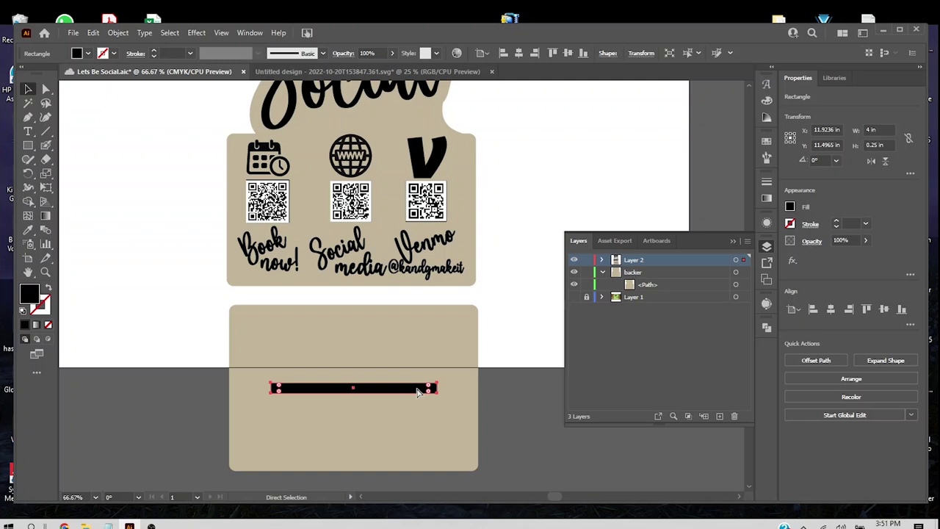
key("ctrl+c")
key("ctrl+v")
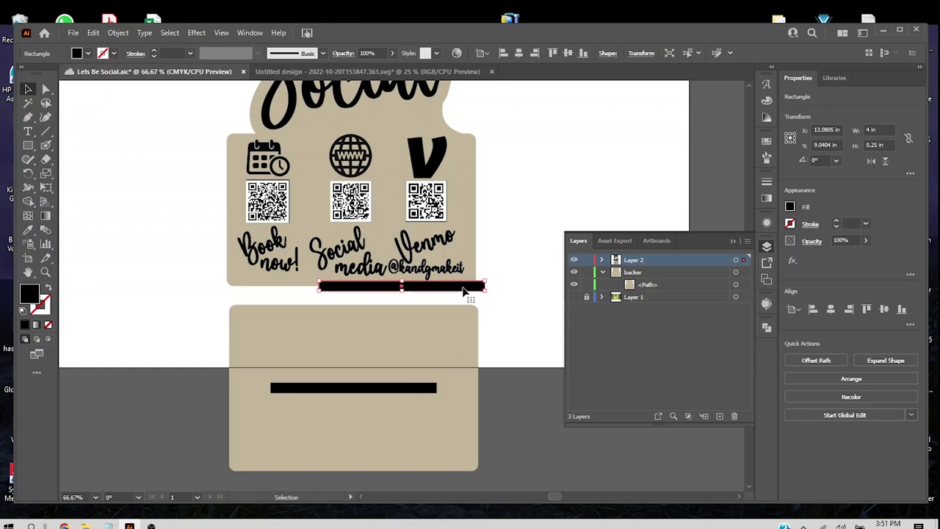
left_click(407, 298)
left_click_drag(458, 291, 402, 293)
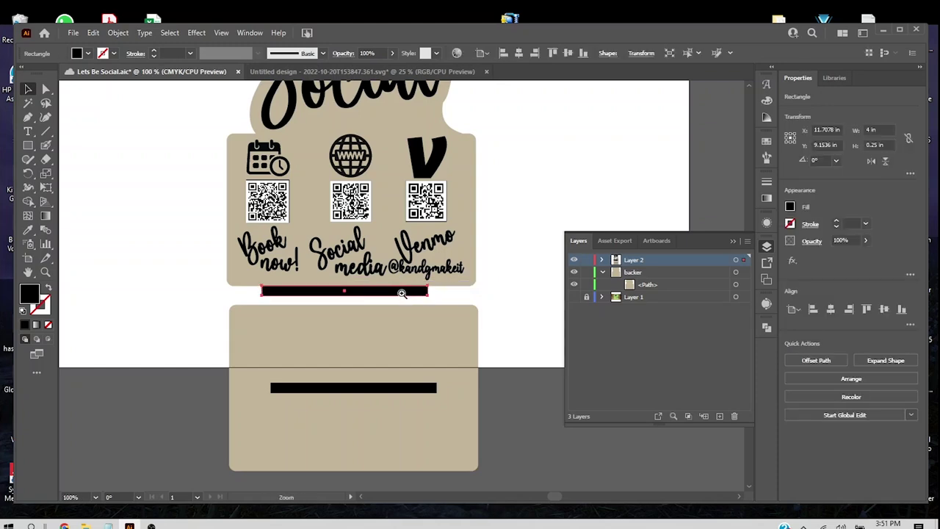
left_click(402, 293)
left_click(401, 292)
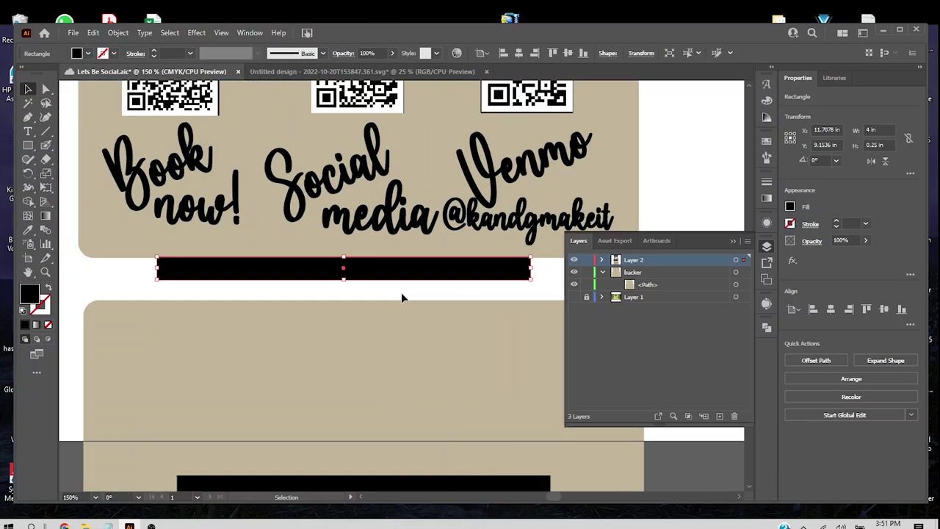
left_click(401, 292, "alt")
left_click(401, 292, "alt")
left_click(402, 296, "alt")
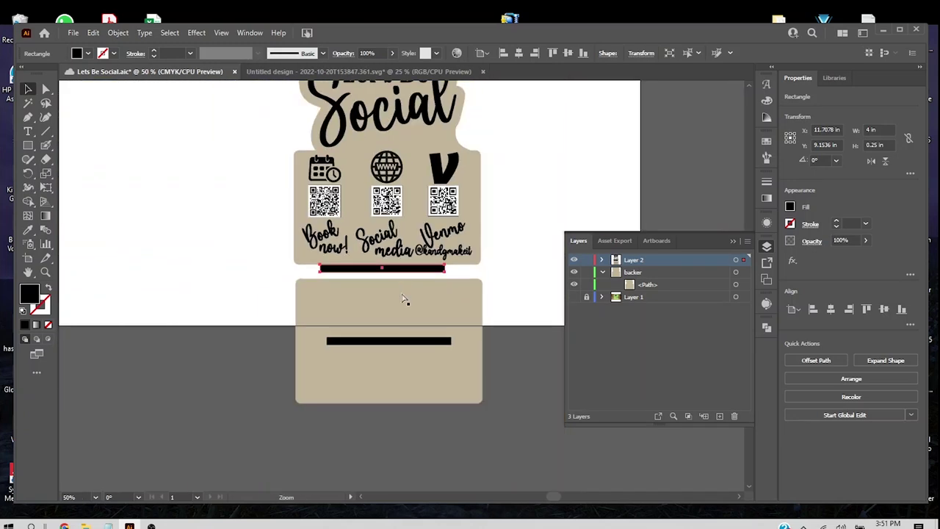
scroll(403, 299, "up", 3)
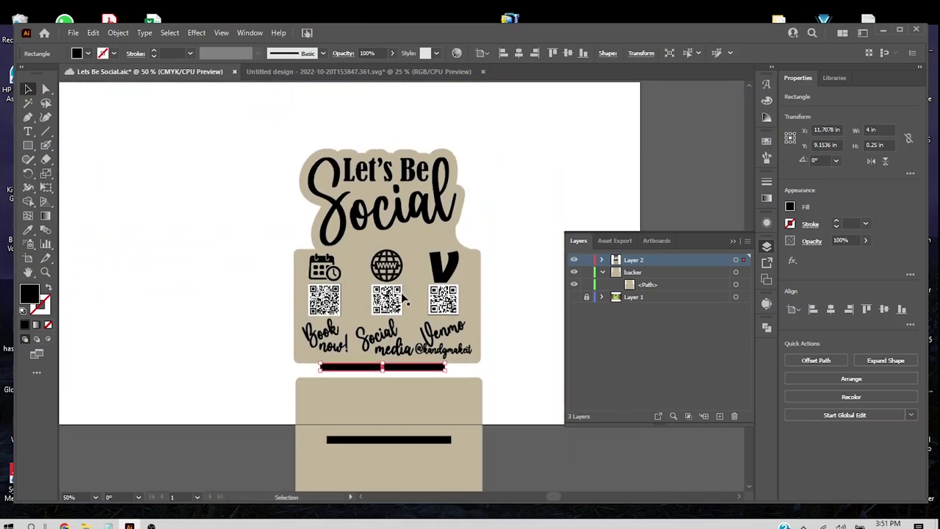
Step: Zoom in on the sign and nudge the black bar right and down against the backer
left_click(473, 338)
key("ctrl+=")
key("ctrl+=")
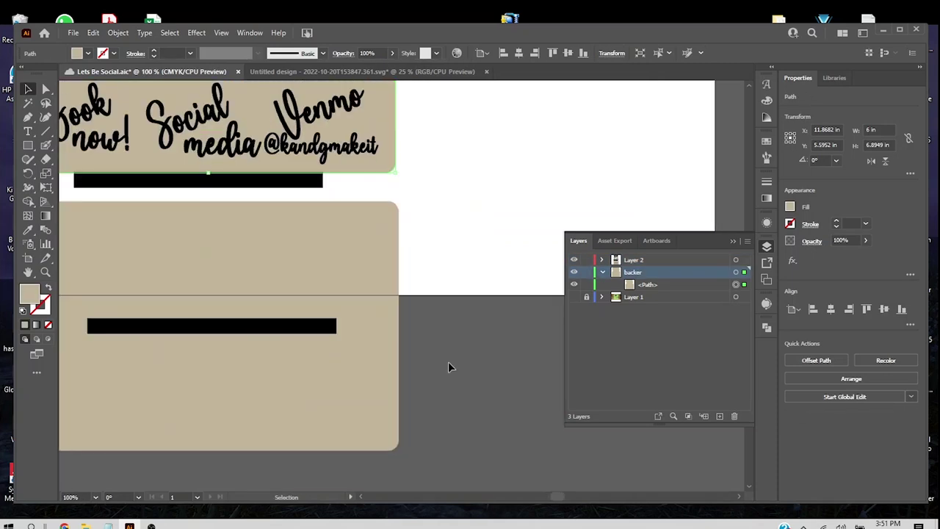
scroll(448, 365, "left", 4)
scroll(448, 366, "up", 3)
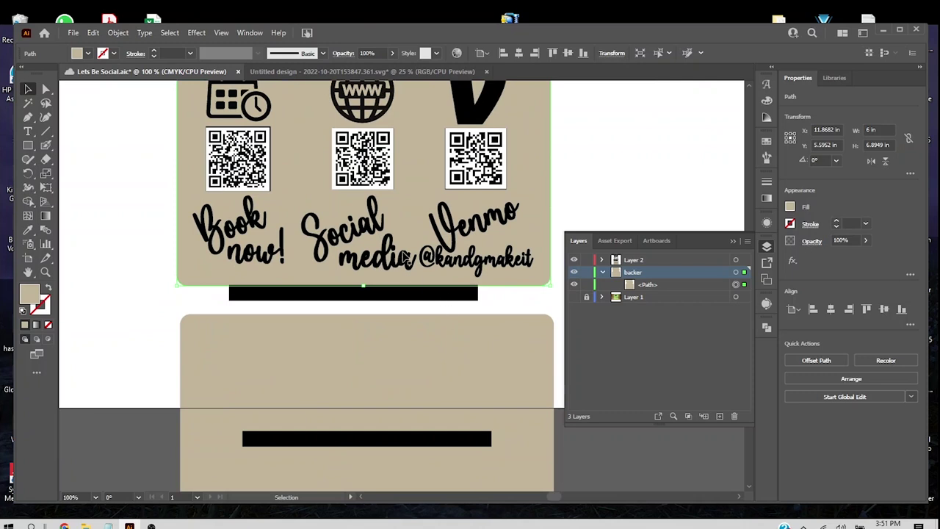
left_click(397, 296, "ctrl")
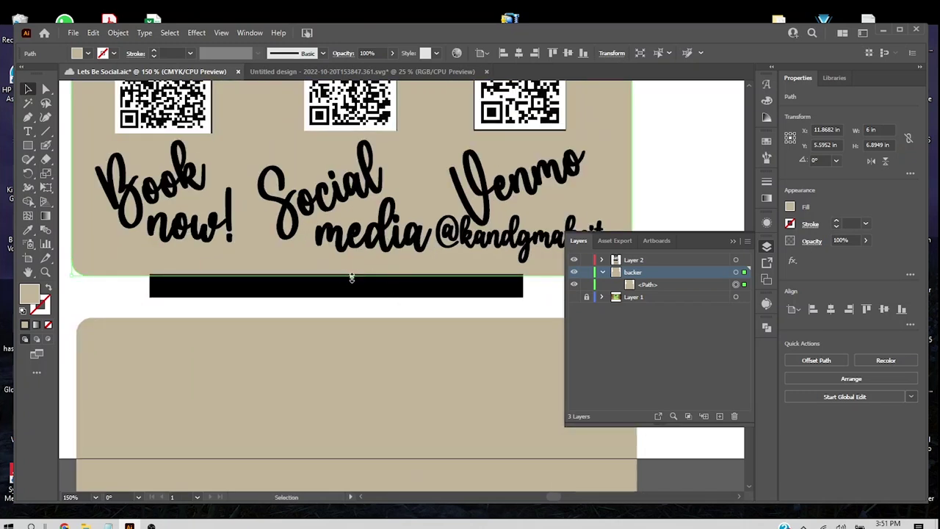
left_click_drag(351, 292, 364, 295)
left_click(397, 273)
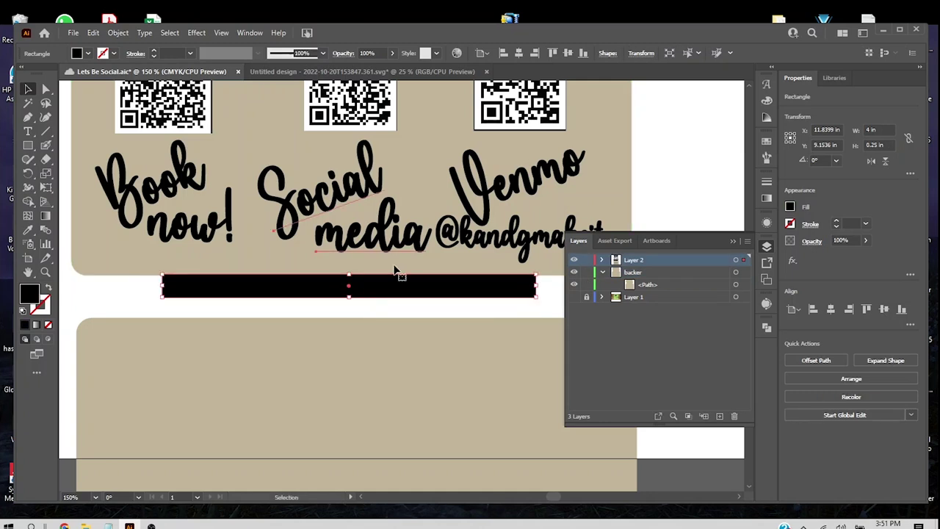
left_click(465, 263)
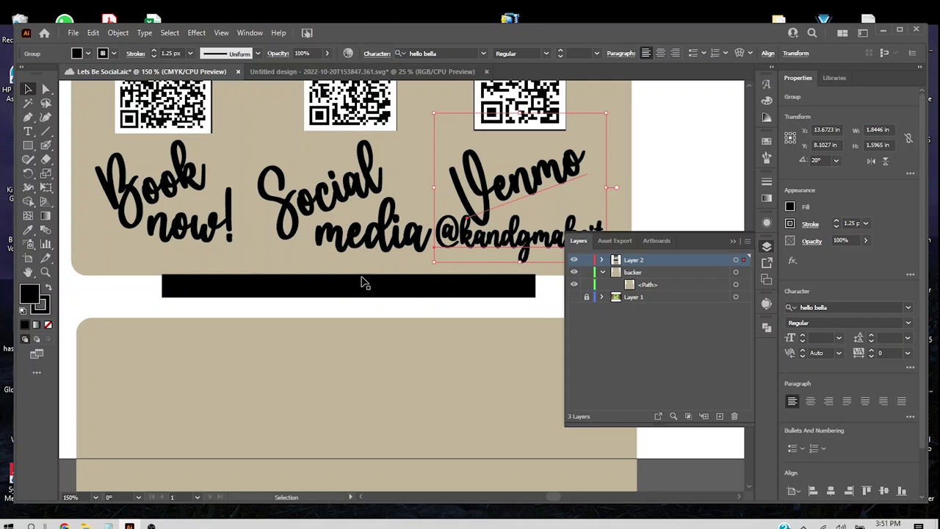
left_click(122, 272)
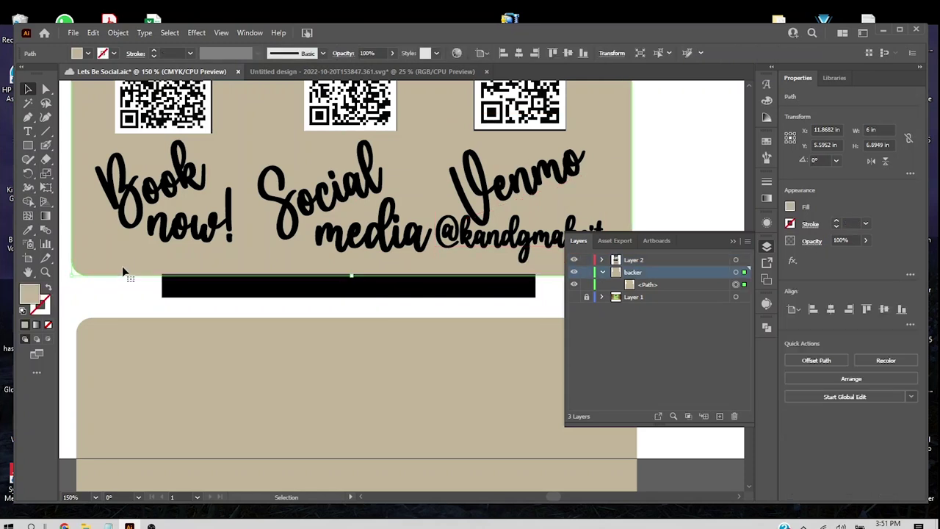
left_click(223, 297)
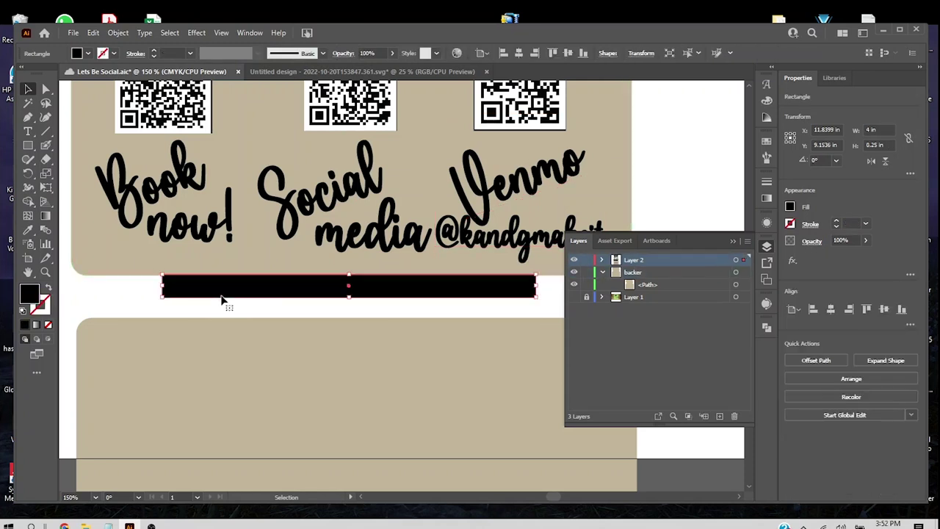
key("Down")
key("Right")
key("Right")
key("Right")
key("Right")
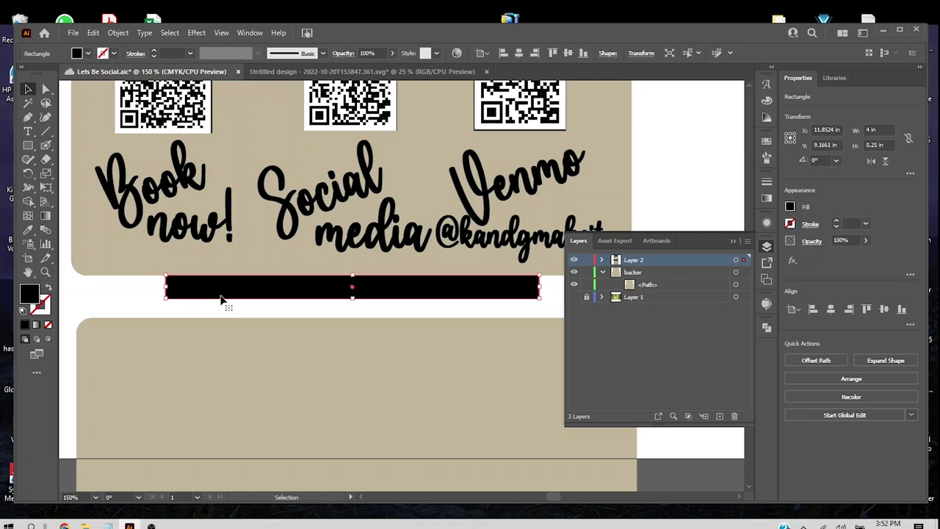
Step: Fine-tune the bar's position, save, and stretch it up to meet the sign's bottom edge
left_click(130, 269)
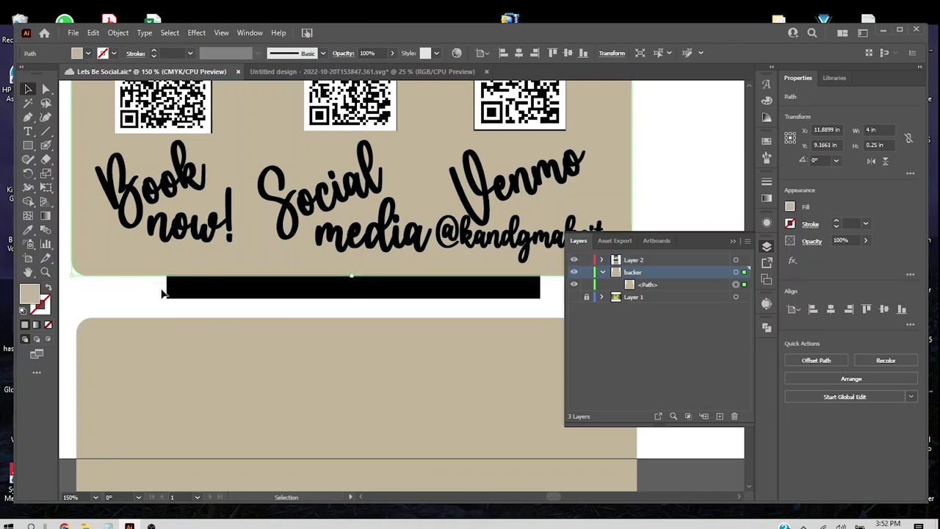
left_click(254, 292)
key("Left")
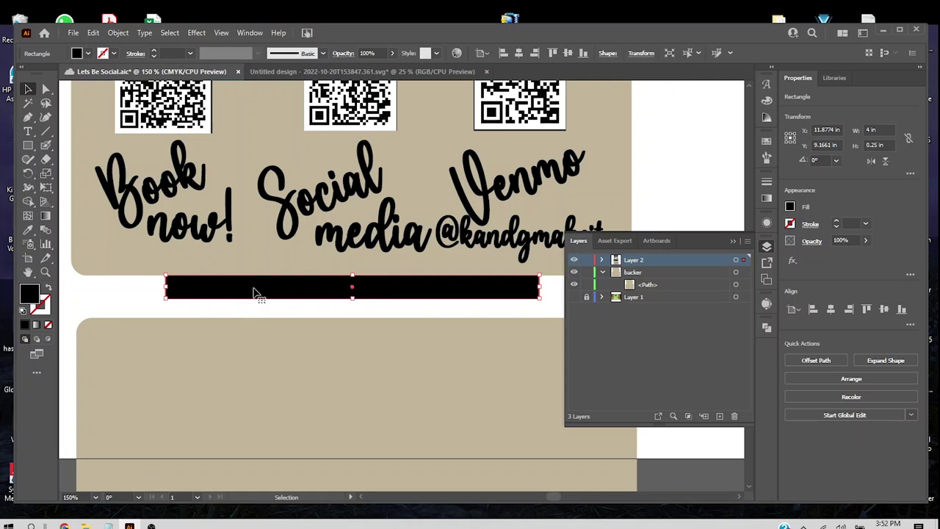
key("Up")
left_click(152, 273)
left_click(212, 282)
key("Left")
left_click(163, 268)
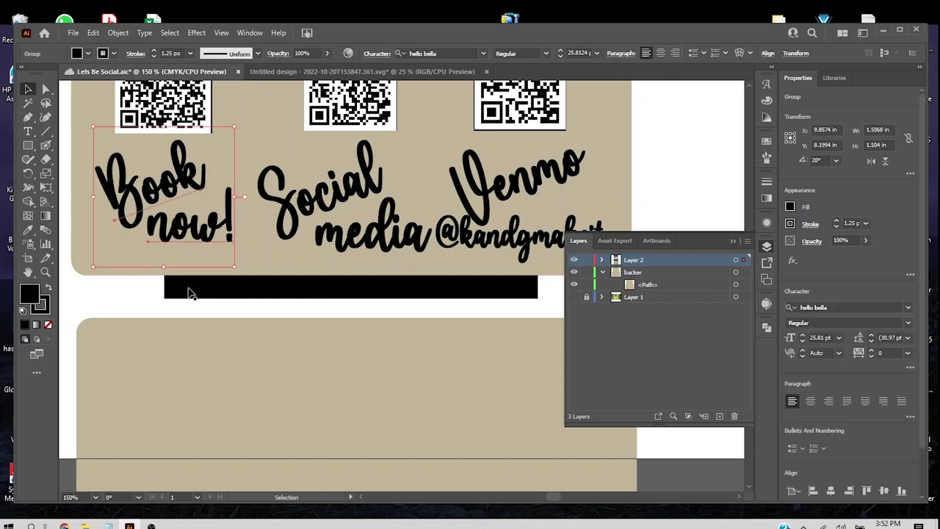
left_click(166, 283)
left_click(110, 272)
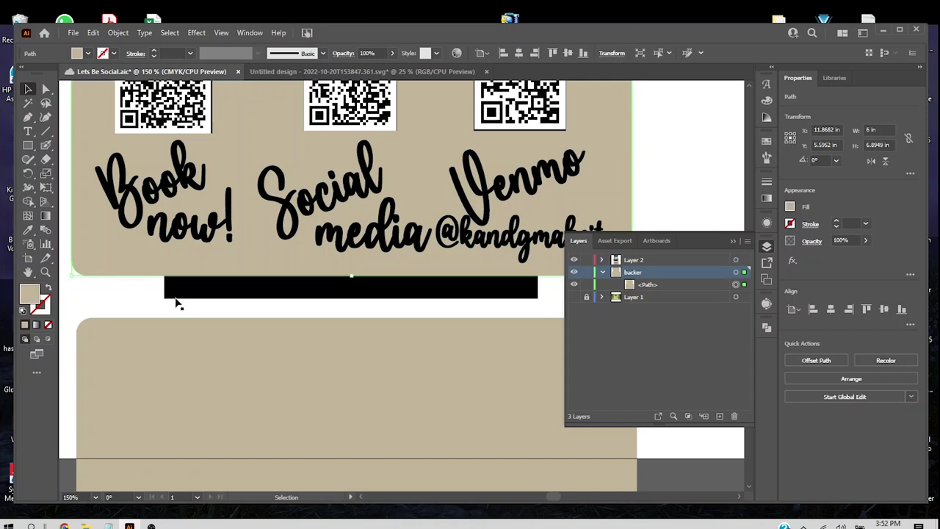
left_click(199, 292)
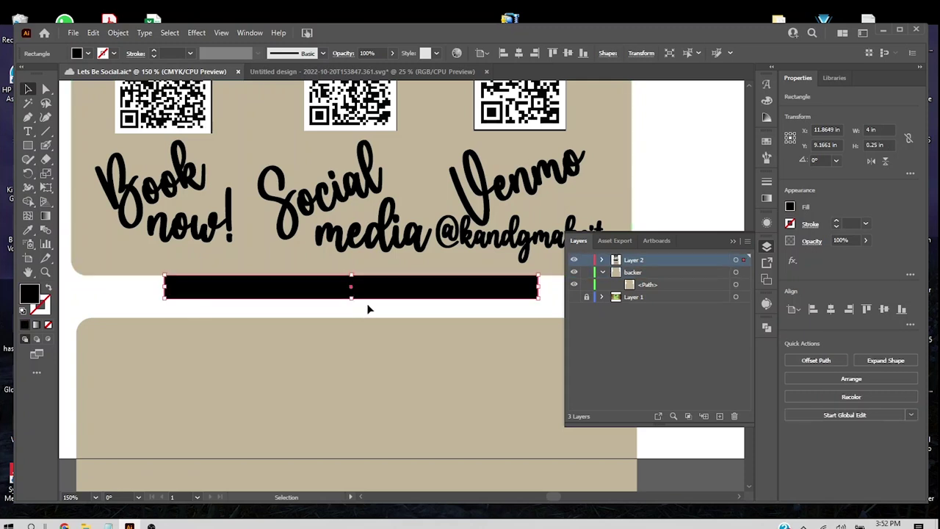
key("ctrl+s")
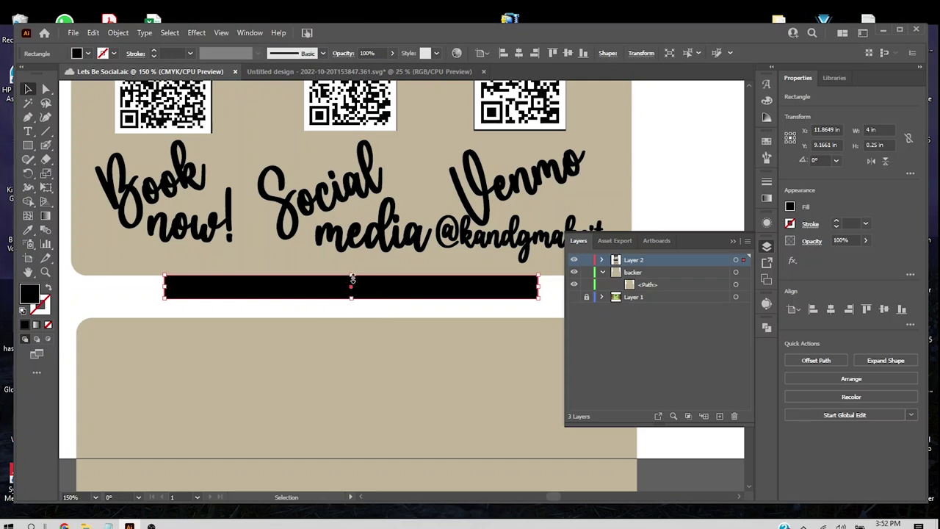
left_click_drag(353, 278, 352, 274)
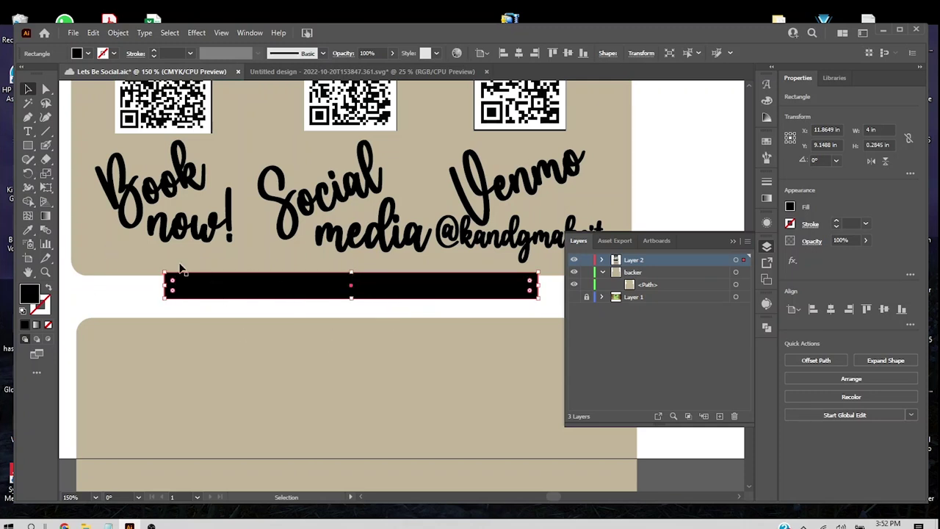
Step: Give the connector bar the sign's tan fill with the Eyedropper
left_click(30, 236)
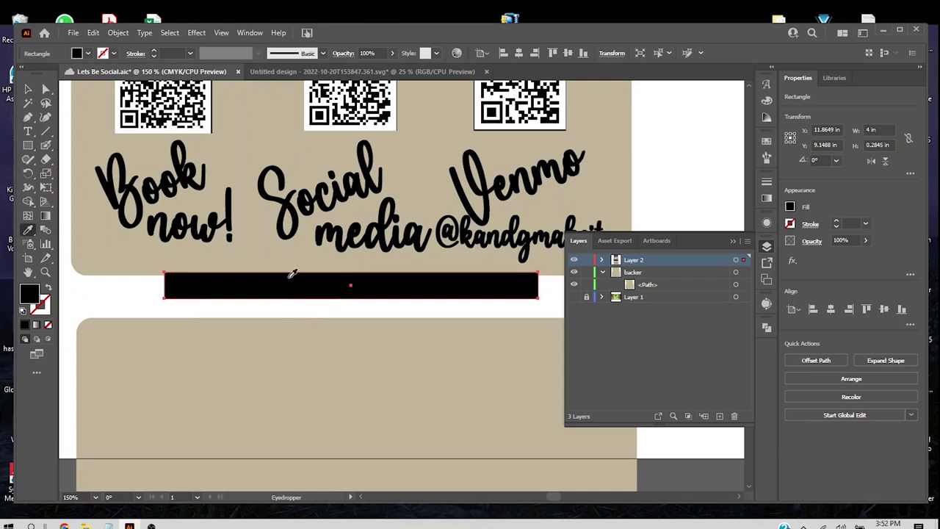
left_click(264, 232)
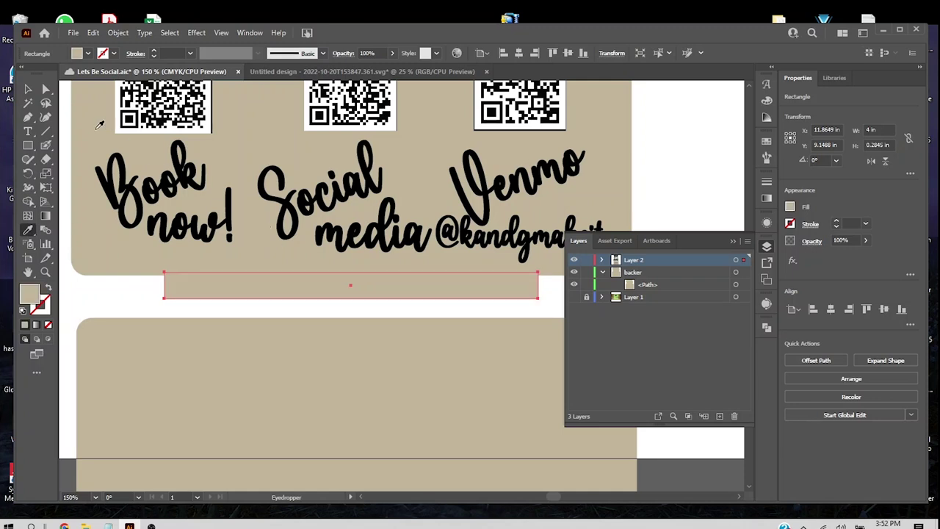
left_click(28, 89)
left_click(128, 306)
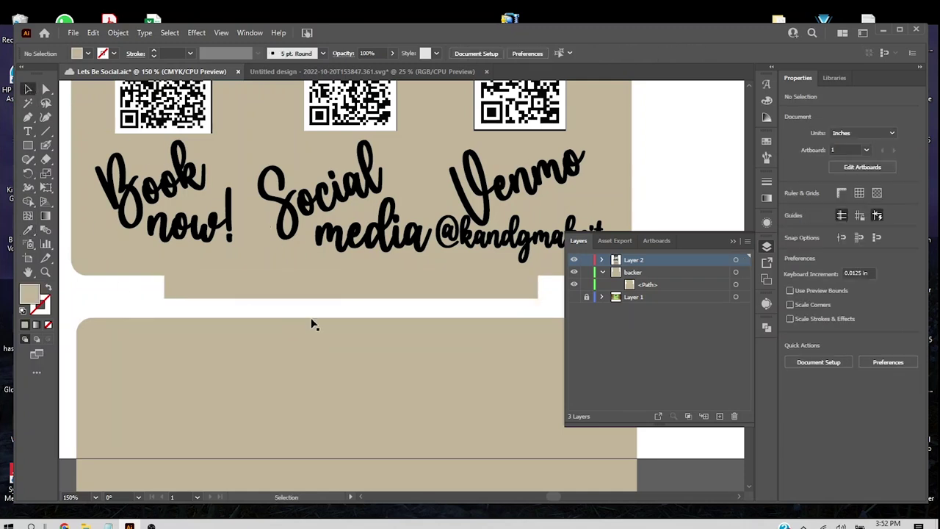
key("ctrl+minus")
scroll(313, 324, "right", 2)
scroll(313, 324, "up", 5)
scroll(313, 324, "down", 5)
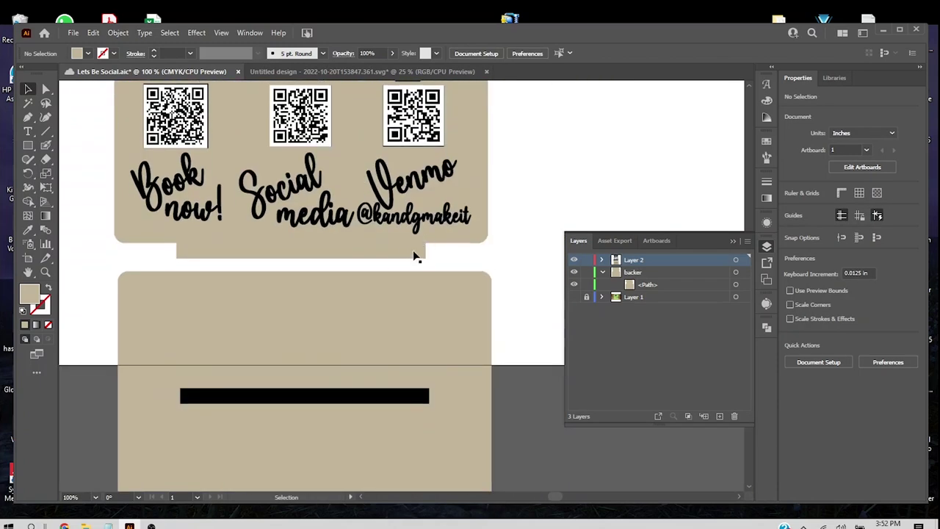
Step: Move the three rectangles from Layer 2 into the backer layer
left_click(603, 261)
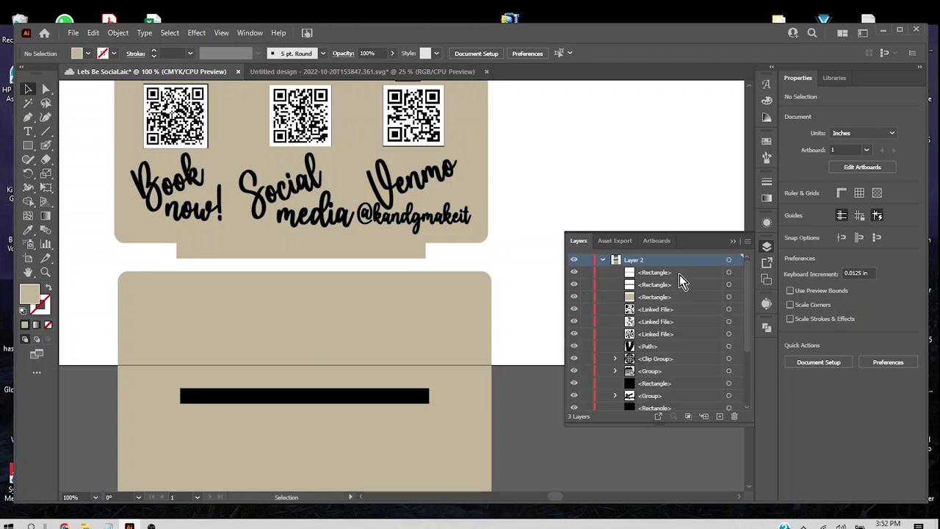
left_click(729, 297)
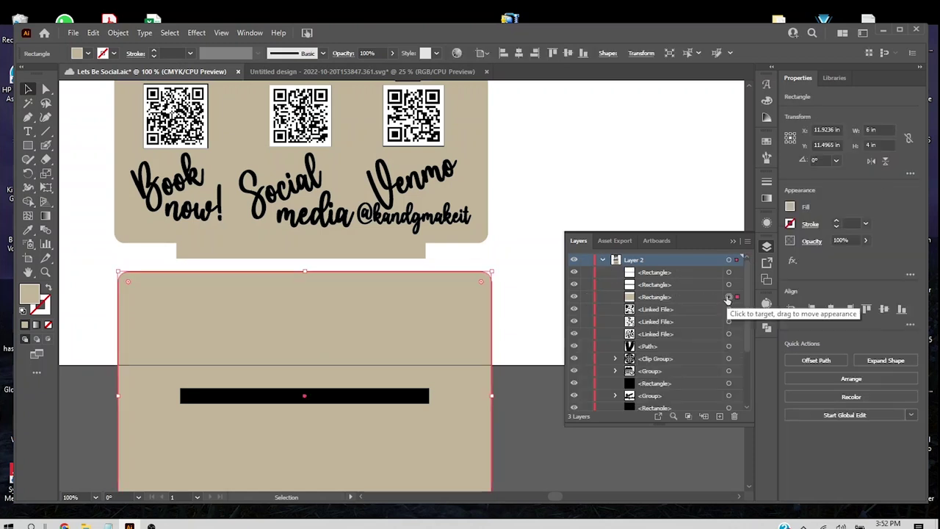
left_click(697, 272)
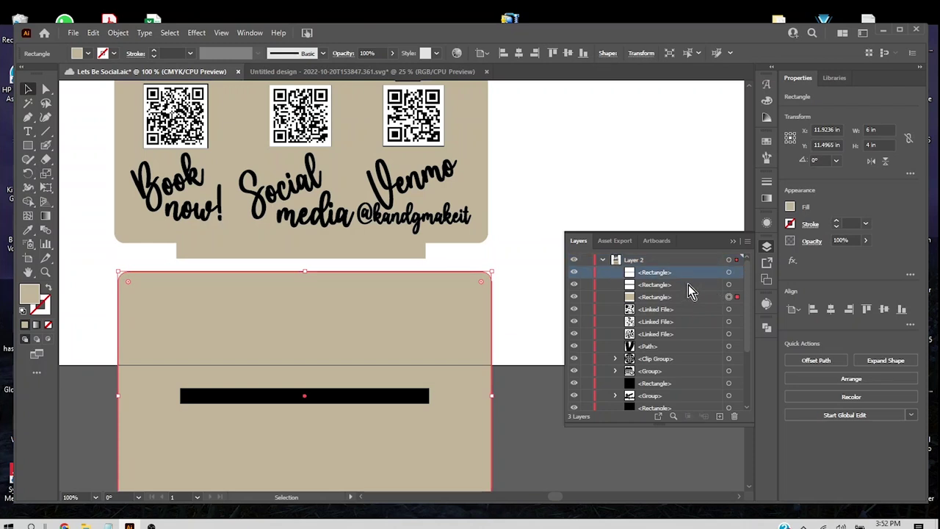
left_click(686, 296, "shift")
left_click_drag(685, 296, 670, 387)
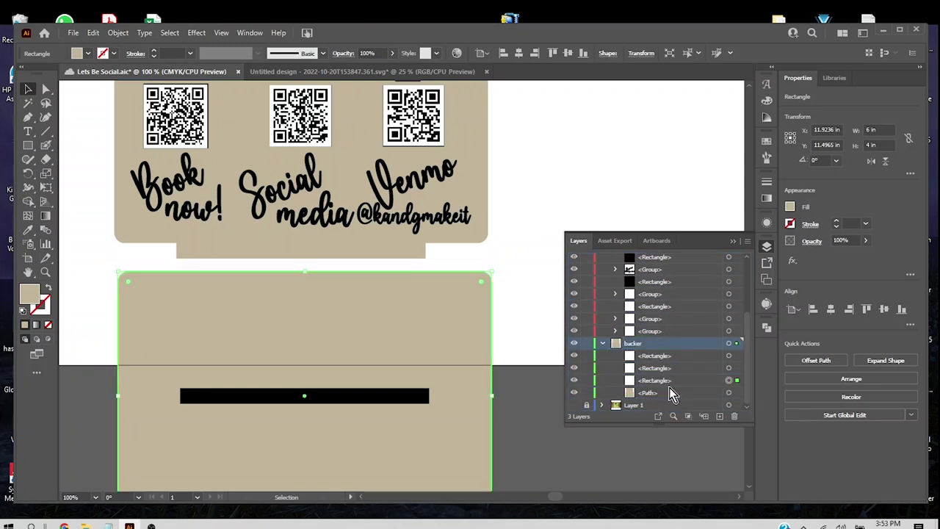
left_click(520, 335)
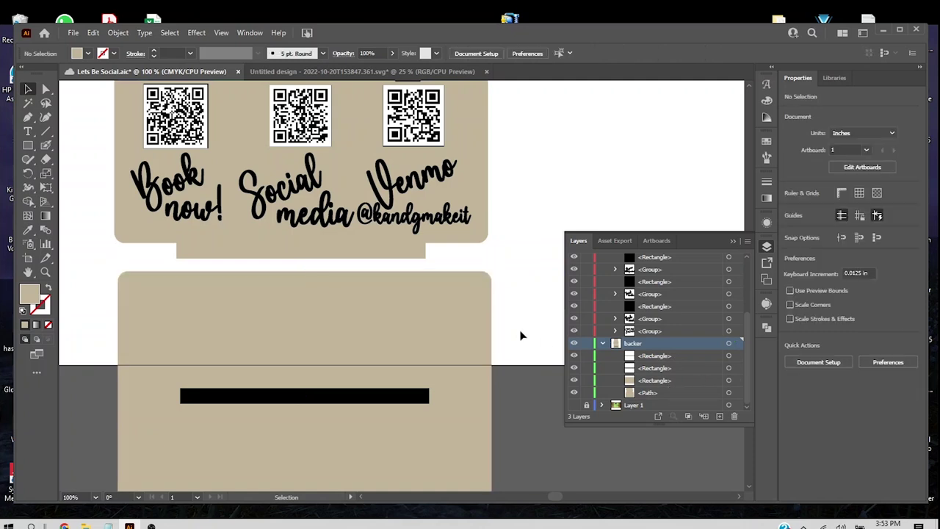
Step: Unite the tan connector tab with the sign backer using Pathfinder
left_click(415, 258)
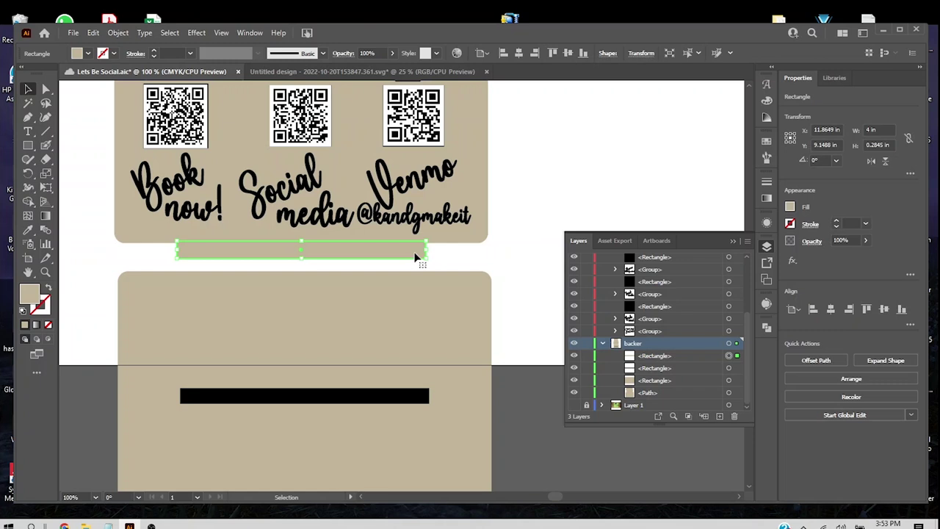
left_click(474, 241, "shift")
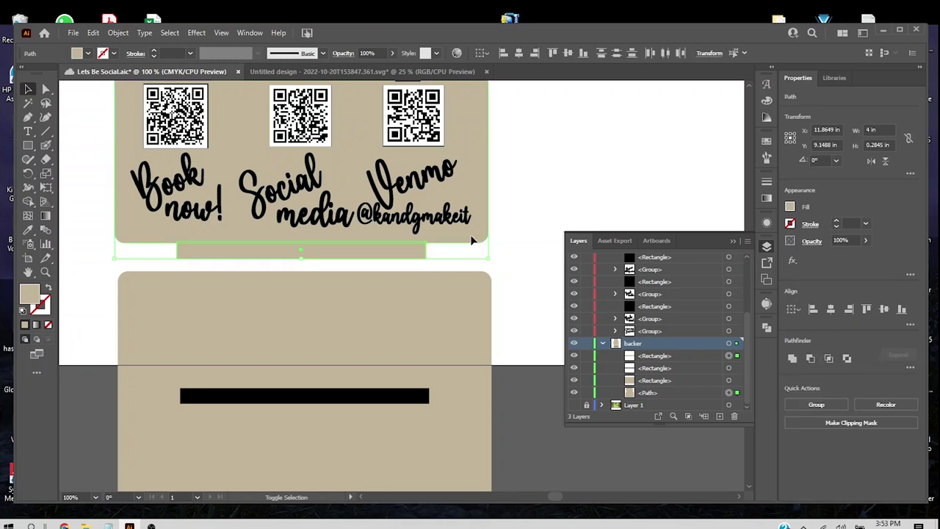
left_click(810, 358)
left_click(534, 280)
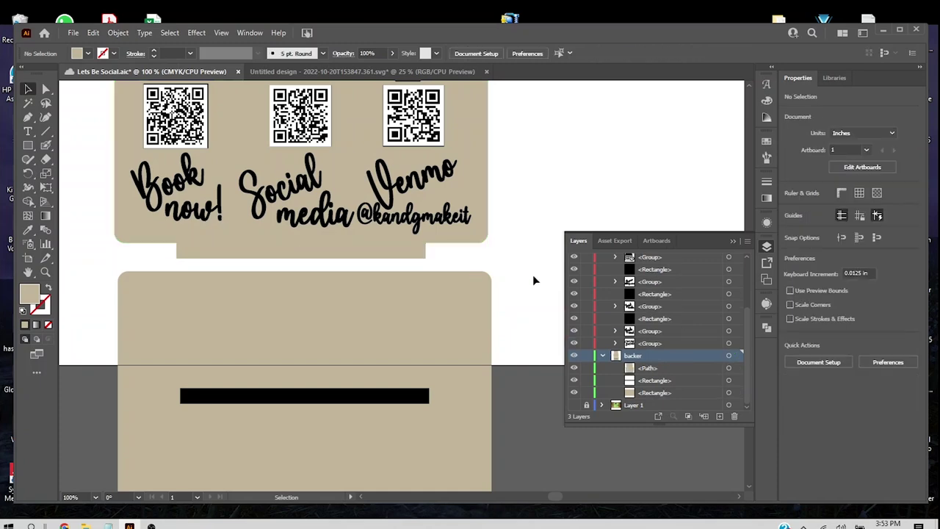
key("ctrl+minus")
key("ctrl+minus")
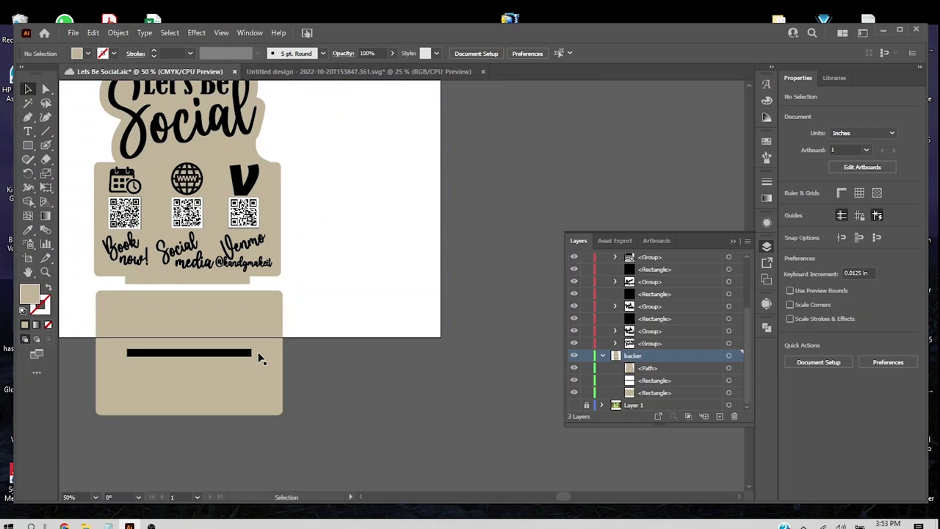
Step: Duplicate the whole sign and base and place the copy to the right
scroll(259, 358, "up", 2)
scroll(259, 358, "left", 3)
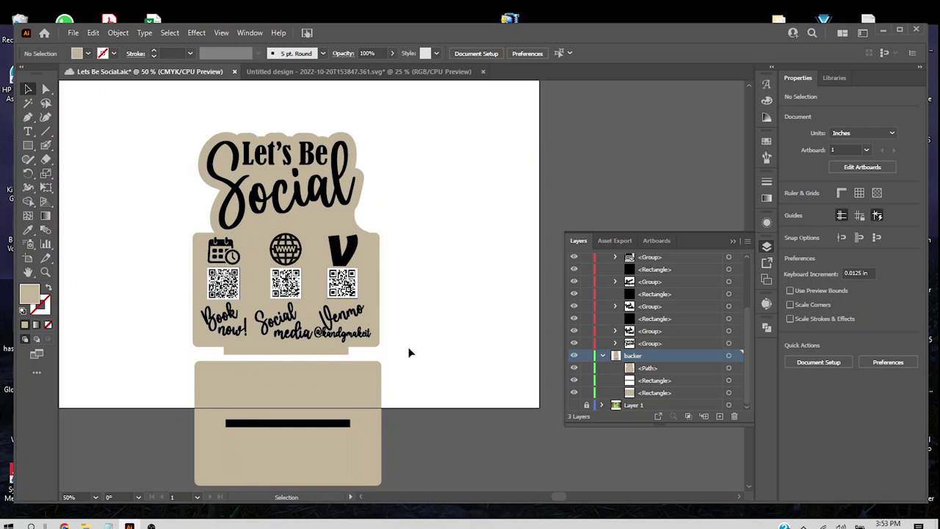
left_click_drag(408, 348, 143, 112)
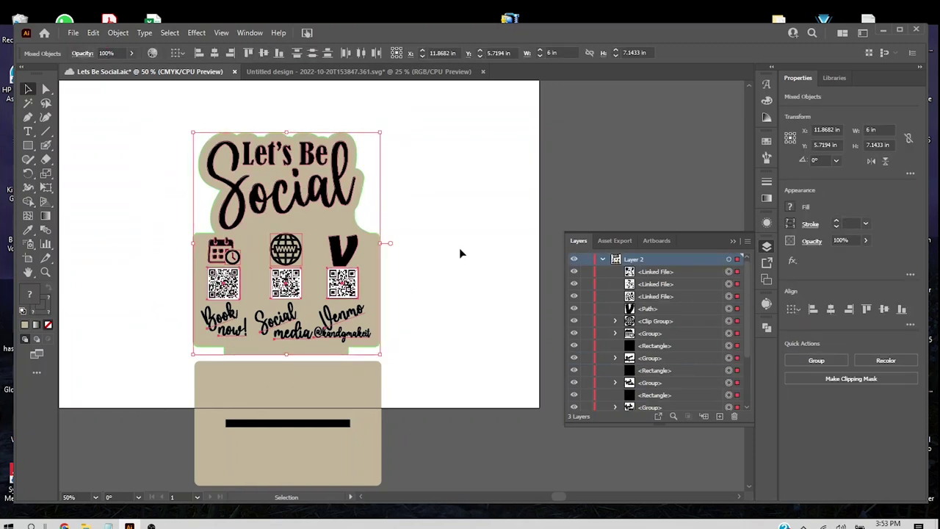
scroll(459, 247, "right", 2)
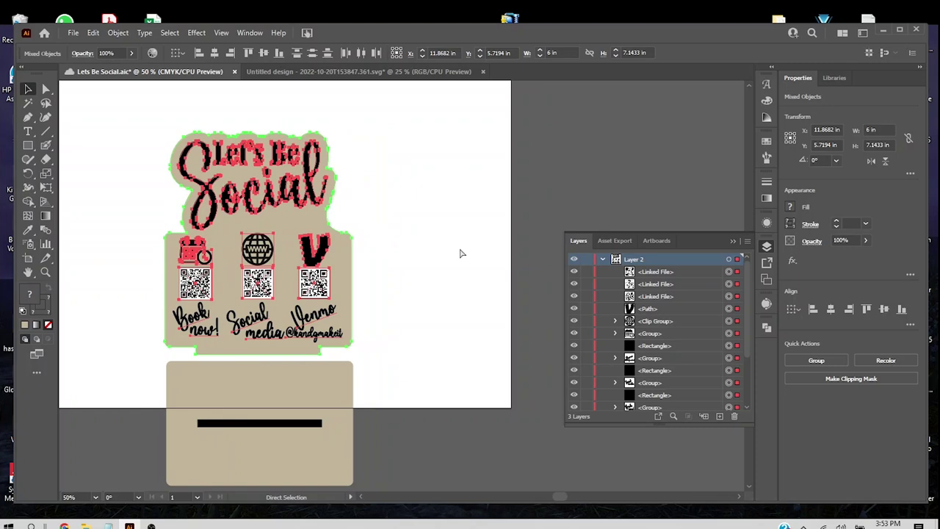
key("ctrl+v")
left_click_drag(399, 315, 479, 276)
left_click(556, 220)
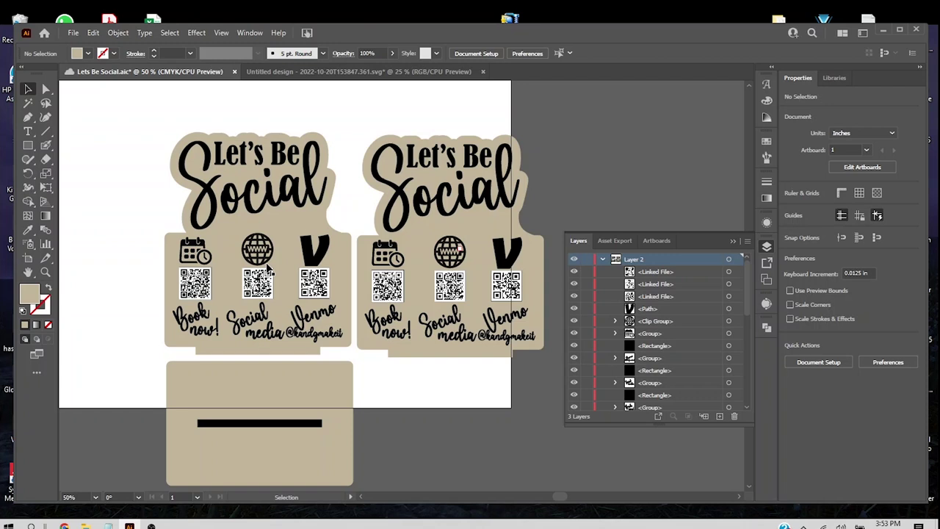
Step: Turn the left sign's Venmo, Social media and Book now QR codes into solid squares
left_click(316, 292)
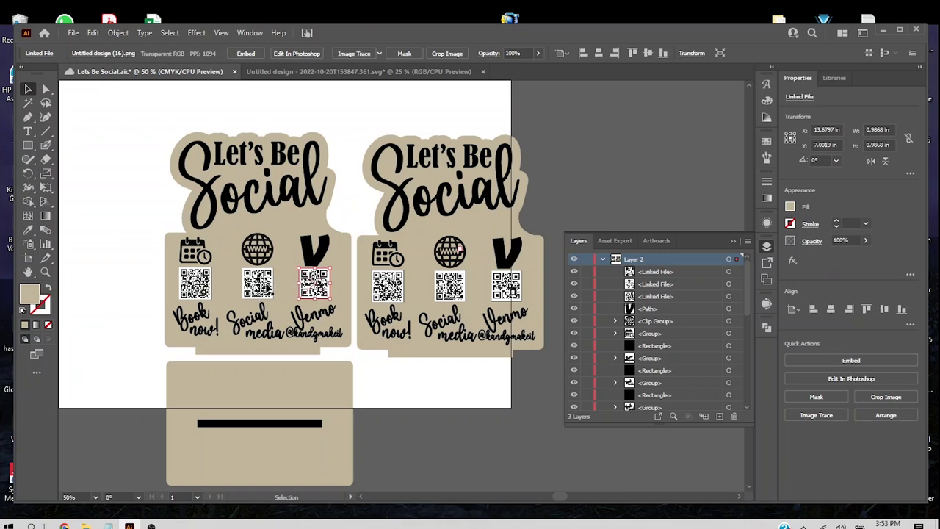
left_click(257, 287, "shift")
left_click(198, 291, "shift")
key("ctrl+shift+a")
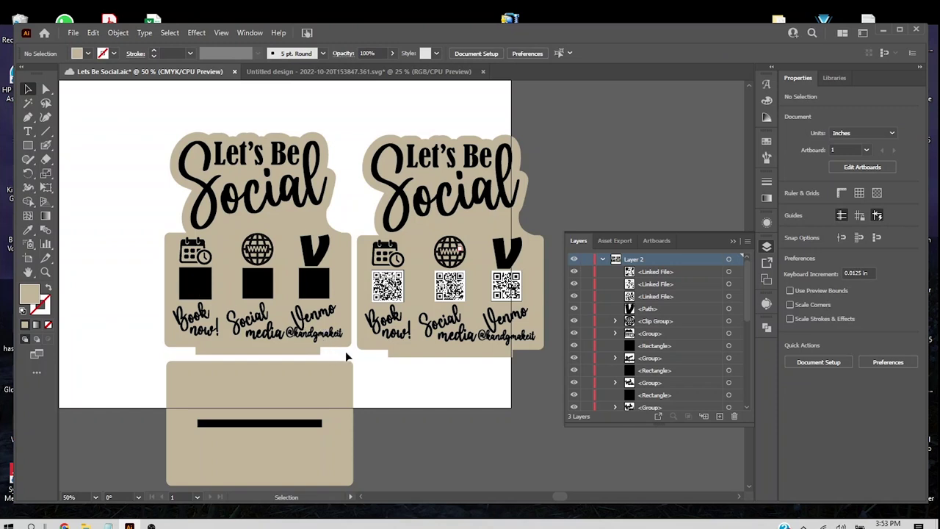
left_click_drag(343, 353, 155, 124)
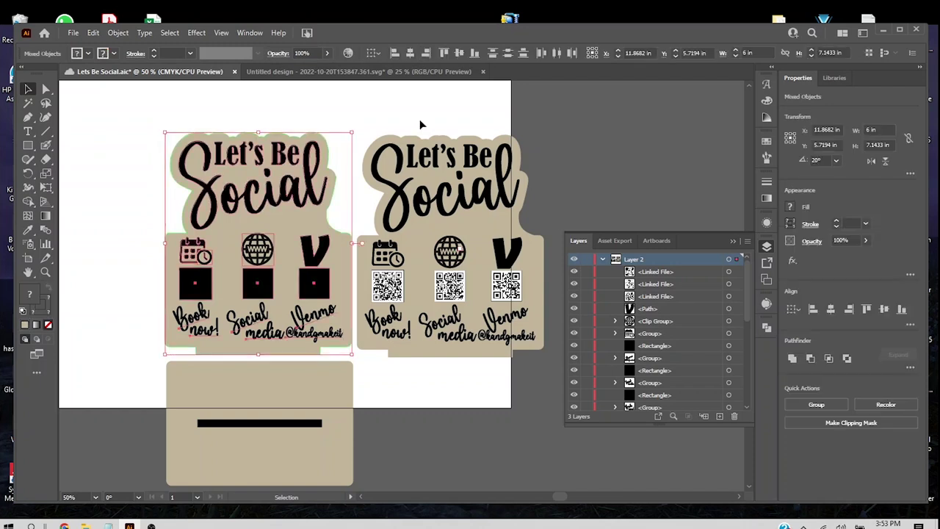
Step: Convert the left sign's Book now!, Social media and Venmo captions to outlines
left_click(360, 360)
left_click(316, 323)
left_click(267, 321)
left_click(209, 321)
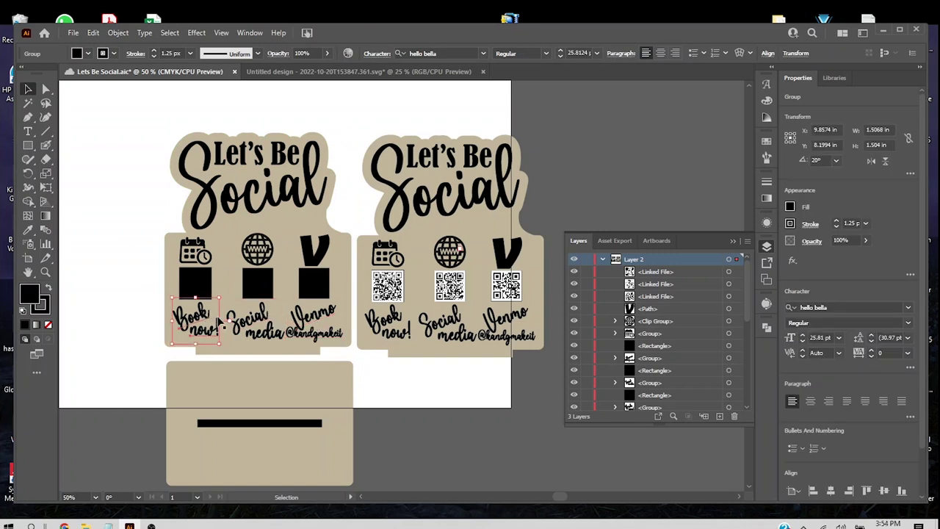
left_click(253, 324, "shift")
left_click(318, 319, "shift")
scroll(812, 432, "down", 2)
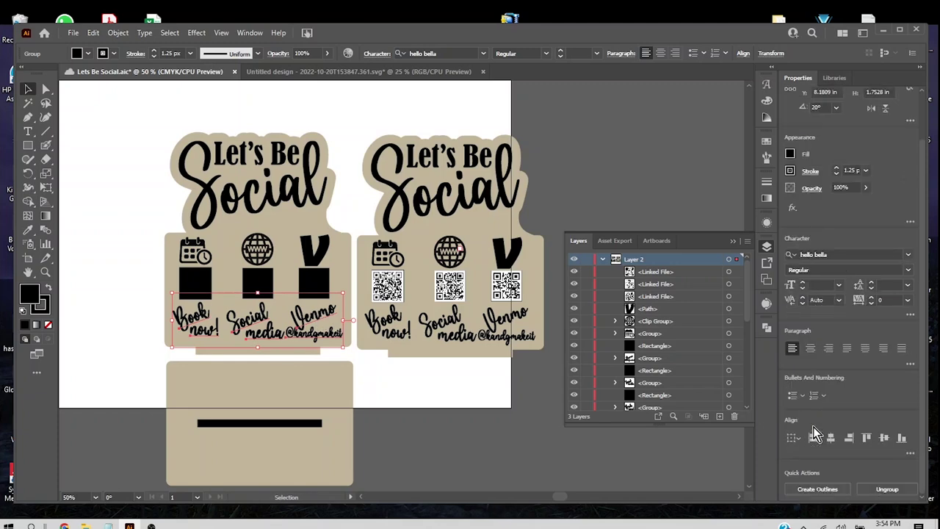
left_click(144, 33)
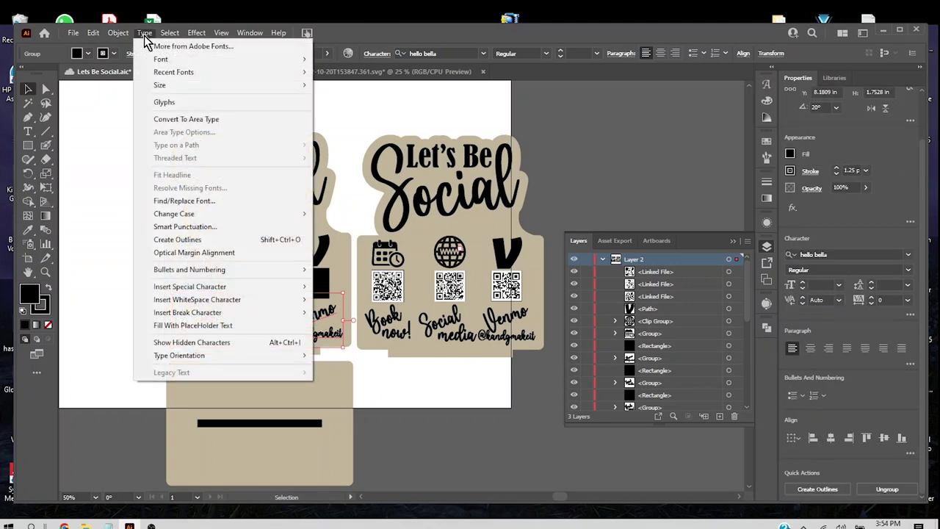
left_click(180, 239)
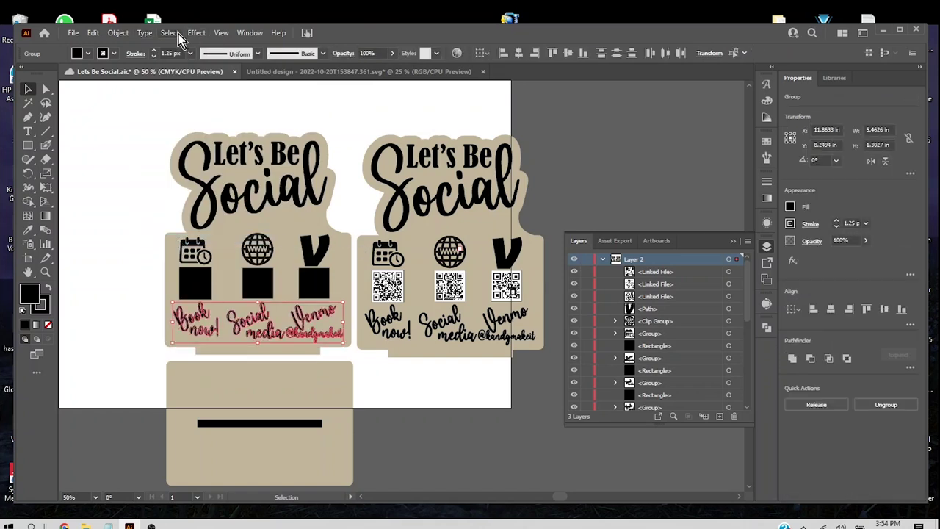
Step: Unite the outlined left-sign captions into one shape with Pathfinder
left_click(248, 35)
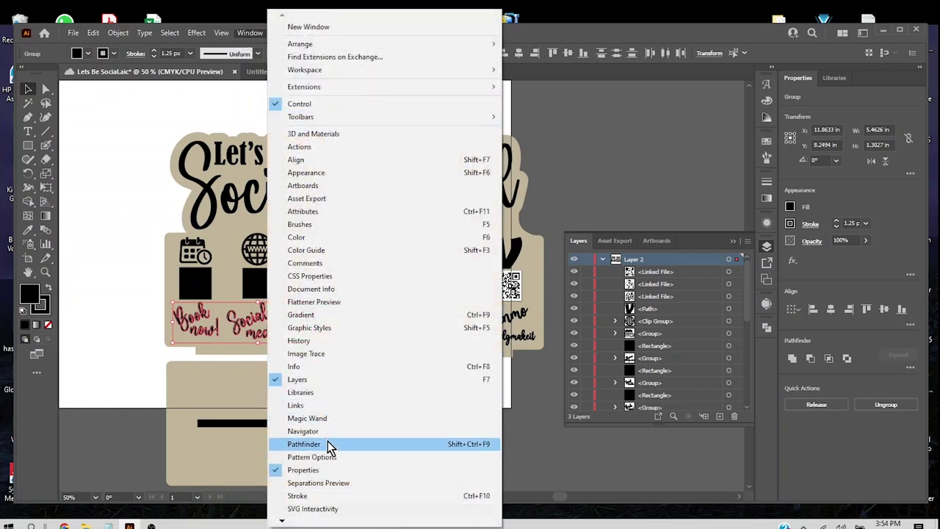
left_click(335, 445)
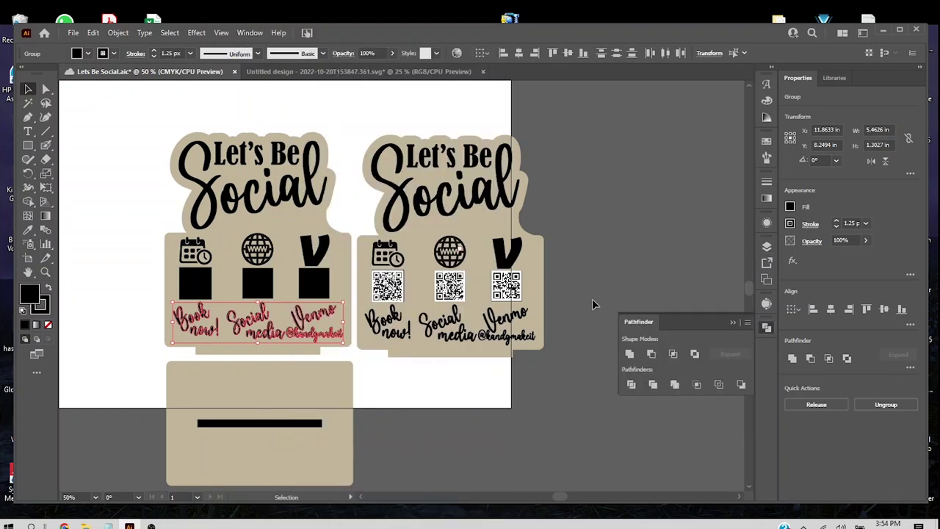
left_click(630, 355)
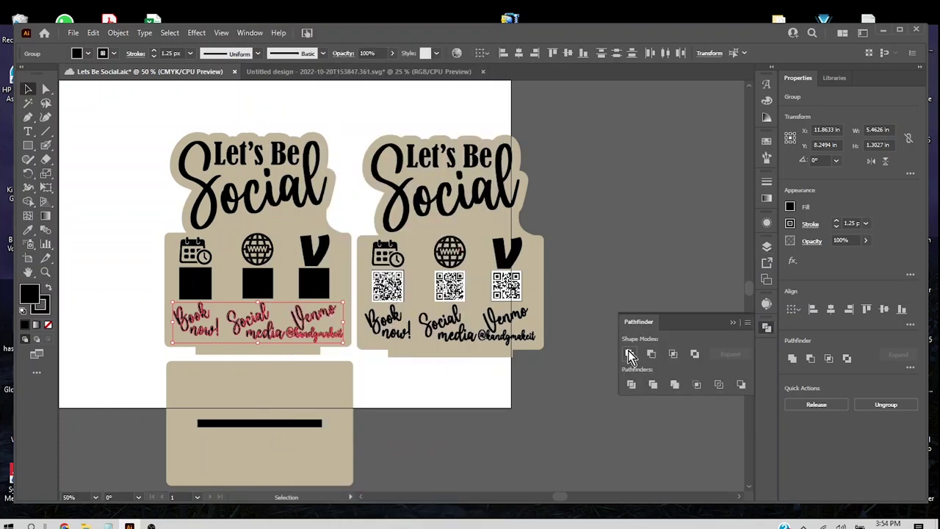
left_click(498, 382)
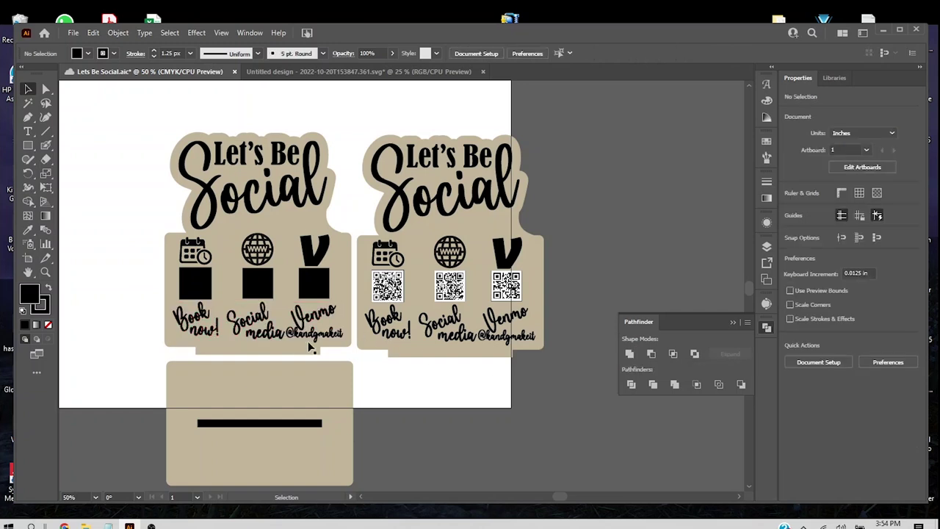
Step: Convert the right sign's Book now!, Social media and Venmo captions to outlines
left_click(470, 335)
left_click(518, 327, "shift")
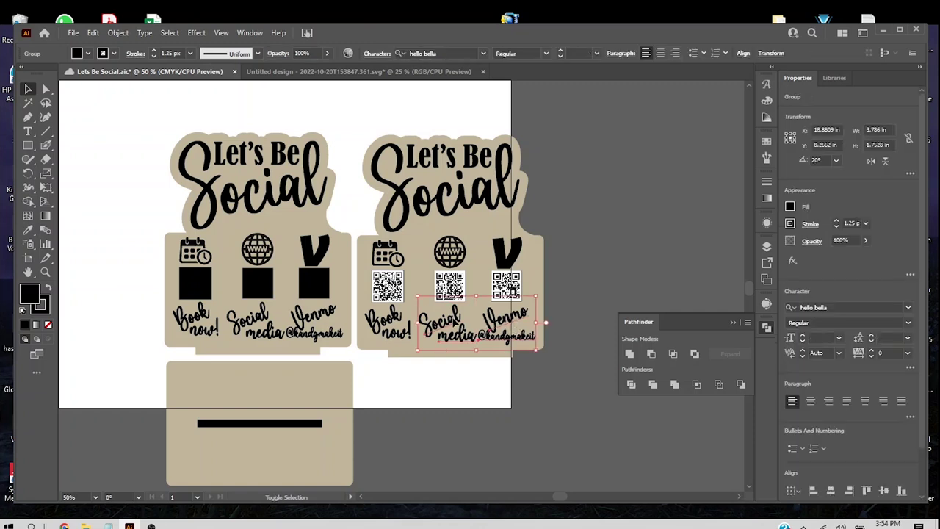
left_click(390, 324, "shift")
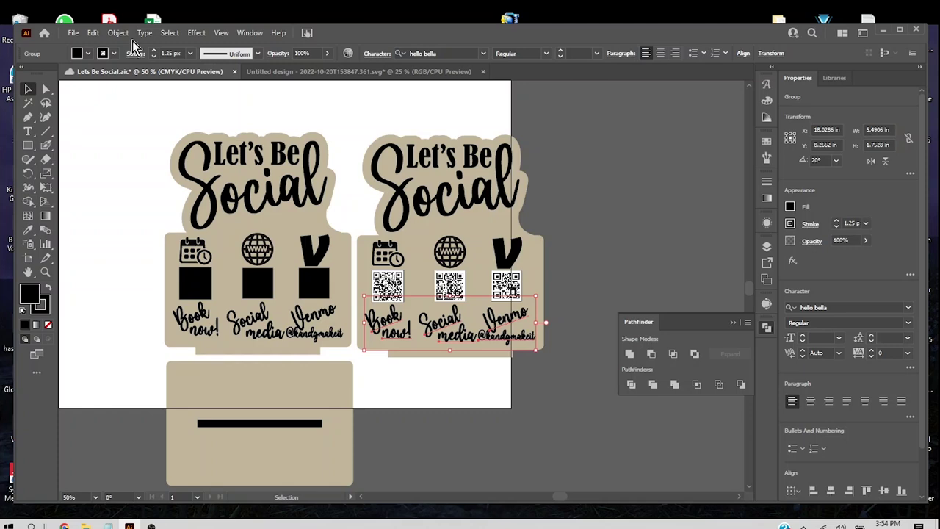
left_click(145, 34)
left_click(192, 240)
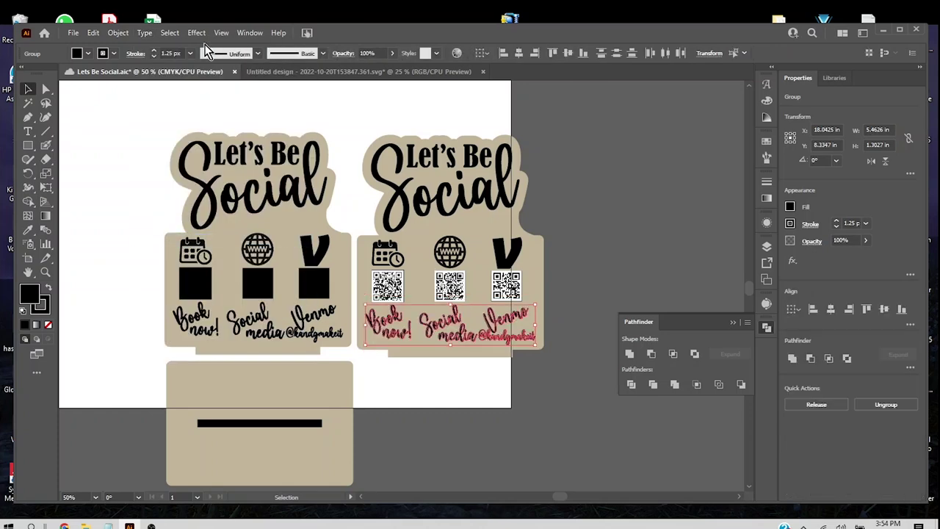
Step: Bring the Pathfinder panel forward and check selections of the right sign's captions and QR code
left_click(198, 35)
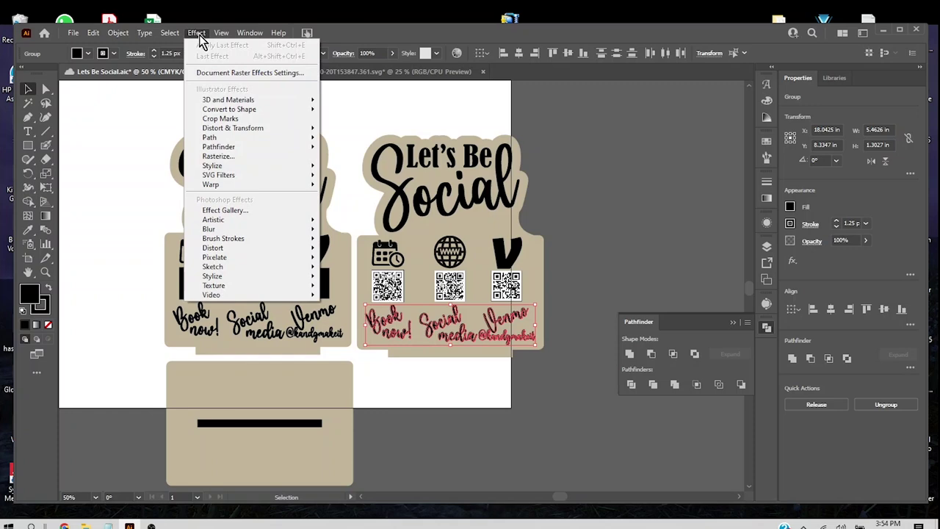
left_click(221, 33)
left_click(215, 47)
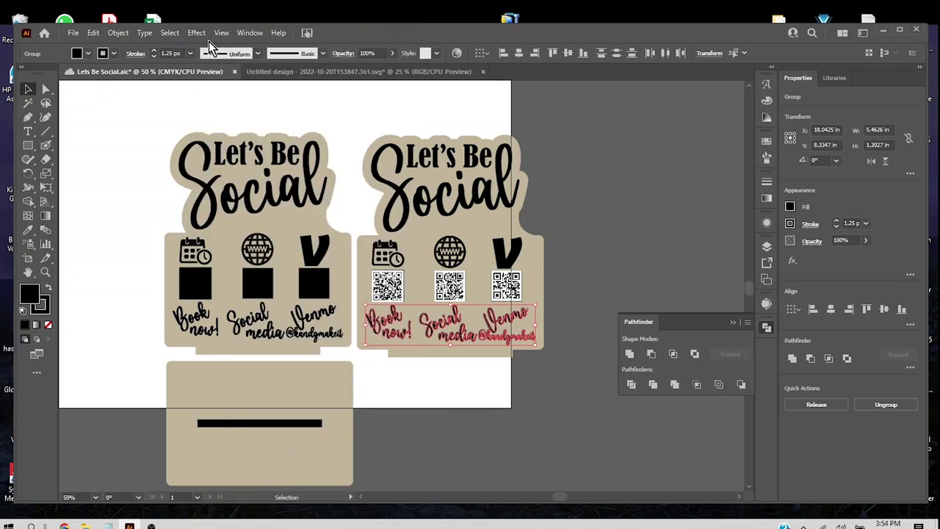
left_click(250, 33)
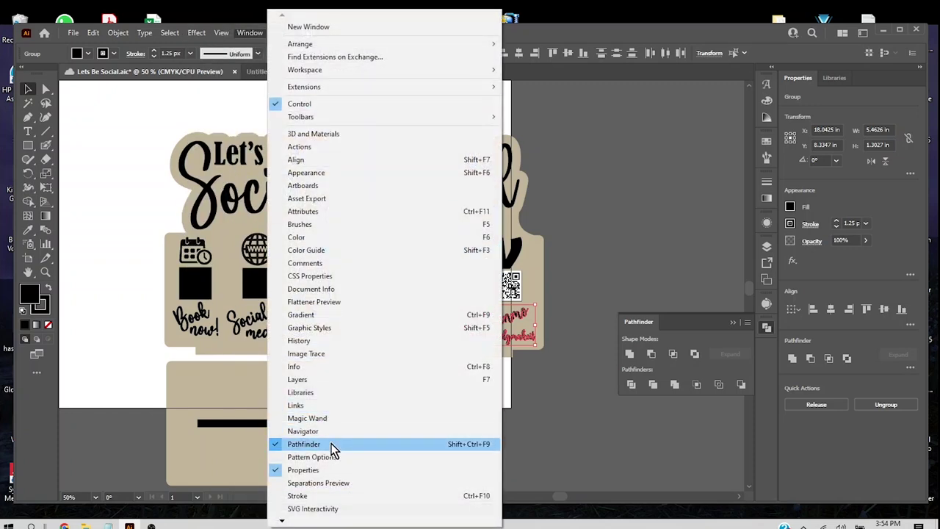
left_click(634, 355)
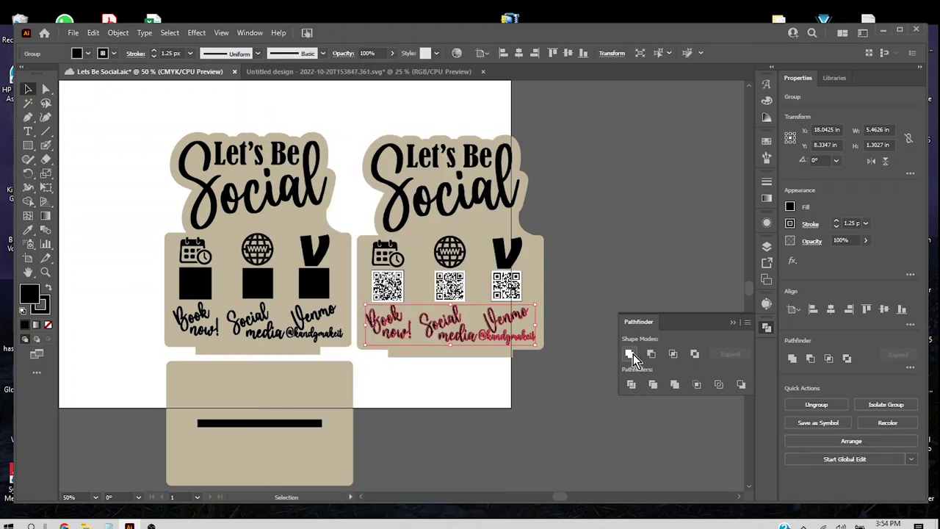
left_click(537, 386)
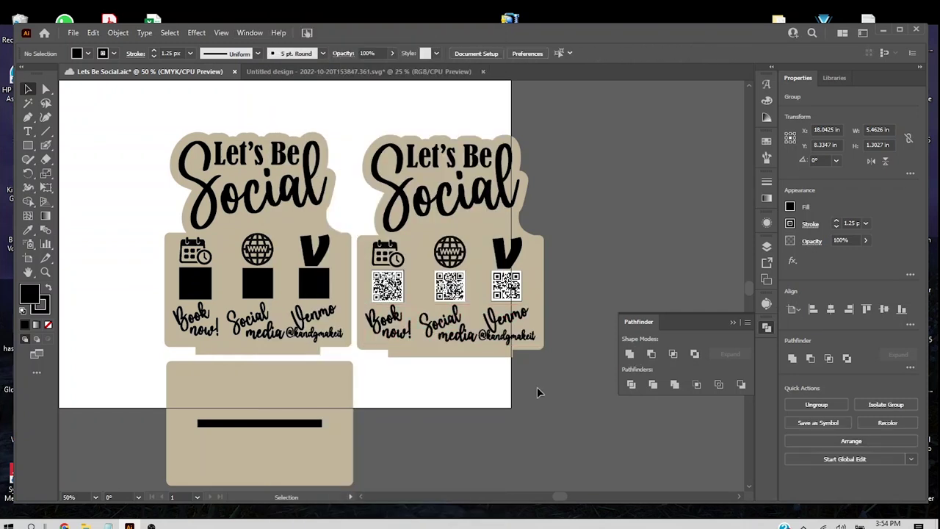
left_click(536, 344)
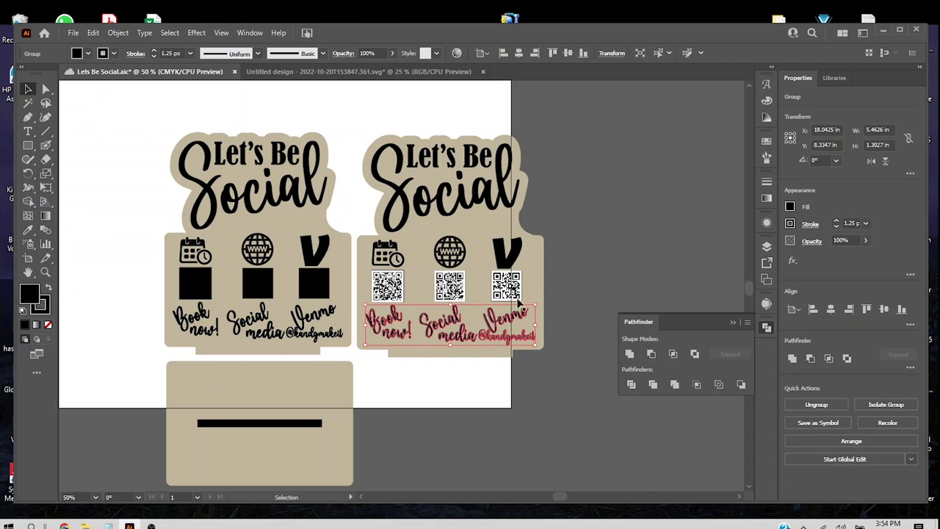
left_click(516, 291)
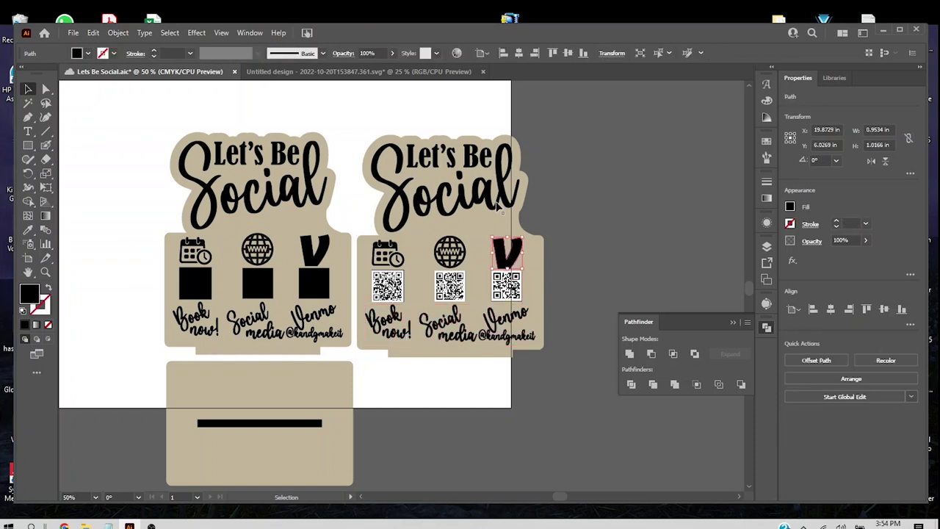
left_click(576, 382)
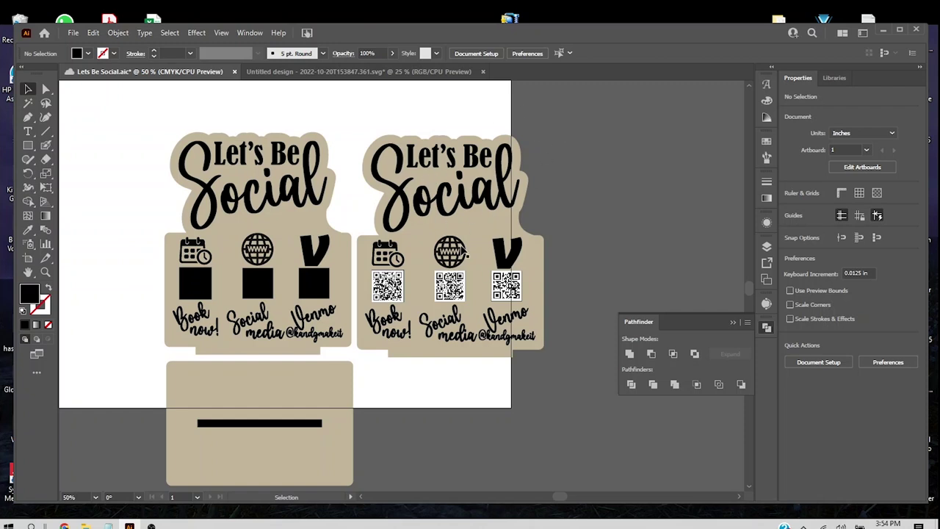
Step: Set the left sign's artwork to no fill with a CMYK Blue stroke
left_click_drag(338, 354, 147, 114)
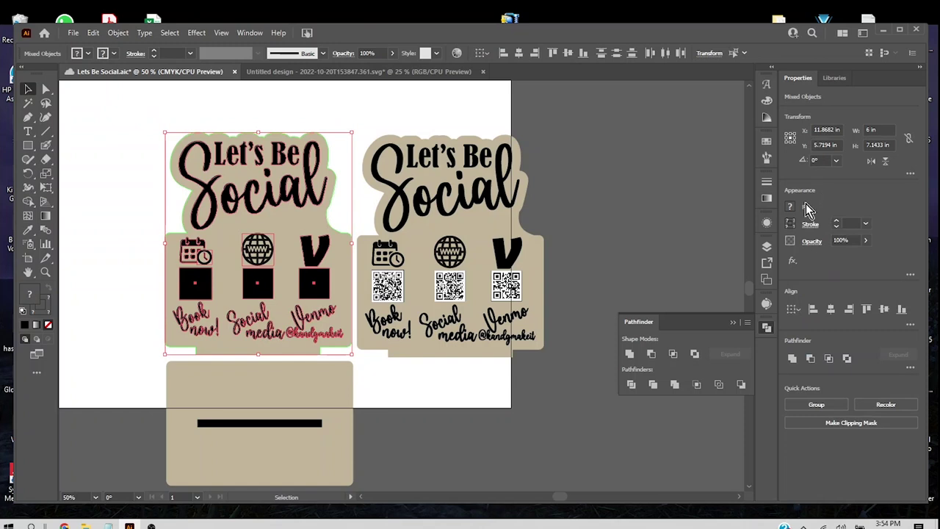
left_click(790, 207)
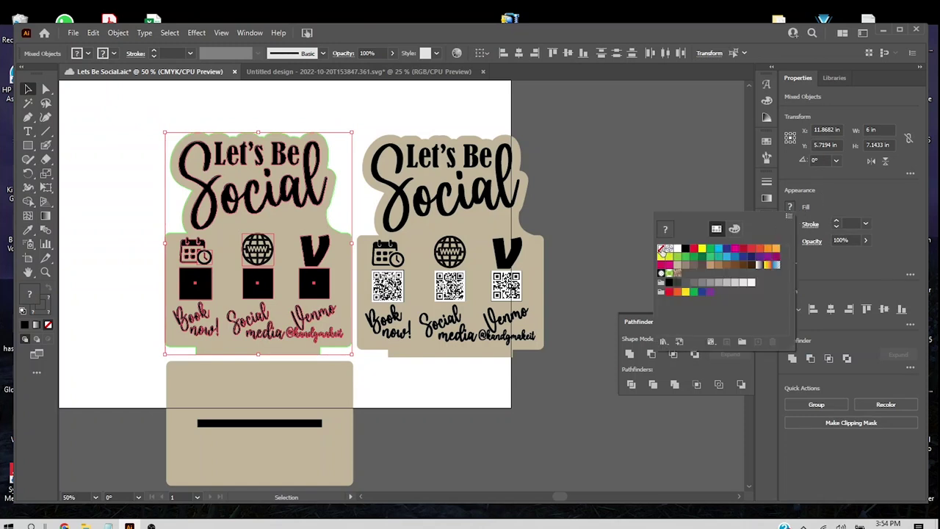
left_click(663, 249)
left_click(838, 205)
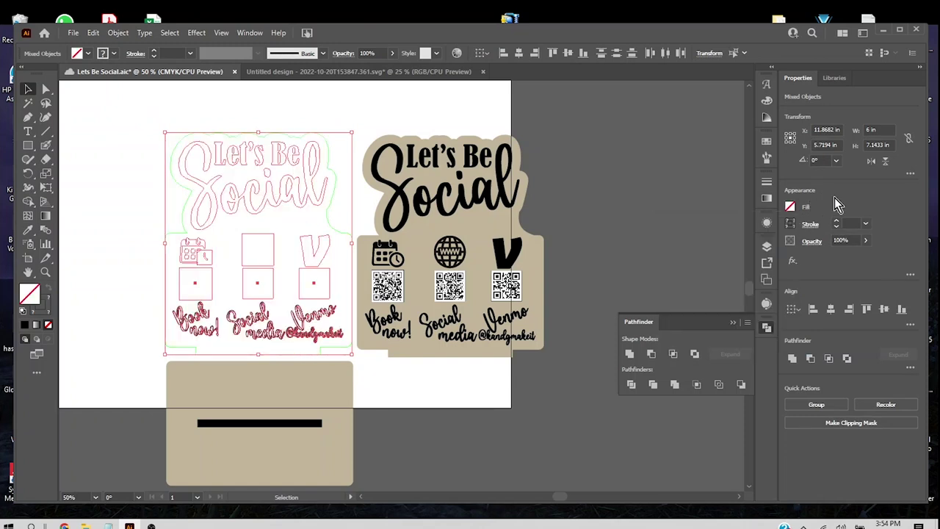
left_click(793, 222)
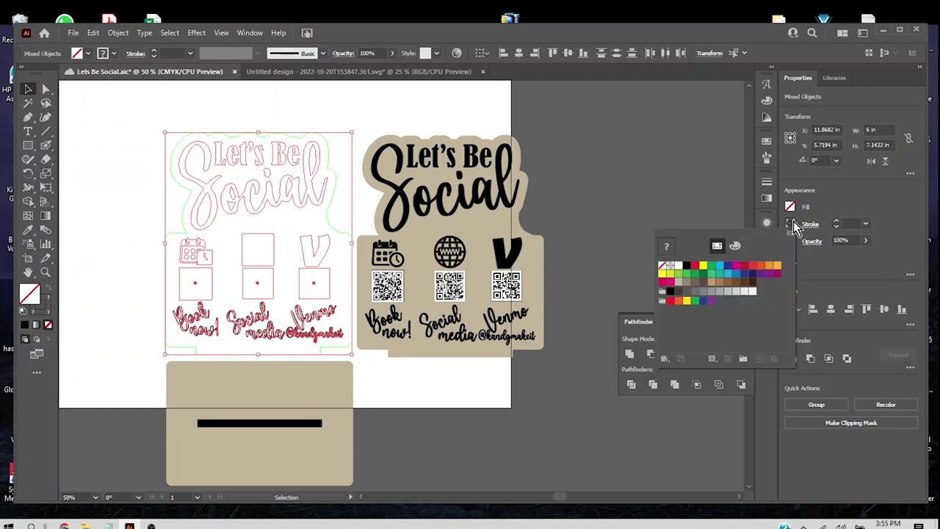
left_click(728, 267)
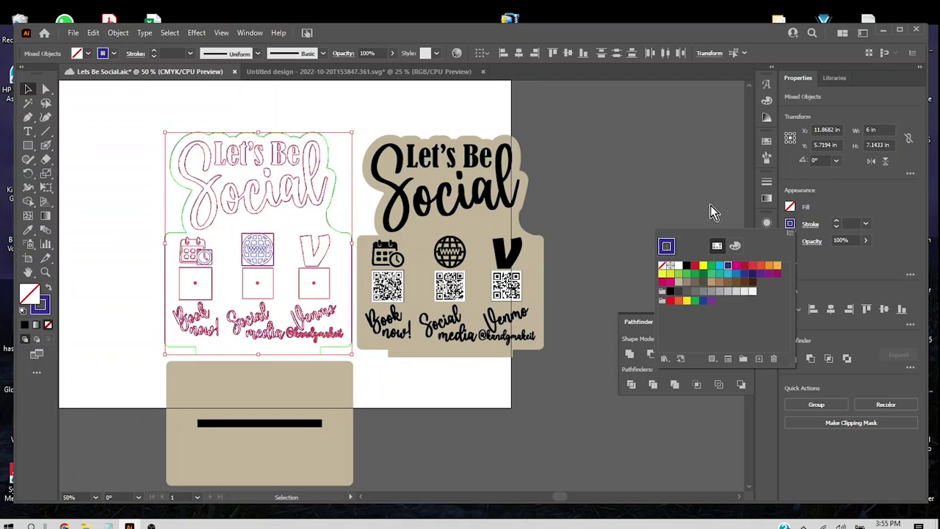
key("Escape")
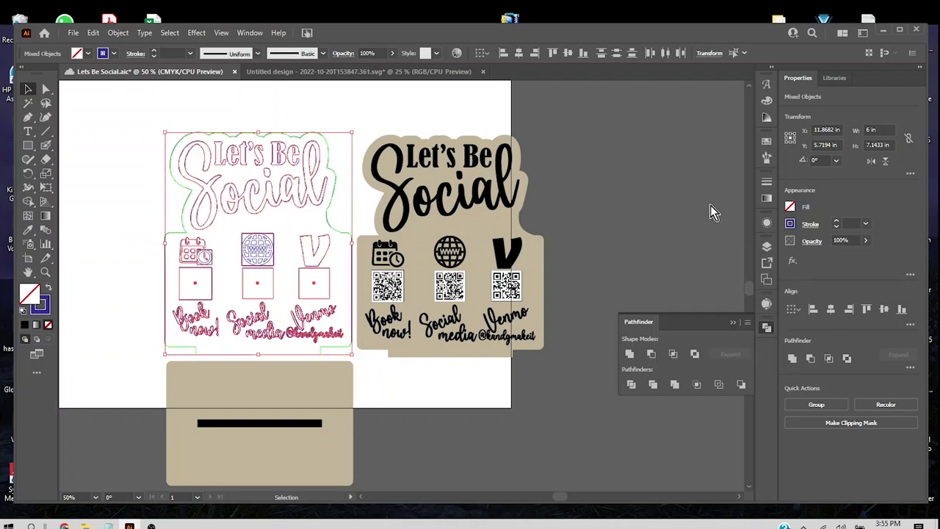
Step: Load the KandGmakeit.ase swatch library and add its Glowforge colour group to the document swatches
left_click(766, 140)
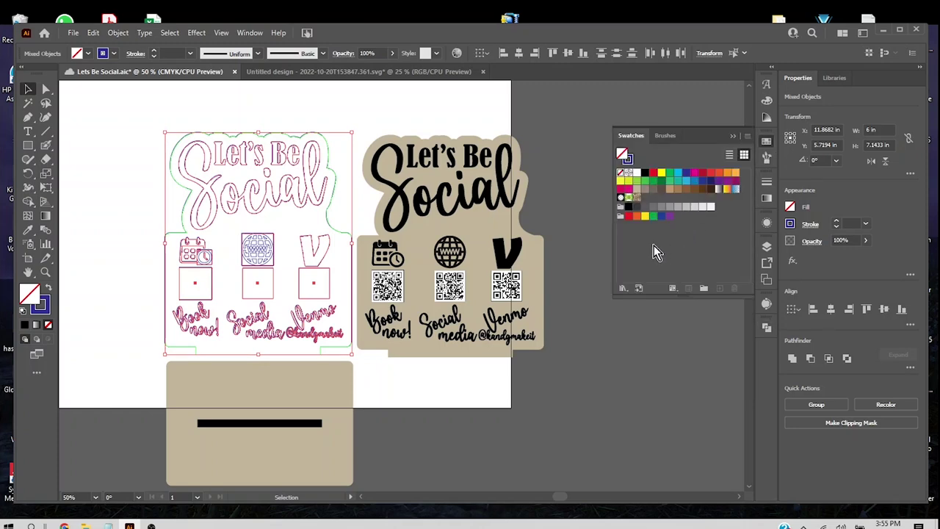
left_click(623, 288)
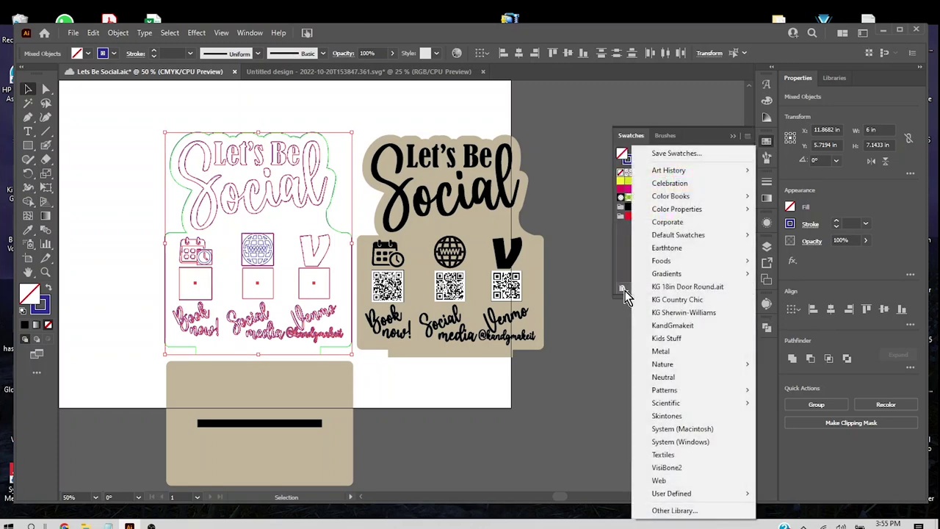
left_click(672, 511)
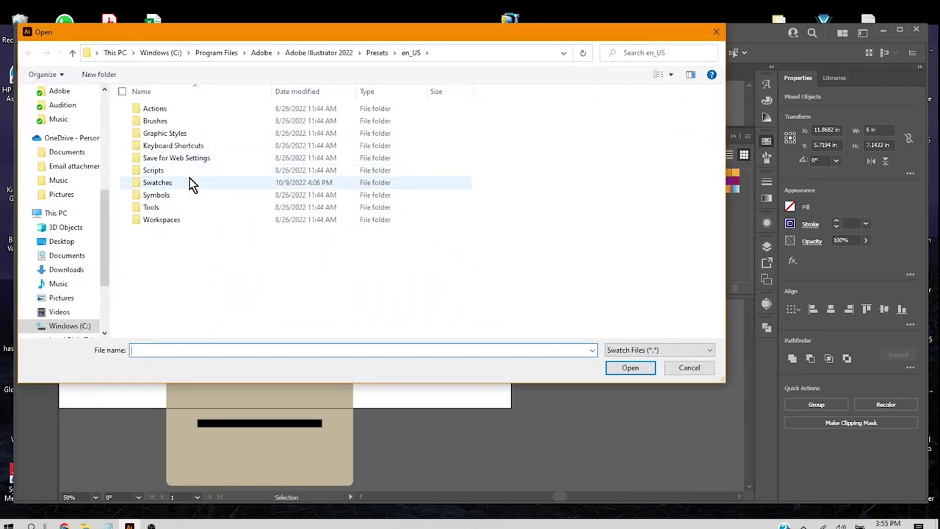
double_click(190, 182)
double_click(551, 187)
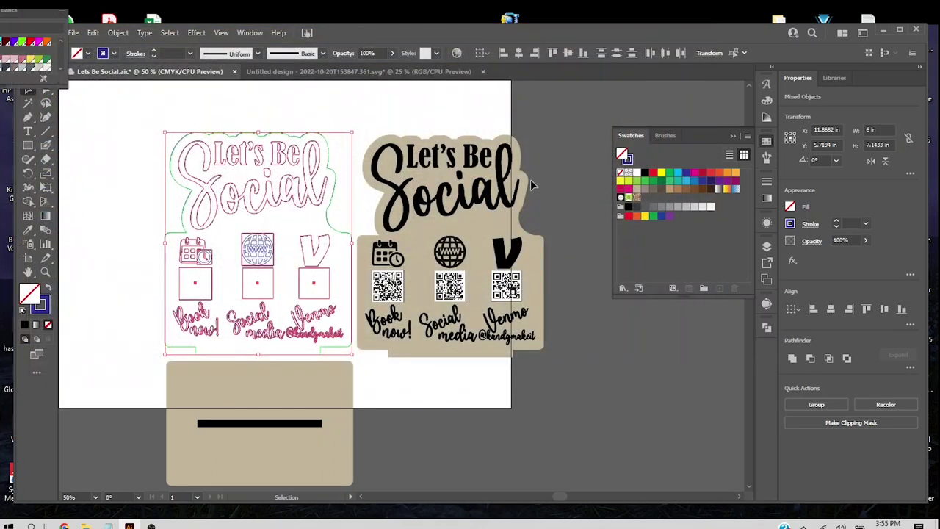
left_click_drag(579, 243, 495, 204)
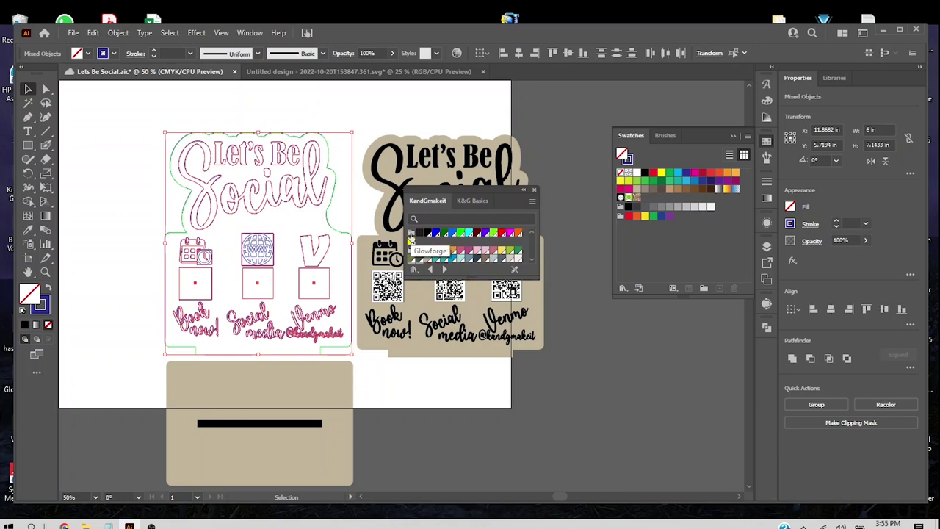
left_click_drag(410, 235, 646, 244)
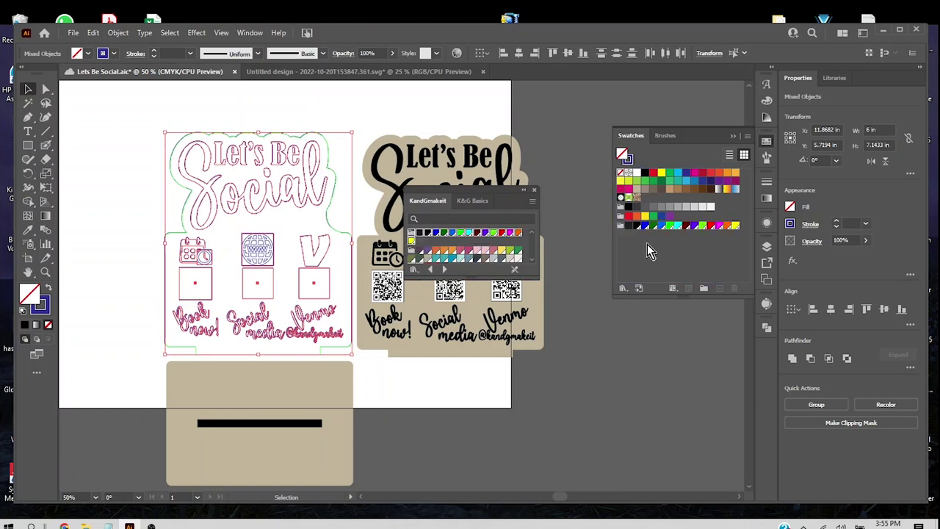
left_click(534, 190)
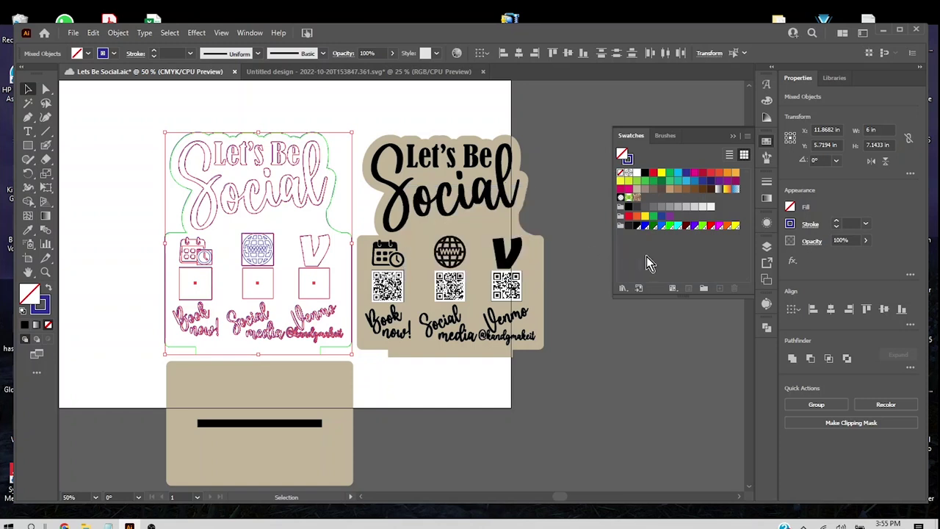
Step: Change the selected sign artwork's stroke to 2 Dark Blue
left_click(790, 224)
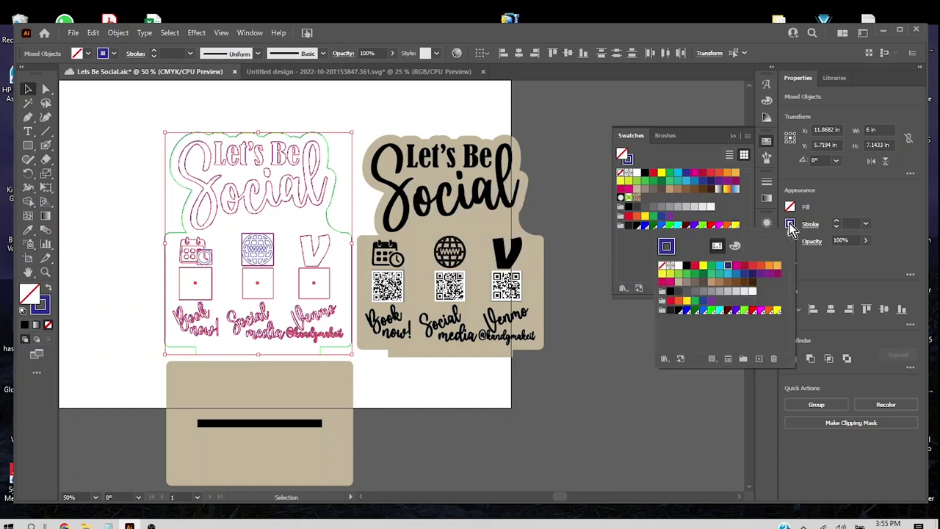
left_click(686, 311)
left_click(614, 321)
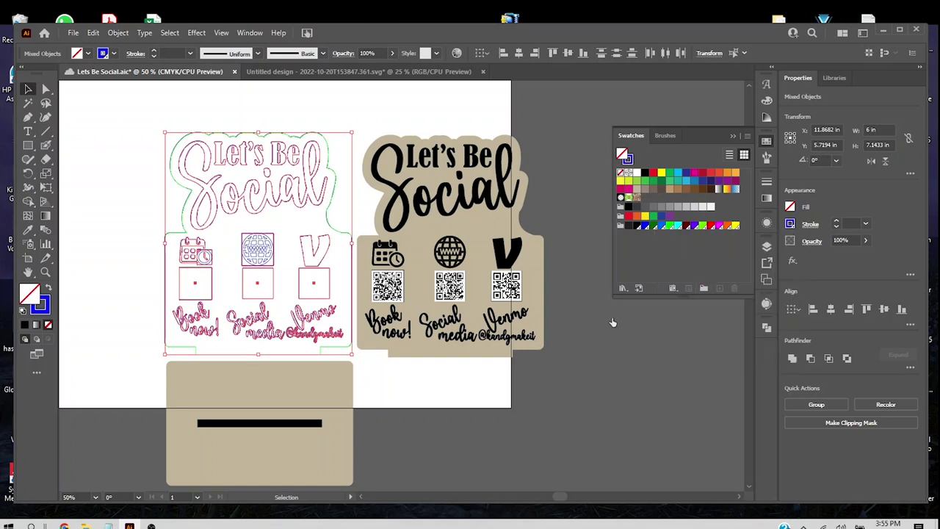
Step: Zoom in on the outlined sign and release the globe icon's clipping mask
left_click(614, 323)
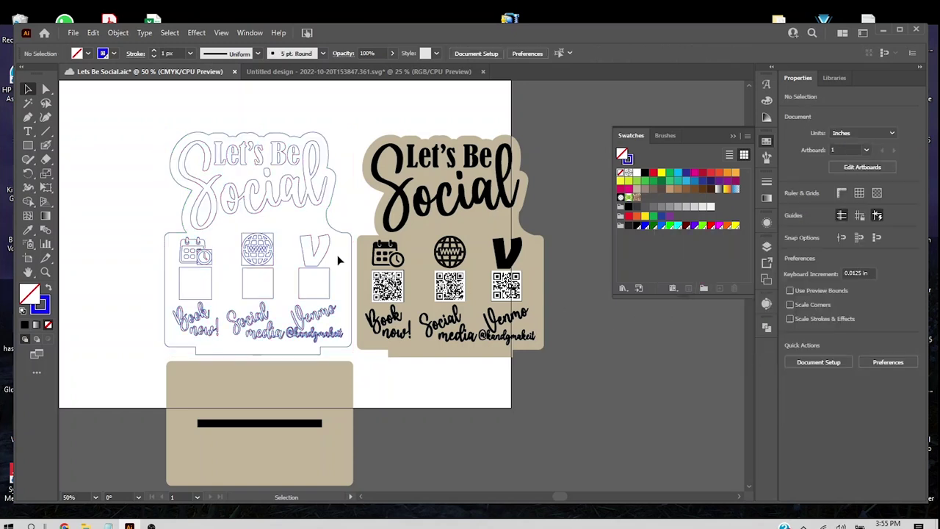
left_click(199, 255)
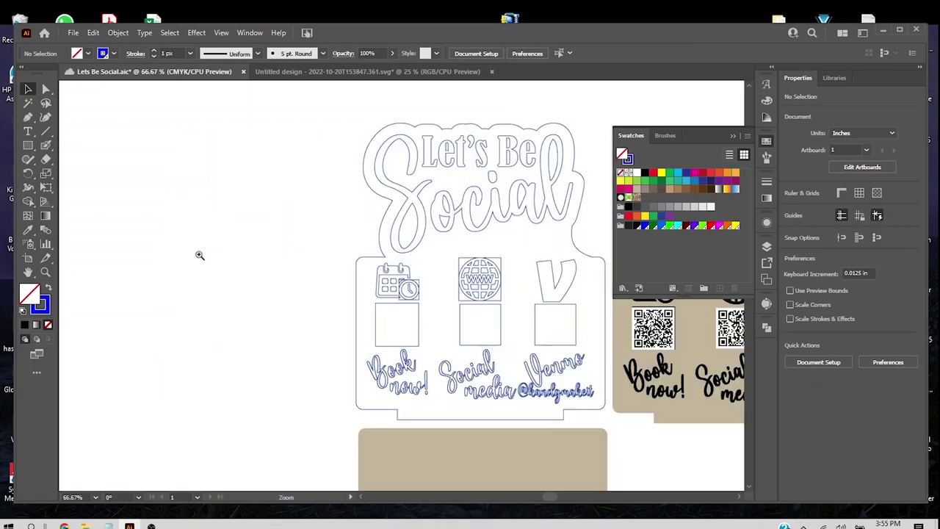
scroll(198, 258, "right", 5)
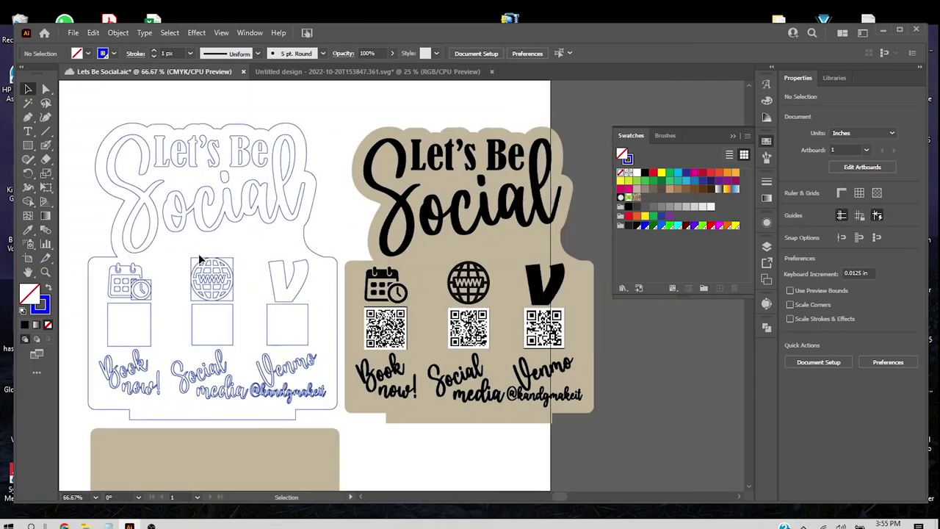
left_click(151, 279)
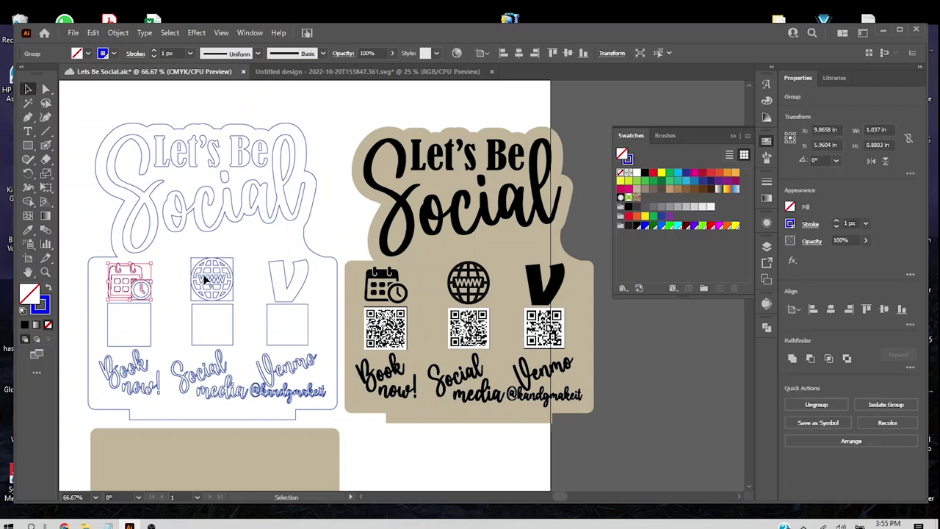
left_click(206, 278)
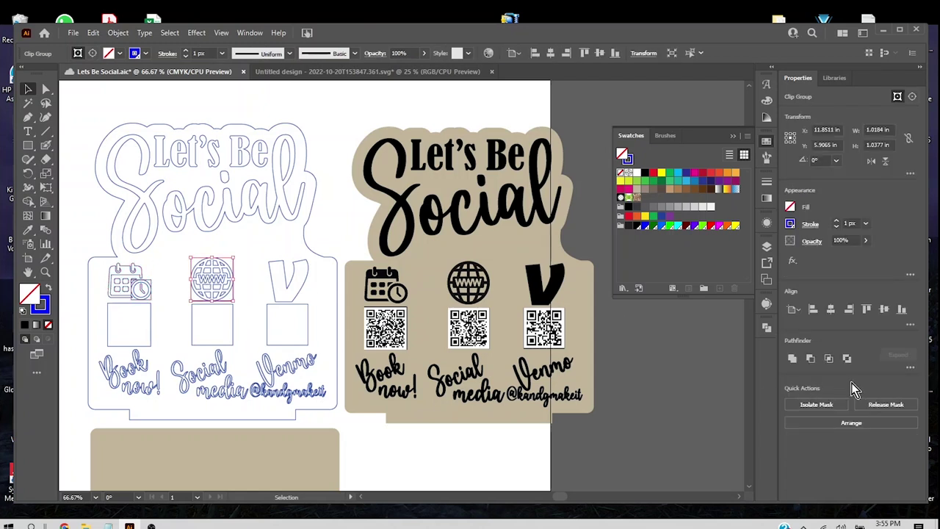
left_click(866, 404)
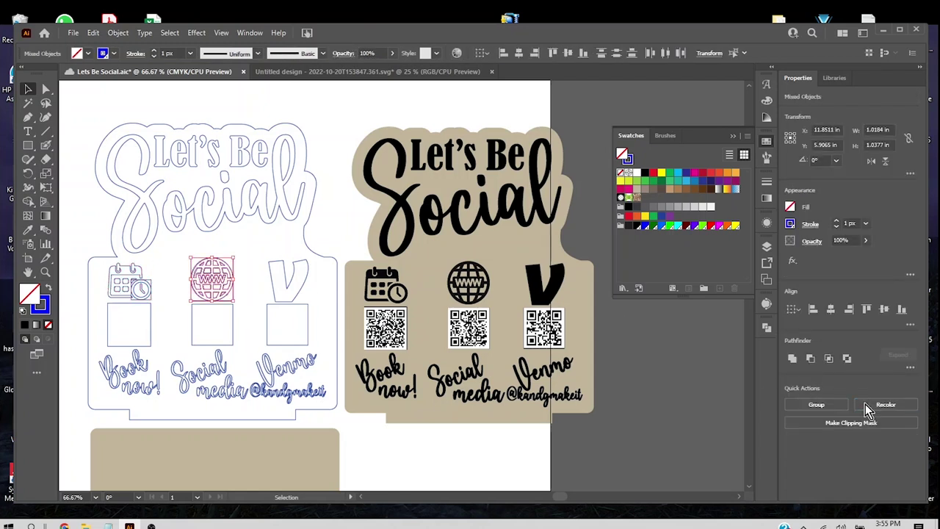
left_click(718, 359)
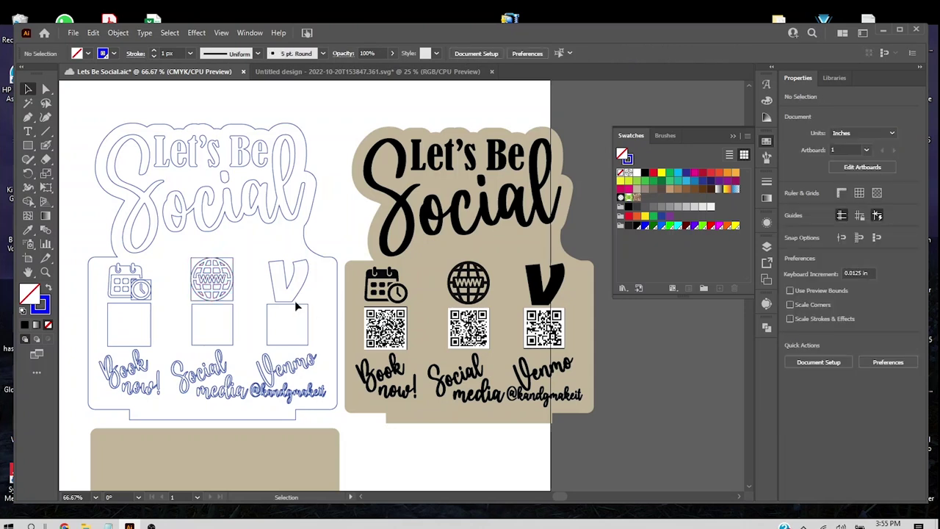
left_click(234, 268)
left_click(232, 262)
Step: Ungroup the calendar icon and release the clock icon's clipping mask
left_click(150, 291)
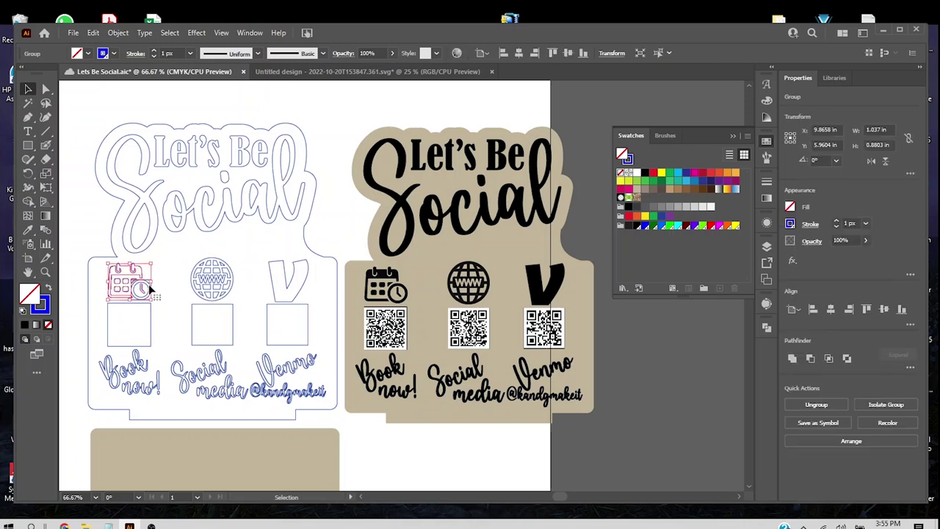
left_click(843, 413)
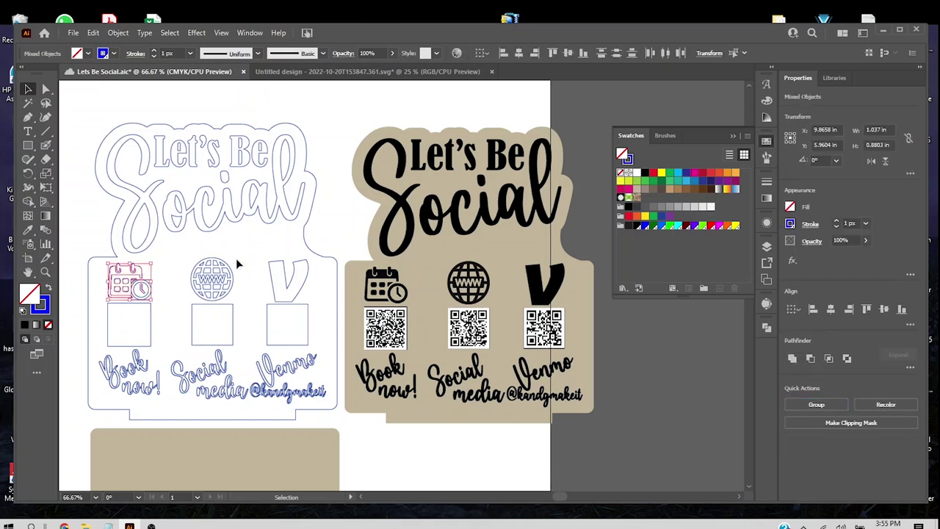
left_click(186, 249)
left_click(152, 280)
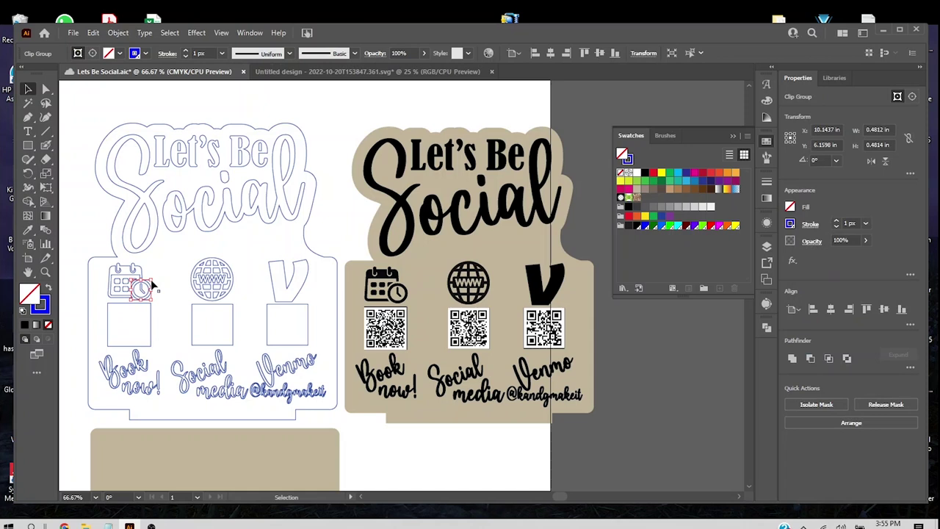
left_click(891, 405)
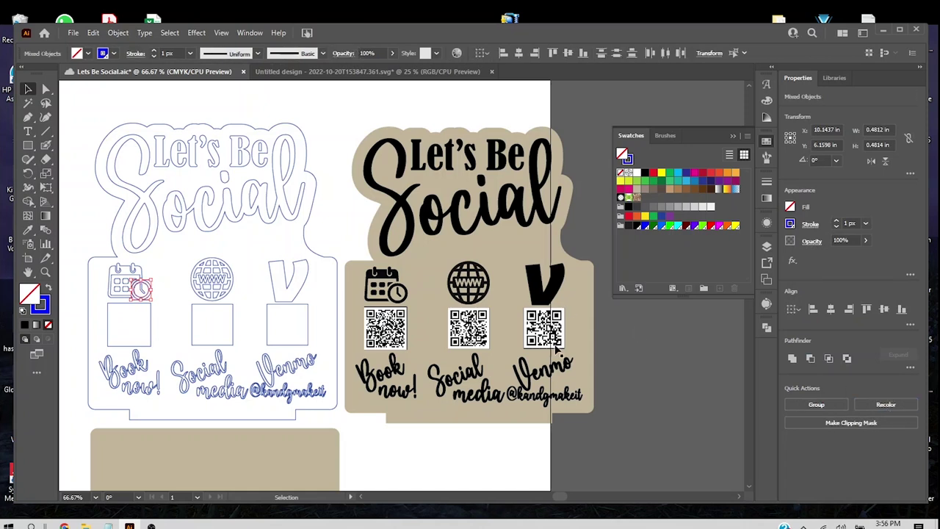
left_click(161, 286)
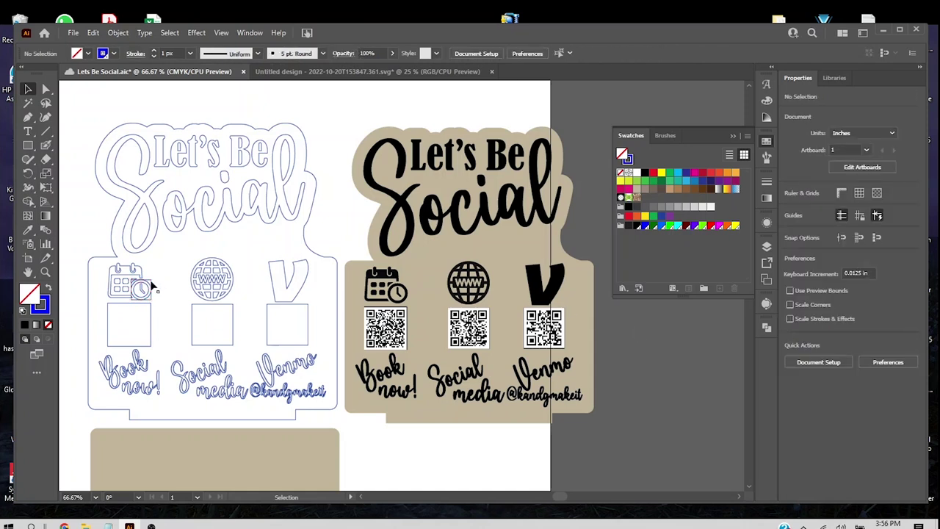
left_click(150, 282)
left_click(153, 283)
scroll(257, 365, "down", 5)
scroll(255, 360, "up", 3)
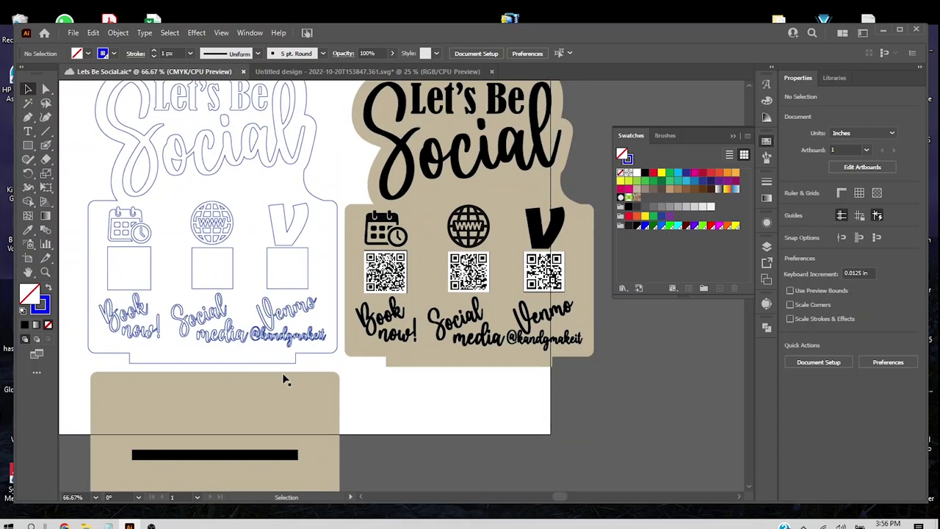
Step: Give the left sign's outer backer outline a red stroke, leaving the inner artwork dark blue
left_click(294, 178)
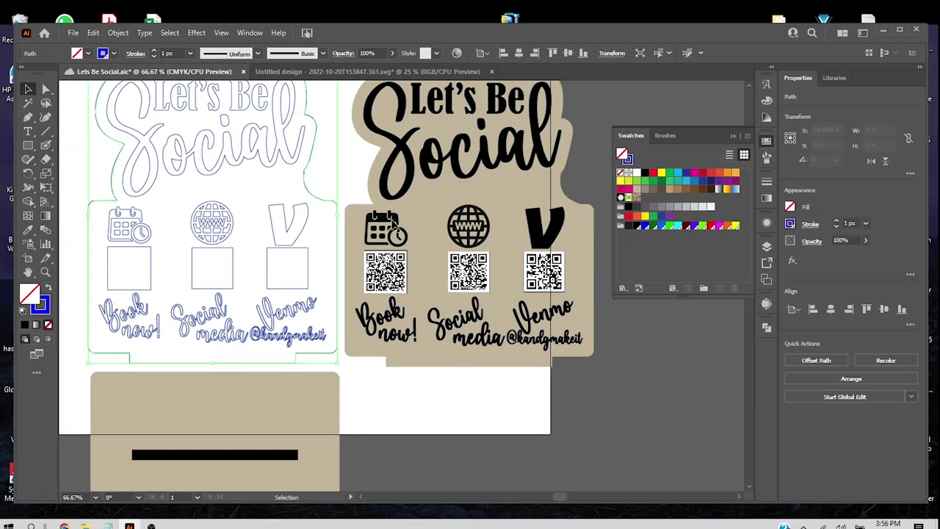
left_click(790, 224)
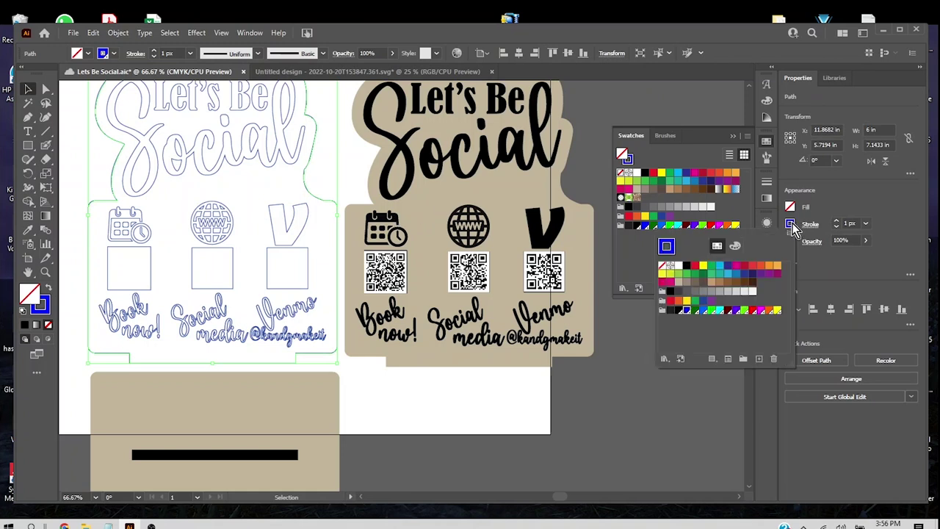
left_click(753, 311)
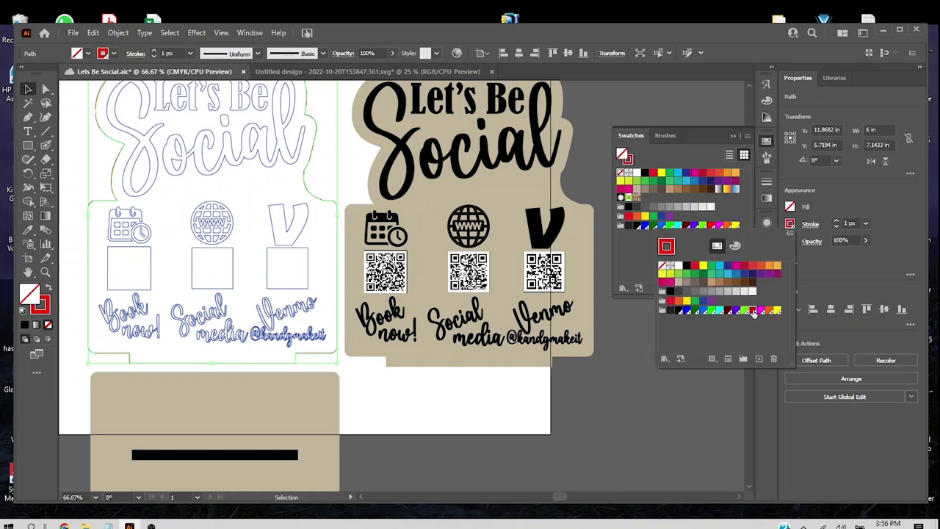
left_click(635, 354)
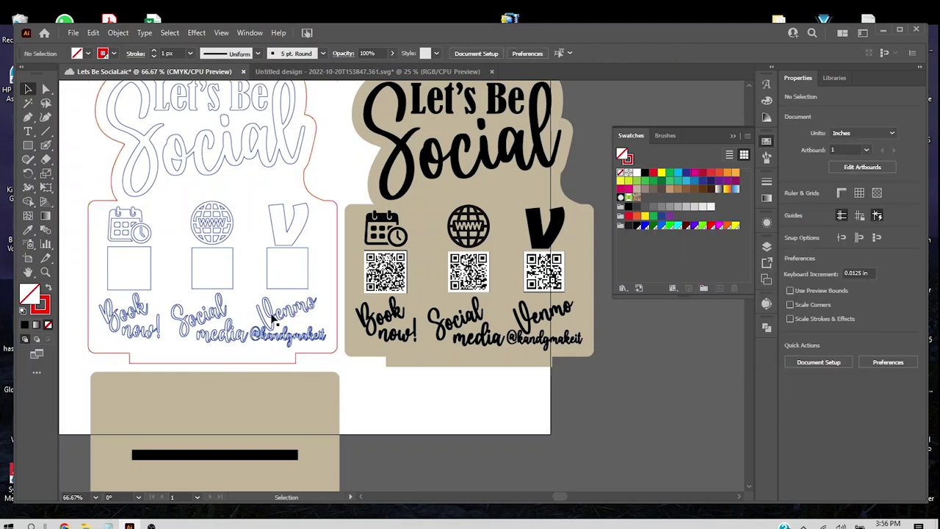
scroll(270, 314, "down", 1)
left_click_drag(321, 350, 86, 107)
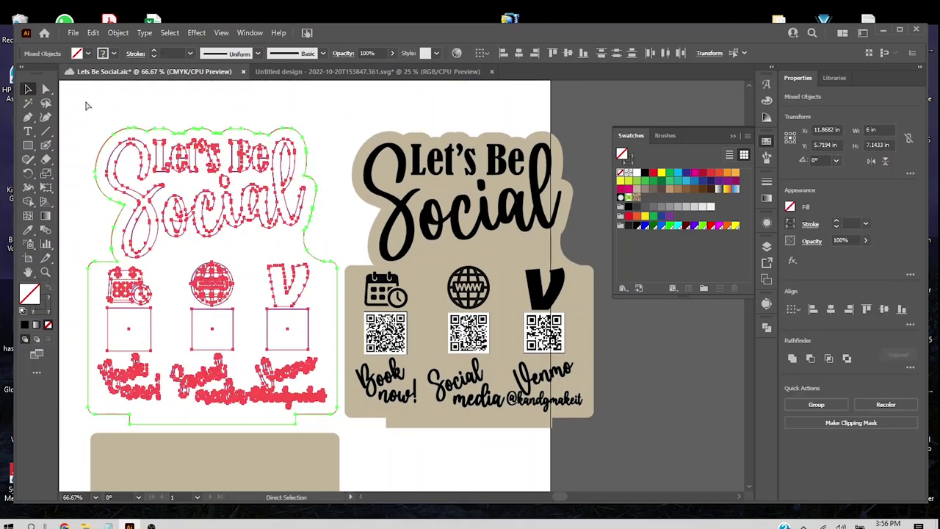
key("v")
left_click(321, 119)
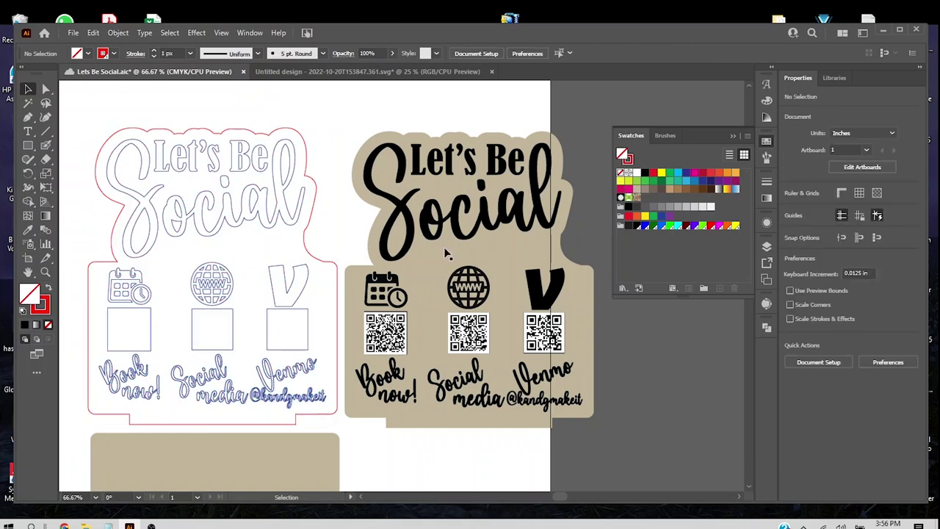
Step: Set the whole right-hand sign artwork to no fill with red strokes
left_click_drag(597, 441, 366, 114)
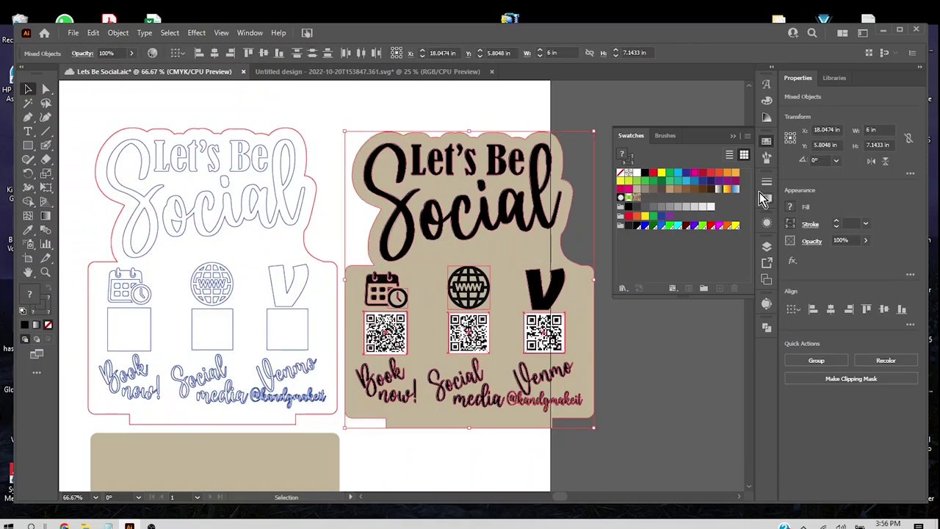
left_click(620, 173)
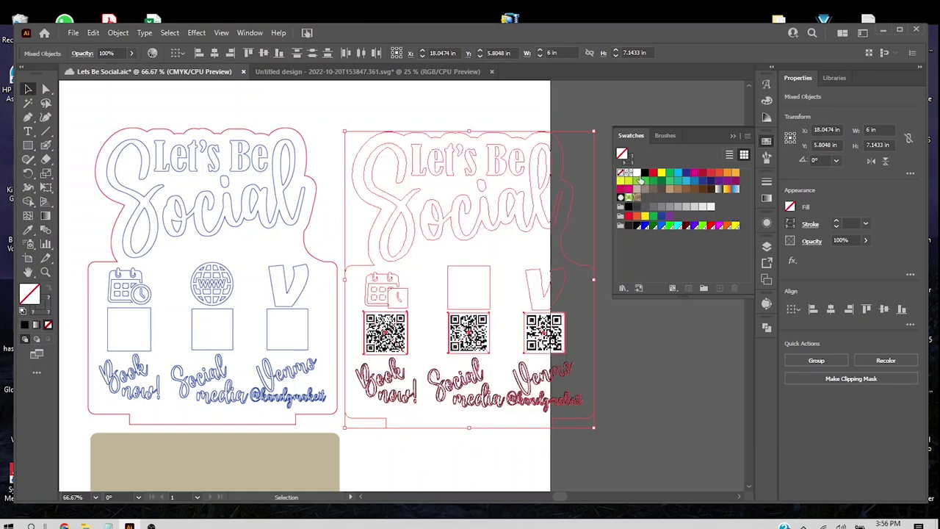
left_click(792, 225)
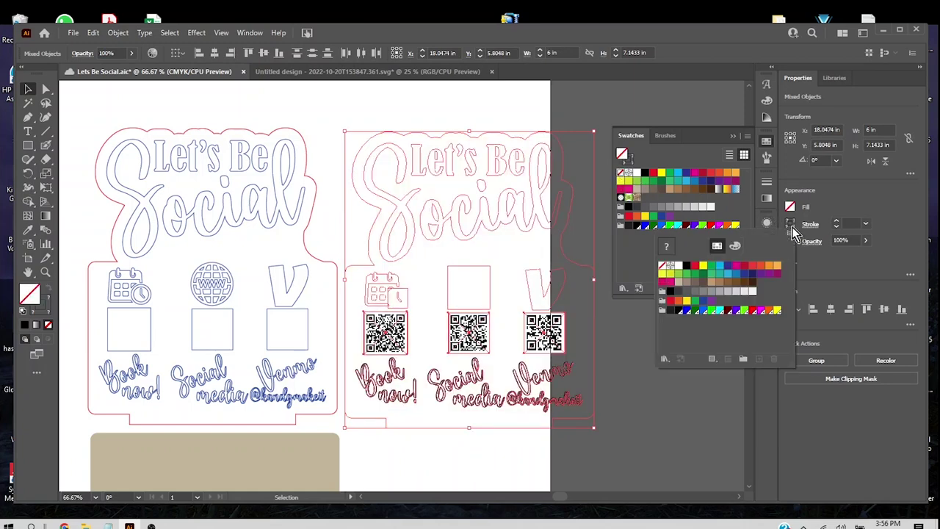
left_click(696, 266)
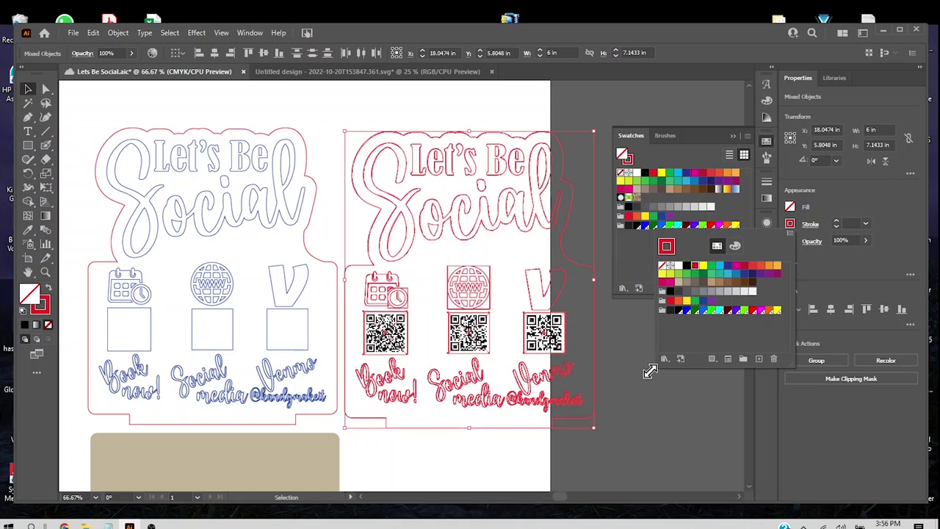
left_click(617, 380)
left_click(617, 379)
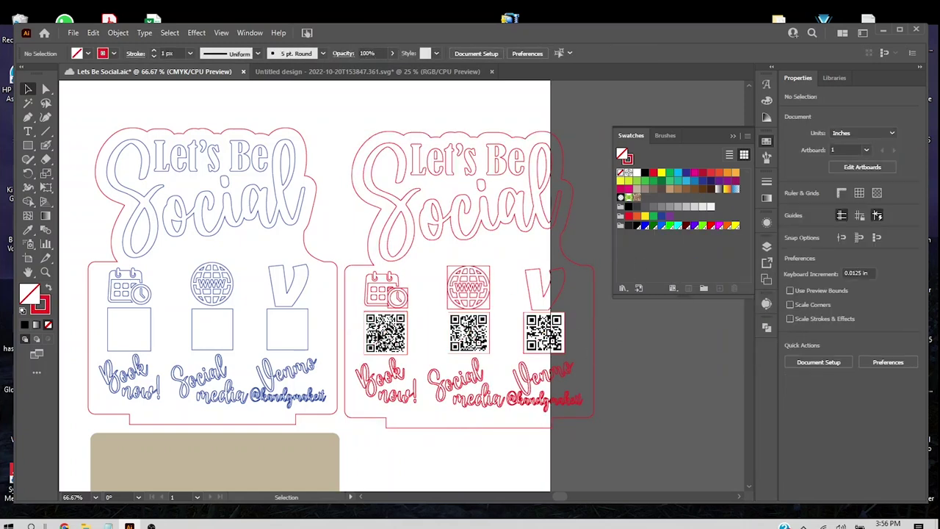
Step: Release the clipping mask on the right-hand sign's globe icon
left_click(457, 297)
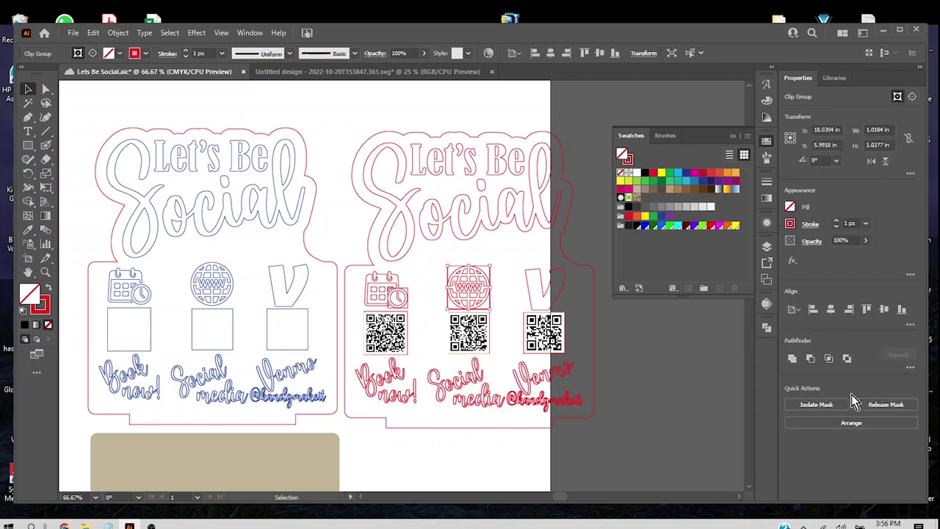
left_click(875, 407)
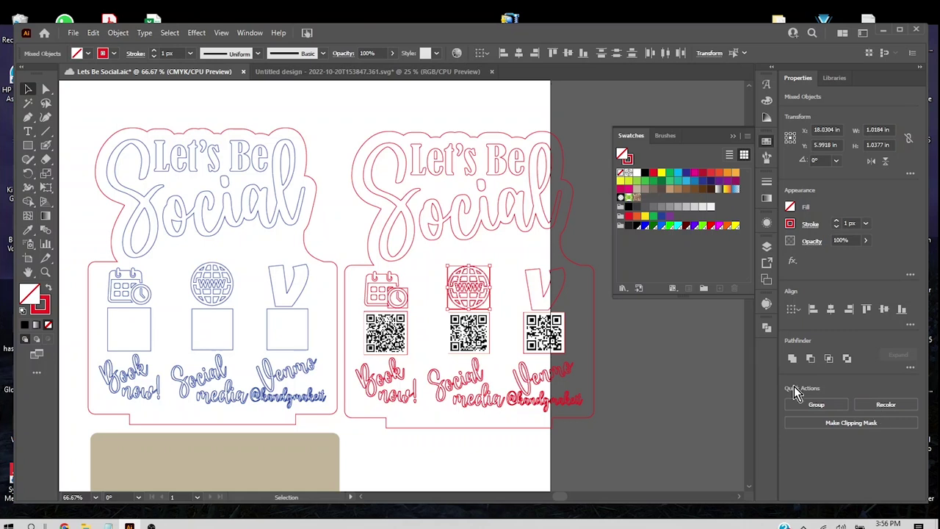
left_click(661, 368)
left_click(493, 276)
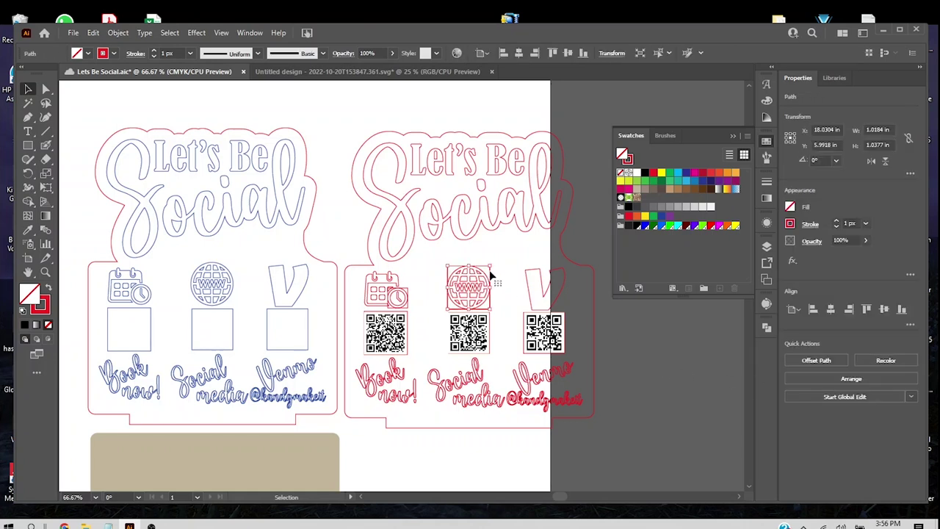
left_click(490, 272)
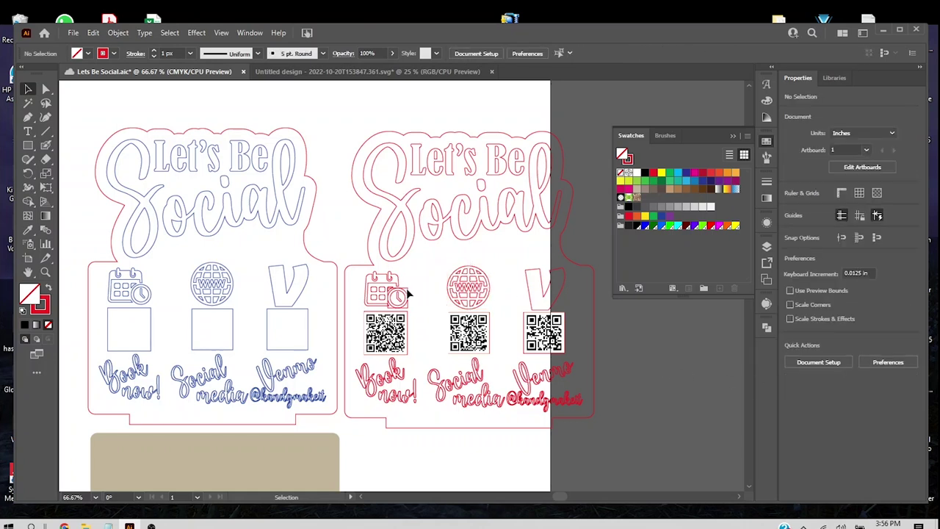
Step: Release the clipping mask on the right-hand sign's calendar icon
left_click(408, 293)
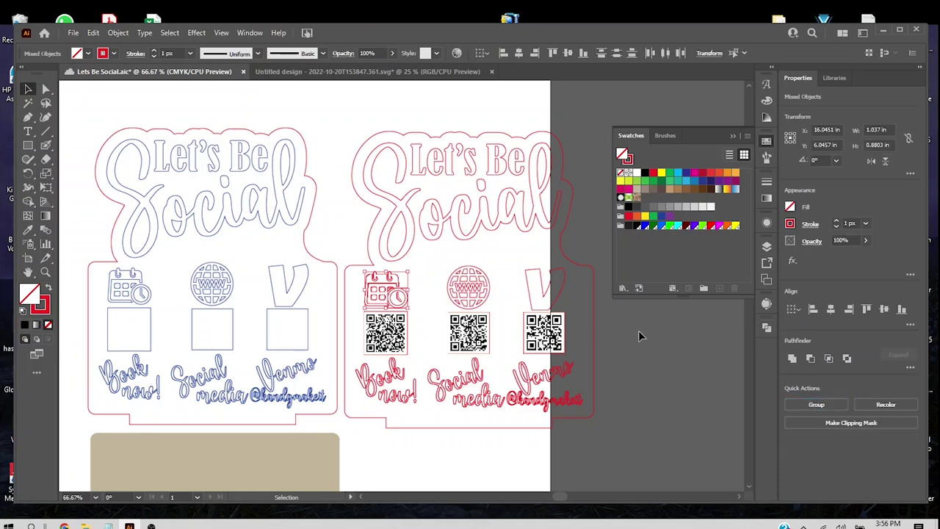
left_click(414, 298)
left_click(397, 293)
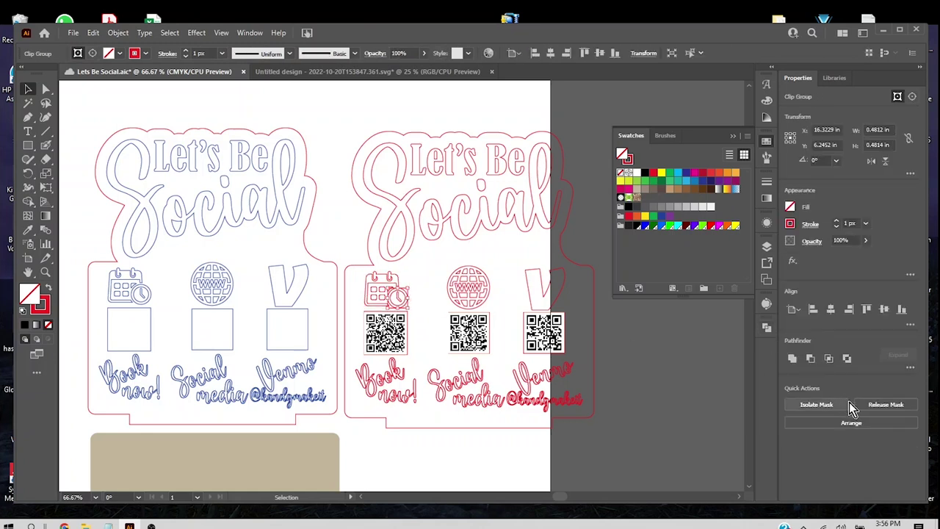
left_click(887, 405)
left_click(412, 294)
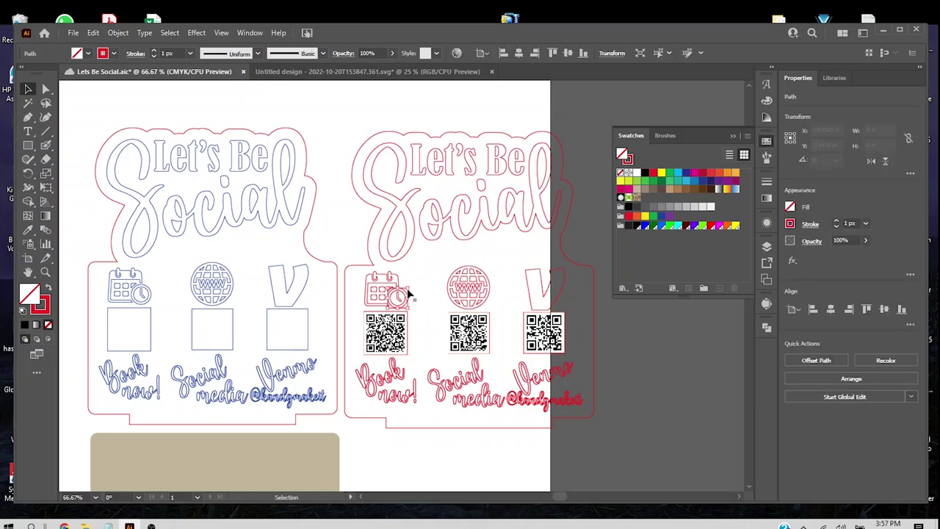
left_click(410, 290)
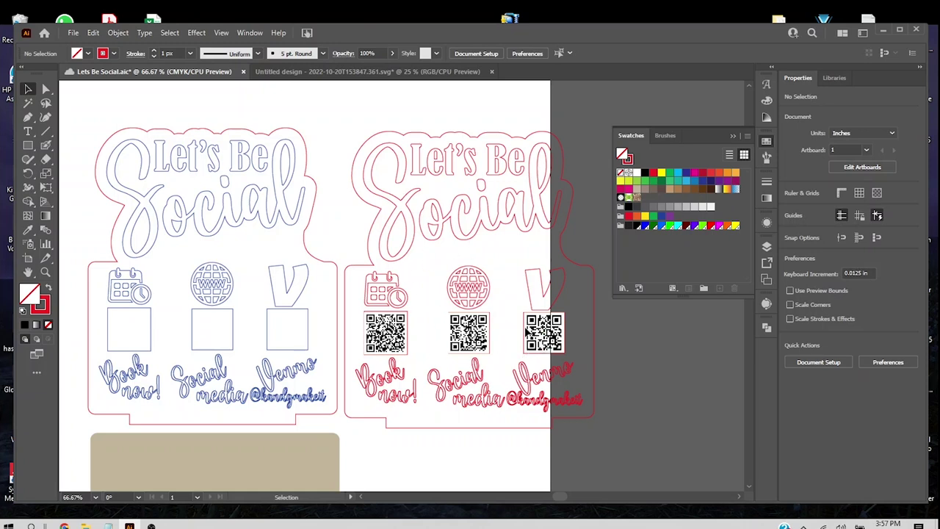
left_click(489, 332)
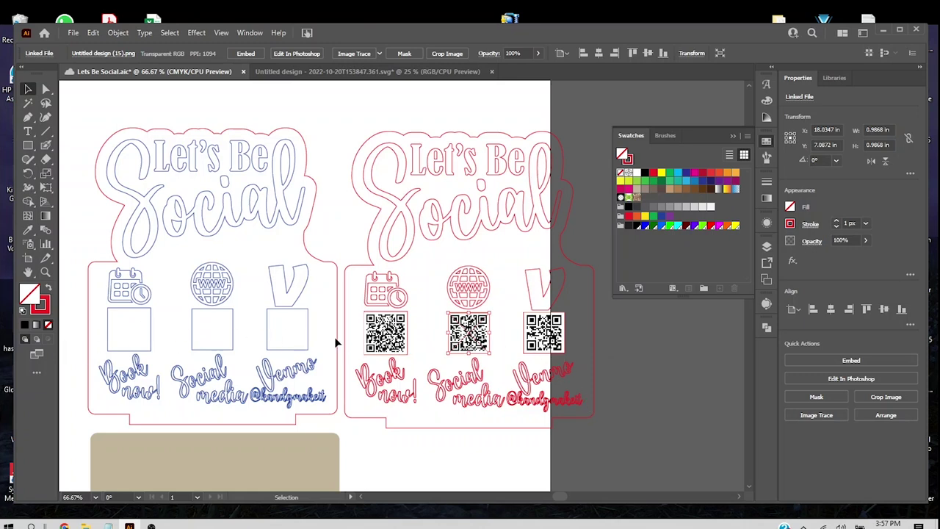
Step: Give the tan base and its black slot no fill and a red stroke
scroll(351, 363, "down", 4)
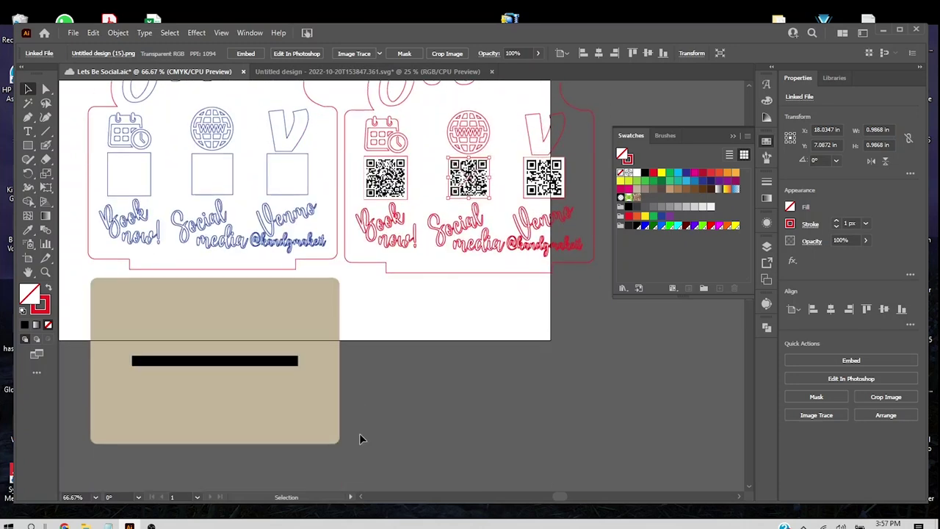
scroll(359, 438, "down", 1)
scroll(397, 422, "up", 3)
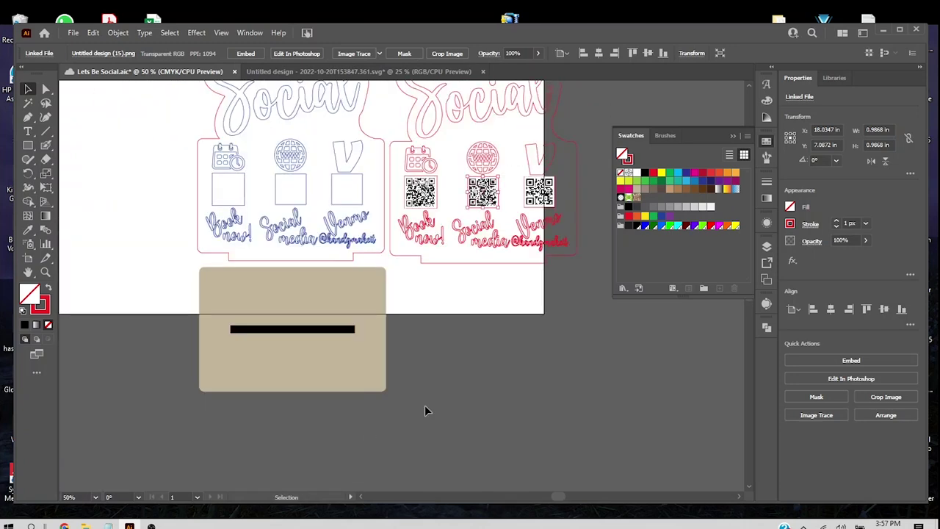
left_click_drag(424, 410, 164, 269)
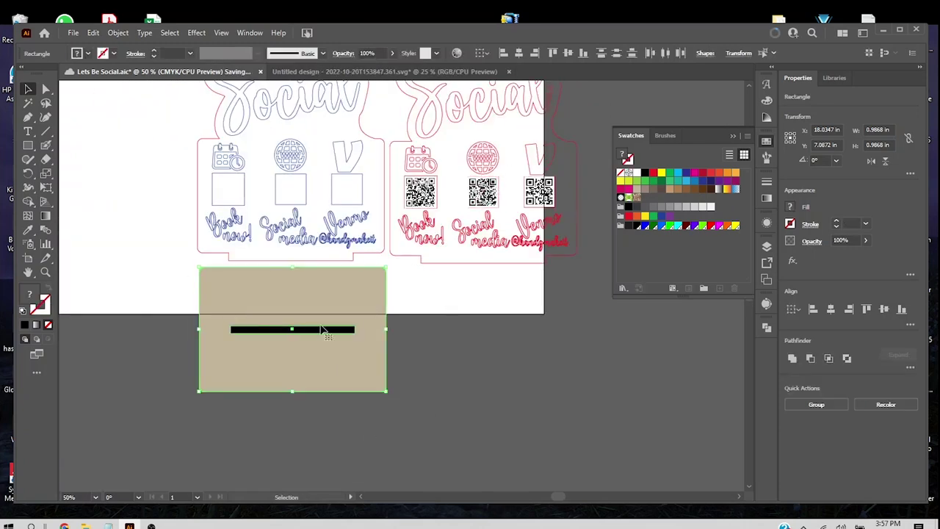
left_click(790, 209)
left_click(661, 248)
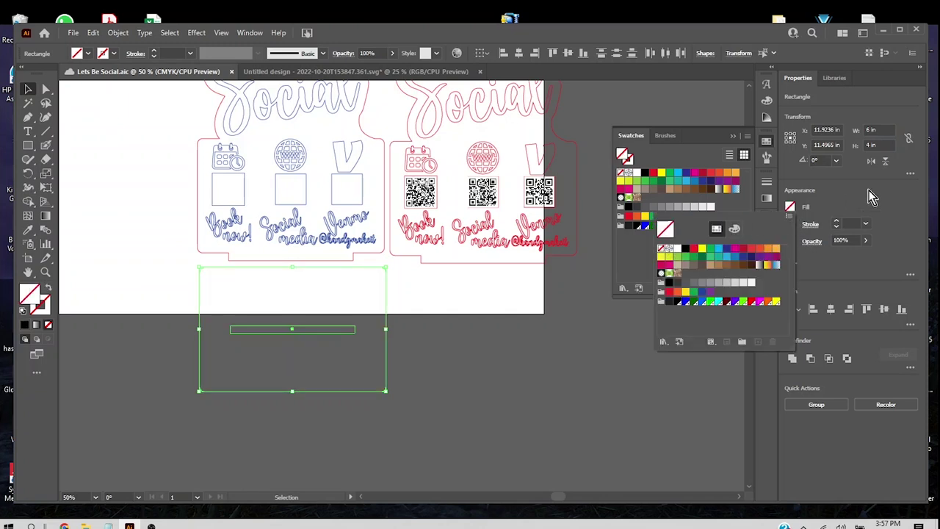
left_click(871, 197)
left_click(790, 223)
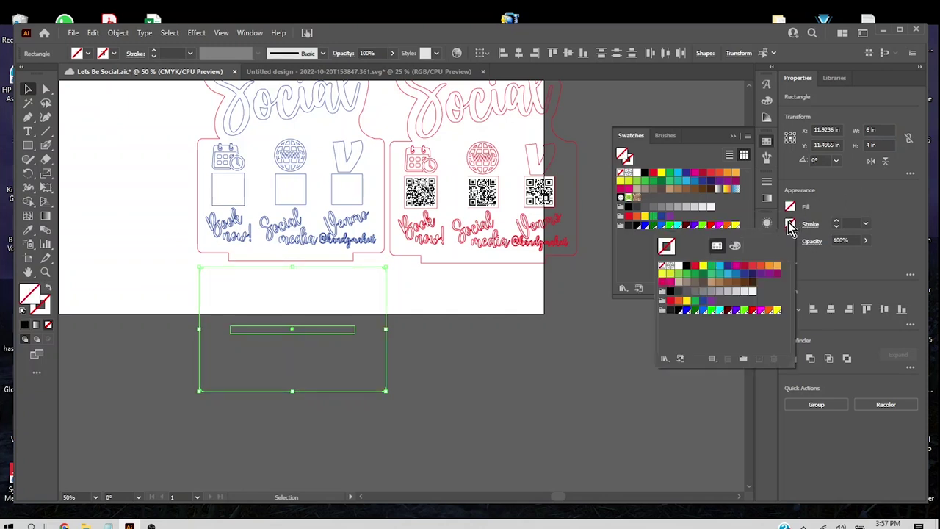
left_click(753, 310)
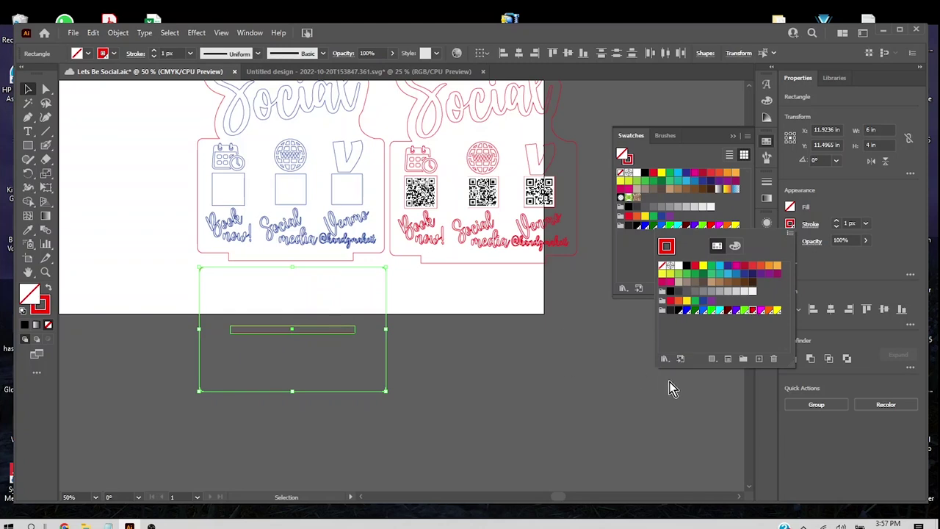
left_click(621, 388)
Step: Move the base to the artboard's left side and rotate it 90° upright beside the signs
key("a")
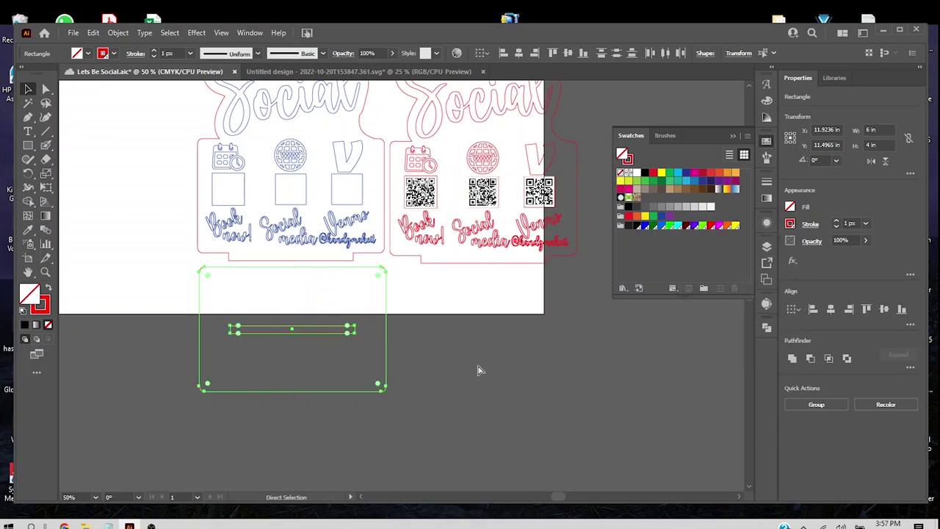
key("v")
scroll(395, 354, "up", 3)
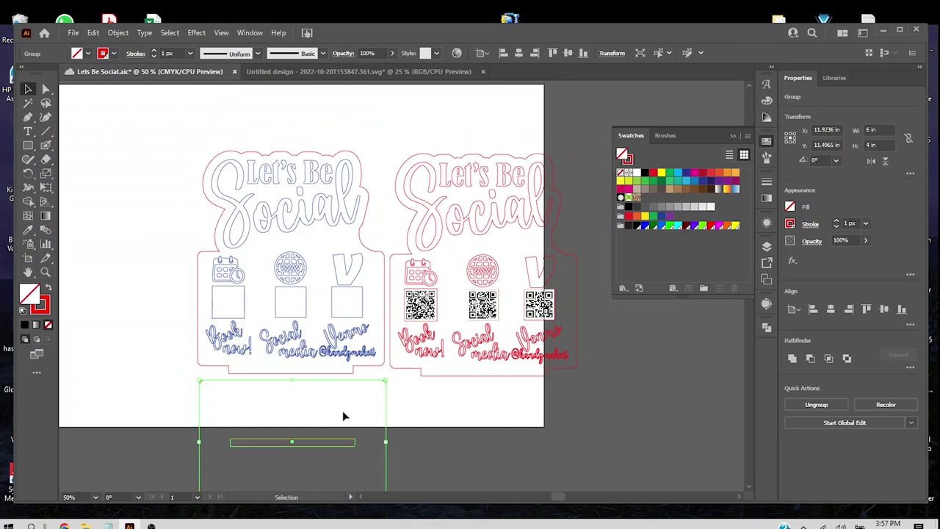
left_click_drag(330, 441, 141, 254)
left_click_drag(209, 192, 168, 342)
left_click_drag(109, 253, 132, 266)
left_click(427, 394)
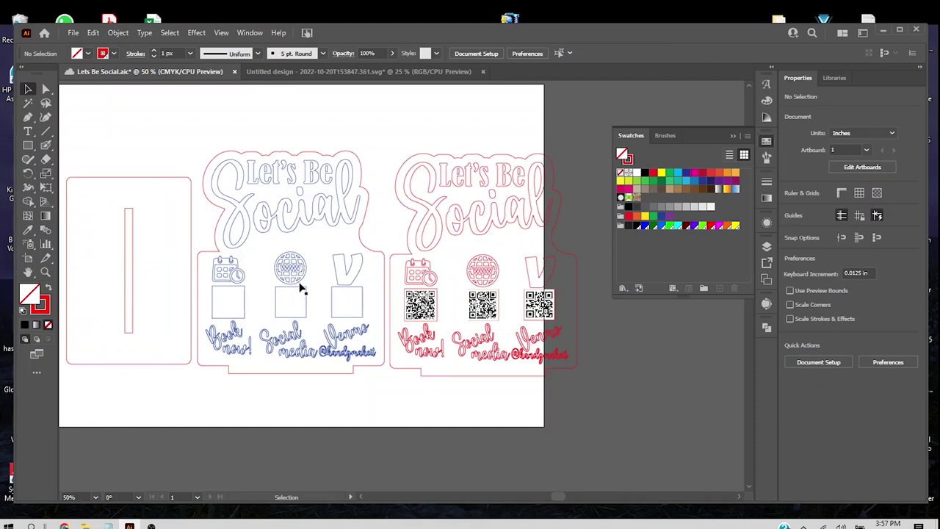
Step: Export the artwork as SVG to the Downloads folder as Lets Be Social.svg
left_click(74, 33)
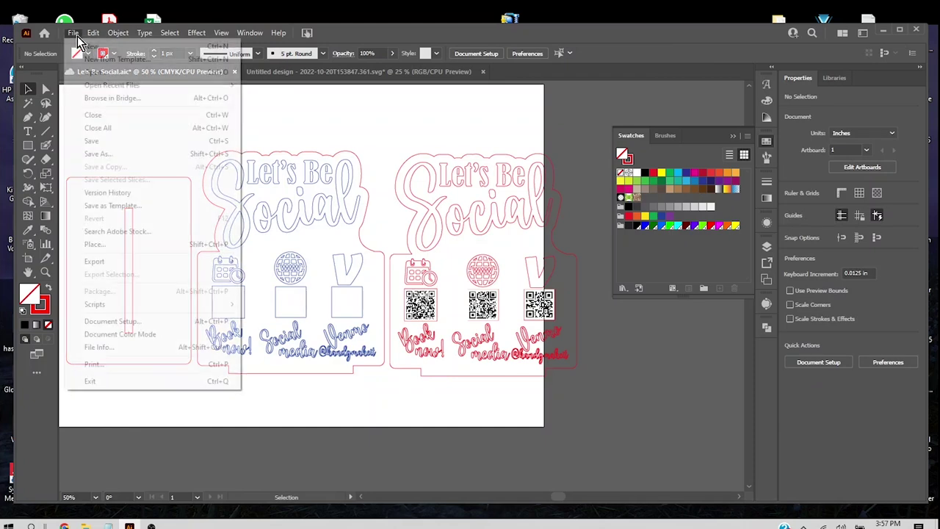
mouse_move(168, 262)
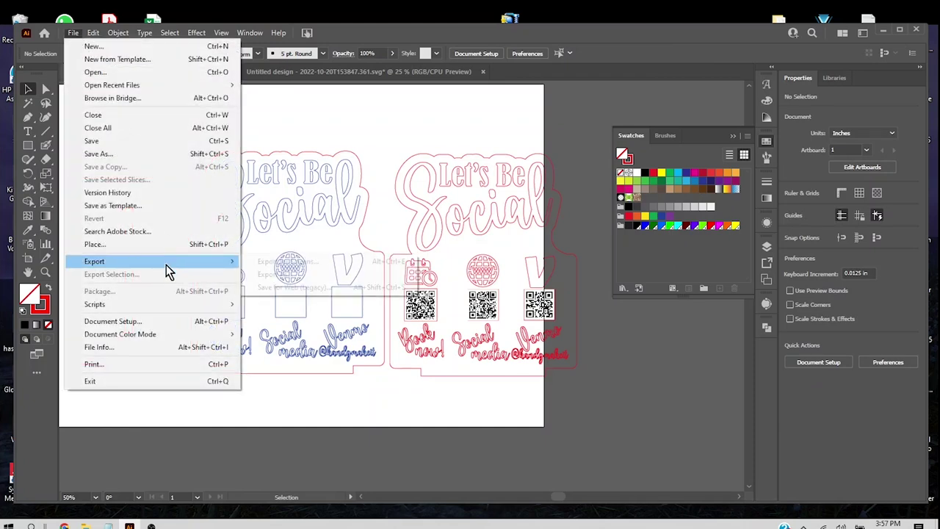
left_click(334, 275)
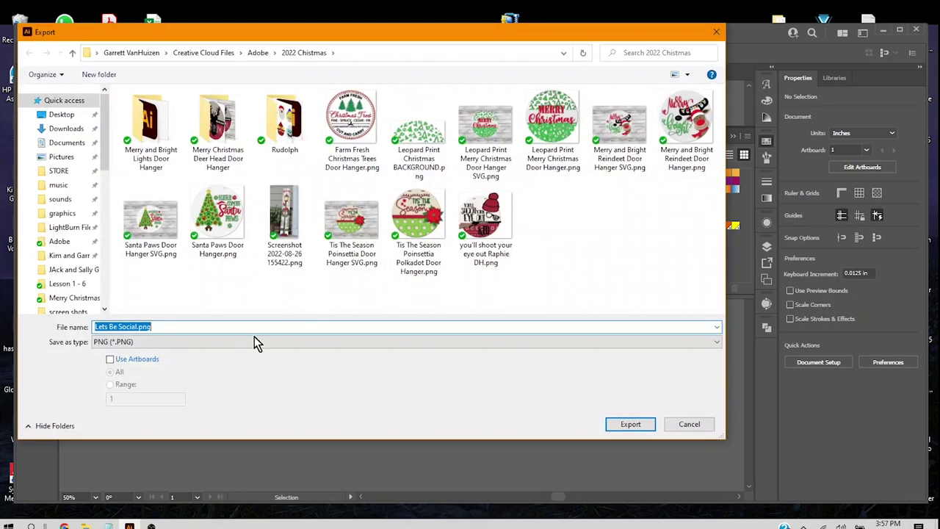
left_click(253, 342)
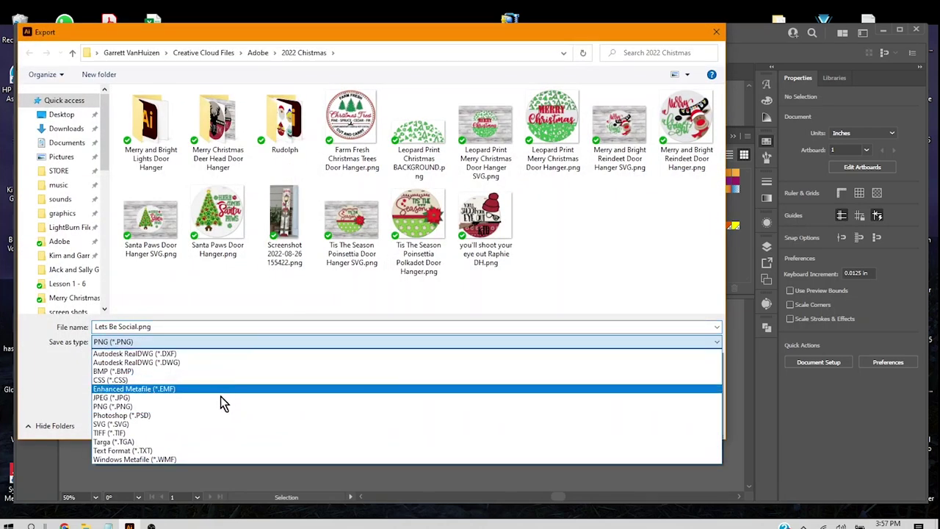
key("Down")
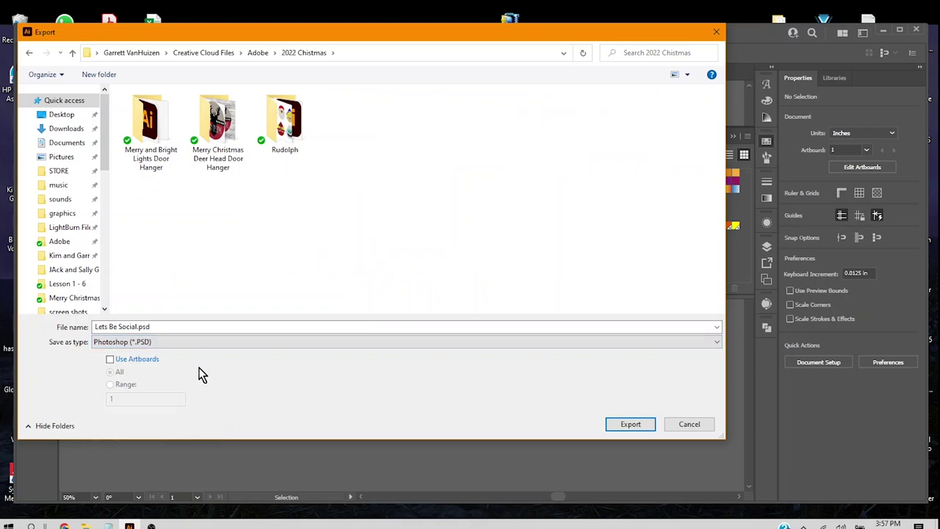
left_click(199, 342)
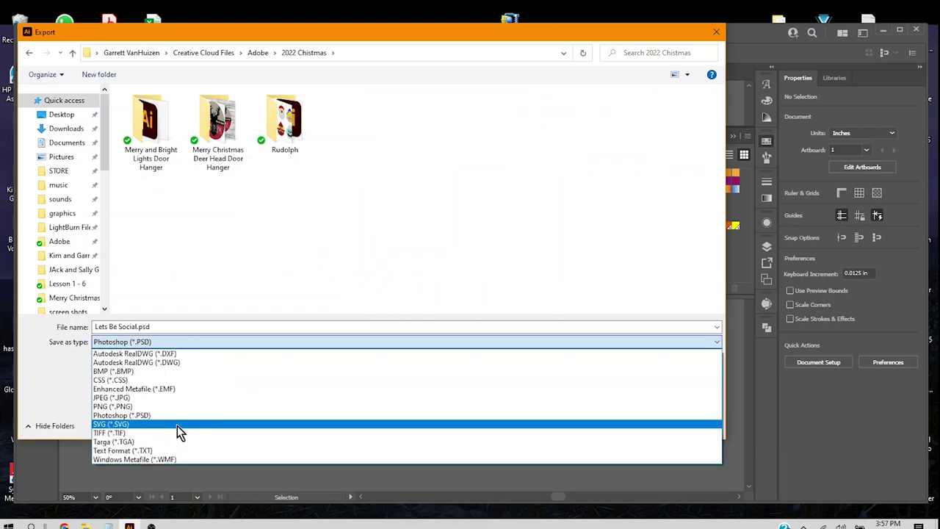
left_click(177, 424)
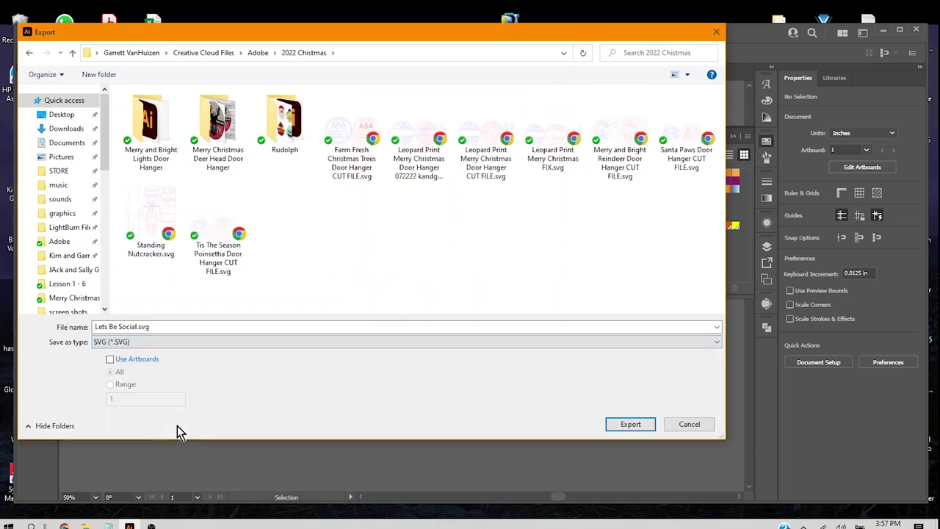
left_click(71, 131)
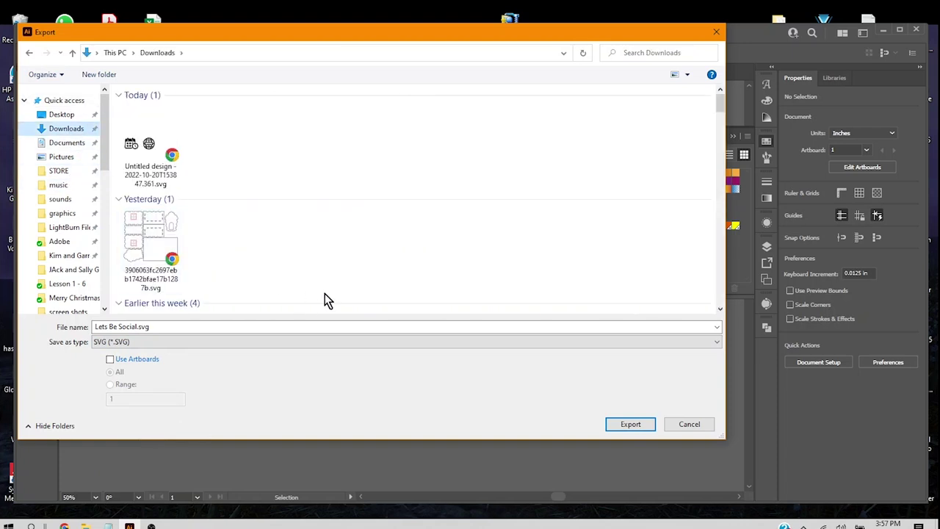
left_click(165, 327)
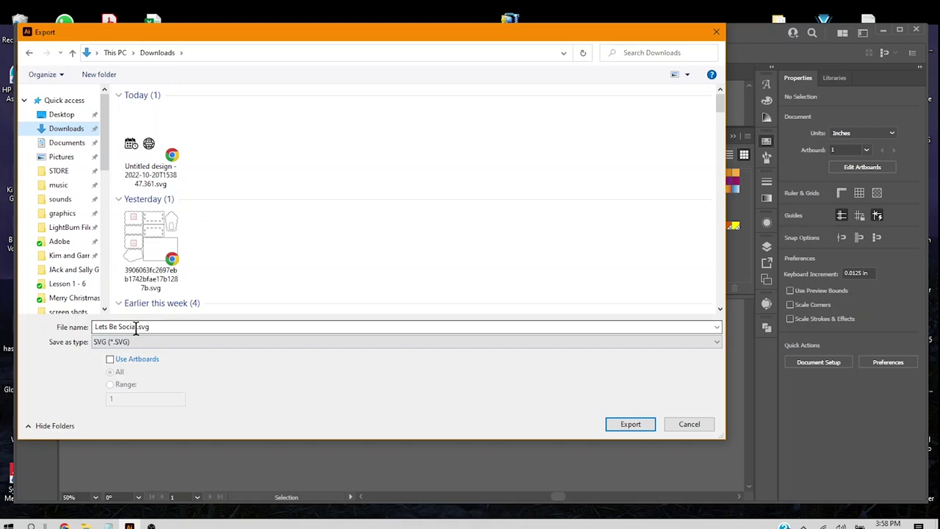
left_click(632, 424)
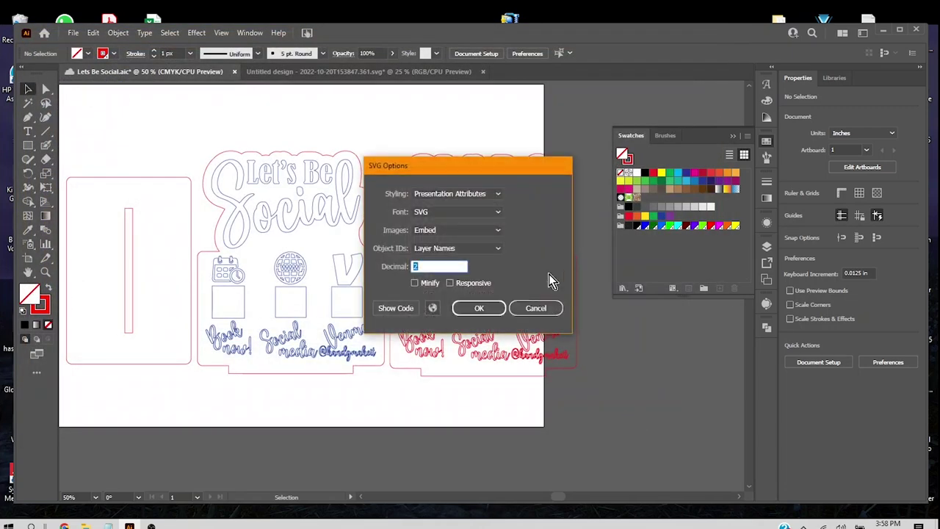
Step: Accept SVG Options with Presentation Attributes, SVG fonts, embedded images and 2 decimal places
left_click(498, 195)
left_click(535, 194)
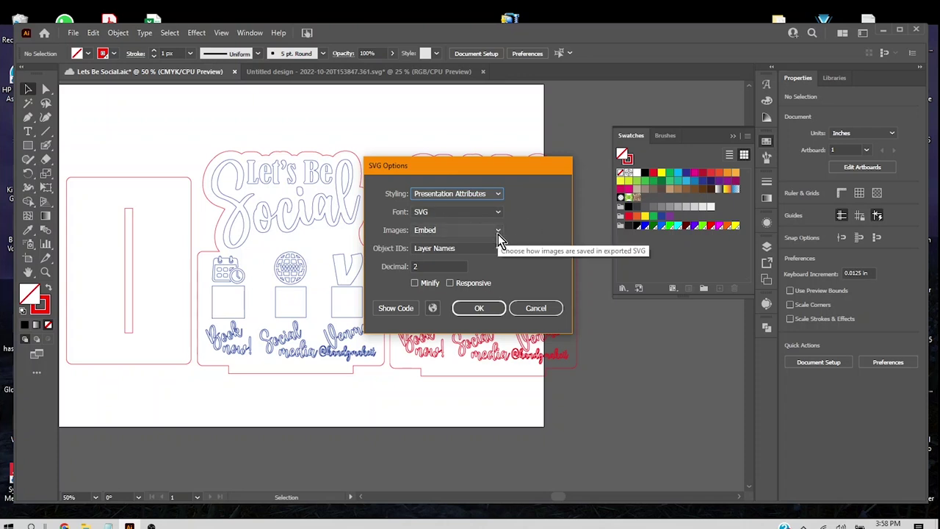
left_click_drag(527, 171, 385, 151)
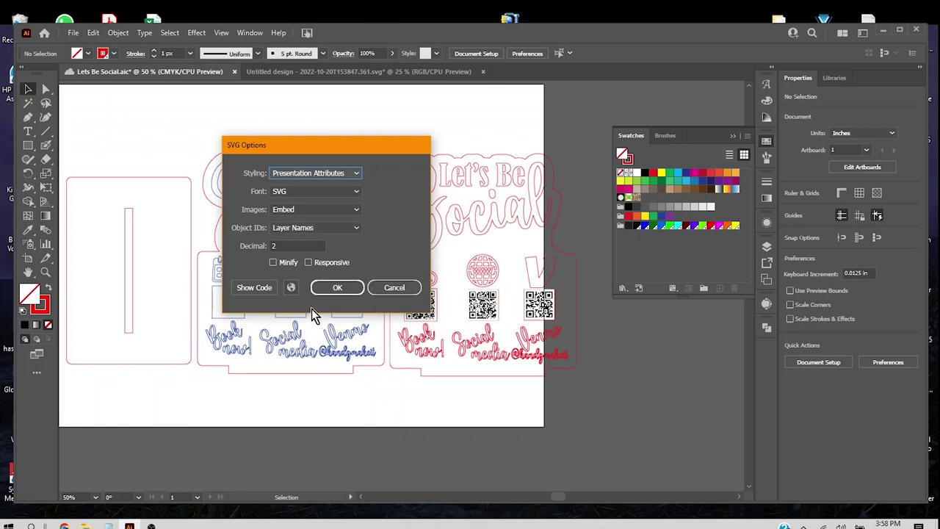
left_click(335, 289)
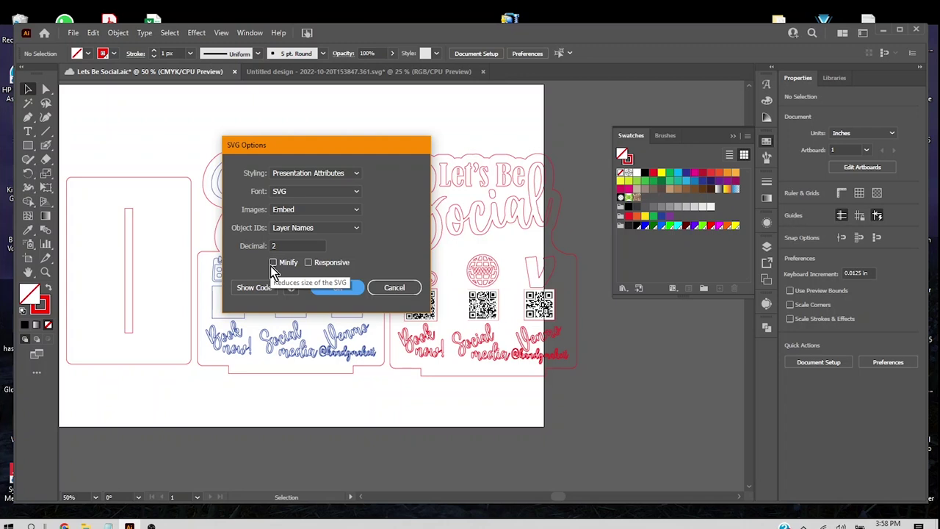
left_click(347, 290)
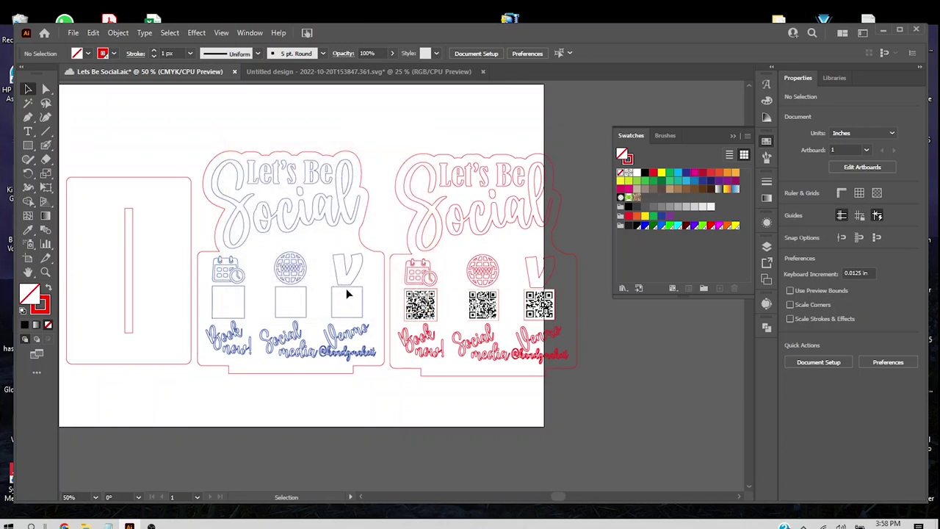